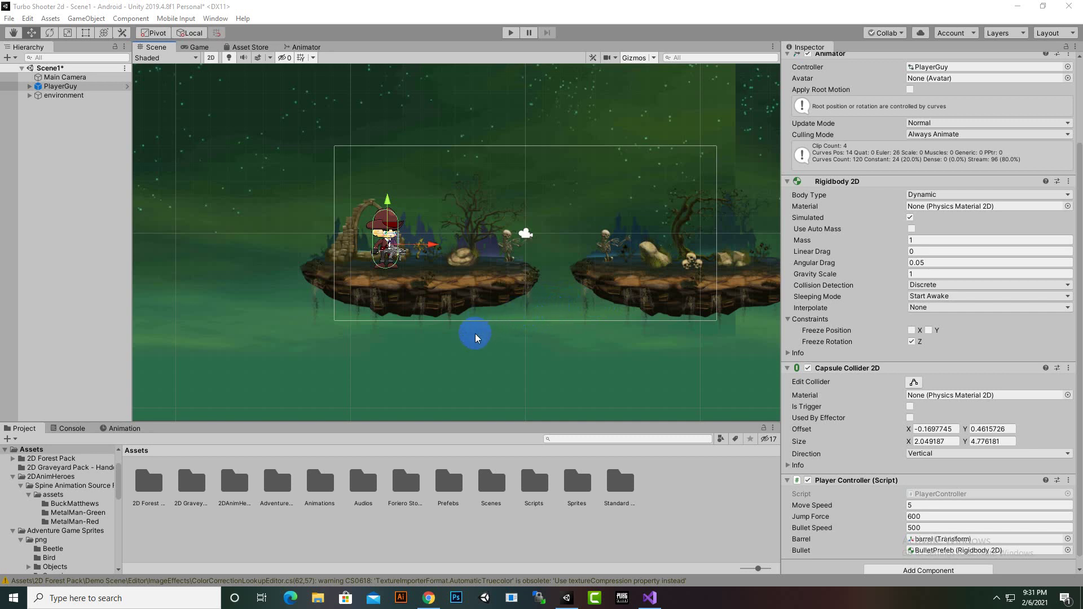
# Open the uiicons folder under Sprites and preview the right, left, jump and shoot icons.
pyautogui.doubleClick(581, 491)
pyautogui.click(192, 482)
pyautogui.doubleClick(191, 482)
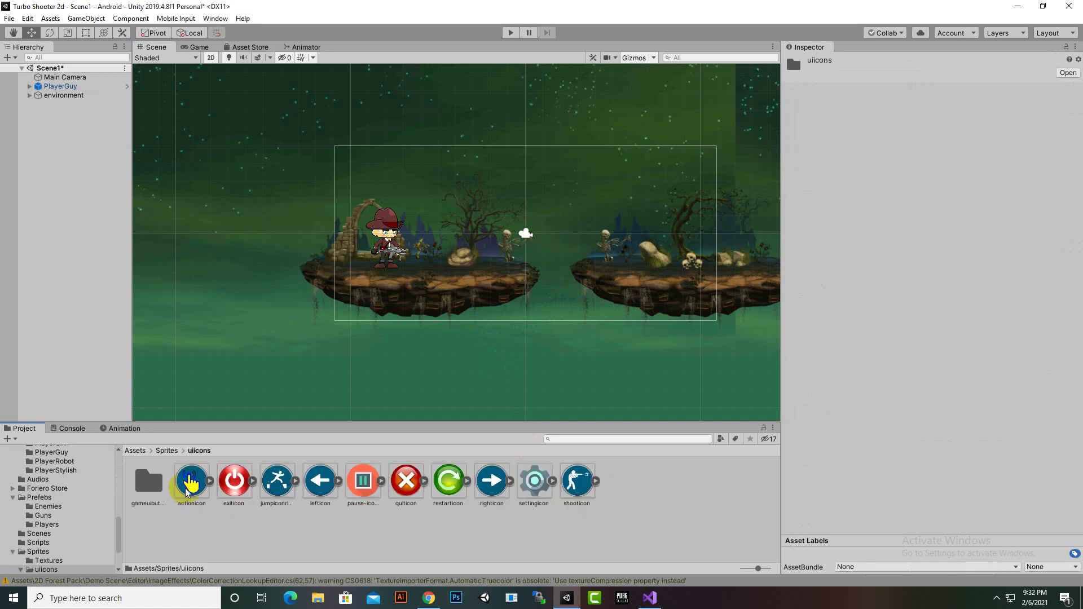
pyautogui.click(491, 480)
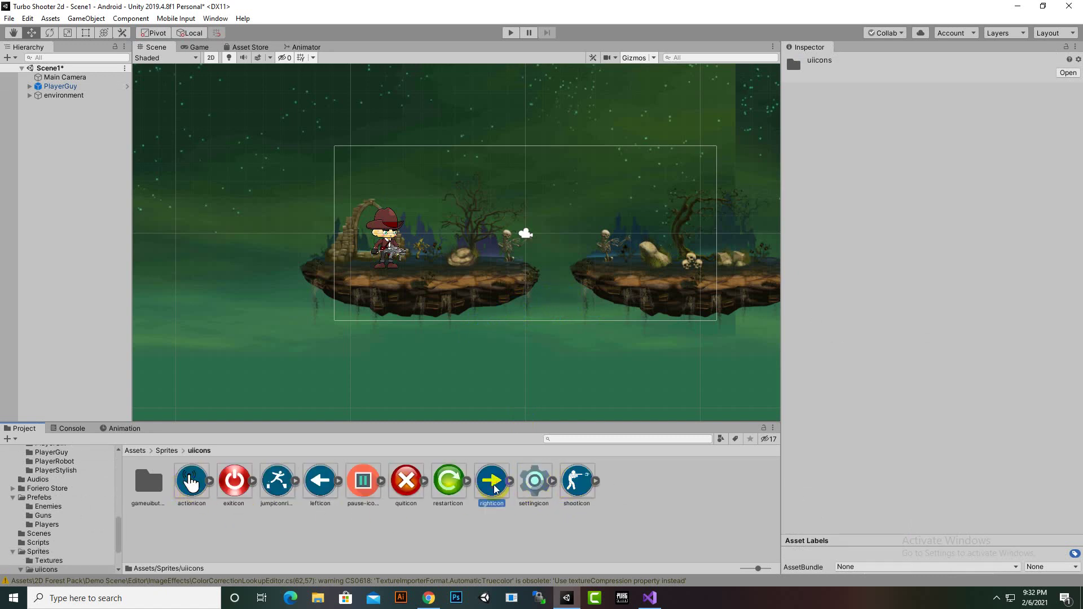
pyautogui.click(319, 484)
pyautogui.click(278, 482)
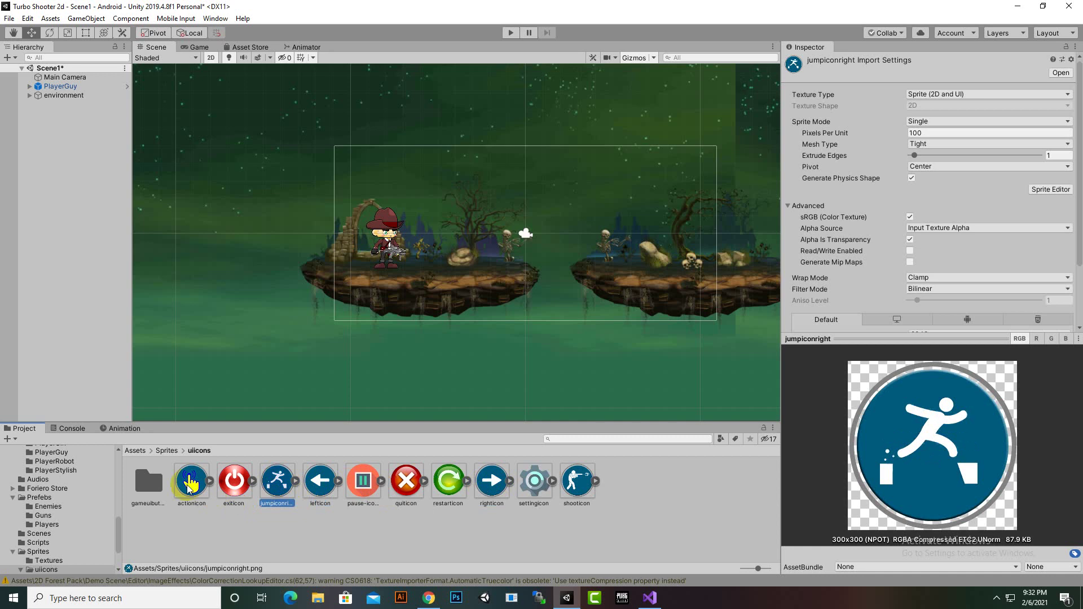
pyautogui.click(580, 483)
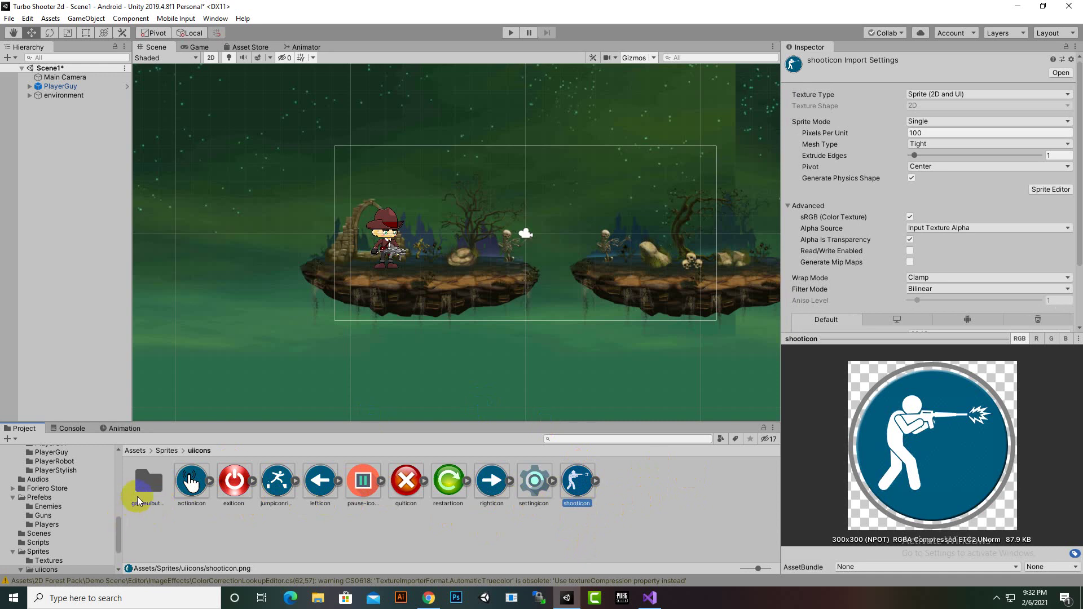
# Look through the round button sprites inside the gameuibutton folder and return to the uiicons folder.
pyautogui.doubleClick(138, 500)
pyautogui.doubleClick(197, 486)
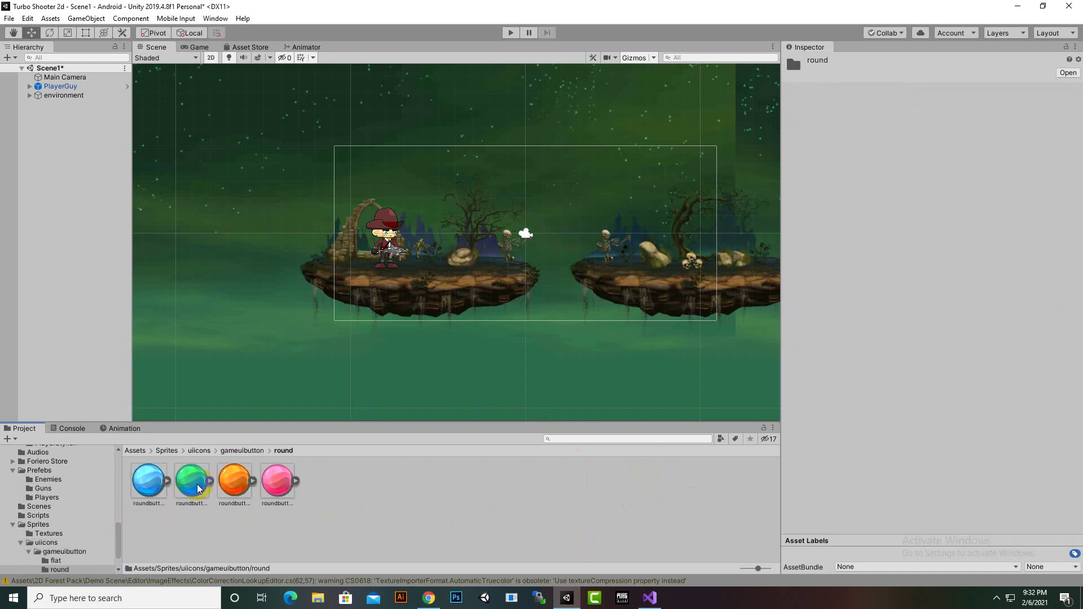
pyautogui.click(243, 450)
pyautogui.click(198, 451)
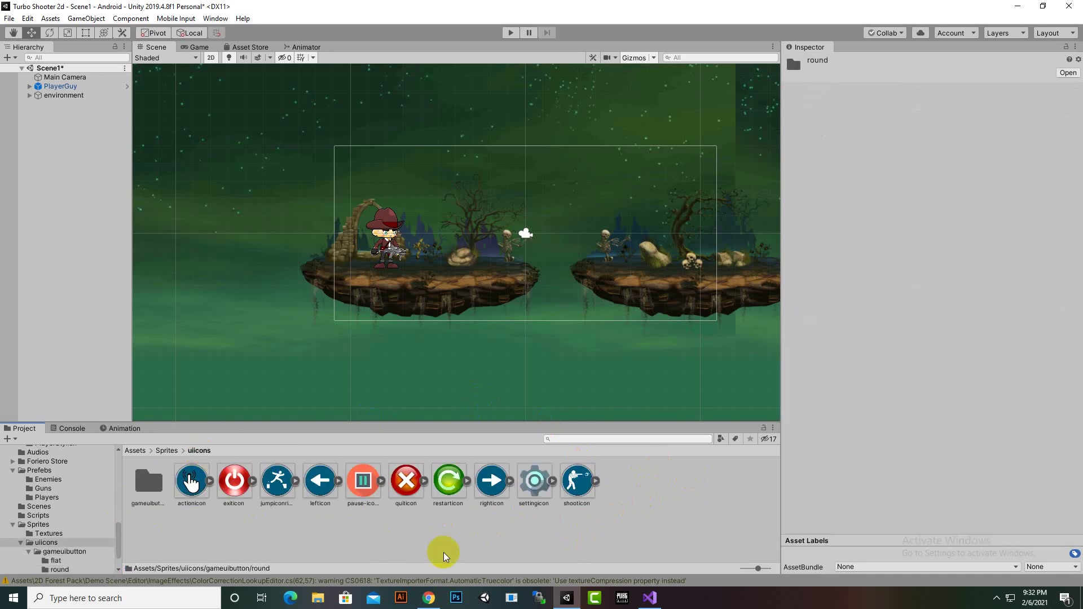
# Set the Game view resolution to 1280x720 Landscape.
pyautogui.moveTo(714, 415); pyautogui.dragTo(621, 314, button='middle')
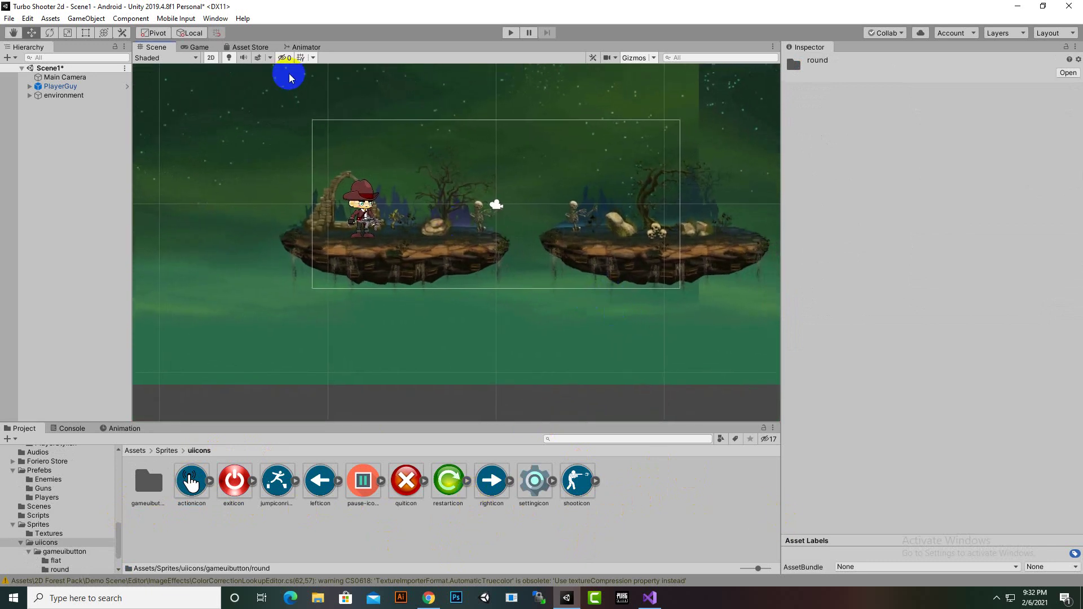
pyautogui.click(209, 59)
pyautogui.click(199, 48)
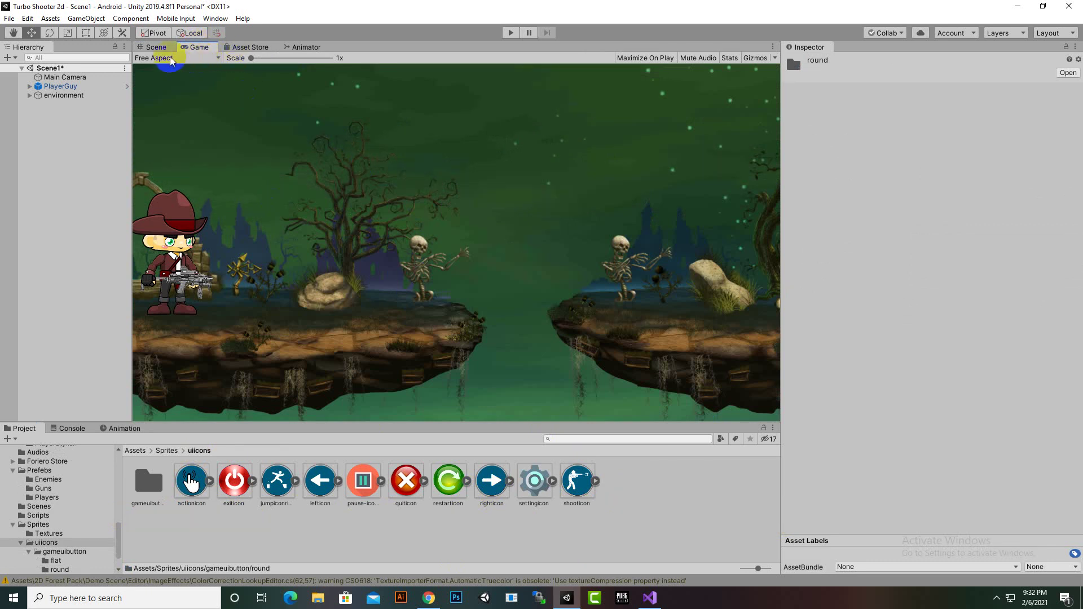
pyautogui.click(196, 60)
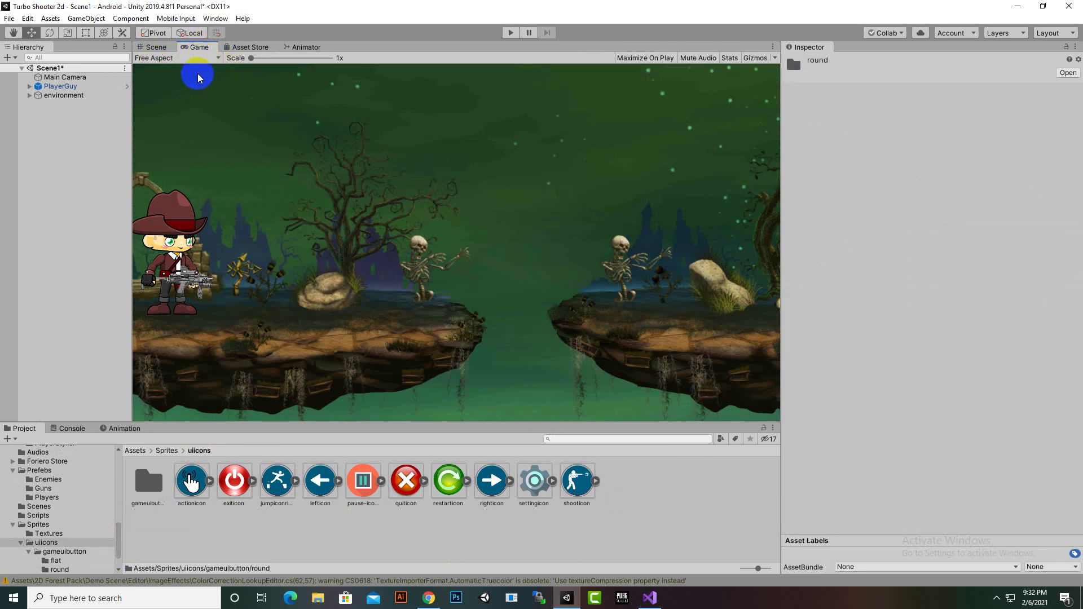
pyautogui.click(205, 59)
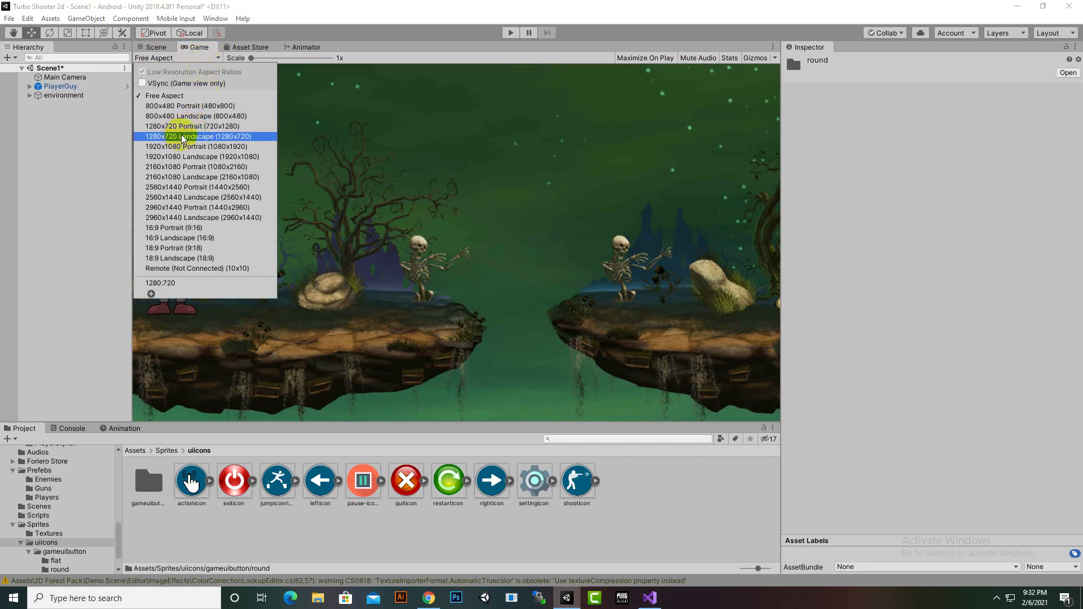
pyautogui.click(198, 137)
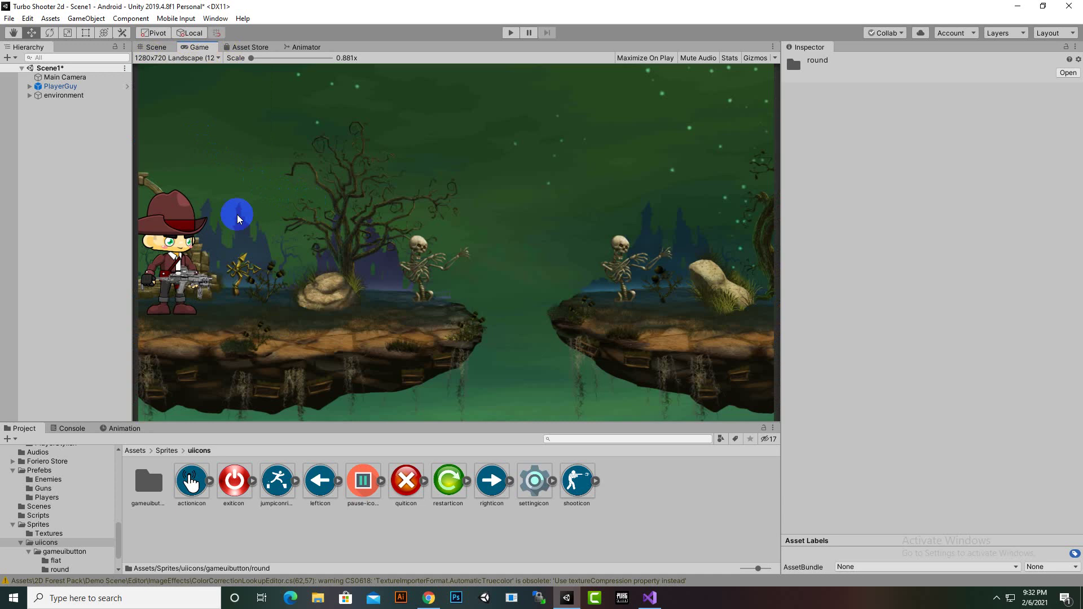
pyautogui.click(153, 46)
pyautogui.scroll(-1, 468, 217)
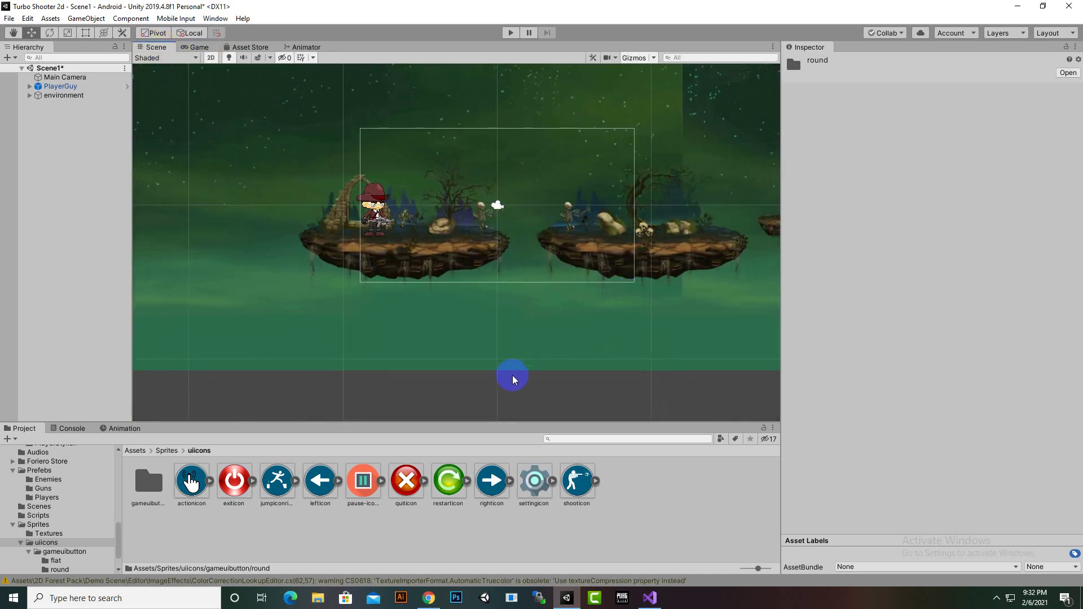
pyautogui.click(196, 46)
pyautogui.click(176, 57)
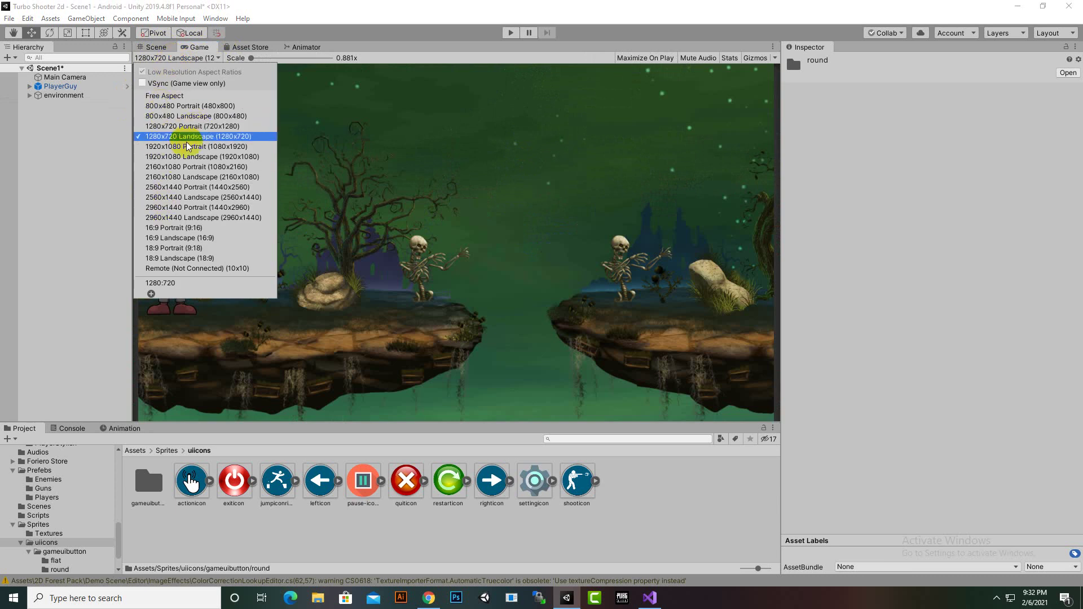
pyautogui.click(687, 58)
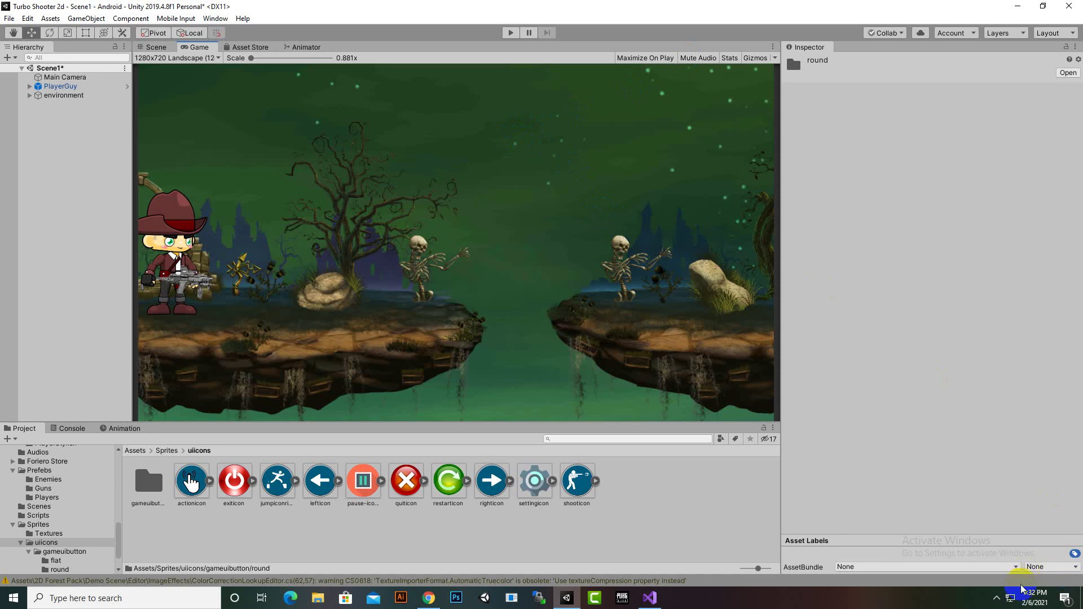
pyautogui.click(996, 598)
pyautogui.click(985, 576)
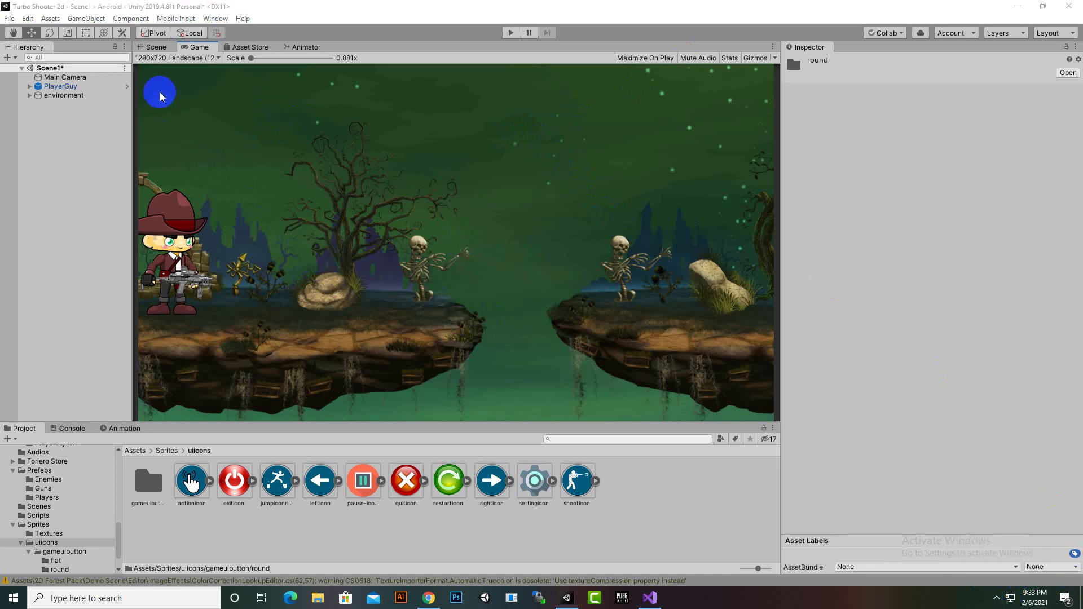
# Add a UI Canvas to Scene1 and inspect the accompanying EventSystem object.
pyautogui.click(155, 46)
pyautogui.rightClick(83, 123)
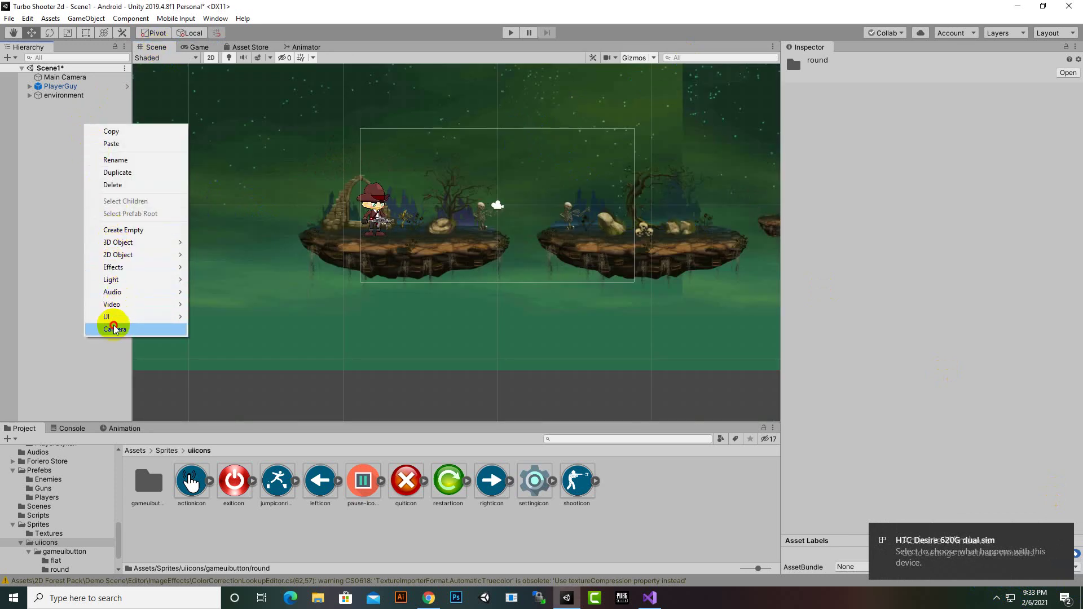
pyautogui.moveTo(120, 317)
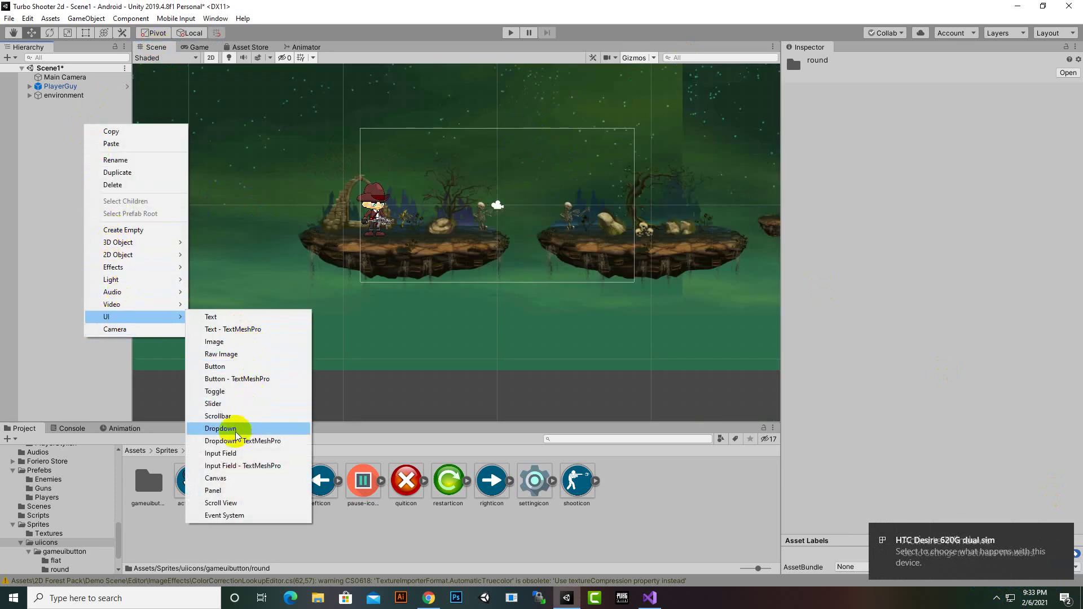
pyautogui.click(270, 478)
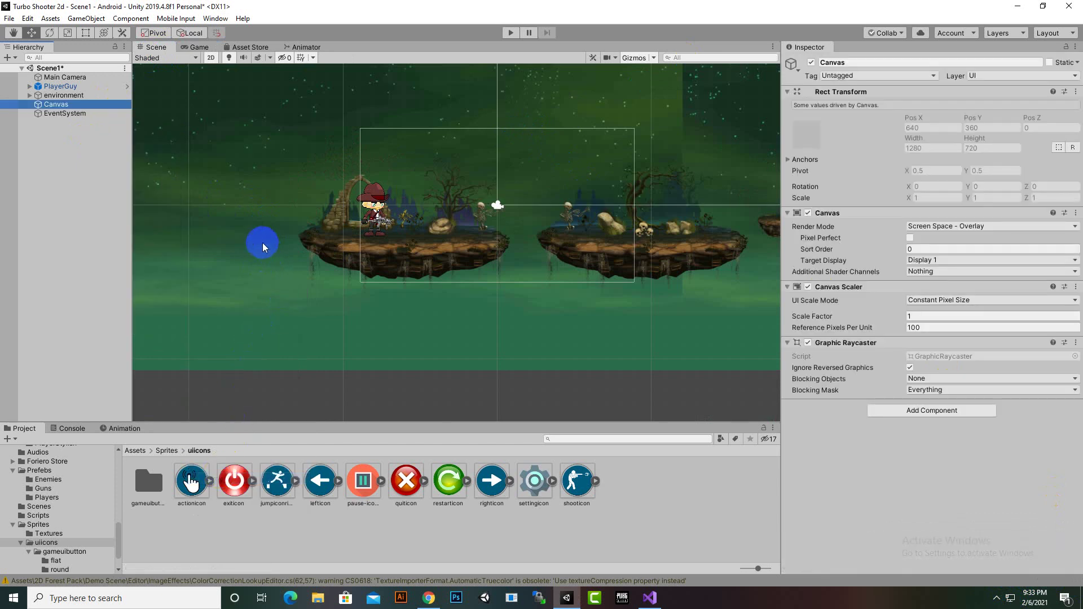
pyautogui.click(59, 115)
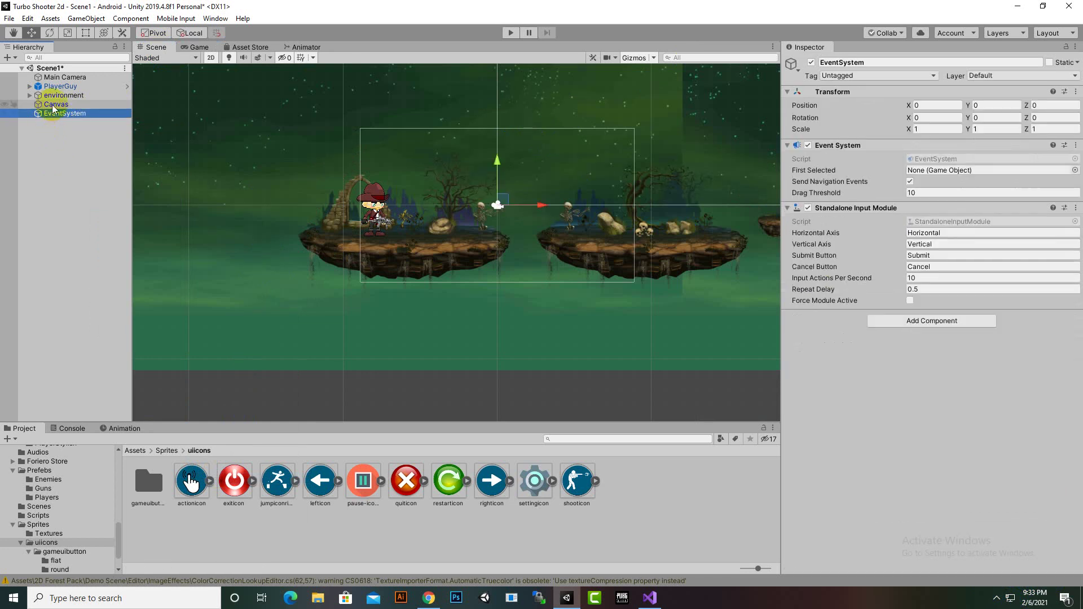
# Set the Canvas's UI Scale Mode to Scale With Screen Size with a reference resolution of 1280 x 720.
pyautogui.click(52, 103)
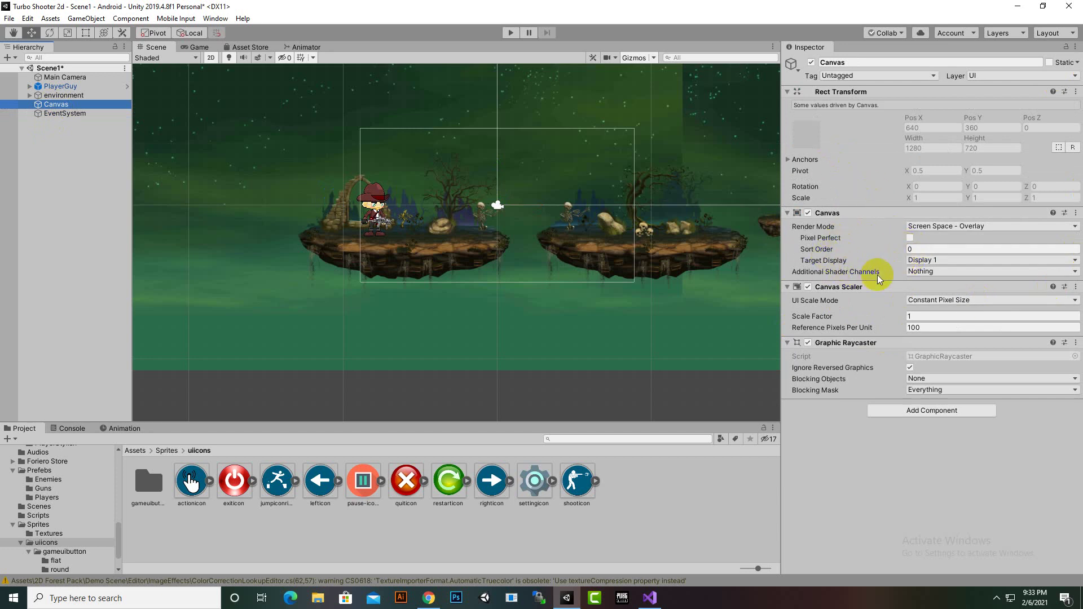
pyautogui.click(922, 303)
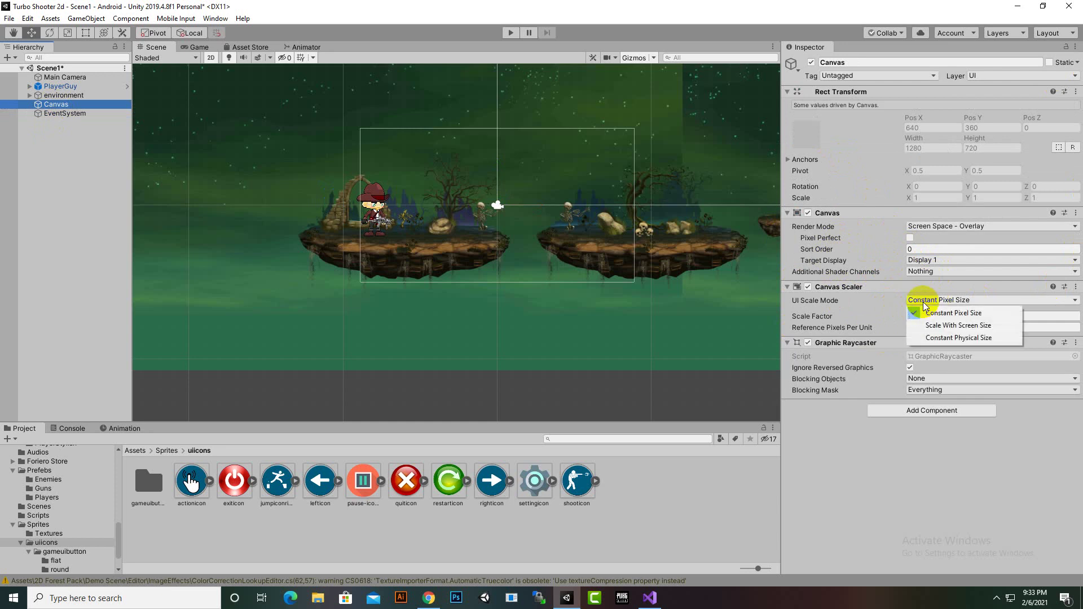
pyautogui.click(957, 326)
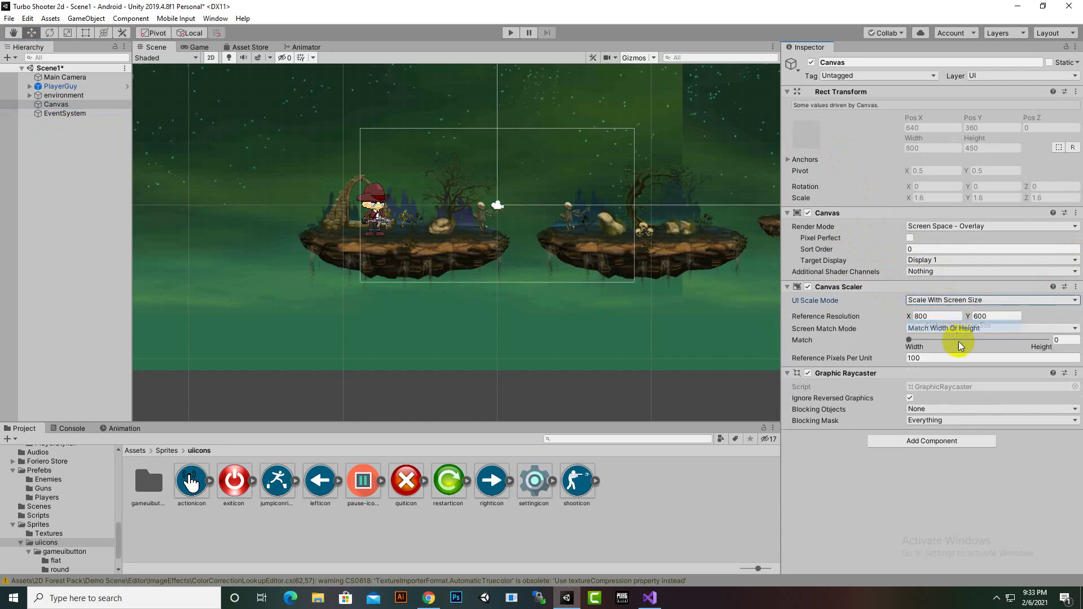
pyautogui.click(942, 315)
pyautogui.write('1280')
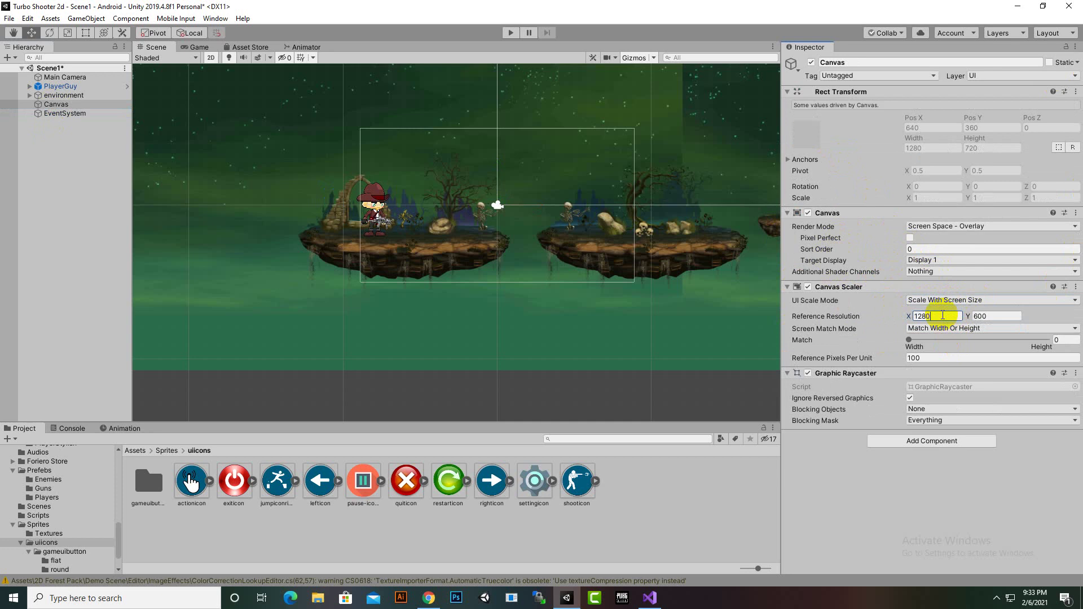
pyautogui.press('Tab')
pyautogui.write('7')
pyautogui.click(628, 302)
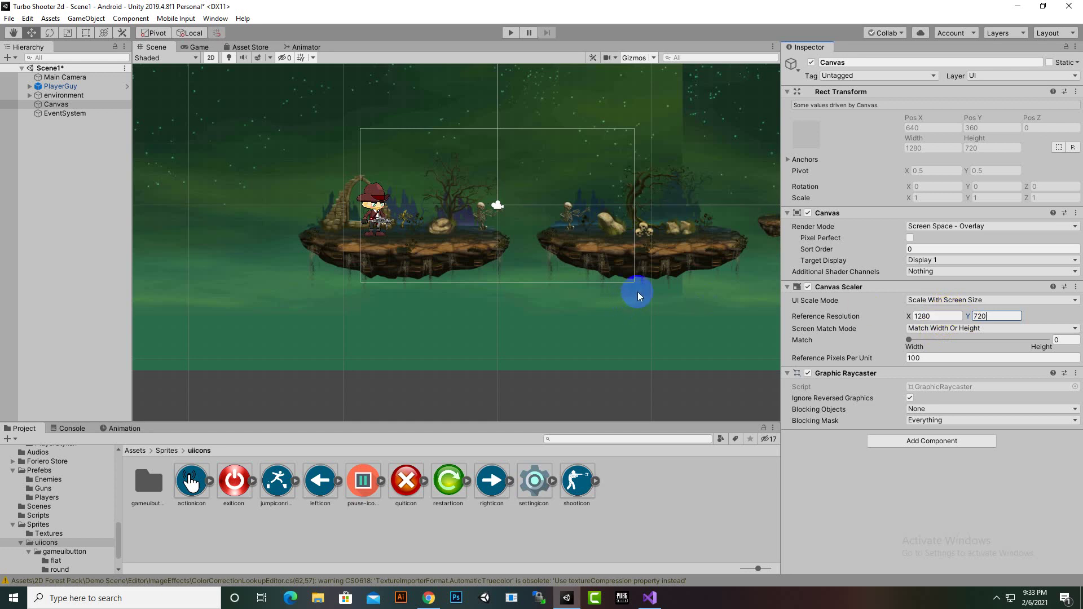
# Add a standard UI Button as a child of the Canvas.
pyautogui.scroll(-4, 638, 292)
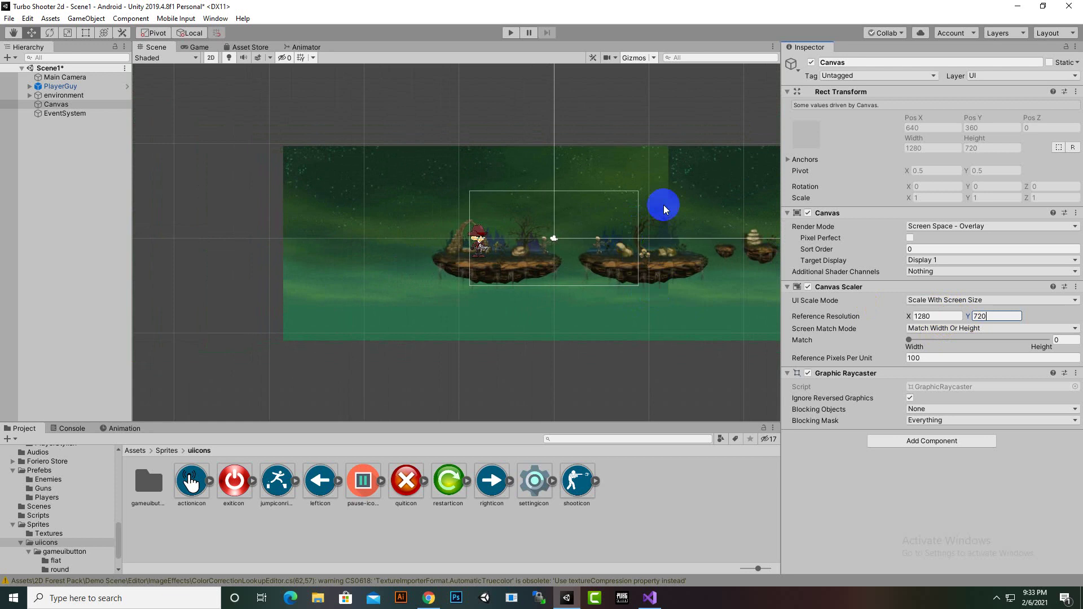
pyautogui.scroll(-4, 648, 351)
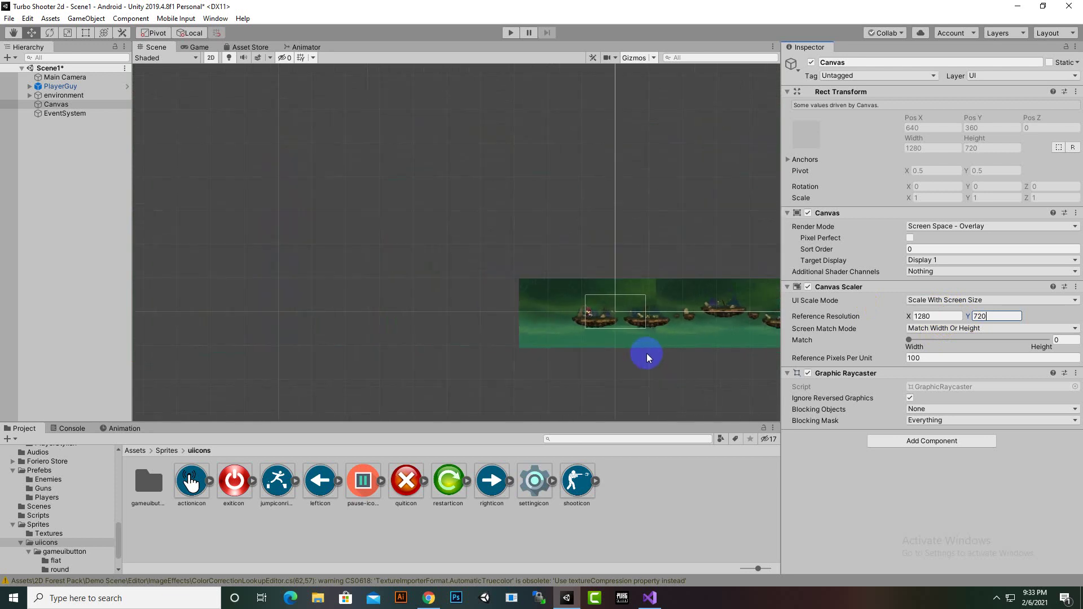
pyautogui.scroll(-2, 543, 388)
pyautogui.scroll(6, 543, 388)
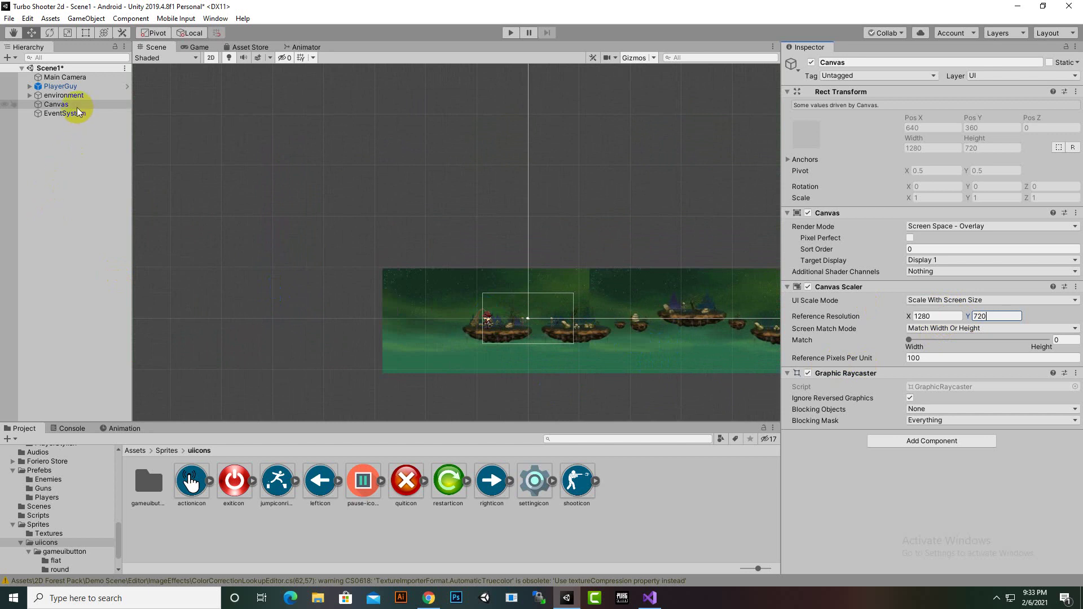
pyautogui.click(54, 105)
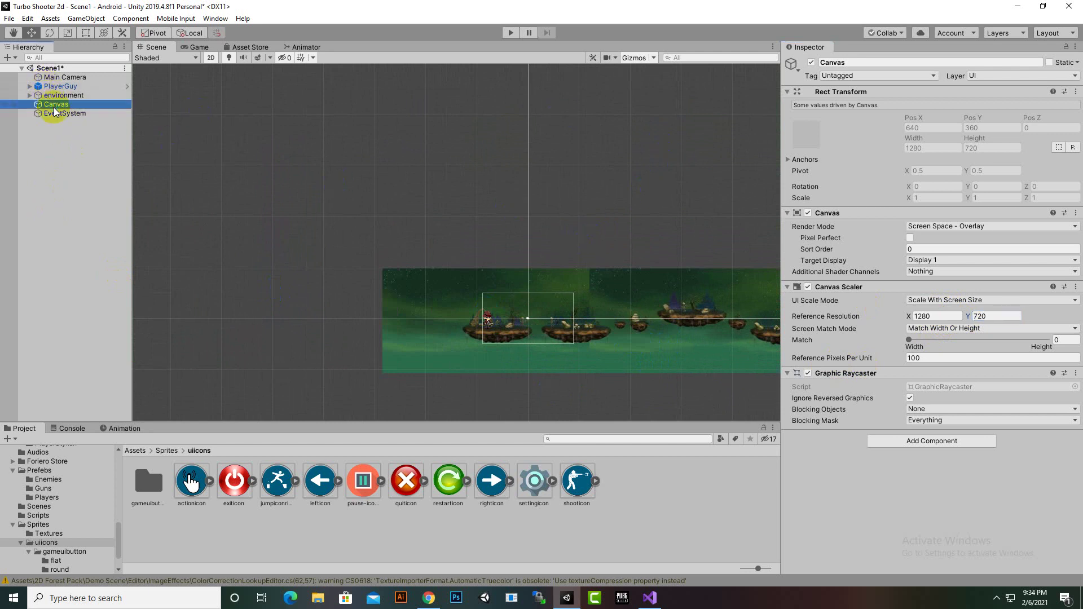
pyautogui.rightClick(53, 107)
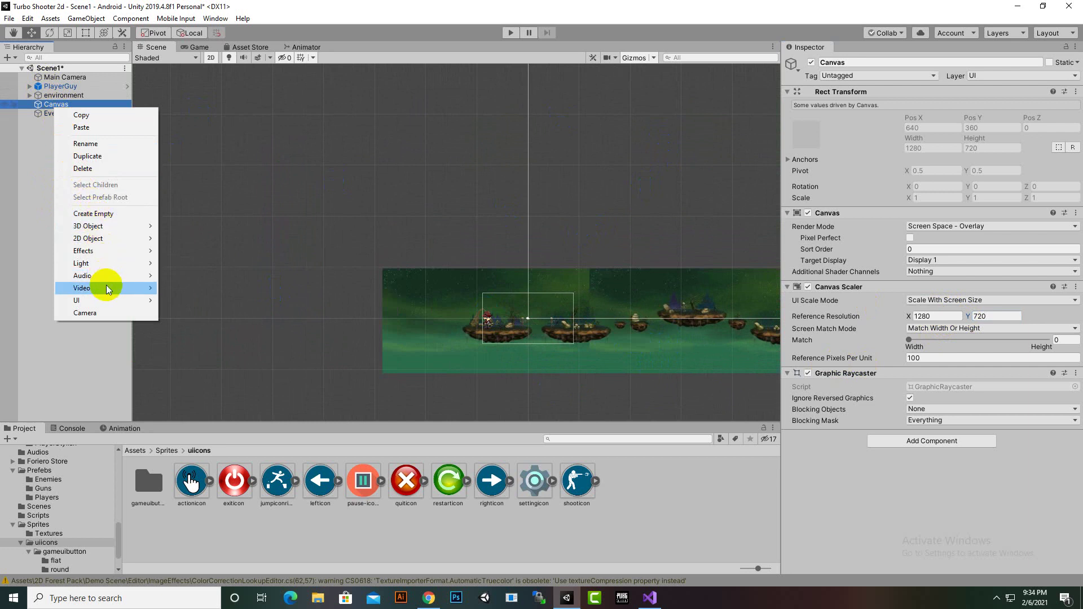
pyautogui.moveTo(106, 298)
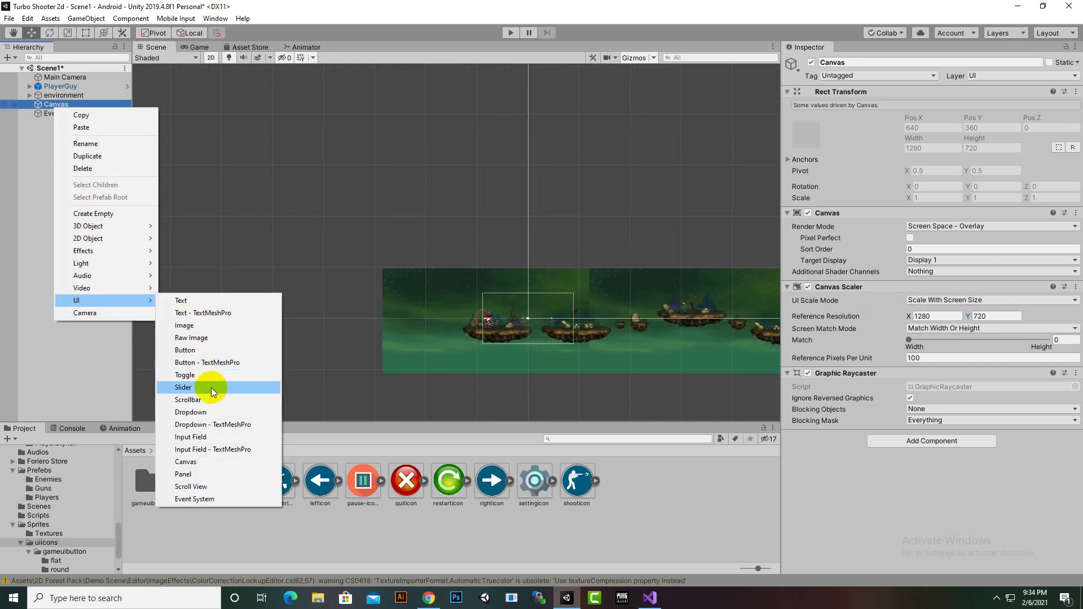
pyautogui.click(202, 350)
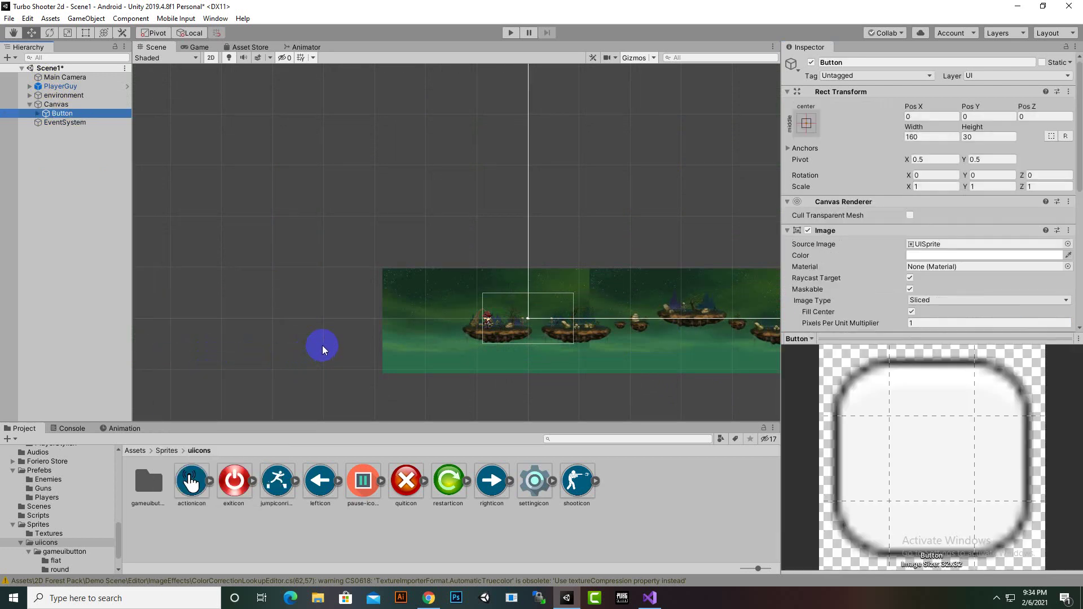
# Frame the new Button together with the Canvas outline in the Scene view.
pyautogui.scroll(-2, 373, 239)
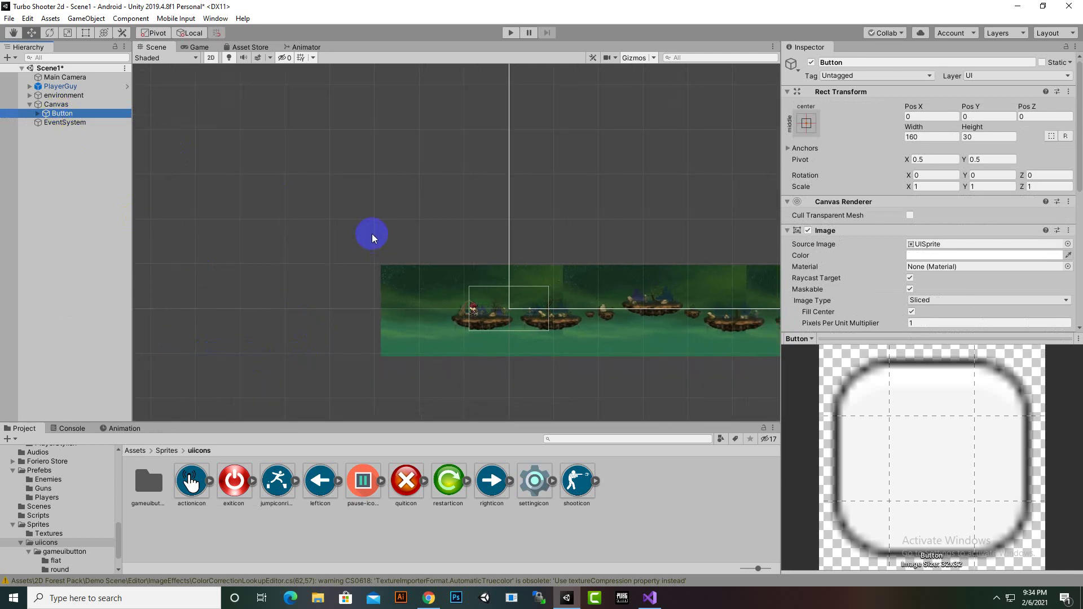
pyautogui.press('f')
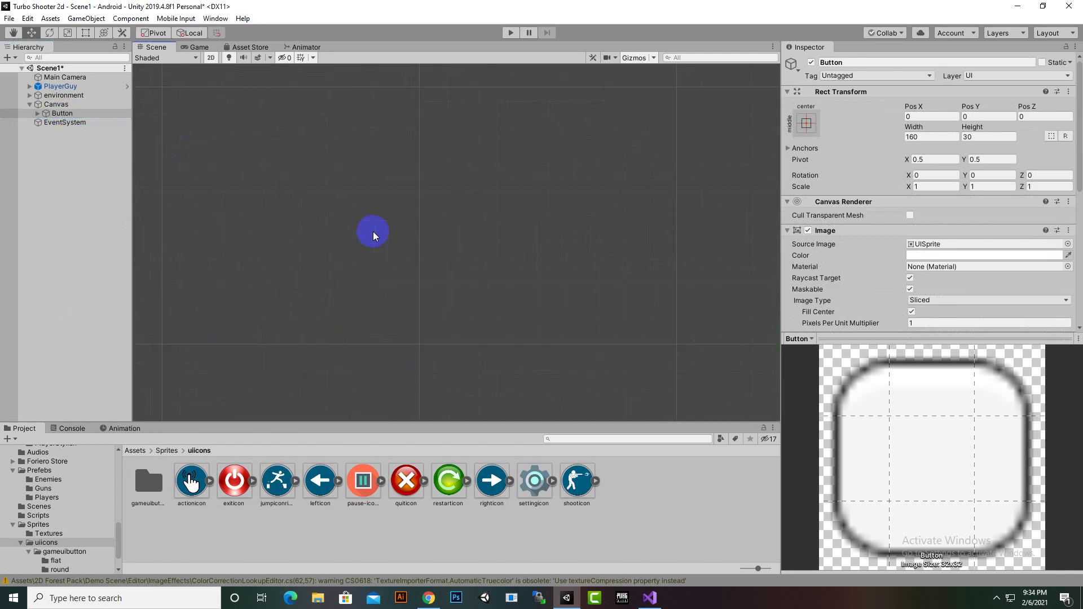
pyautogui.scroll(-5, 384, 246)
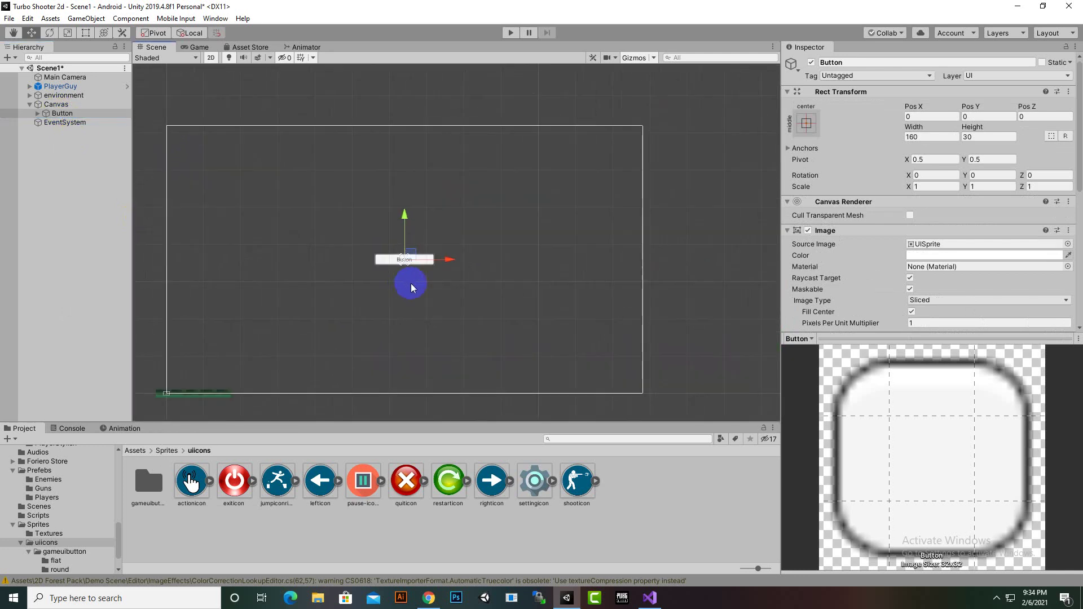
pyautogui.moveTo(411, 283); pyautogui.dragTo(515, 278, button='middle')
pyautogui.scroll(4, 515, 278)
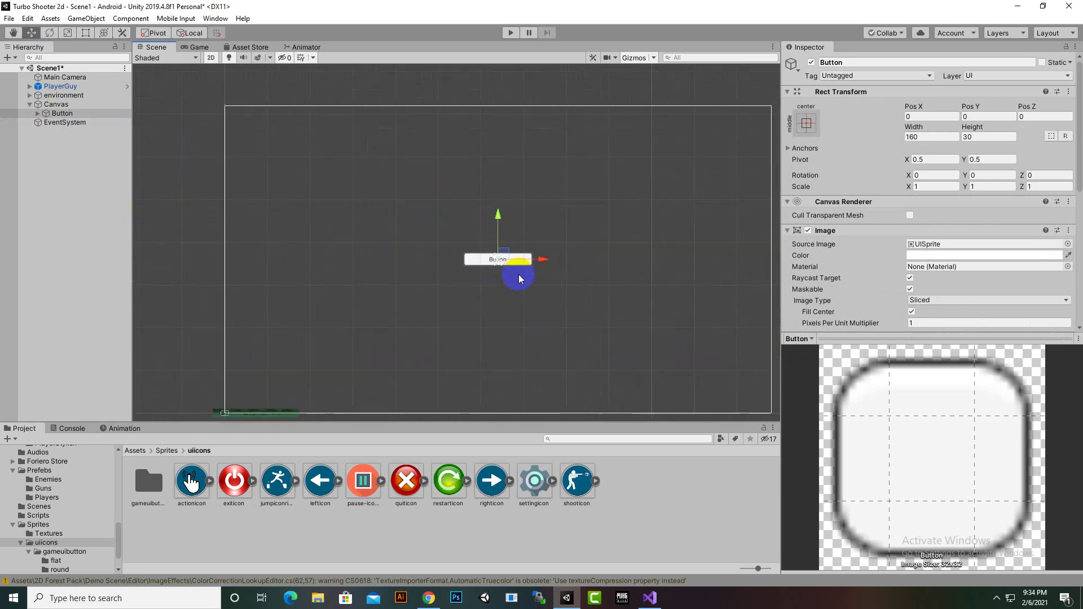
# Delete the Text child object of the Button.
pyautogui.click(38, 113)
pyautogui.click(66, 122)
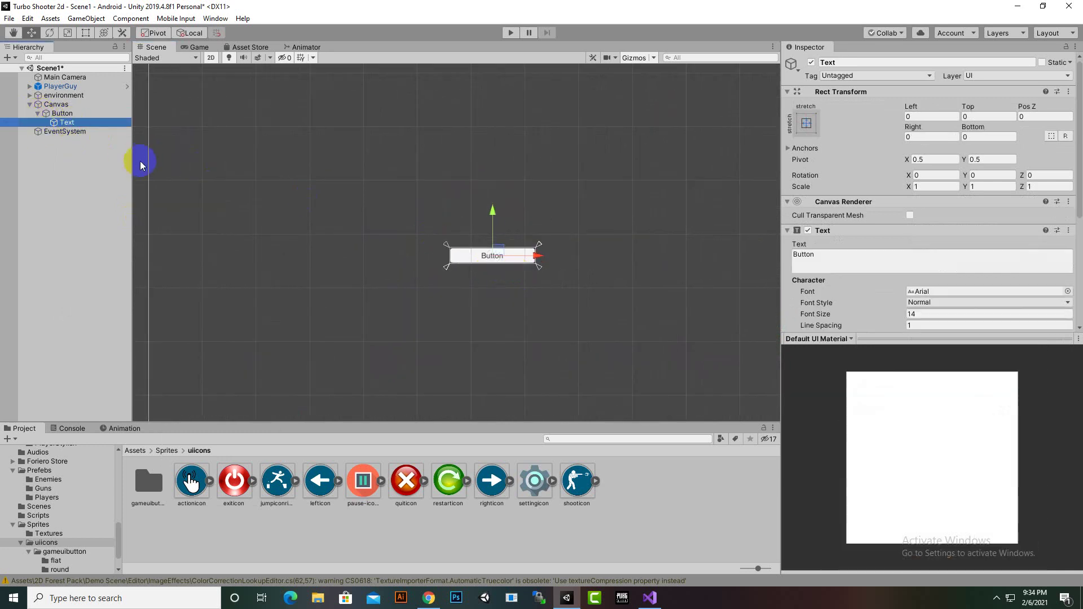
pyautogui.press('Delete')
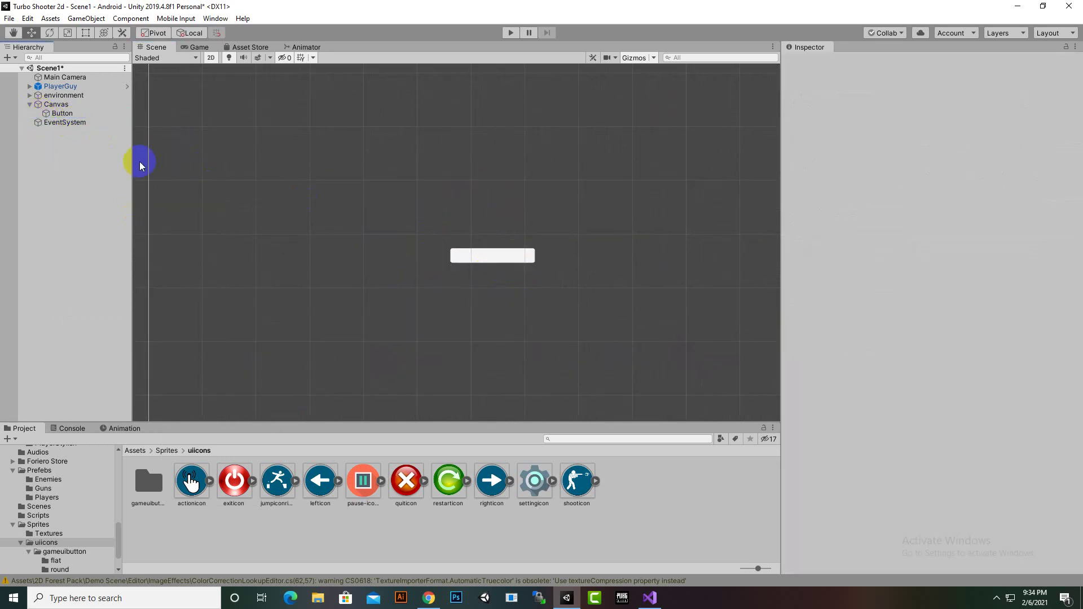
# Assign the lefticon sprite as the Button's source image and set its height to 160.
pyautogui.click(59, 115)
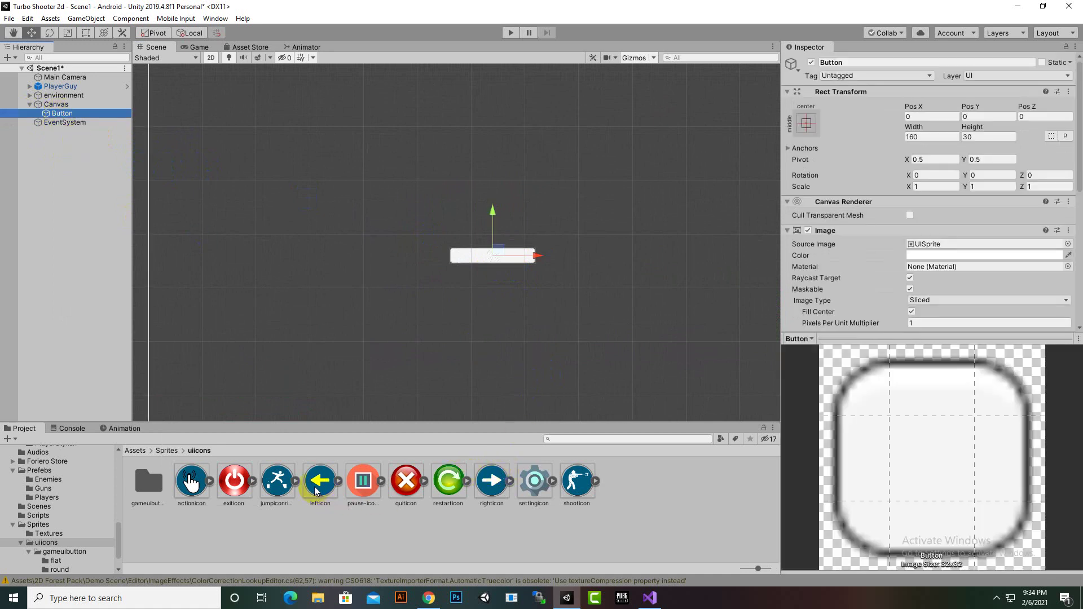
pyautogui.moveTo(316, 488); pyautogui.dragTo(946, 246)
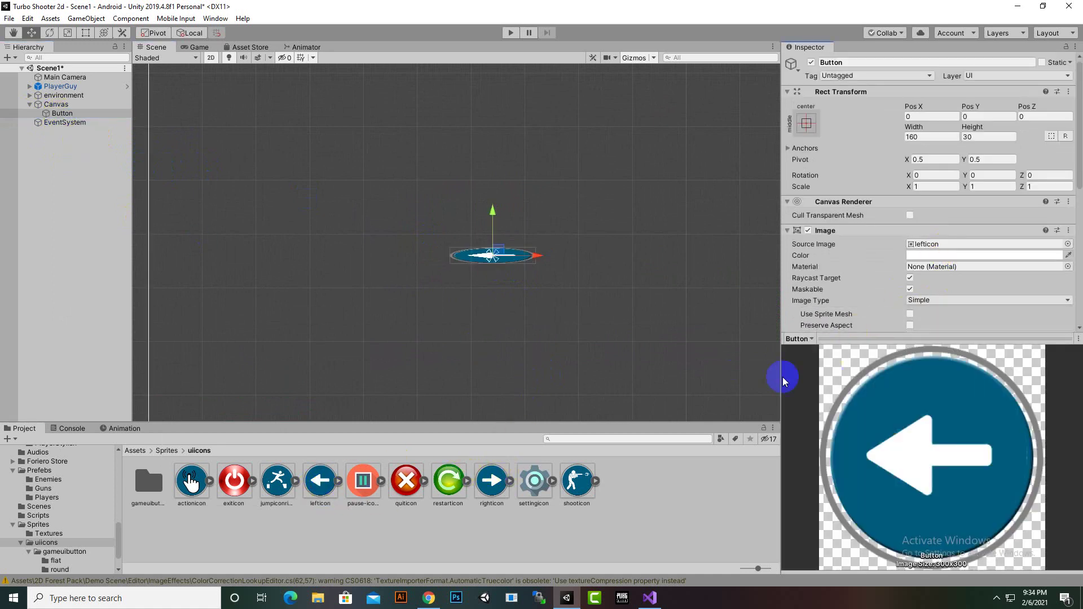
pyautogui.click(976, 138)
pyautogui.write('160')
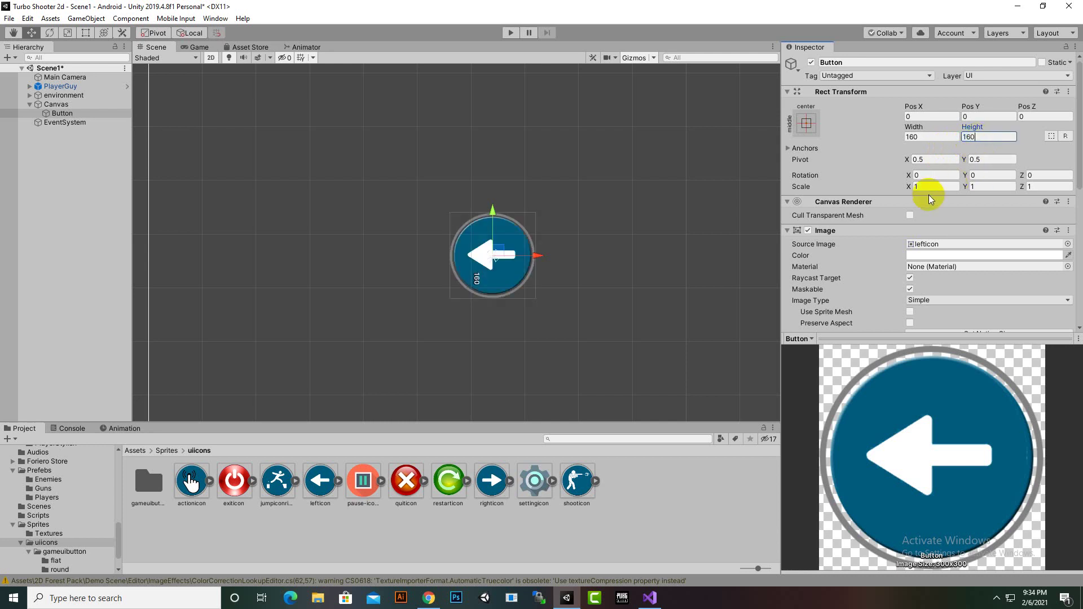
pyautogui.scroll(-2, 634, 230)
pyautogui.scroll(-2, 634, 230)
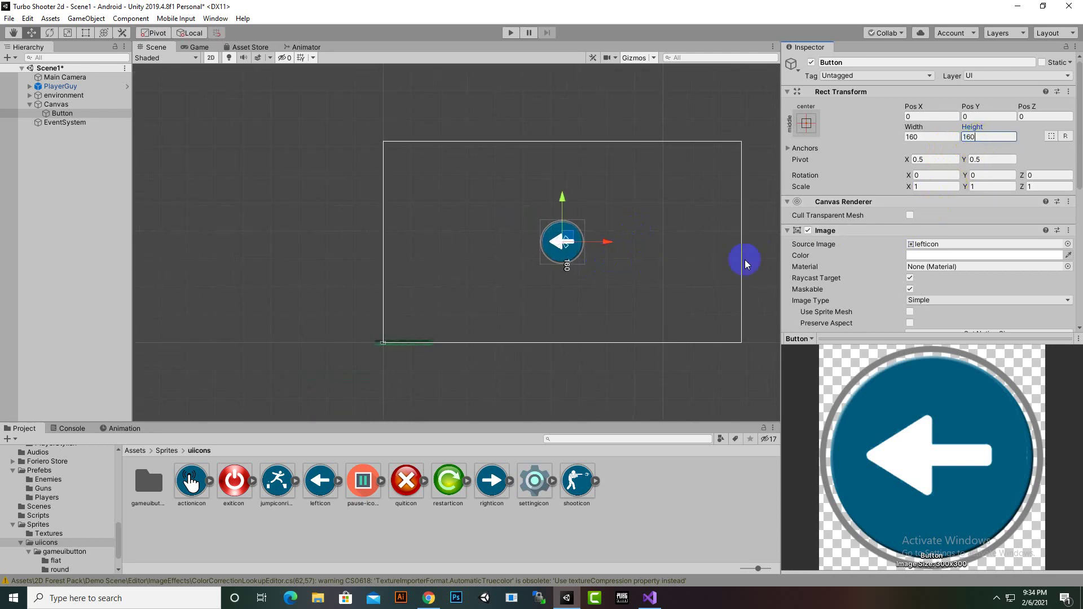
# Resize the Button to a width of 120 and a height of 120.
pyautogui.click(929, 138)
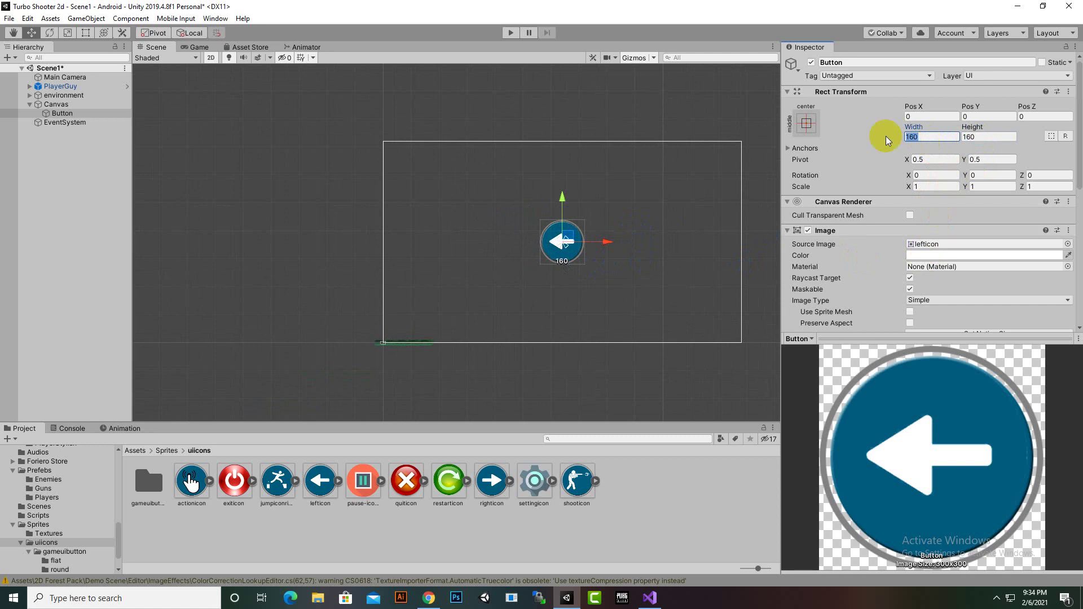
pyautogui.write('120')
pyautogui.press('Tab')
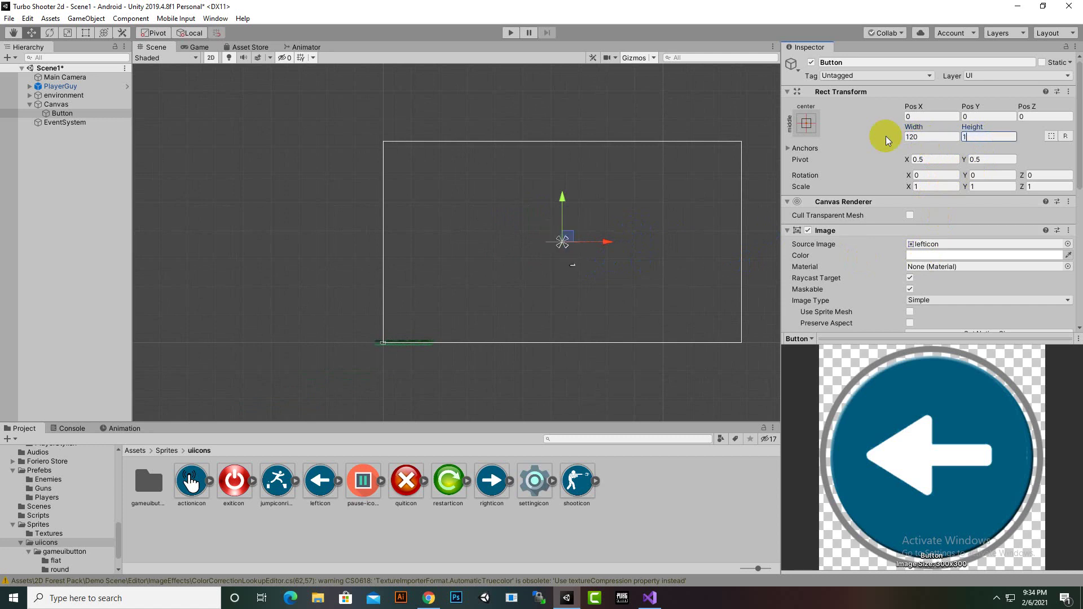
pyautogui.write('120')
pyautogui.scroll(1, 510, 235)
pyautogui.scroll(1, 509, 236)
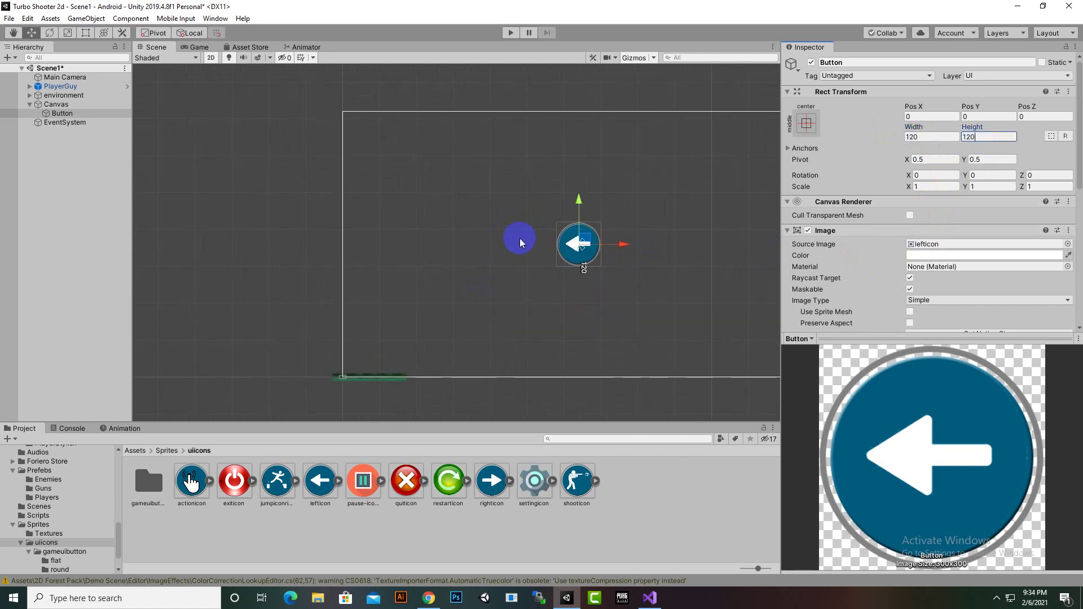
# Check the Button in the Game view and move it to the canvas's lower-left corner, at about X -560, Y -281.
pyautogui.click(203, 48)
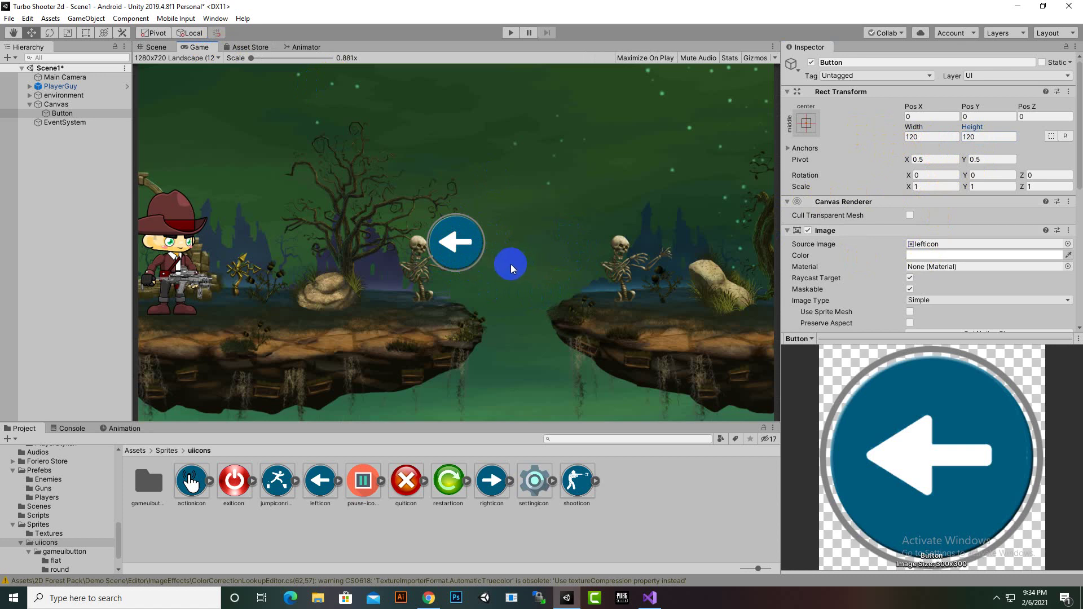
pyautogui.click(154, 47)
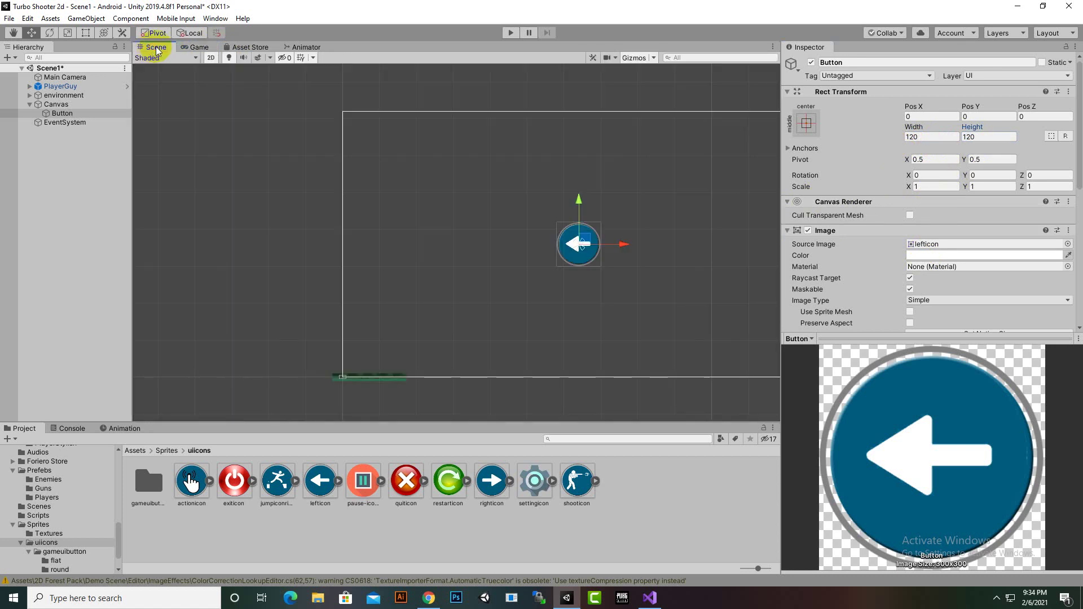
pyautogui.moveTo(579, 206); pyautogui.dragTo(415, 341)
pyautogui.moveTo(370, 305); pyautogui.dragTo(369, 308)
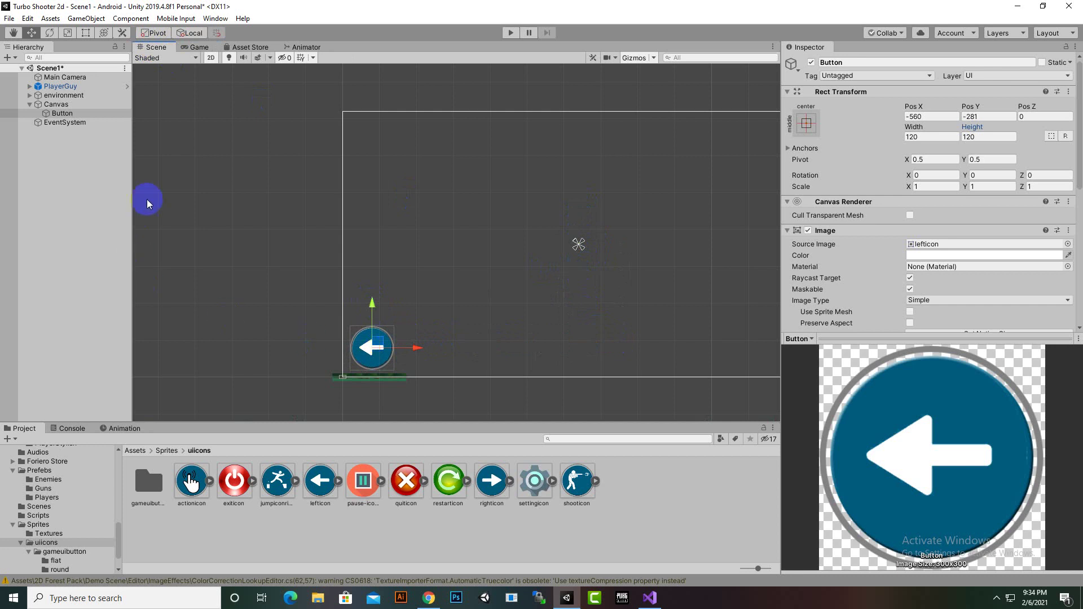
# Rename the Button object as LeftButton.
pyautogui.click(65, 117)
pyautogui.rightClick(66, 120)
pyautogui.click(86, 146)
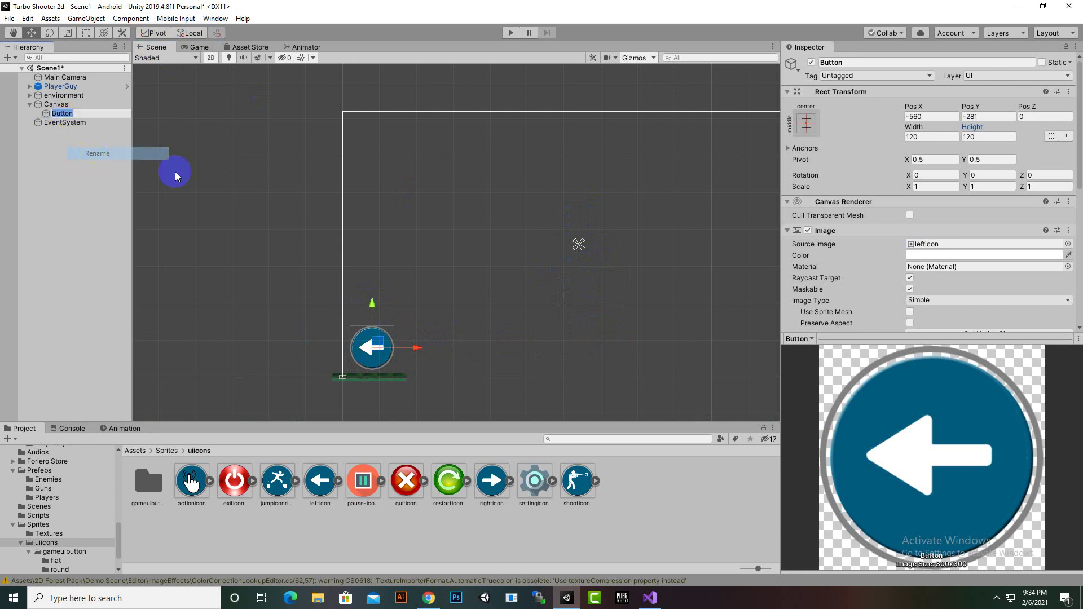
pyautogui.write('Left')
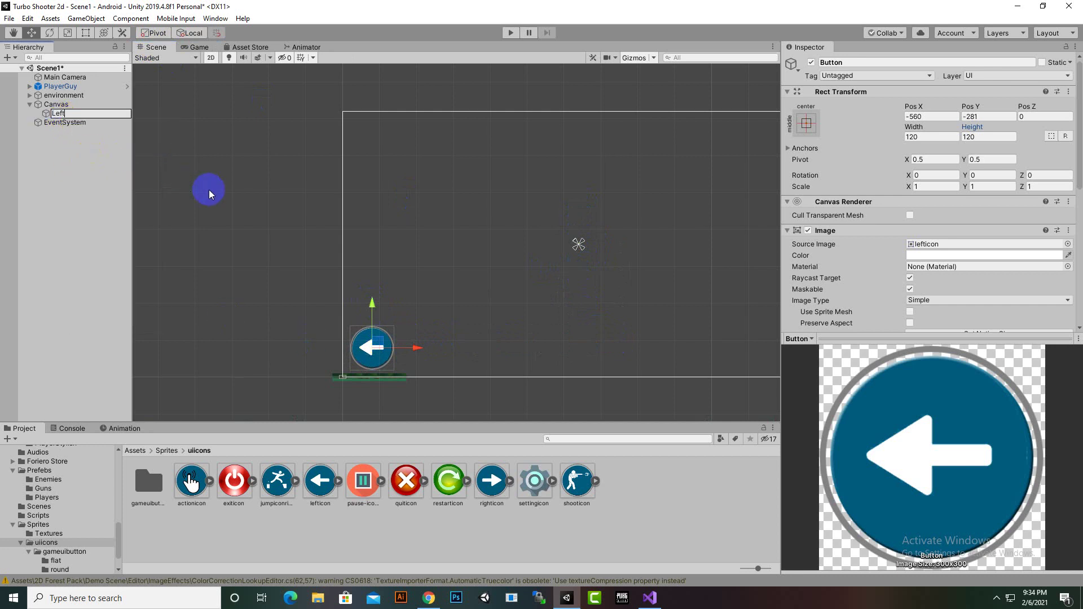
pyautogui.write('Buttom')
pyautogui.press('Return')
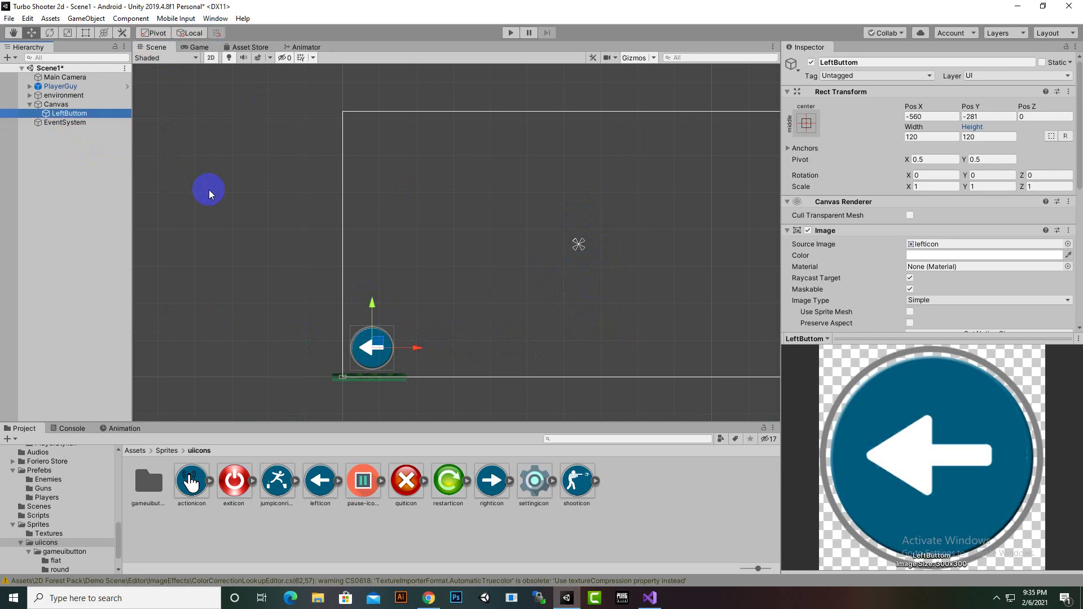
pyautogui.rightClick(84, 113)
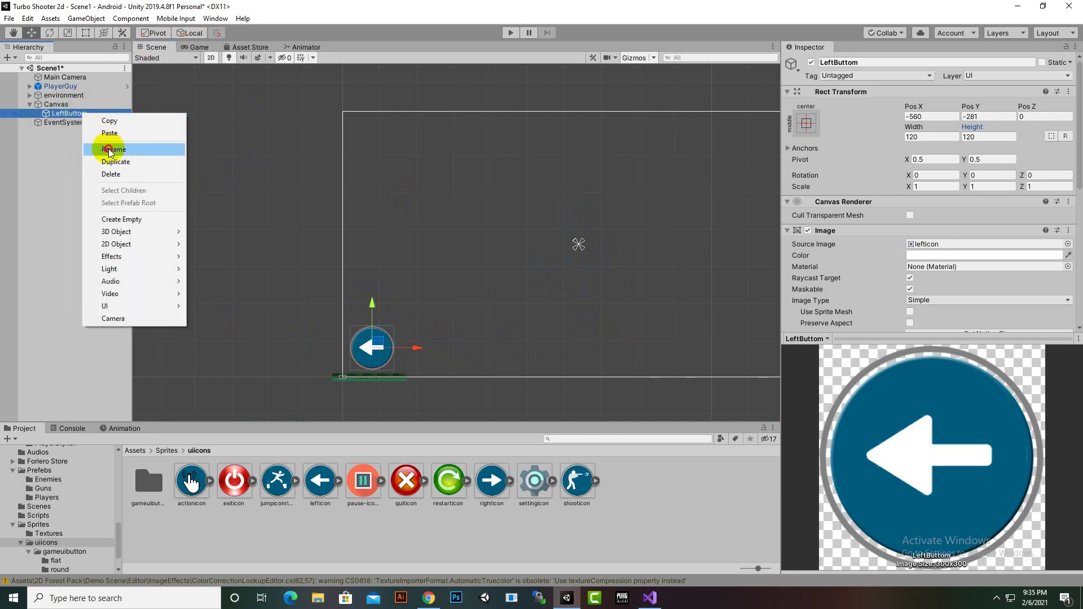
pyautogui.click(107, 149)
pyautogui.click(93, 109)
pyautogui.rightClick(92, 112)
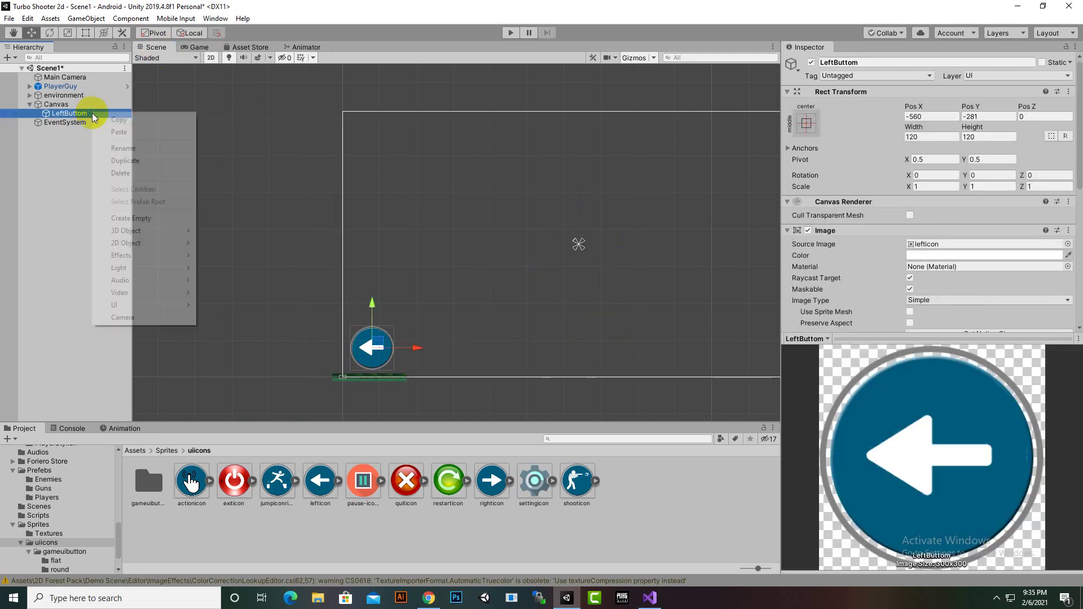
pyautogui.click(114, 148)
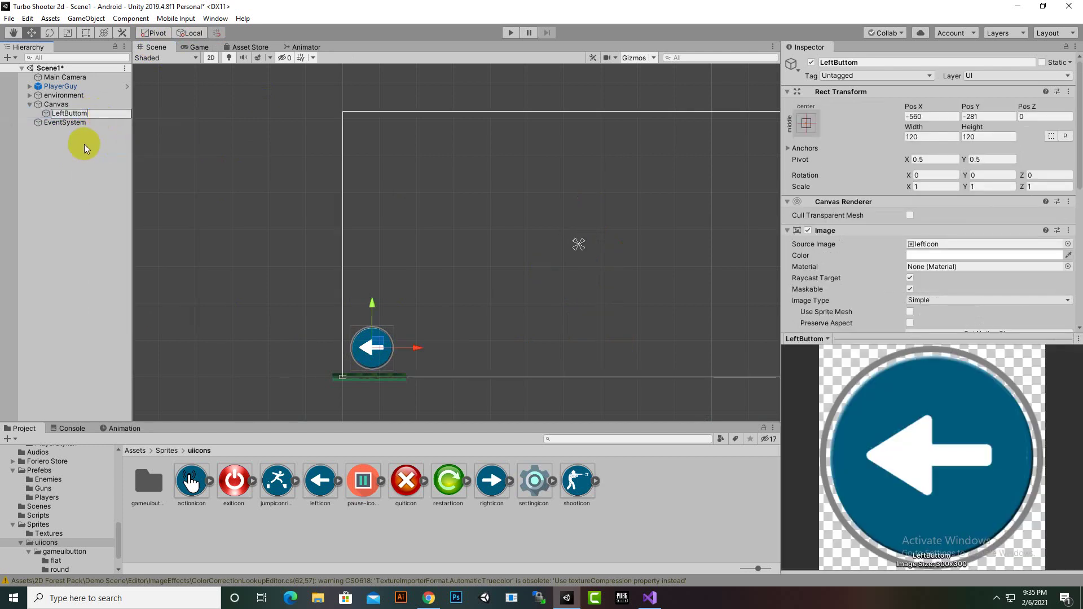
pyautogui.press('Return')
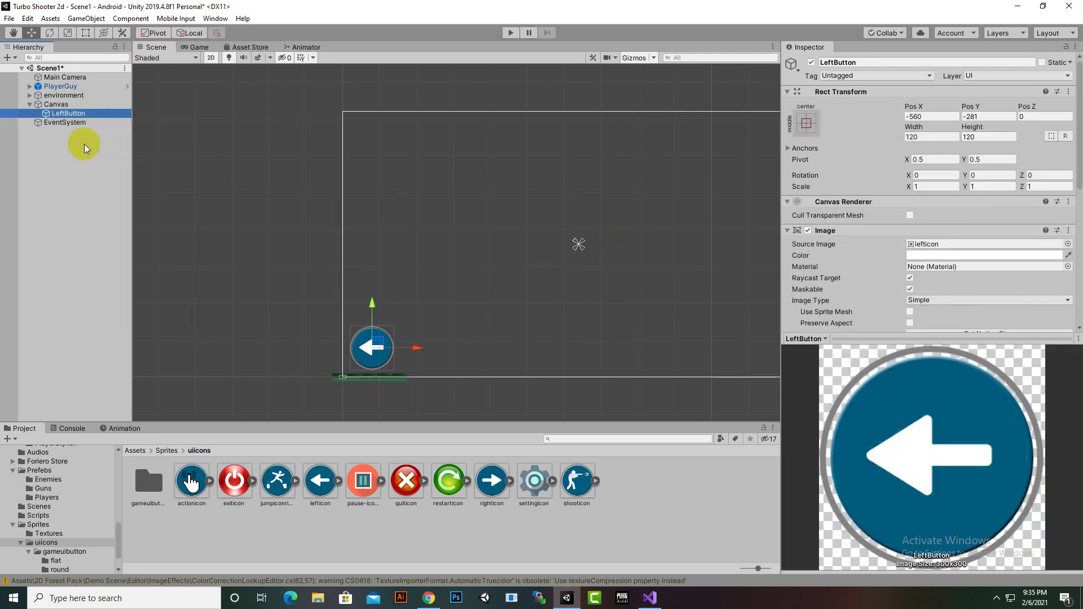
# Anchor LeftButton to the bottom left of the canvas, keeping its place.
pyautogui.click(807, 123)
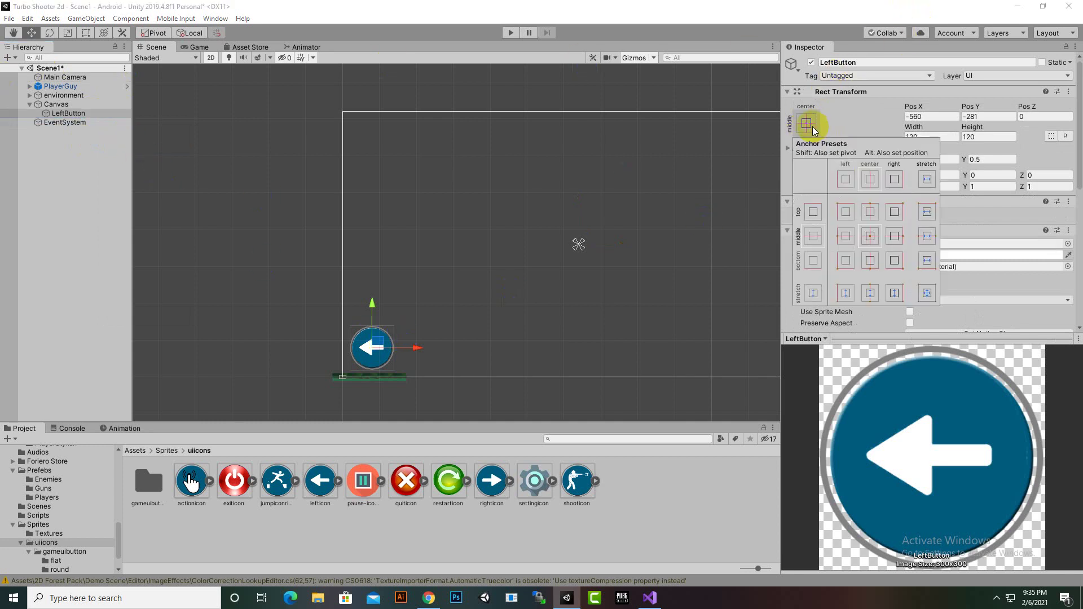
pyautogui.click(844, 261)
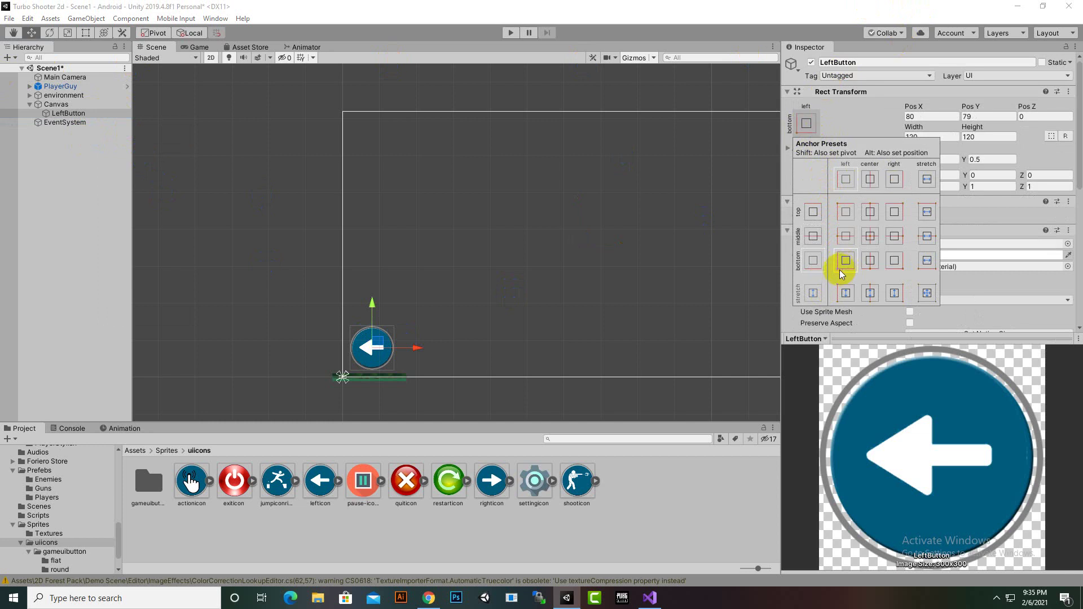
# Duplicate LeftButton and move the copy horizontally beside the original, to about X 226.
pyautogui.click(65, 113)
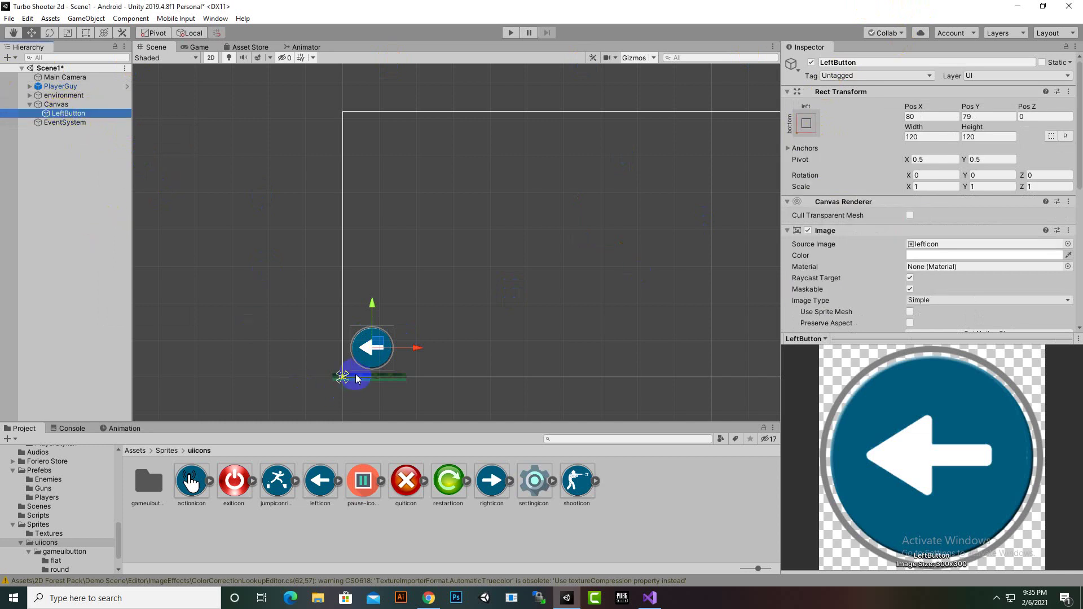
pyautogui.hotkey('ctrl', 'd')
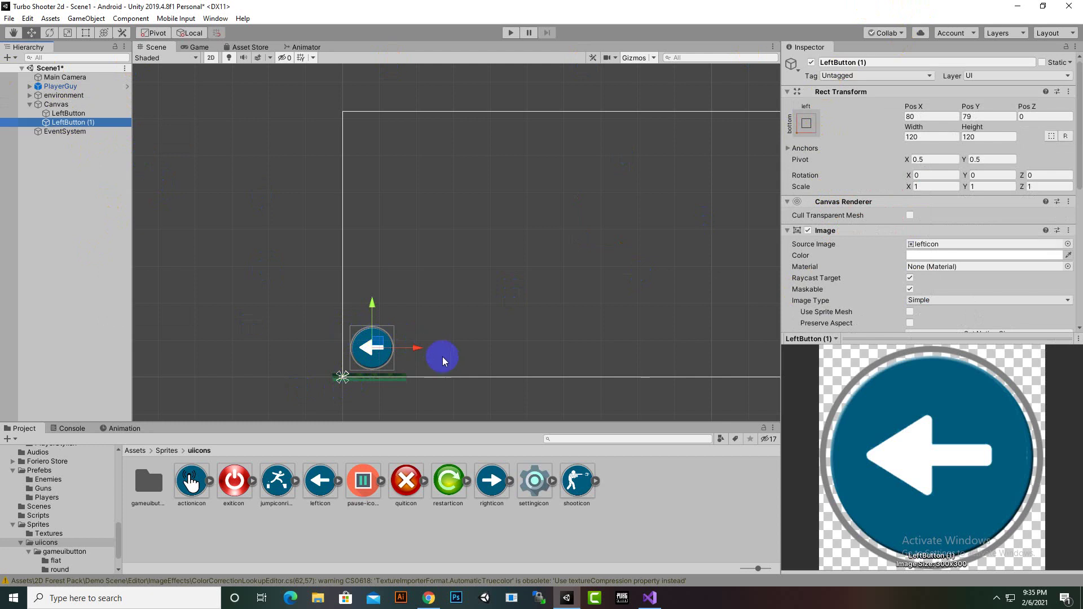
pyautogui.moveTo(415, 349); pyautogui.dragTo(471, 364)
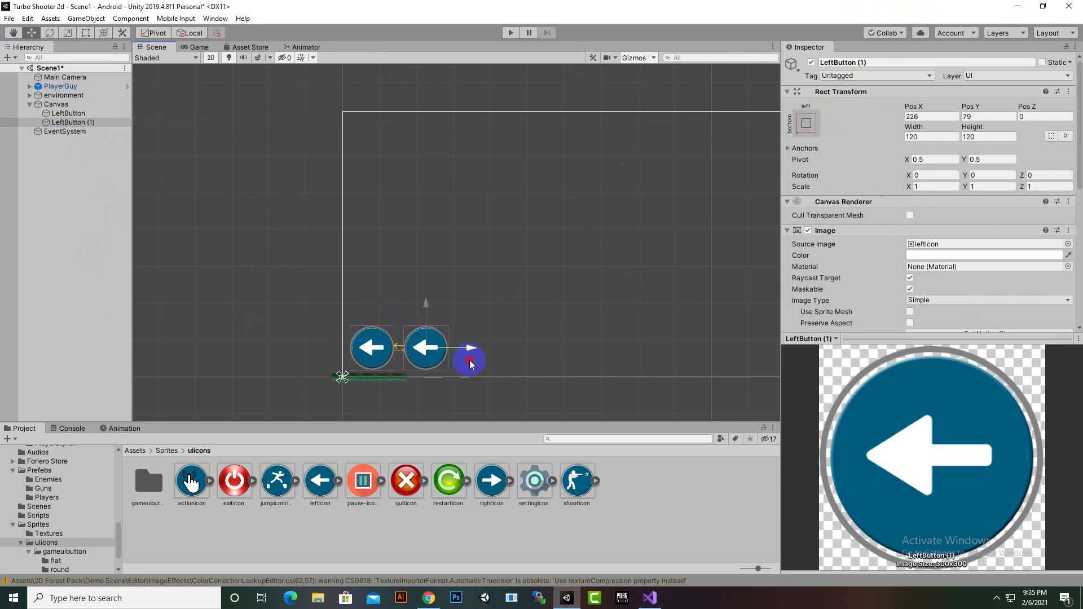
# Rename the LeftButton copy as RightButton and assign the righticon sprite as its source image.
pyautogui.rightClick(95, 124)
pyautogui.click(133, 164)
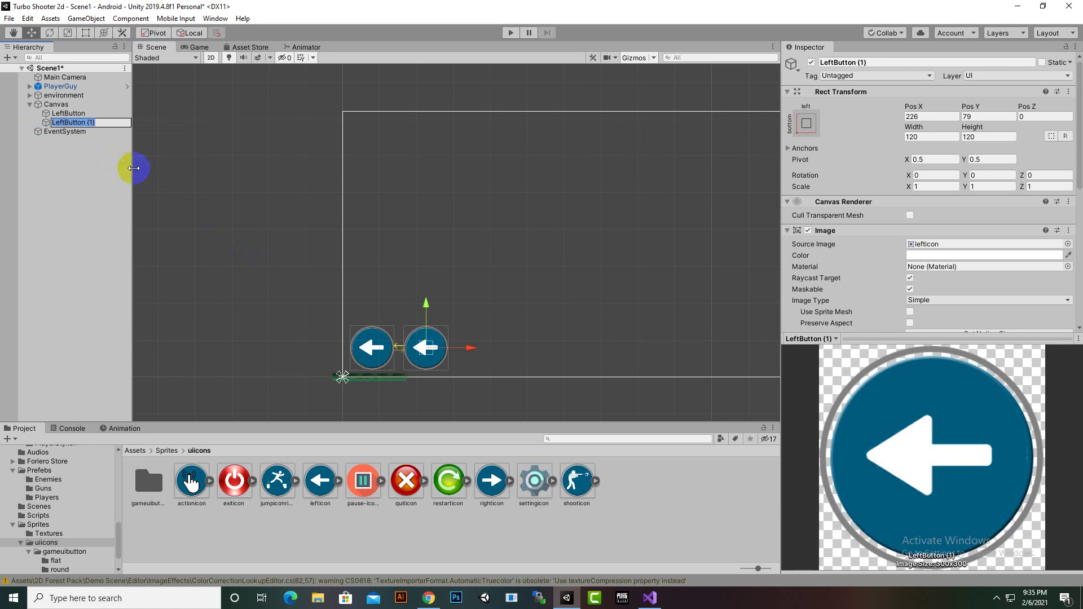
pyautogui.write('RightButton')
pyautogui.press('Return')
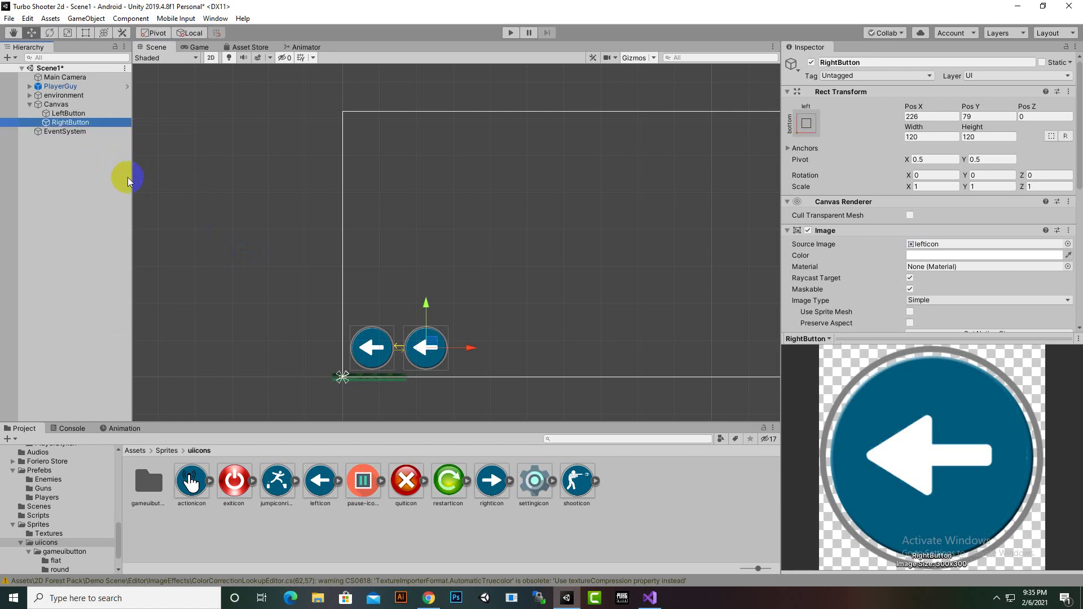
pyautogui.moveTo(491, 480); pyautogui.dragTo(981, 244)
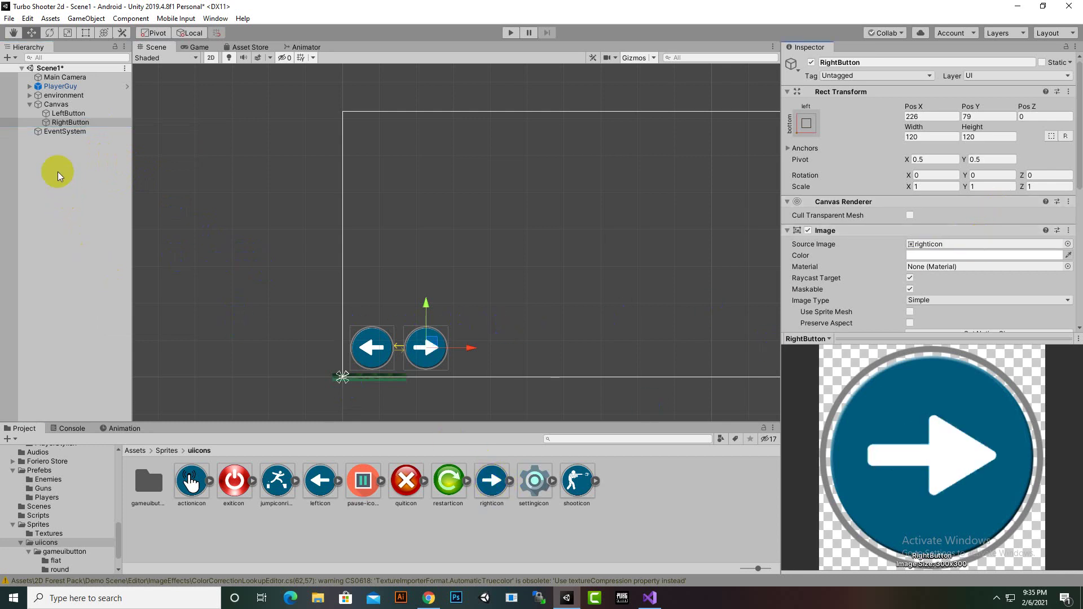
# Duplicate LeftButton and RightButton together and move the copies to the canvas's lower-right corner, at about X 1051 and X 1197.
pyautogui.keyDown('ctrl'); pyautogui.click(62, 117); pyautogui.keyUp('ctrl')
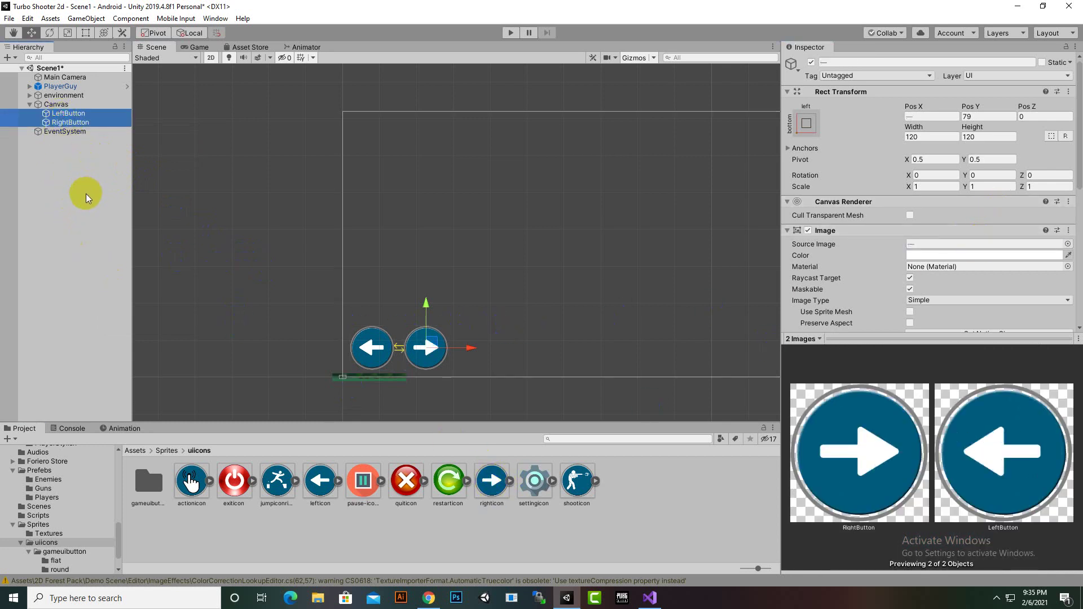
pyautogui.hotkey('ctrl', 'd')
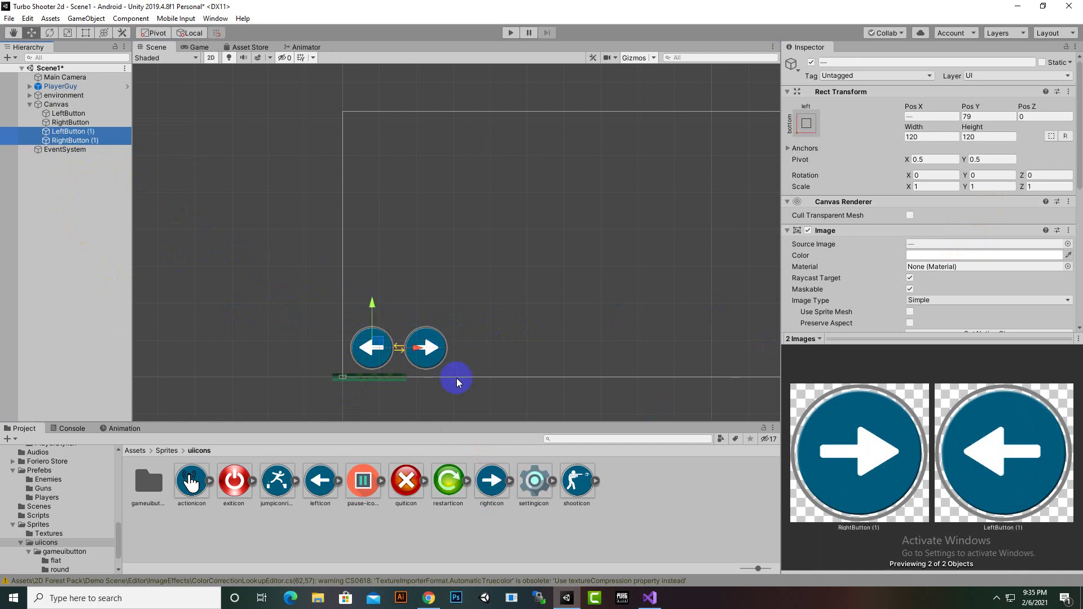
pyautogui.moveTo(412, 360); pyautogui.dragTo(722, 374)
pyautogui.scroll(-3, 415, 346)
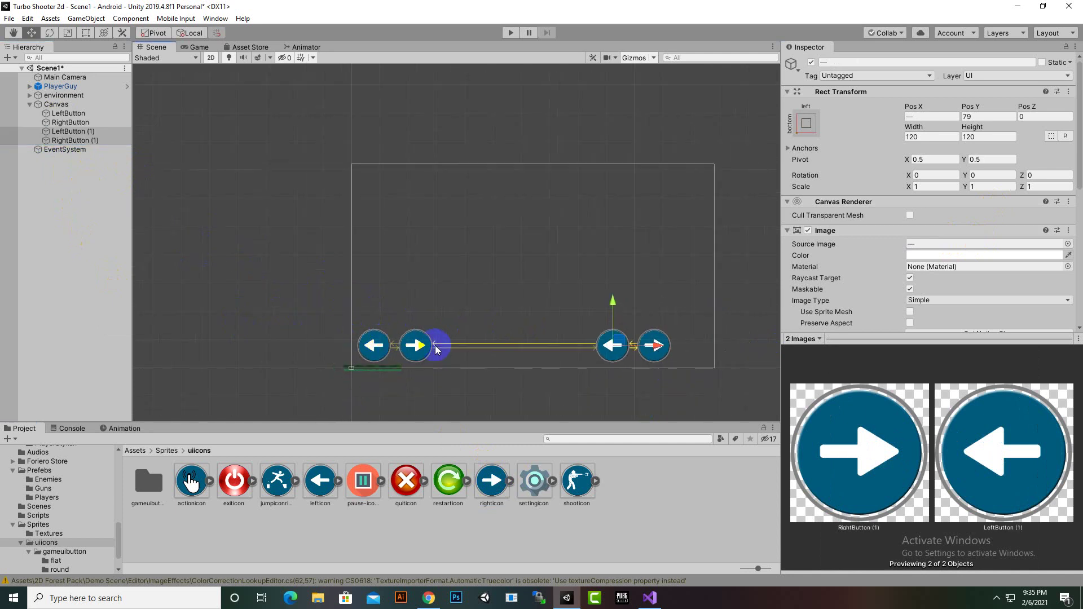
pyautogui.scroll(2, 530, 313)
pyautogui.moveTo(528, 334); pyautogui.dragTo(576, 334)
# Rename the LeftButton copy in the canvas's lower-right corner as FireButton.
pyautogui.click(91, 131)
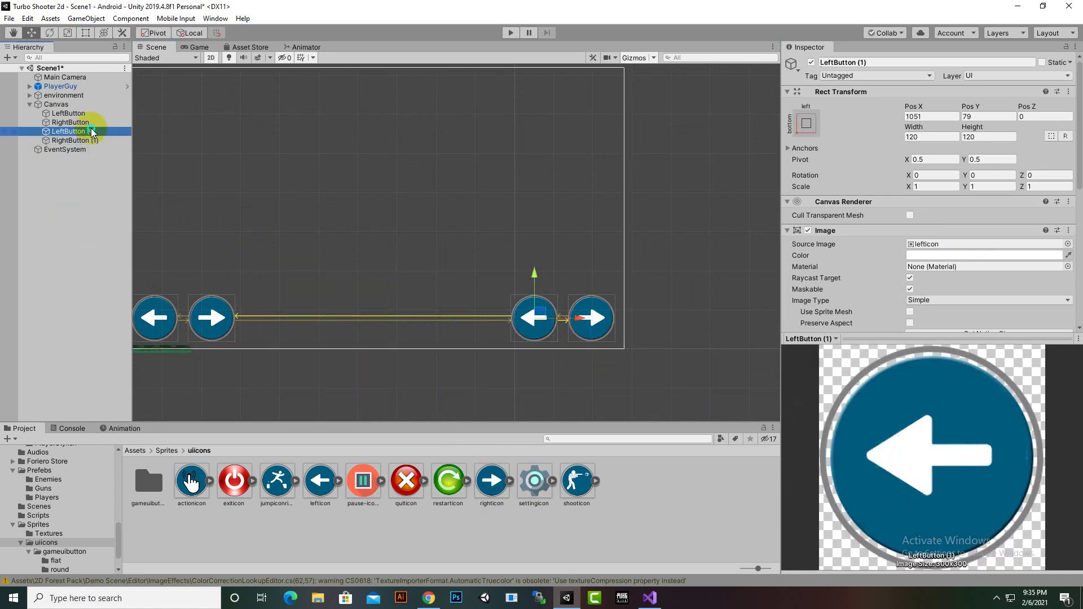
pyautogui.rightClick(91, 132)
pyautogui.click(106, 164)
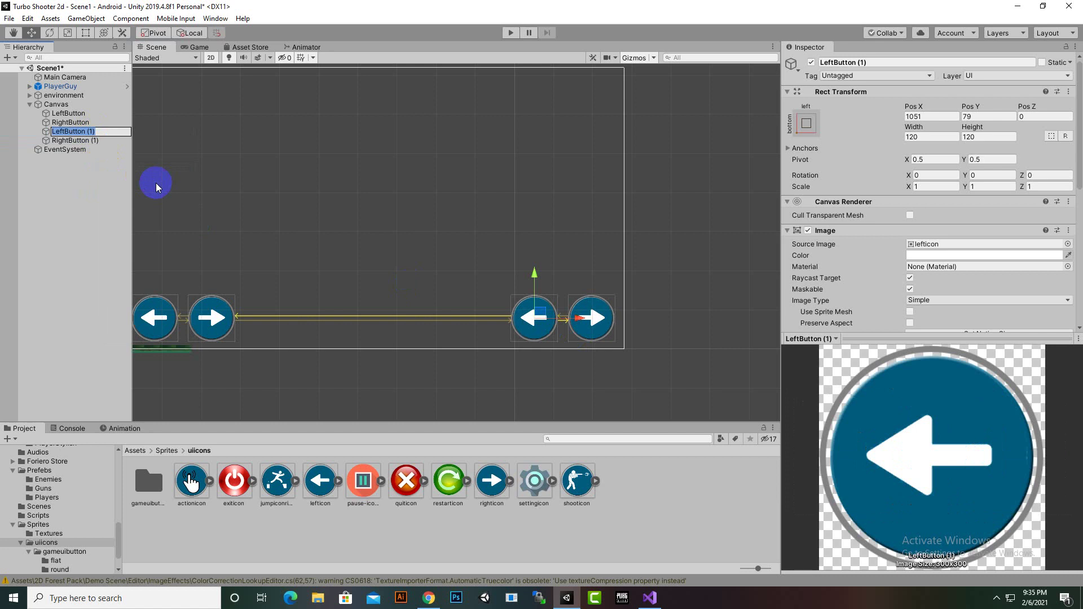
pyautogui.press('BackSpace')
pyautogui.write('f')
pyautogui.press('BackSpace')
pyautogui.write('FireButton')
pyautogui.press('Return')
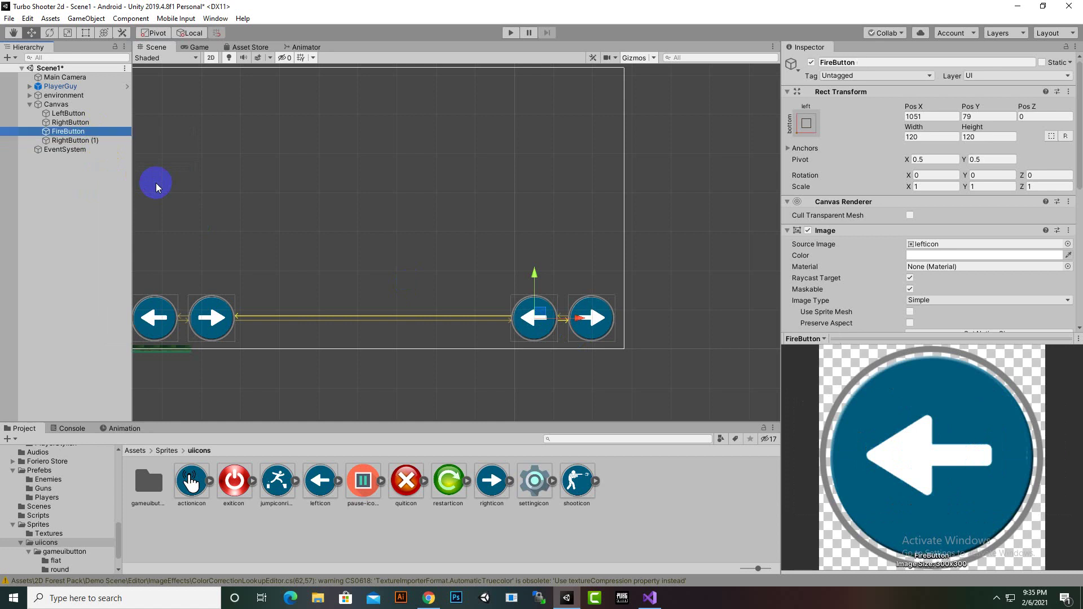
# Rename the remaining RightButton copy as JumpButton and assign the jumpiconright sprite as its source image.
pyautogui.rightClick(76, 141)
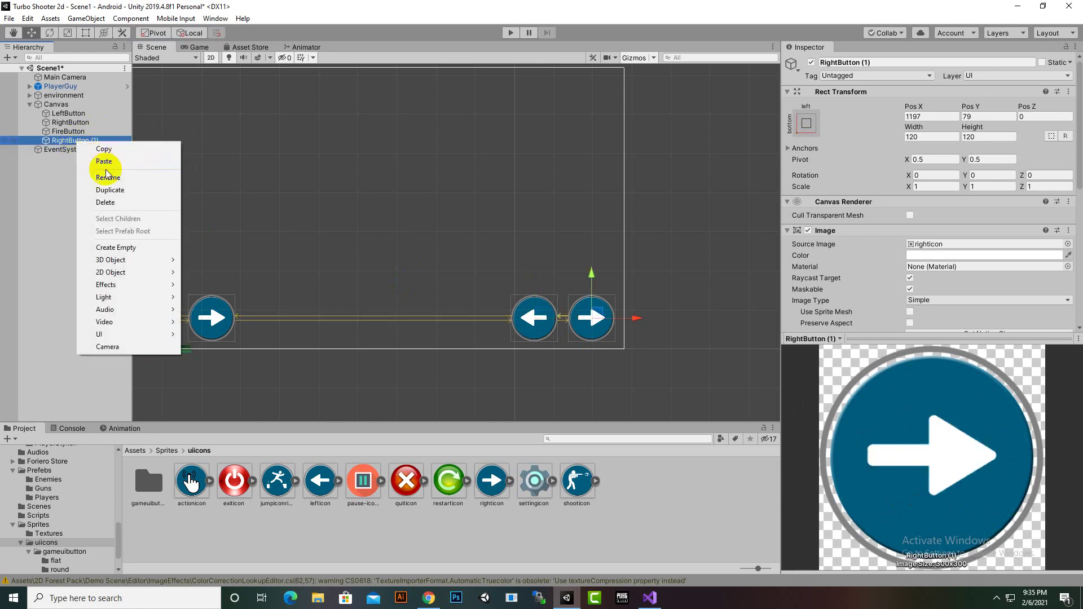
pyautogui.click(151, 175)
pyautogui.write('Jum')
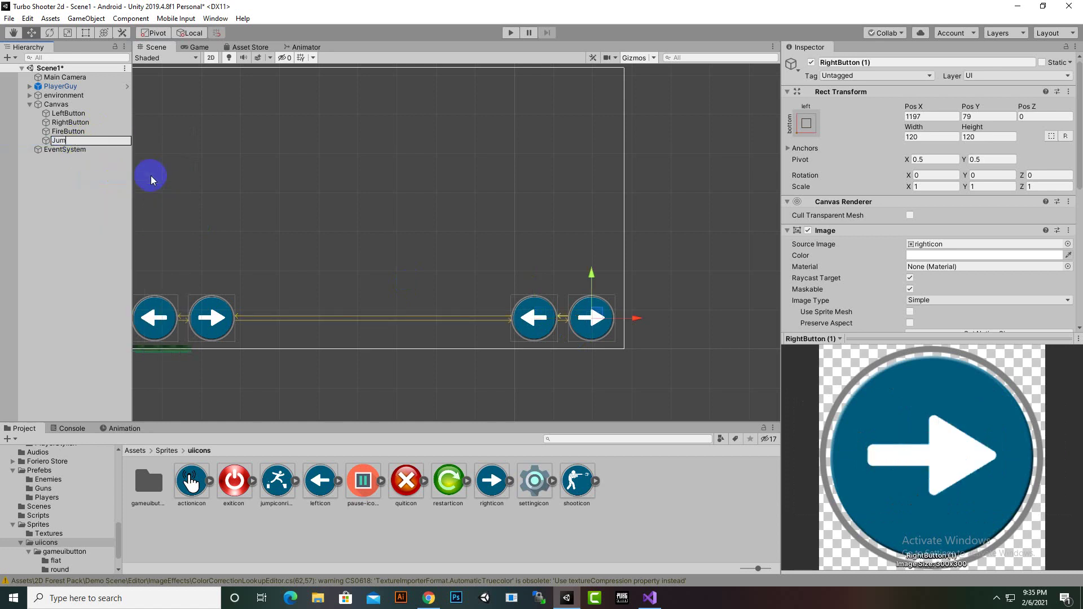
pyautogui.write('pButton')
pyautogui.press('Return')
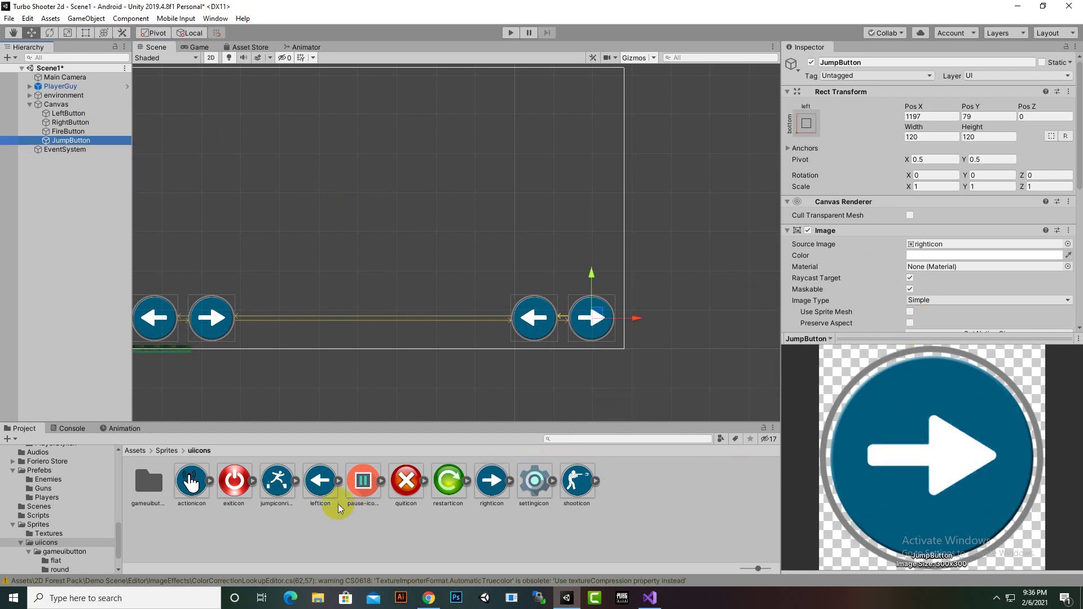
pyautogui.moveTo(277, 482); pyautogui.dragTo(934, 246)
# Assign the shooticon sprite as the source image of FireButton.
pyautogui.click(70, 131)
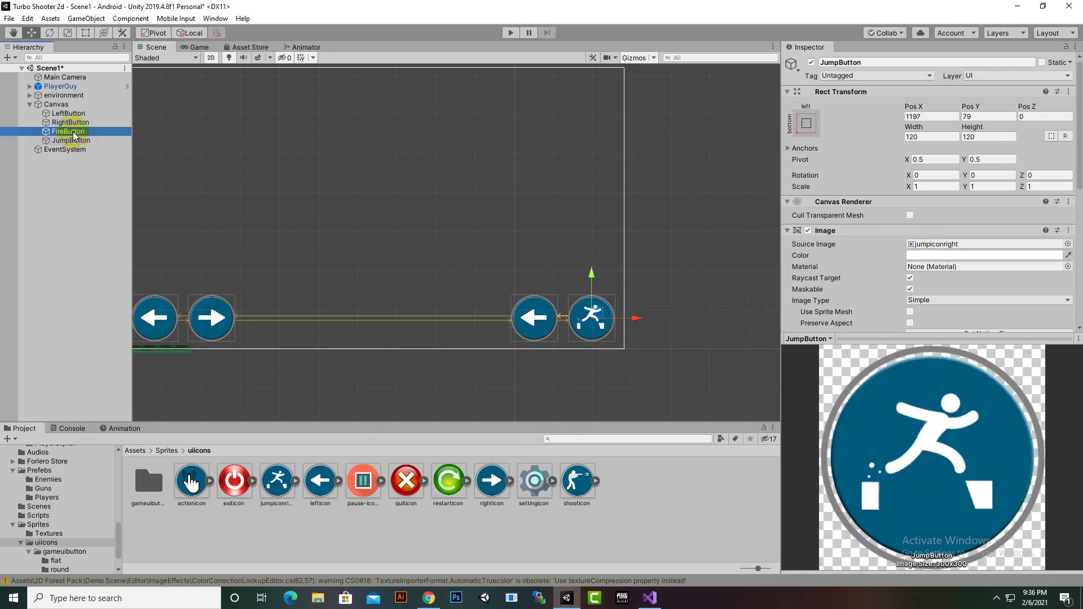
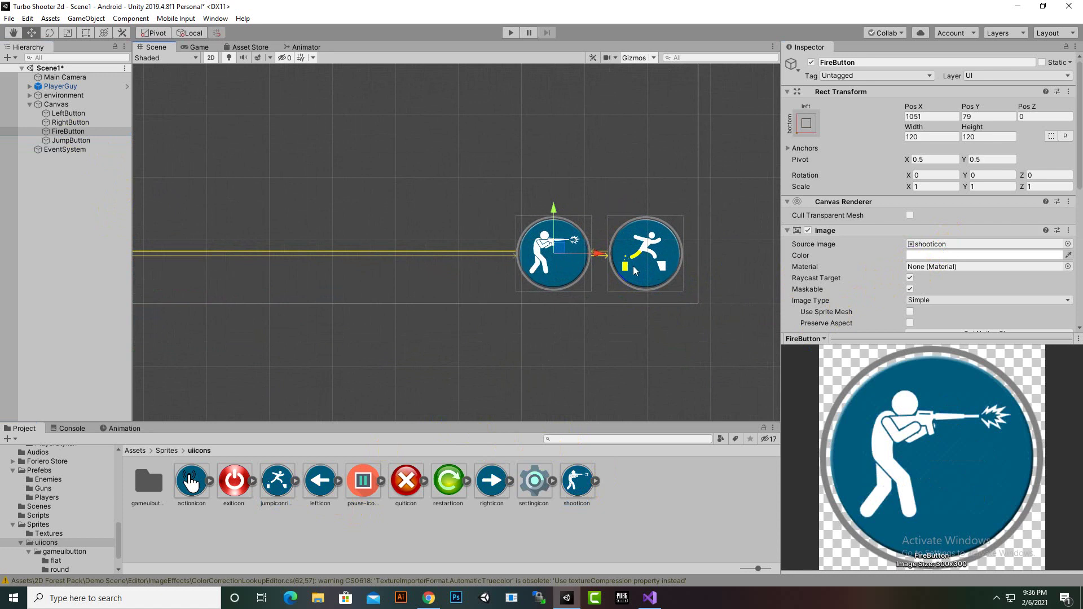
pyautogui.scroll(-2, 638, 265)
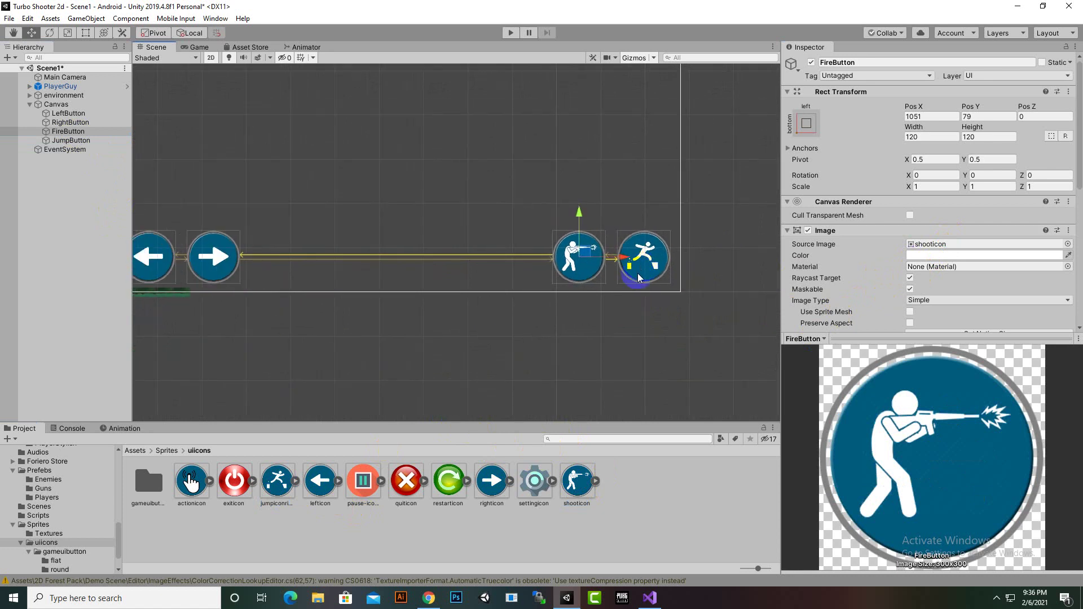
# Add the Axis Touch Button script component to LeftButton and RightButton together.
pyautogui.click(67, 113)
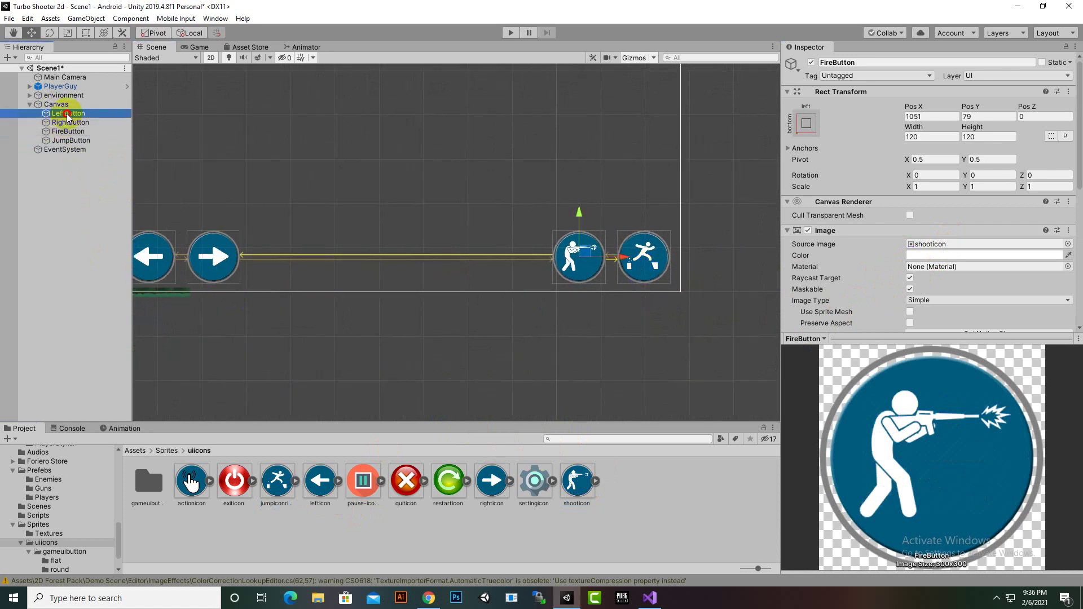
pyautogui.keyDown('shift'); pyautogui.click(68, 123); pyautogui.keyUp('shift')
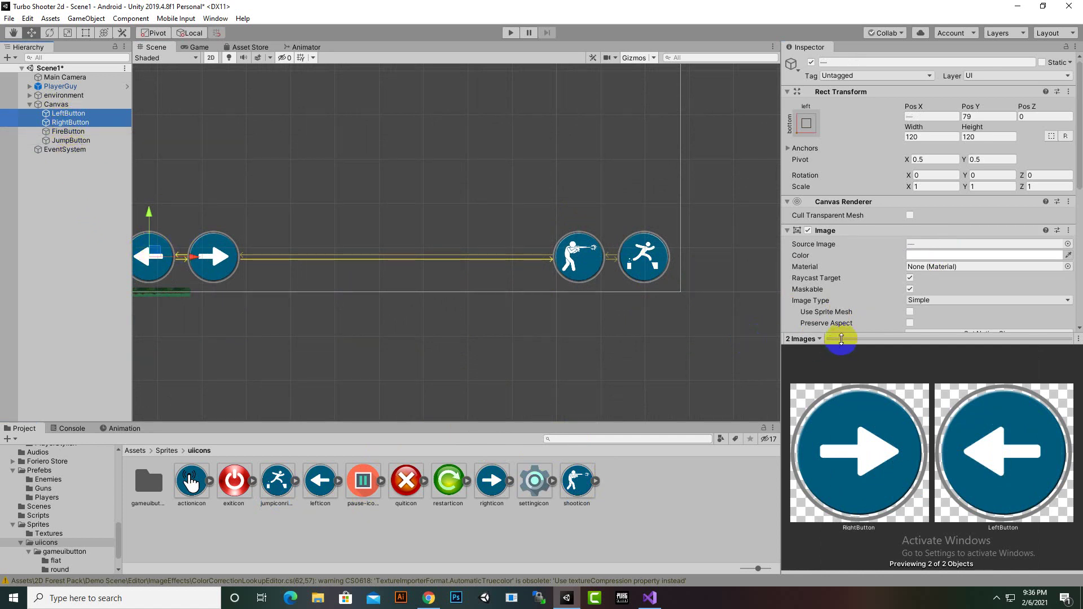
pyautogui.moveTo(841, 339); pyautogui.dragTo(841, 382)
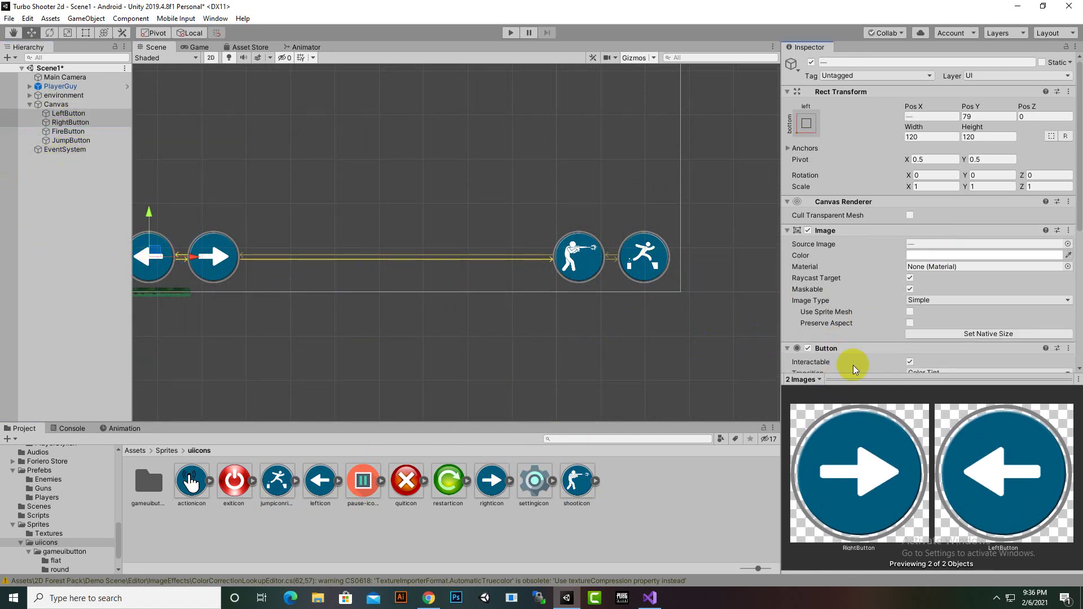
pyautogui.scroll(-5, 846, 332)
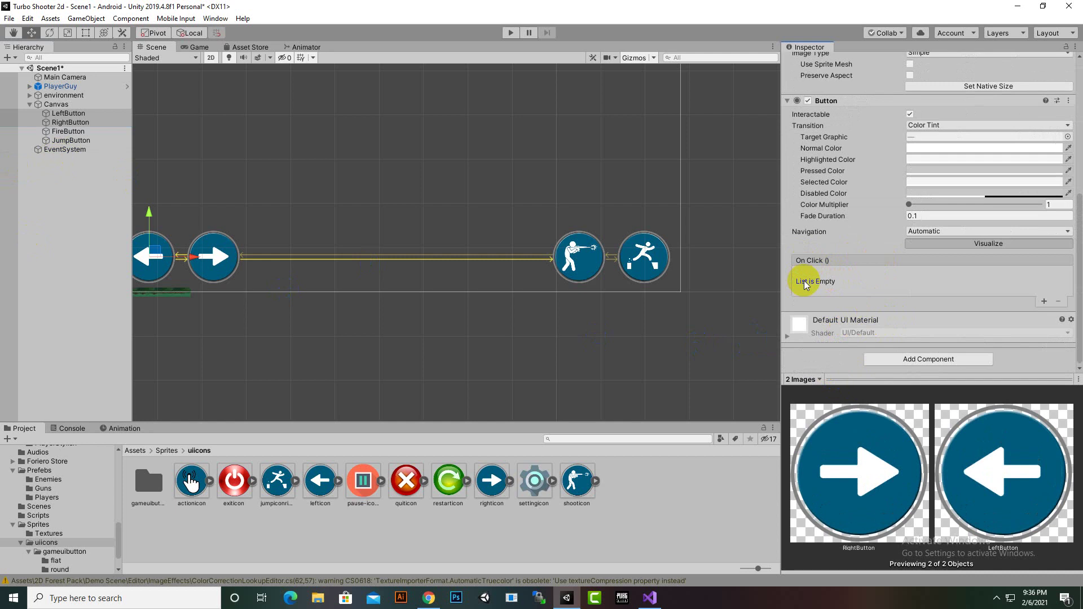
pyautogui.click(893, 360)
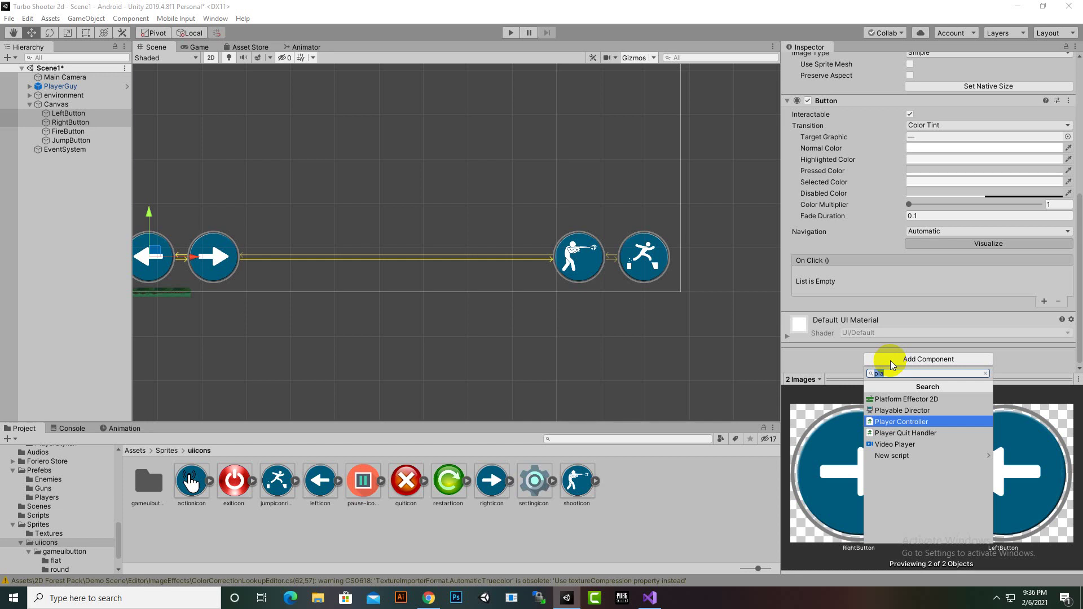
pyautogui.write('axis')
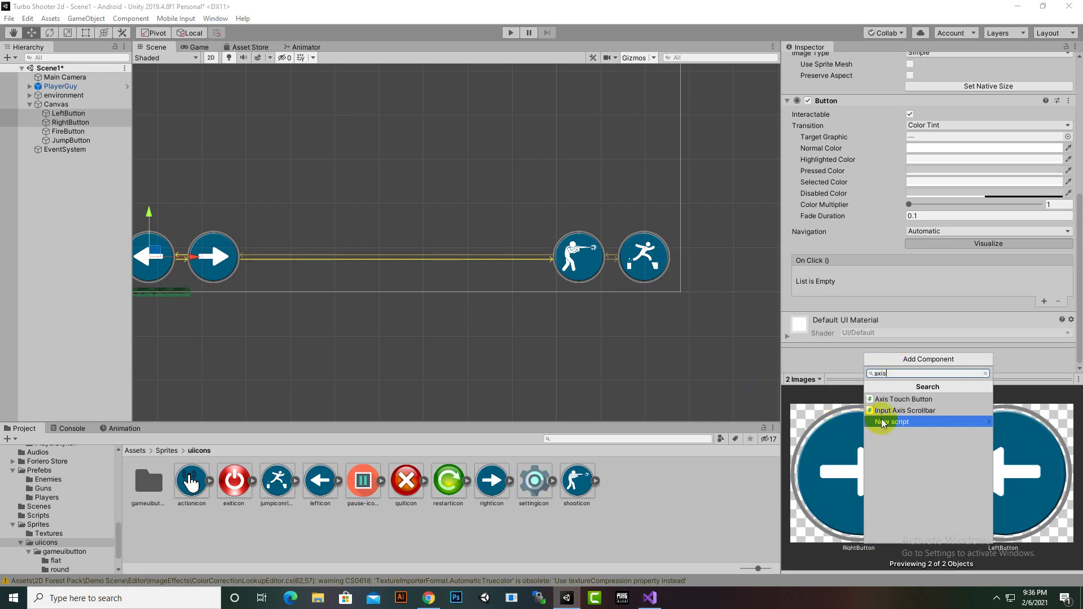
pyautogui.click(903, 399)
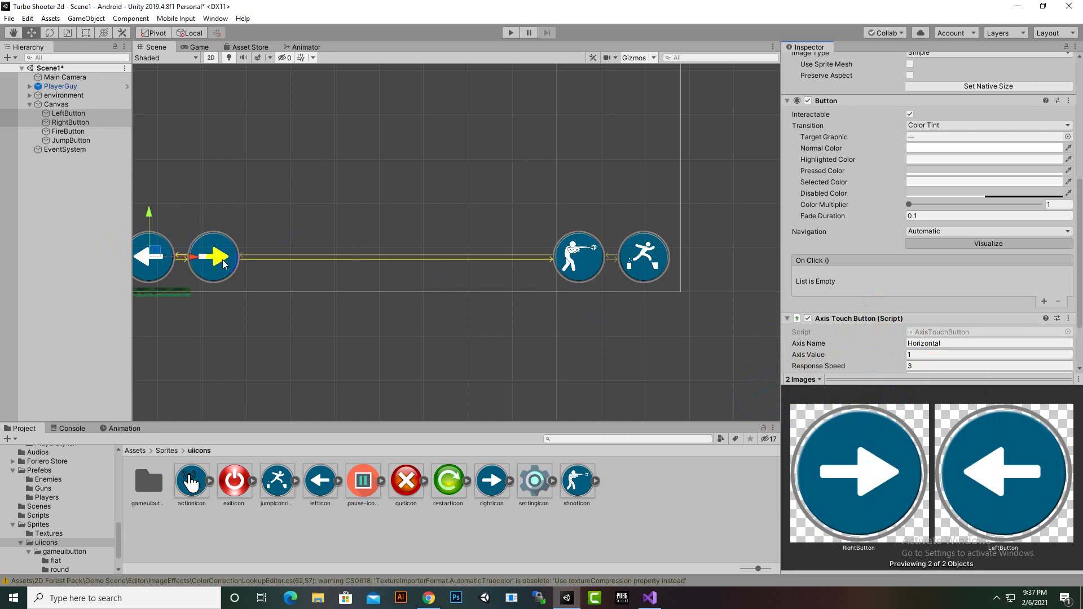
# Set both direction buttons' Axis Value to -1 and their Response Speed and Return To Centre Speed to 1000.
pyautogui.scroll(-2, 212, 254)
pyautogui.moveTo(231, 296); pyautogui.dragTo(357, 309, button='middle')
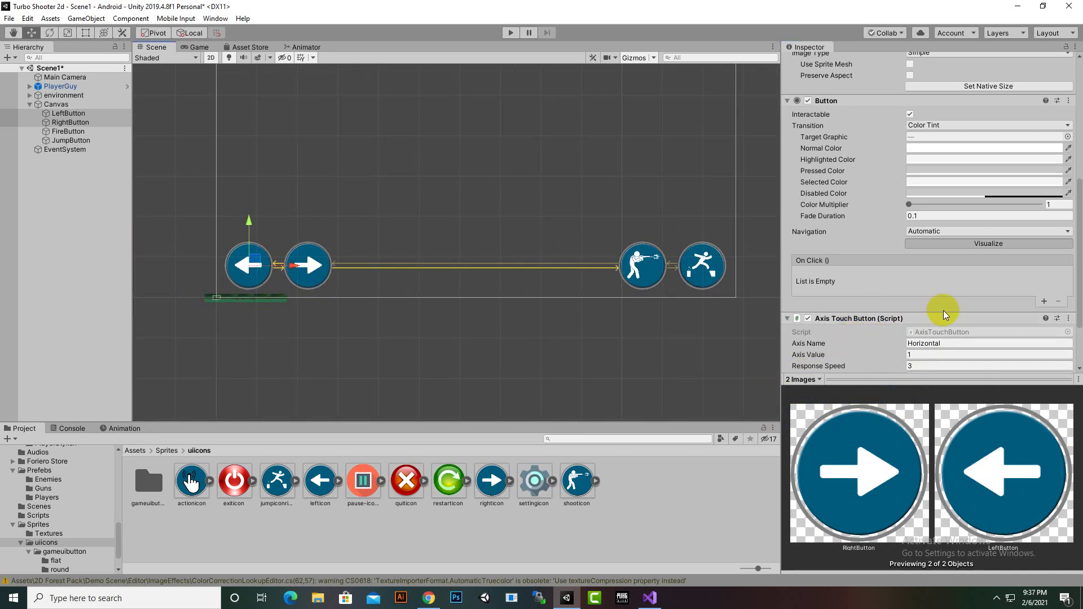
pyautogui.scroll(-3, 942, 311)
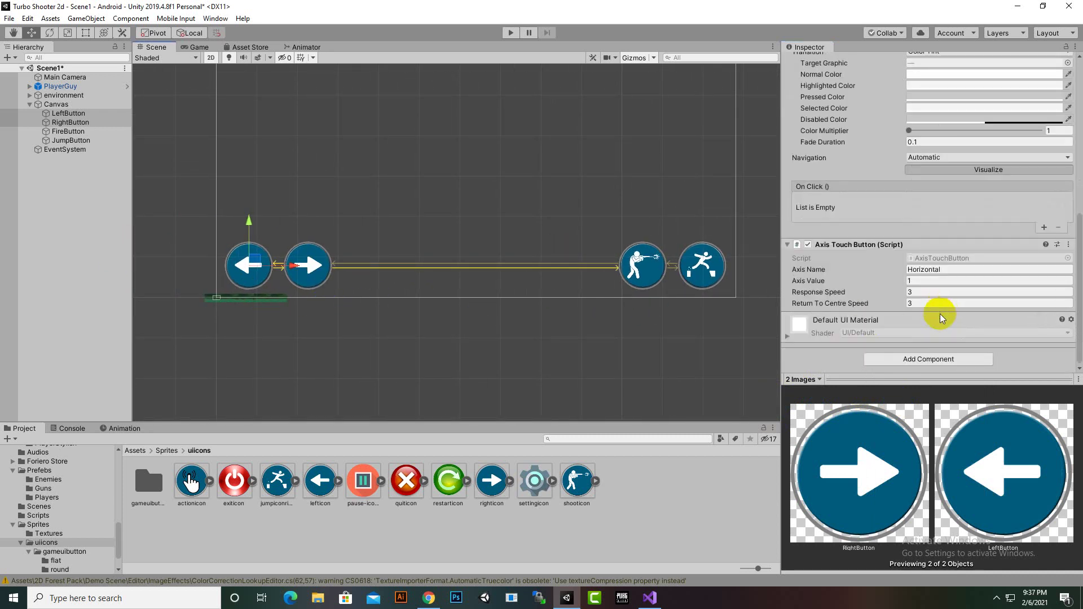
pyautogui.click(960, 281)
pyautogui.write('-1')
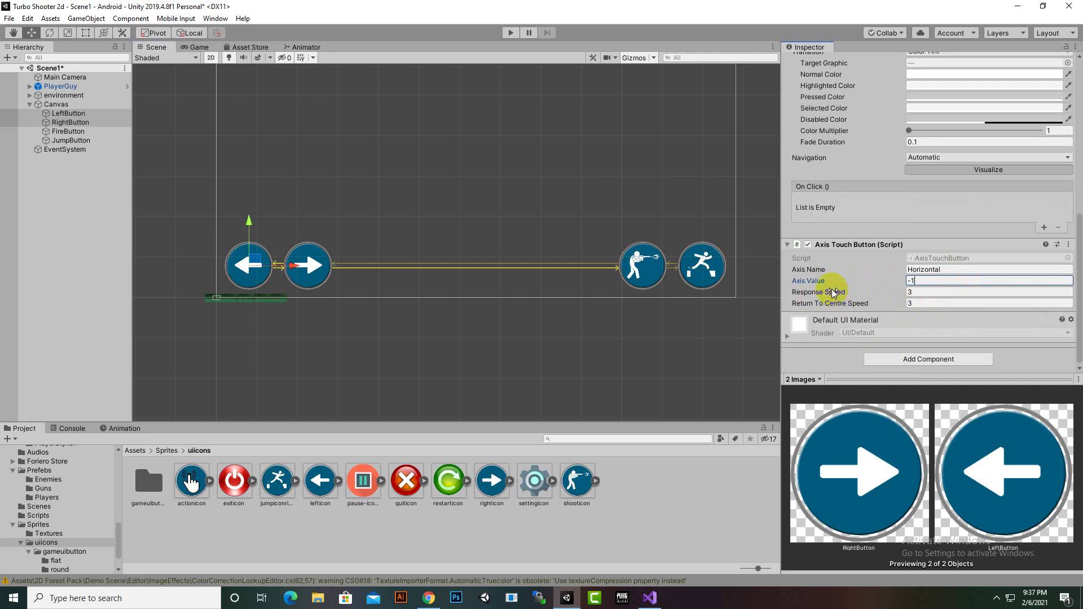
pyautogui.click(934, 290)
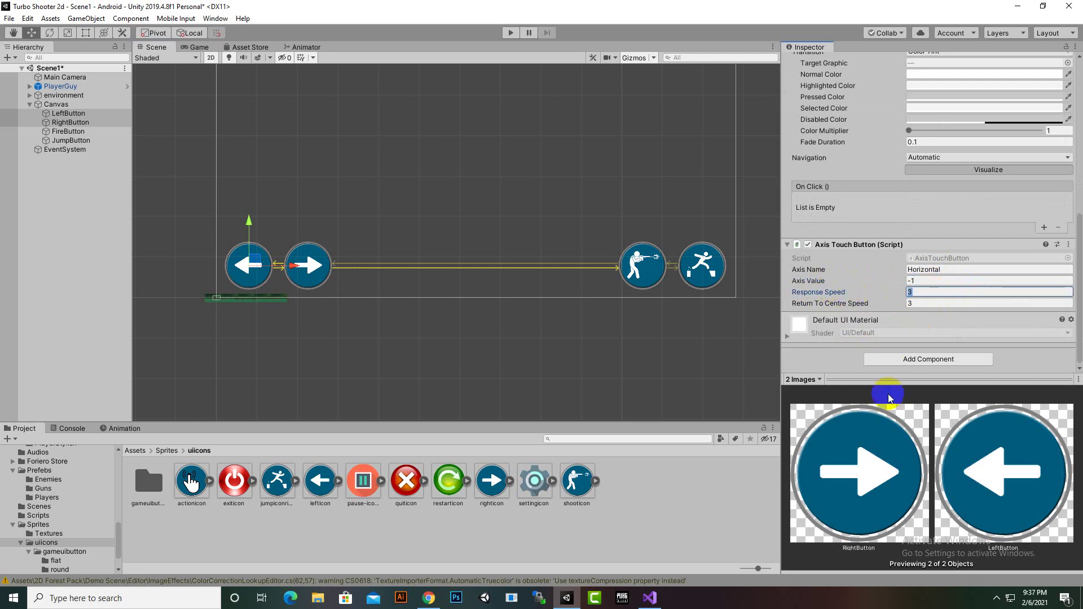
pyautogui.write('1000')
pyautogui.press('Tab')
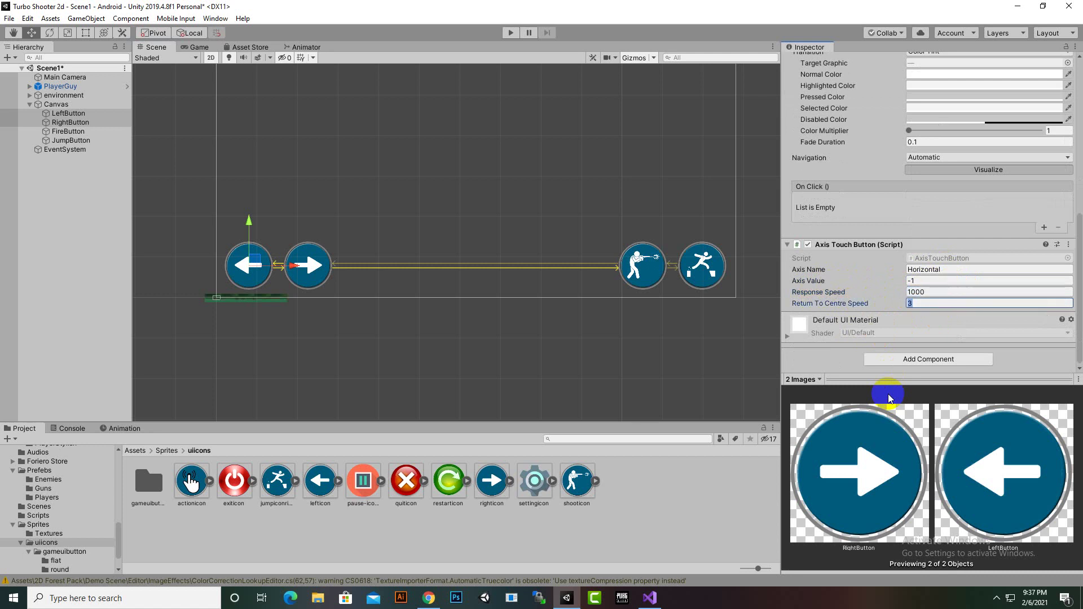
pyautogui.write('1000')
# Set the Axis Value of RightButton's Axis Touch Button script to 1.
pyautogui.click(70, 115)
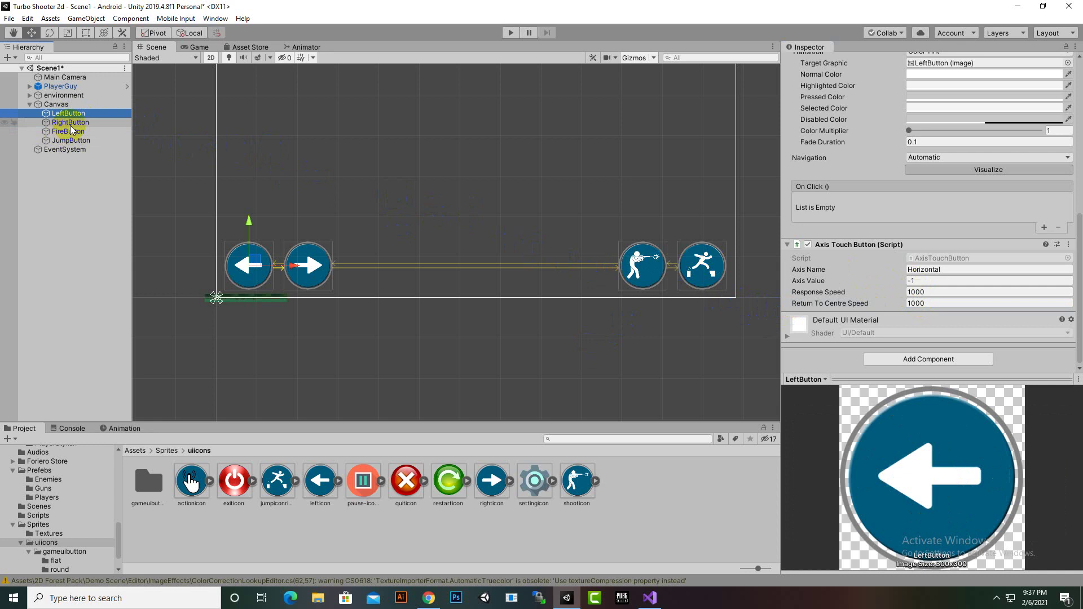
pyautogui.click(70, 123)
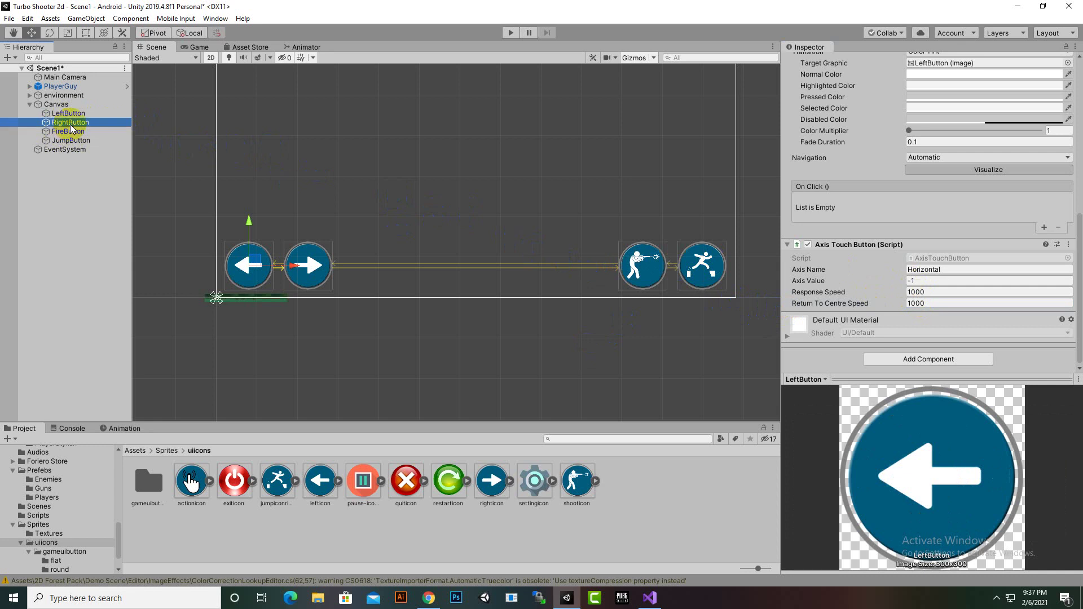
pyautogui.click(917, 282)
pyautogui.write('1')
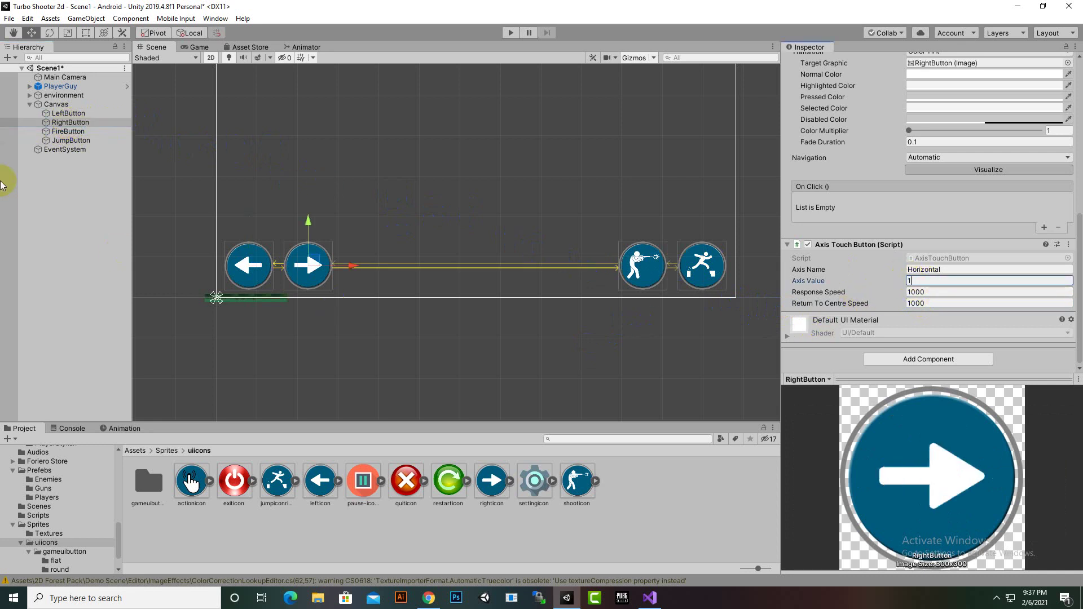
# Add the Button Handler script component to FireButton and JumpButton together.
pyautogui.click(68, 132)
pyautogui.keyDown('ctrl'); pyautogui.click(70, 141); pyautogui.keyUp('ctrl')
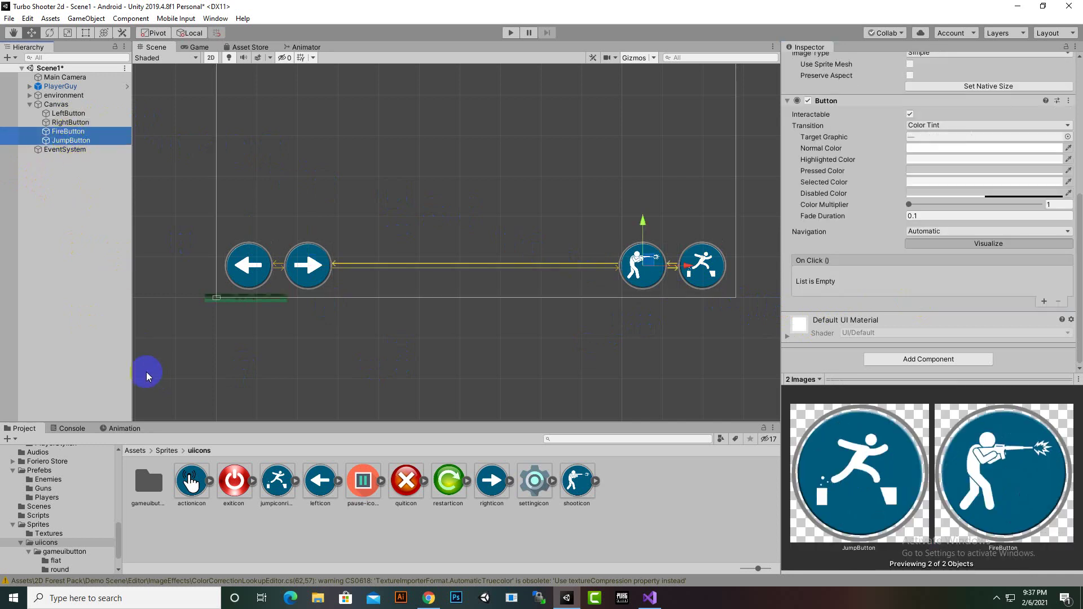
pyautogui.click(949, 361)
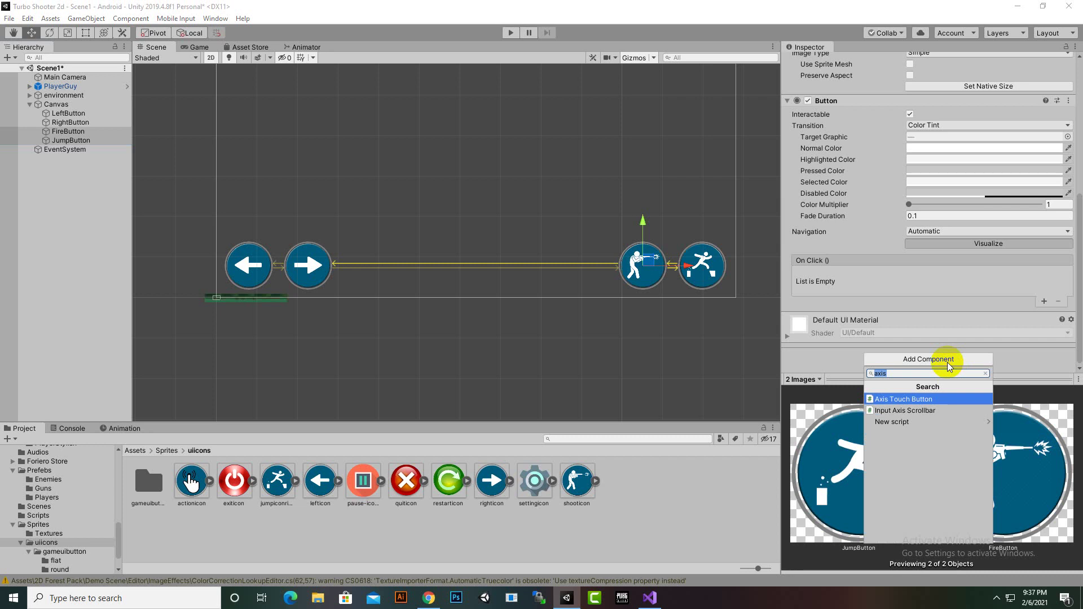
pyautogui.write('bu')
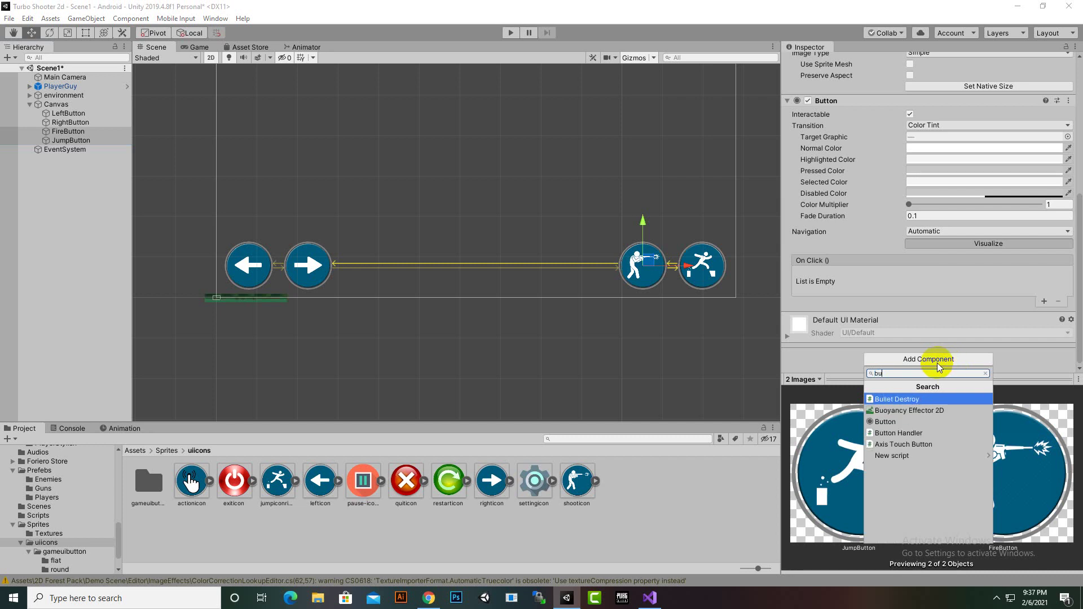
pyautogui.click(903, 433)
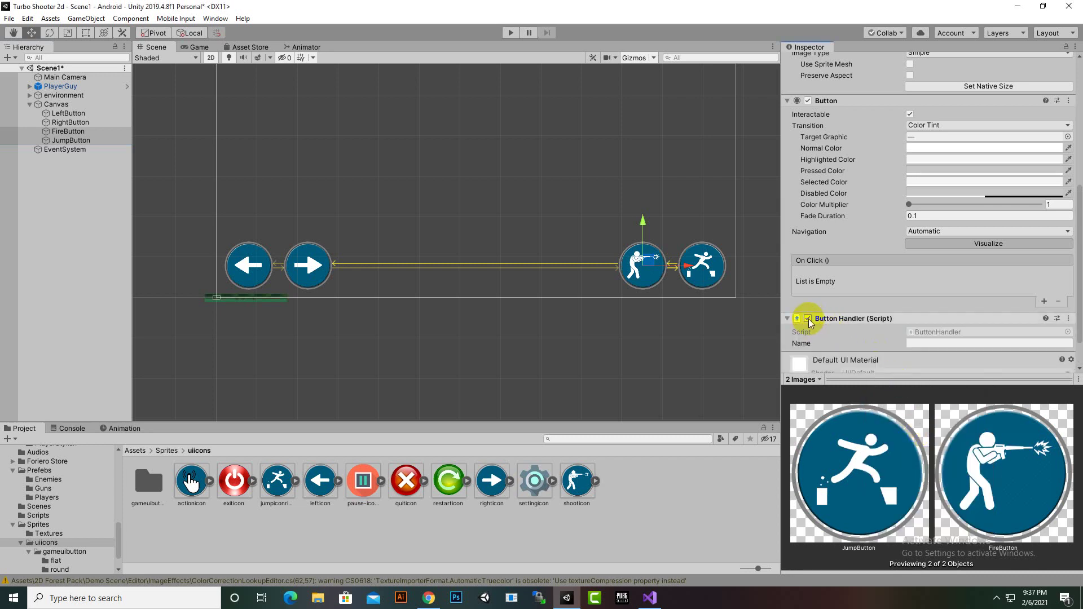
pyautogui.scroll(-2, 888, 337)
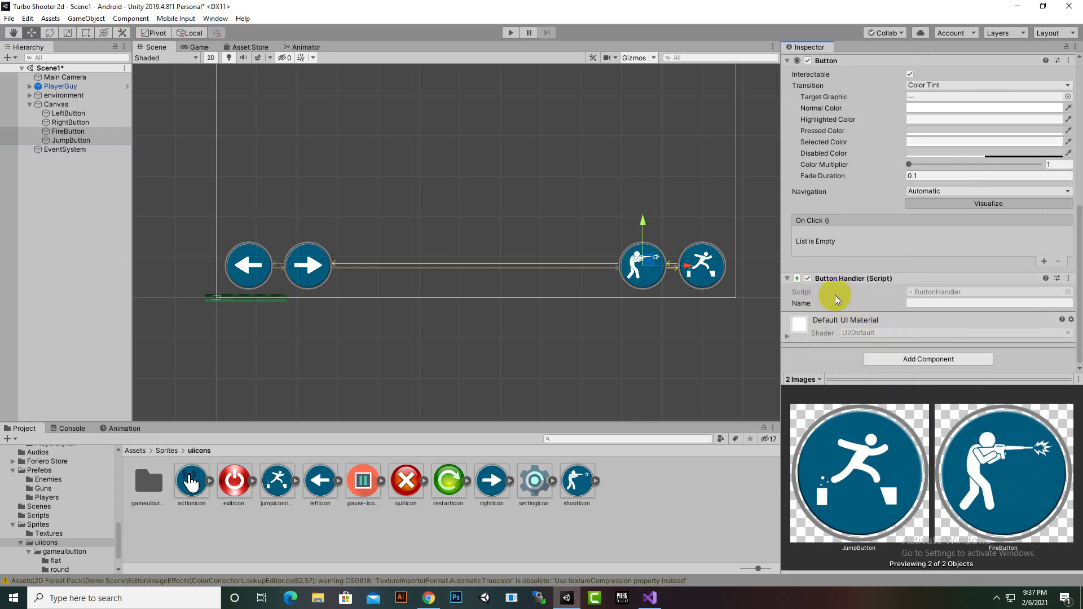
# Set the Name in FireButton's Button Handler script to Fire1.
pyautogui.click(73, 132)
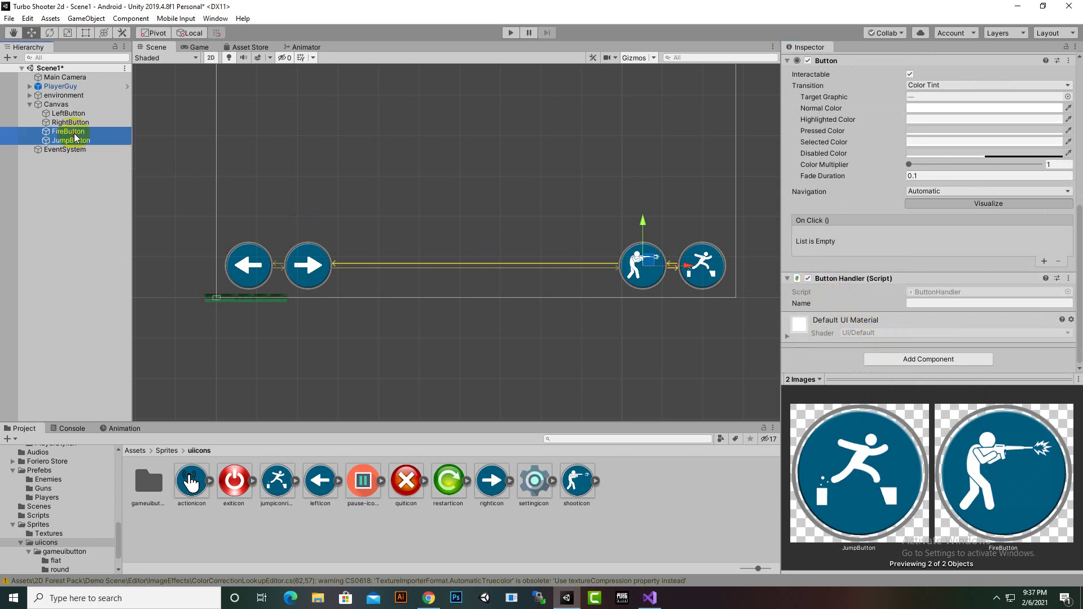
pyautogui.click(928, 303)
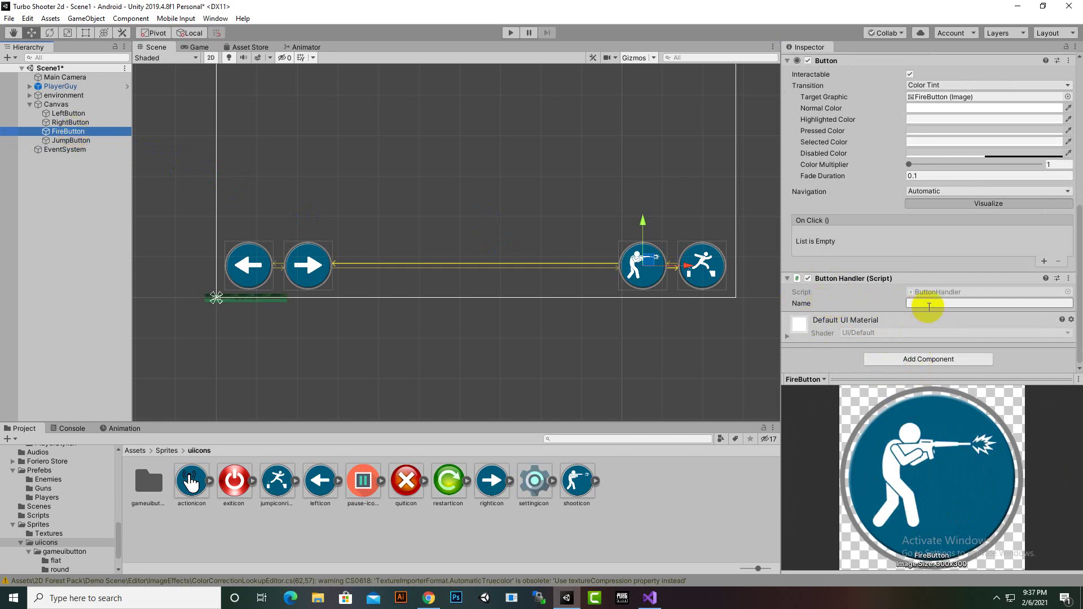
pyautogui.write('Fi')
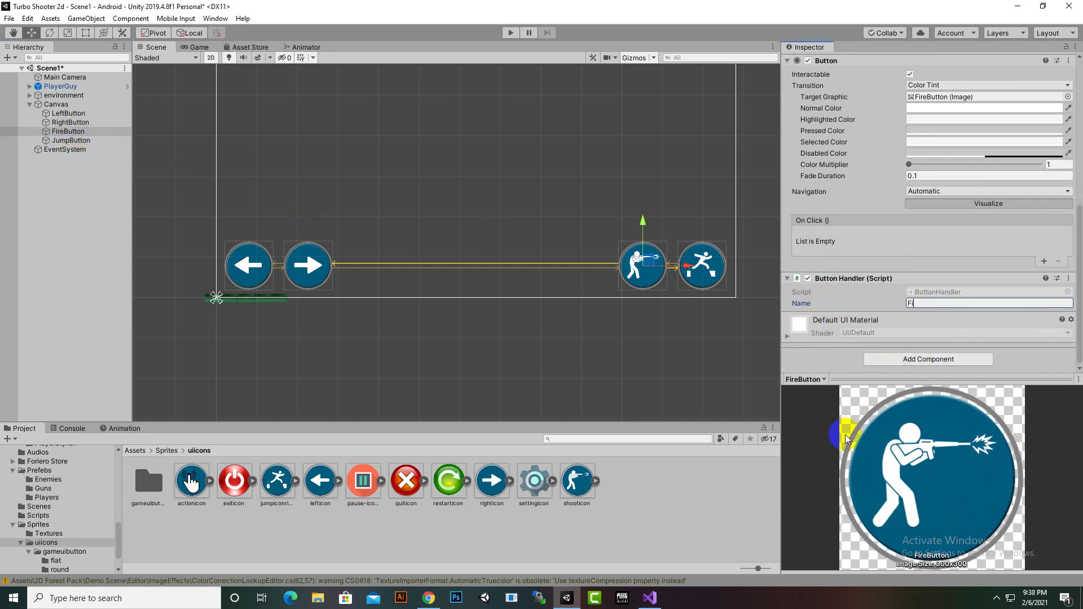
pyautogui.write('re1')
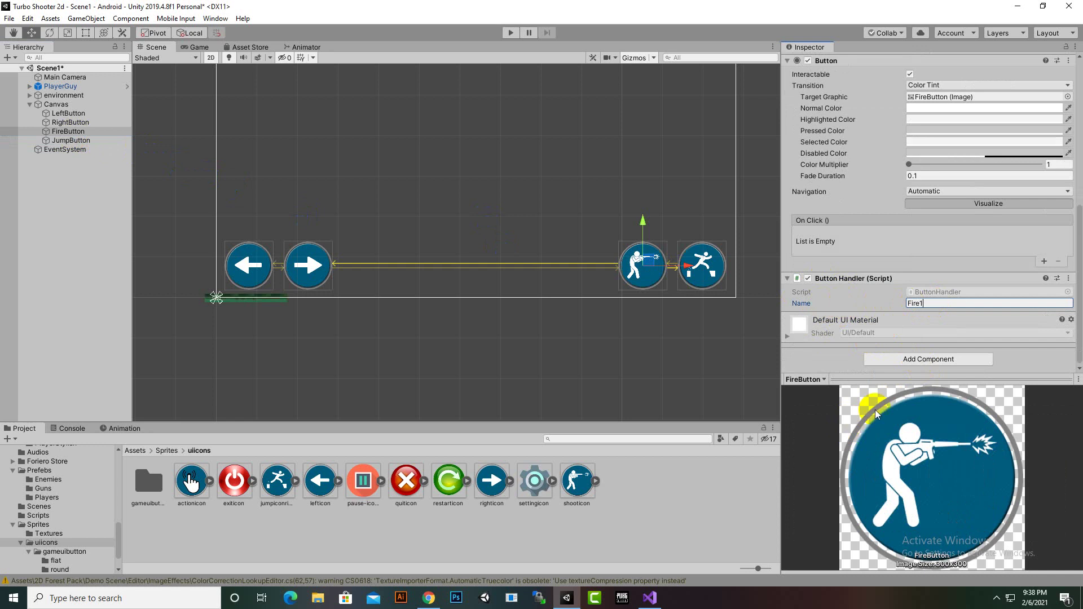
# Set the Name in JumpButton's Button Handler script to Jump.
pyautogui.click(72, 141)
pyautogui.click(926, 304)
pyautogui.click(926, 305)
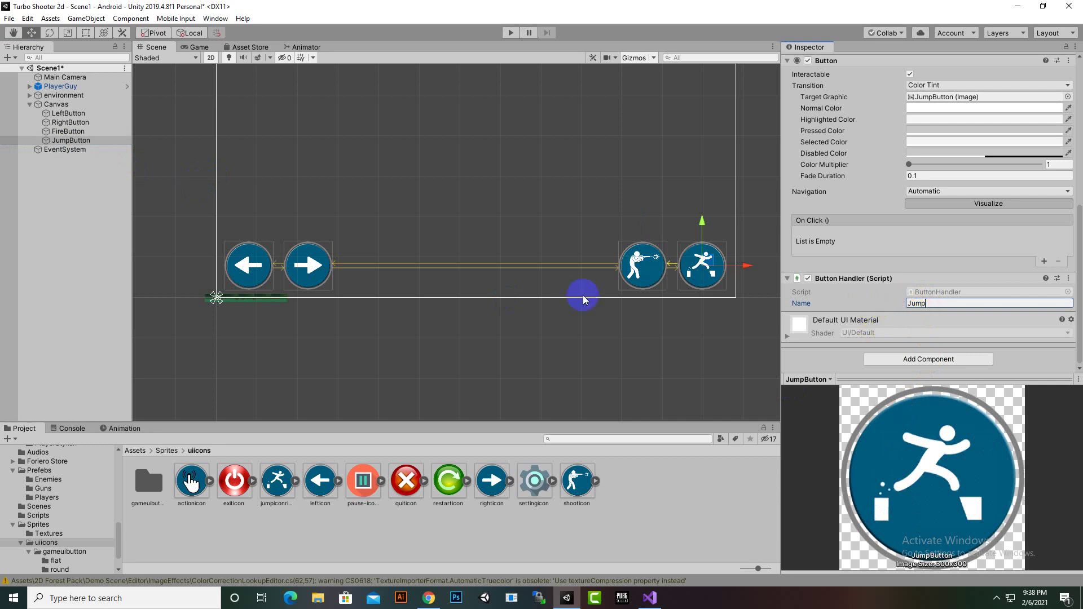
# Open the project's Input Manager settings and examine the first Fire1 entry among the axes.
pyautogui.click(27, 18)
pyautogui.click(73, 335)
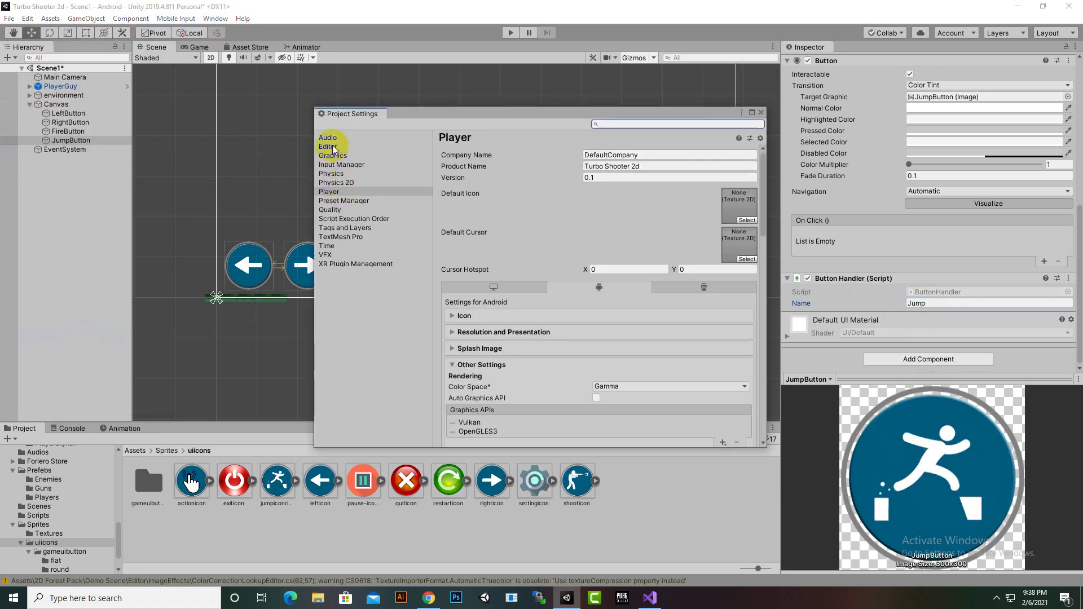
pyautogui.click(339, 164)
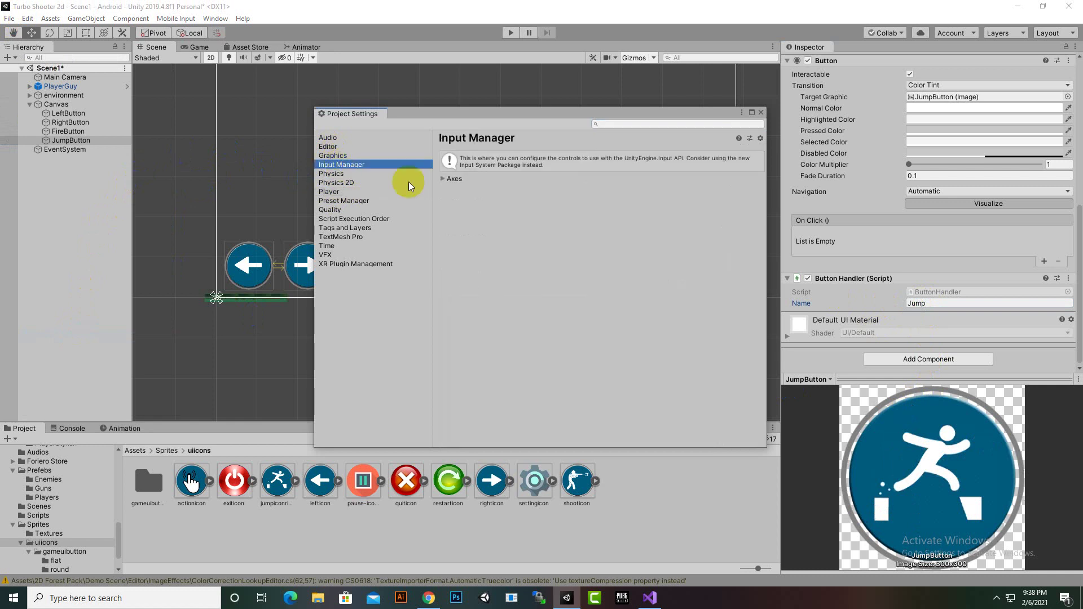
pyautogui.click(447, 178)
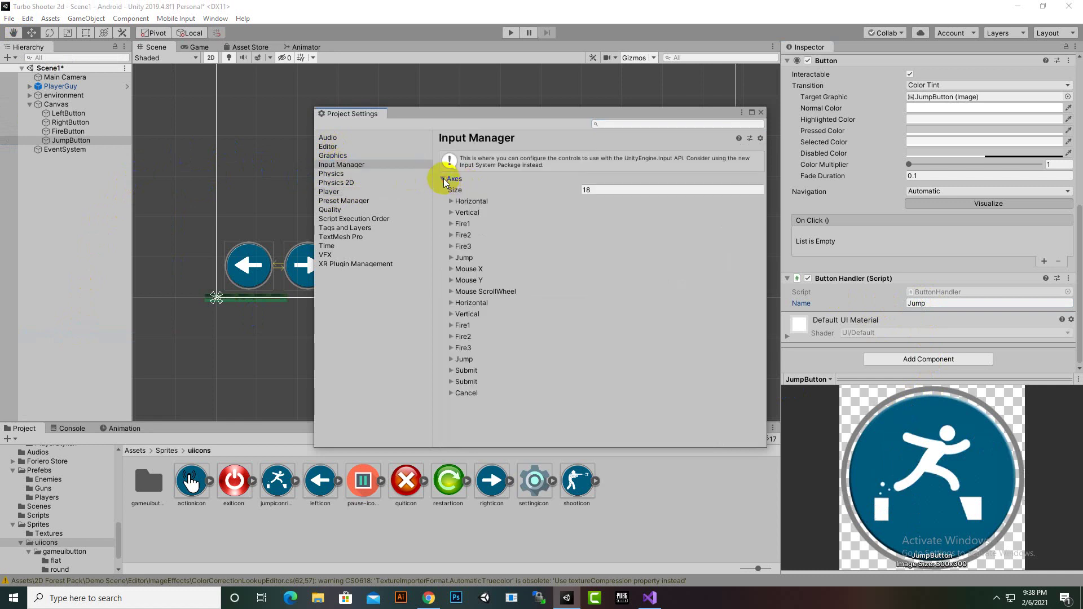
pyautogui.click(450, 223)
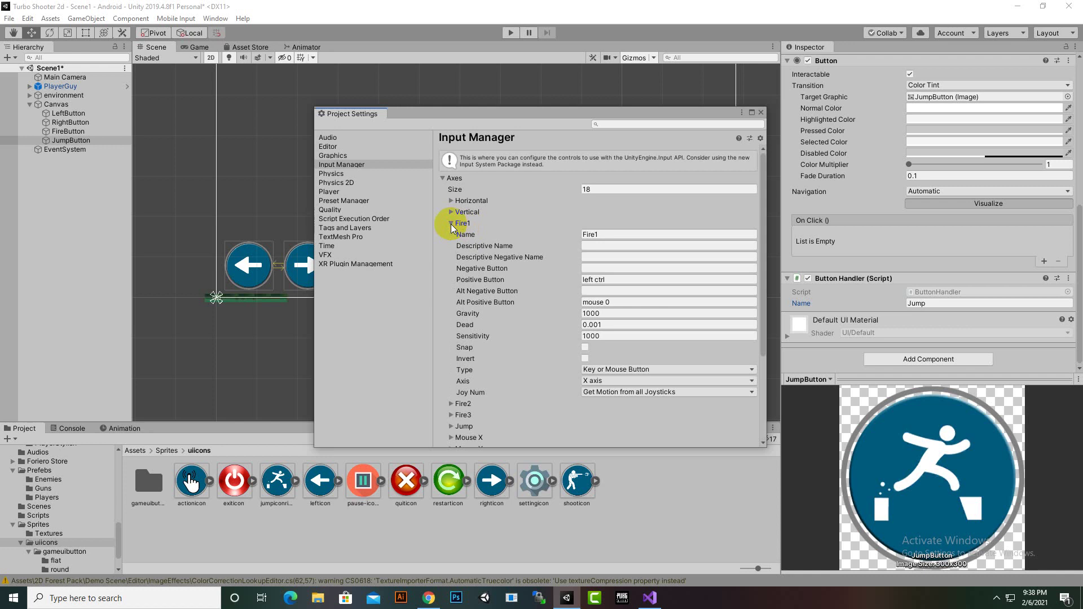
# Examine the first Fire2 entry and the full list of axes in the Input Manager, and collapse the open Fire entries.
pyautogui.click(451, 404)
pyautogui.scroll(-3, 521, 343)
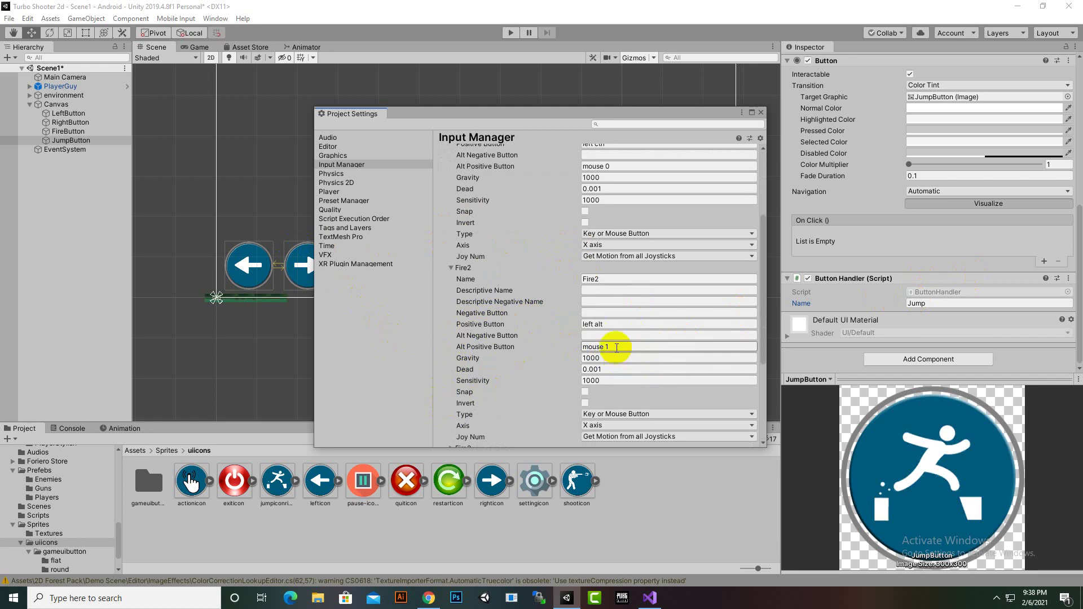
pyautogui.scroll(3, 524, 273)
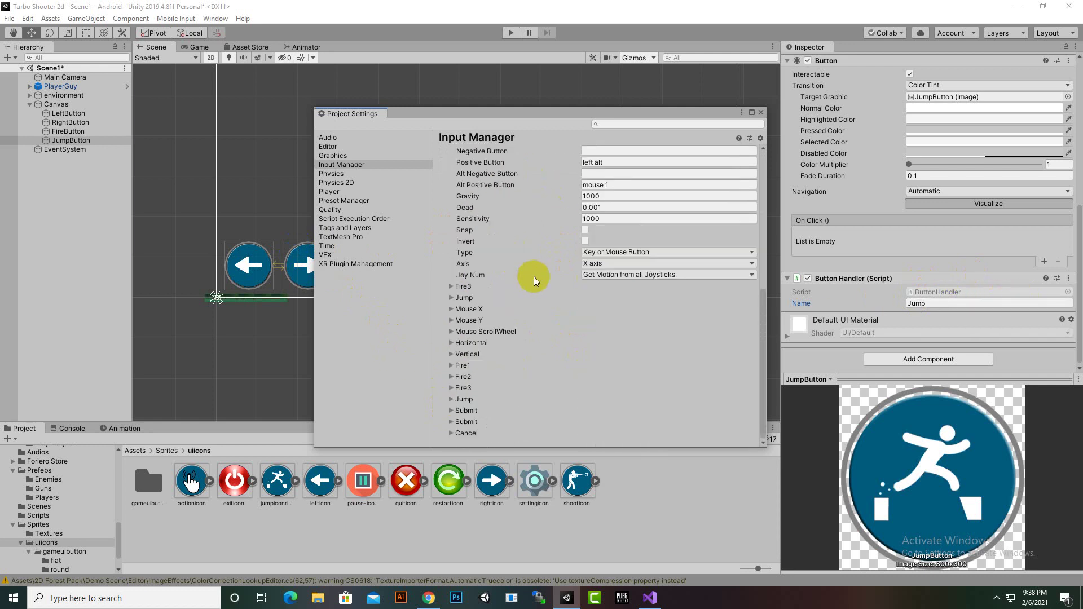
pyautogui.scroll(2, 537, 276)
pyautogui.click(594, 188)
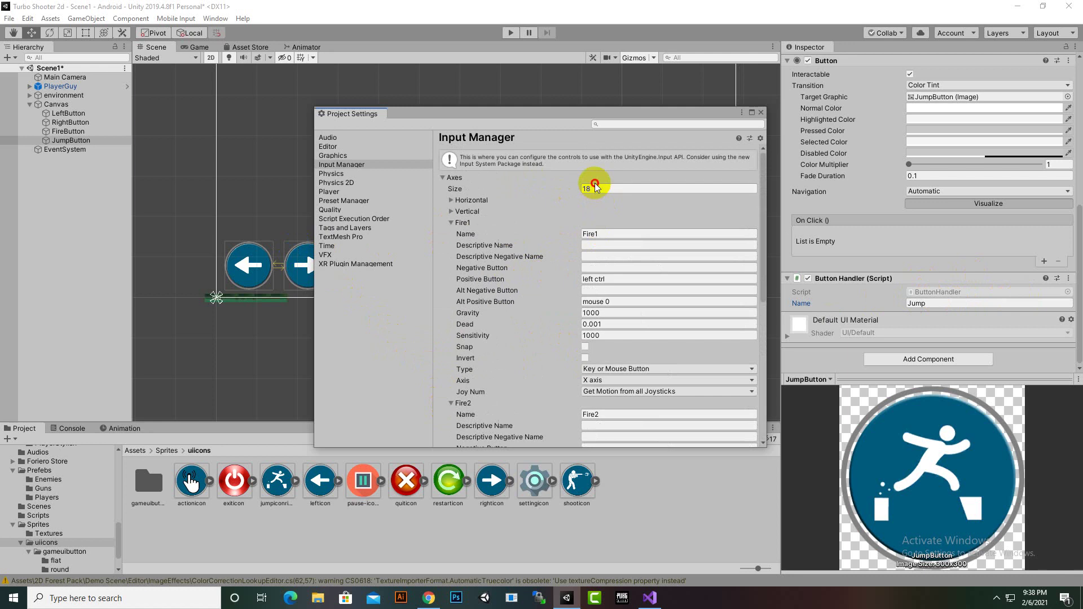
pyautogui.scroll(-5, 520, 319)
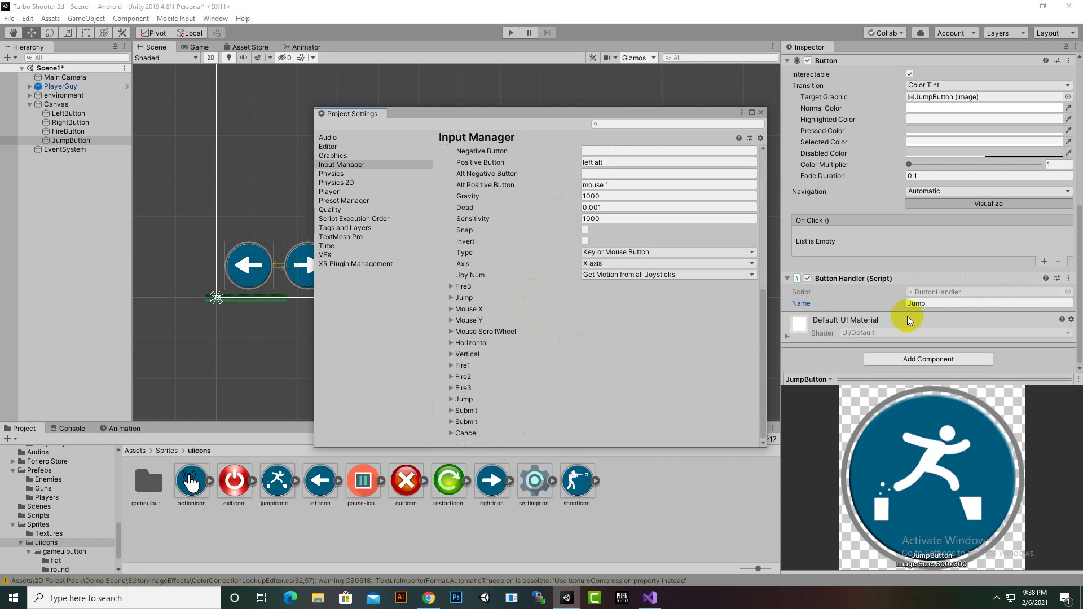
pyautogui.scroll(5, 486, 350)
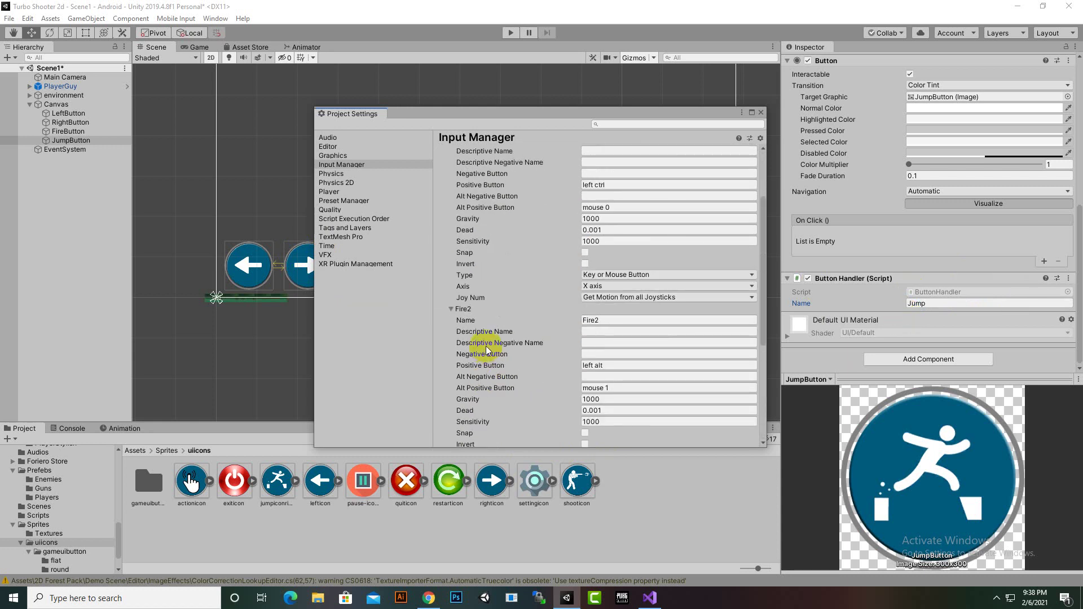
pyautogui.click(453, 223)
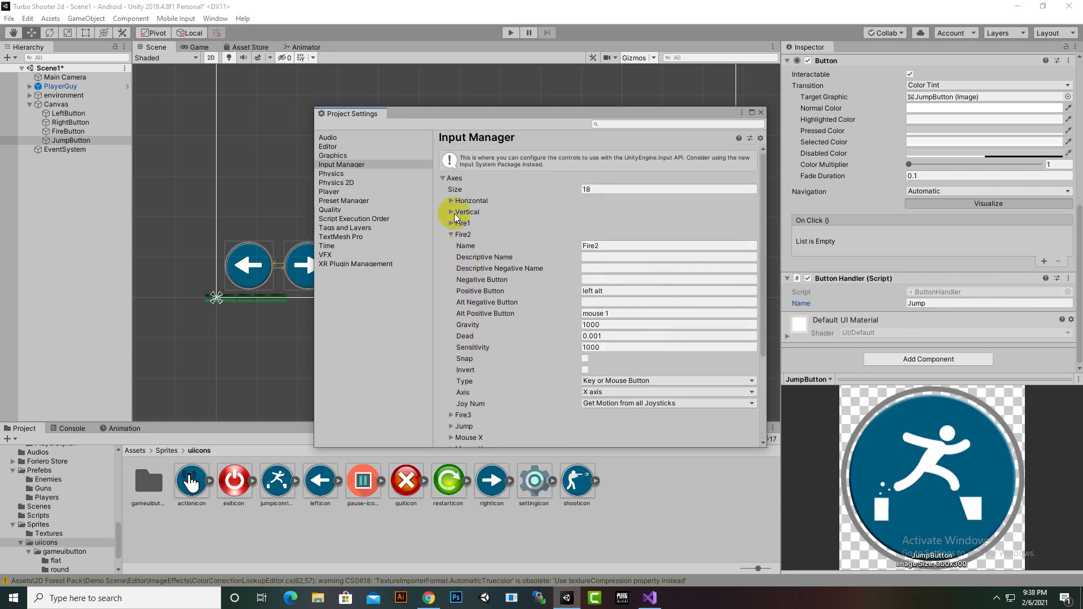
pyautogui.click(477, 237)
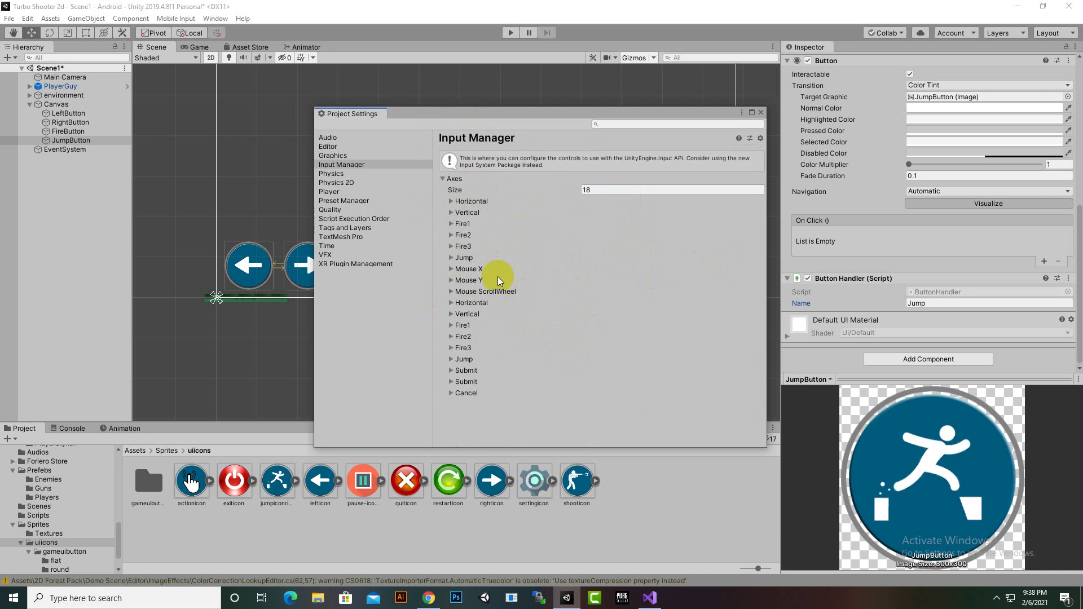
# Compare JumpButton's handler name with the second Jump and Fire1 axis entries, and close the project settings.
pyautogui.moveTo(579, 114); pyautogui.dragTo(546, 113)
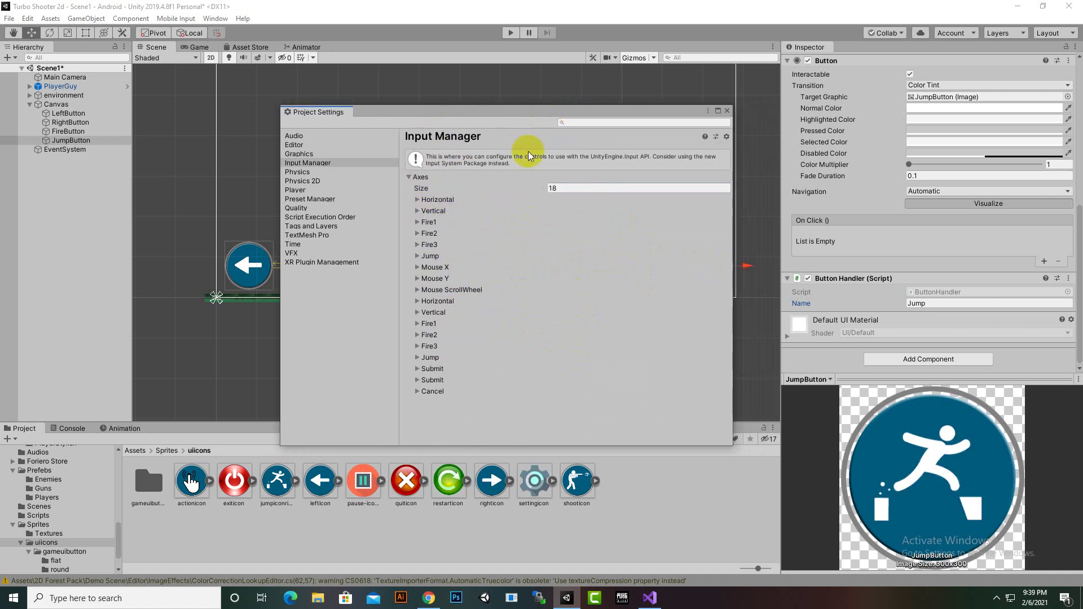
pyautogui.doubleClick(916, 303)
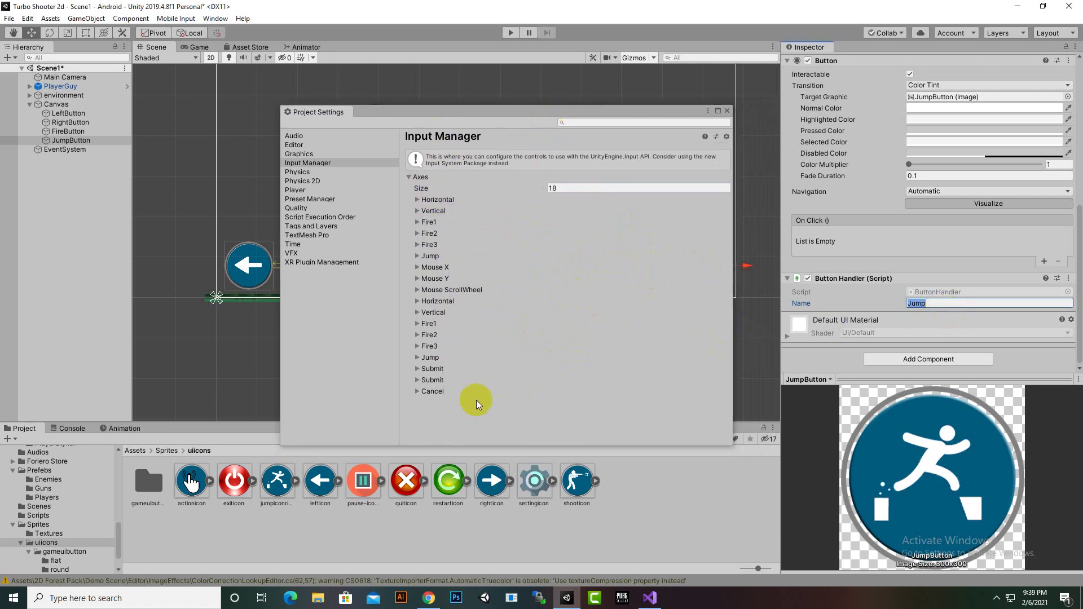
pyautogui.click(439, 357)
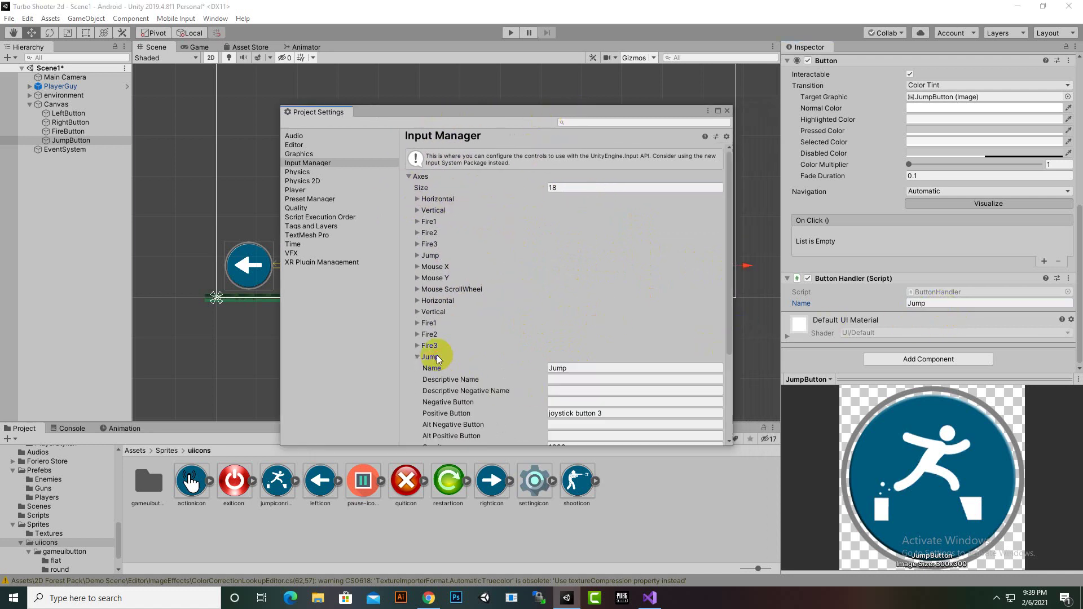
pyautogui.click(432, 322)
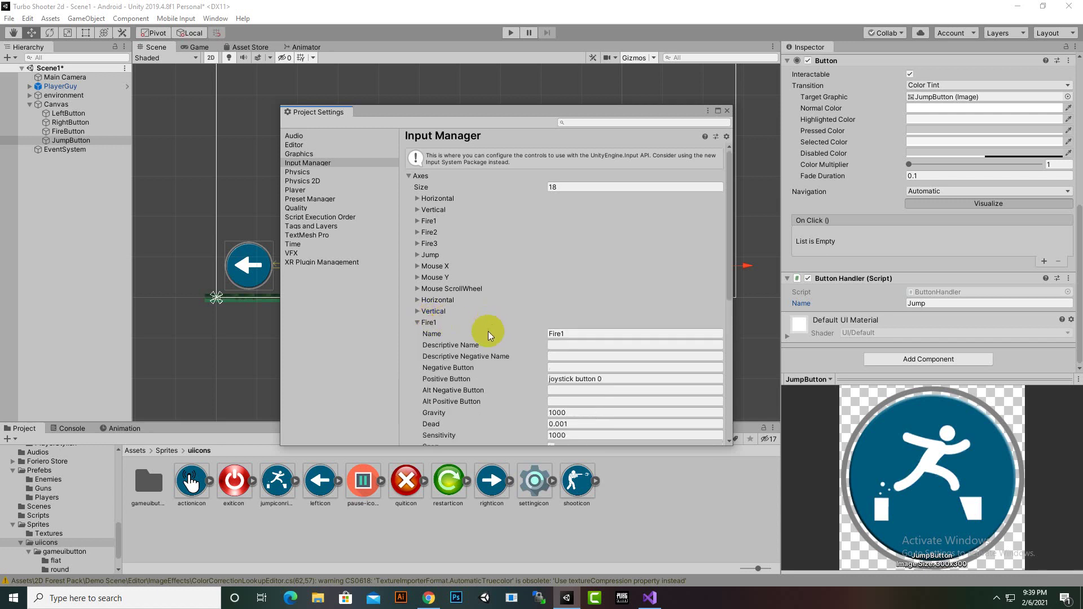
pyautogui.click(569, 345)
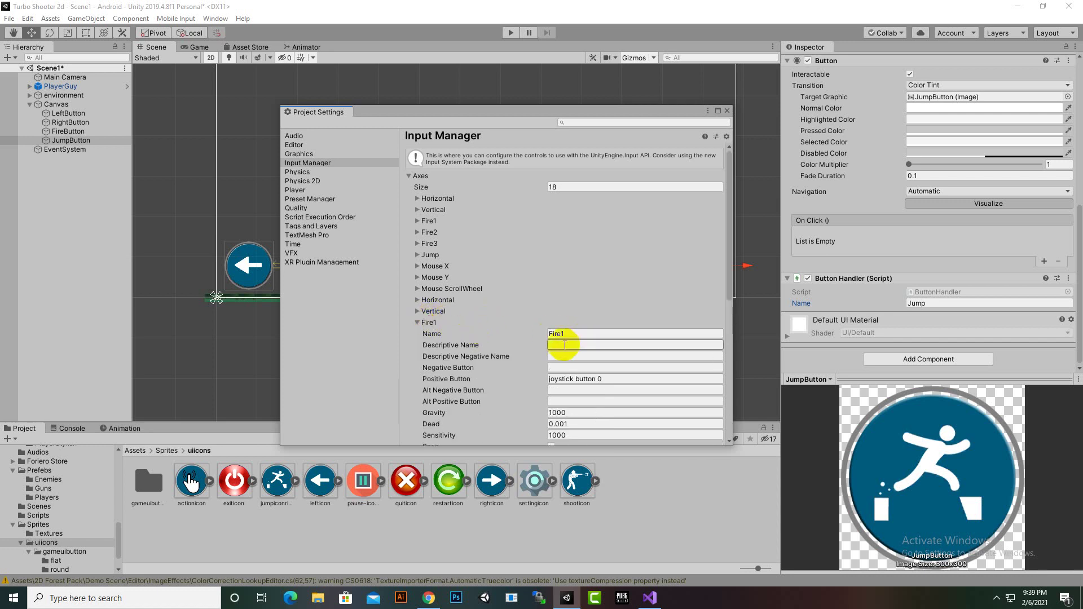
pyautogui.click(727, 111)
pyautogui.click(955, 303)
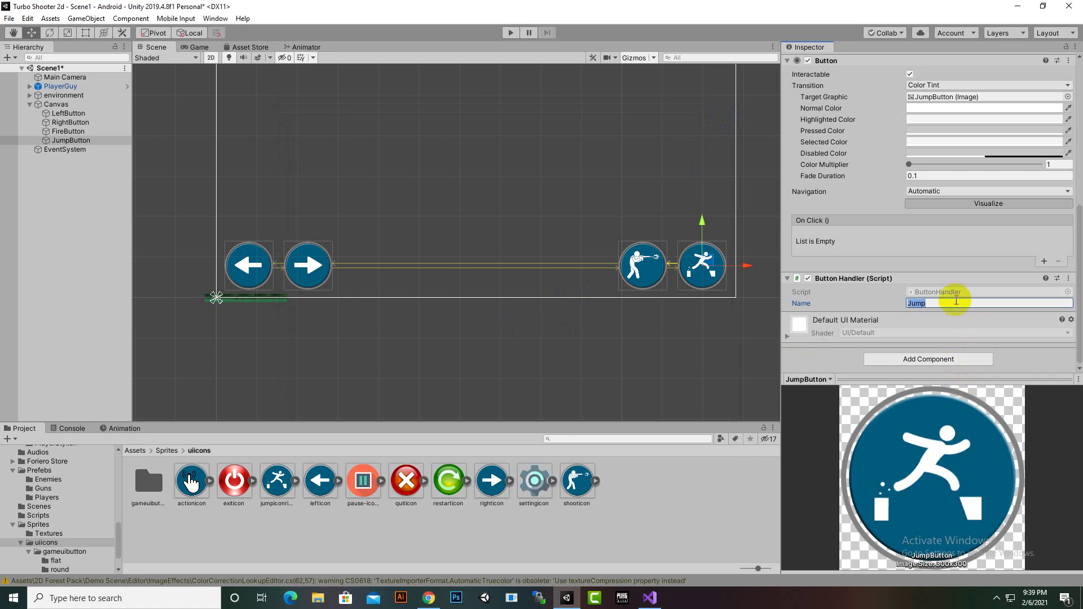
# Add an Event Trigger component to FireButton.
pyautogui.click(68, 132)
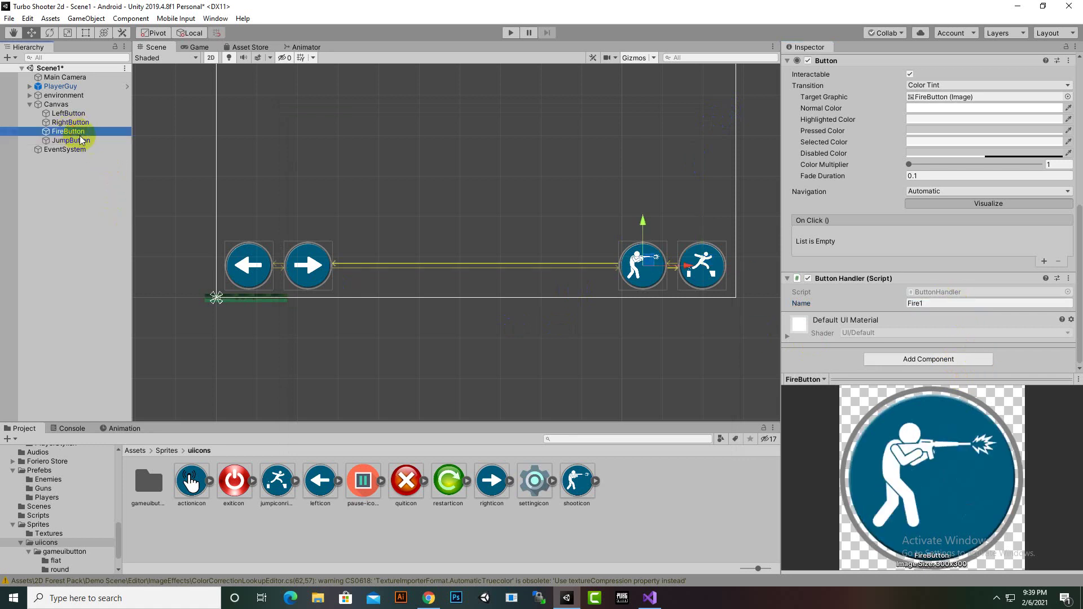
pyautogui.click(932, 359)
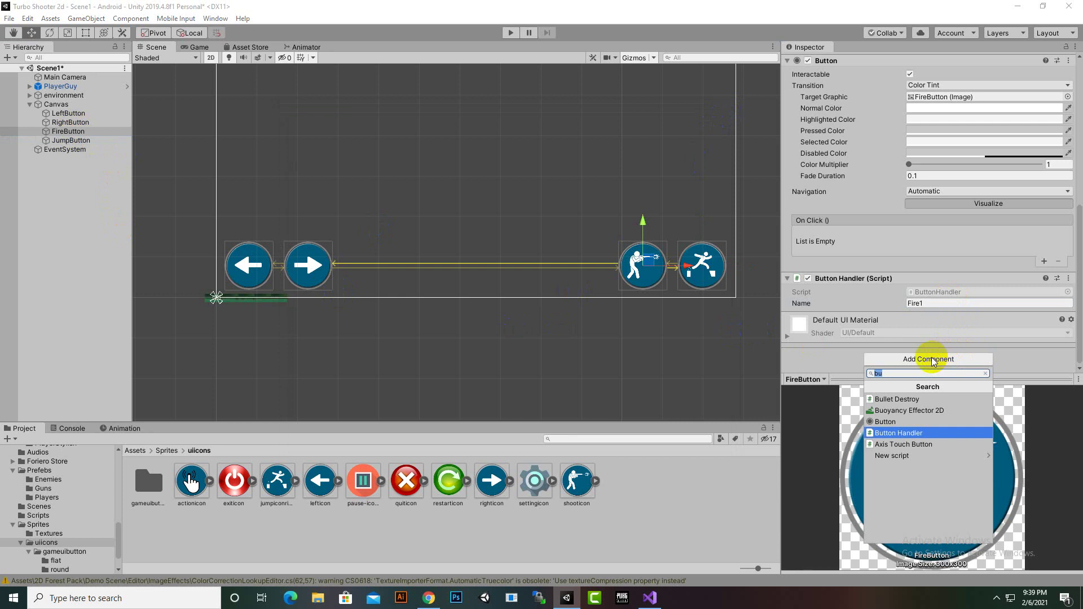
pyautogui.write('ev')
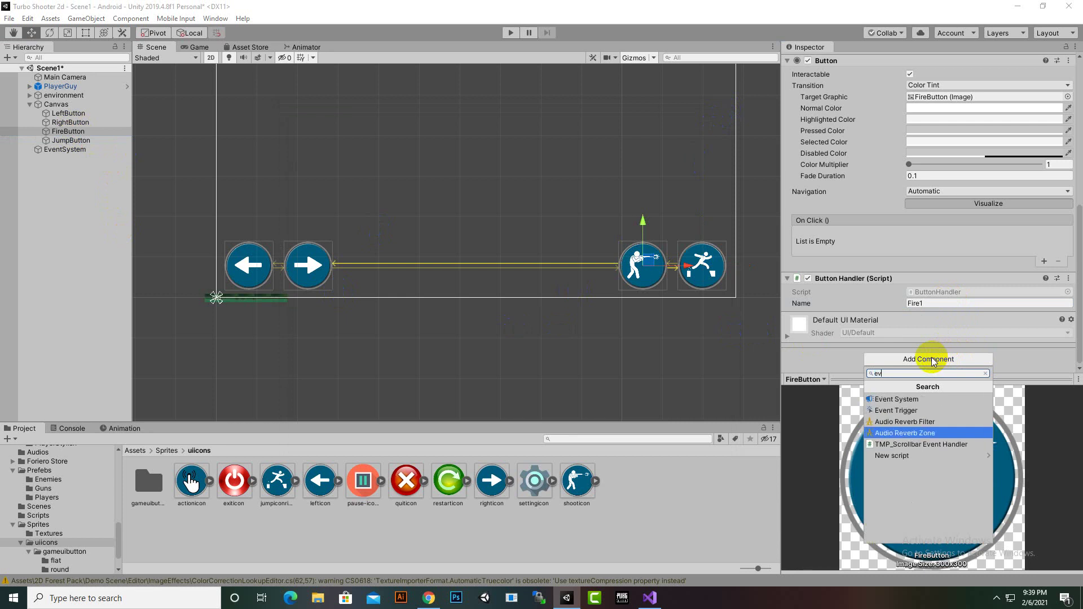
pyautogui.click(898, 409)
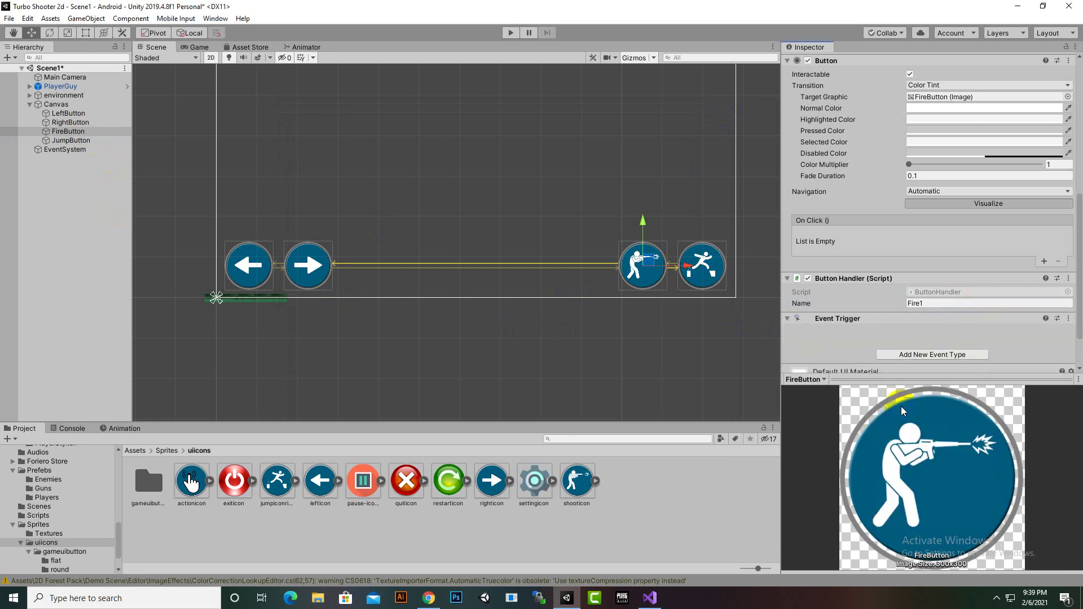
pyautogui.scroll(-3, 884, 297)
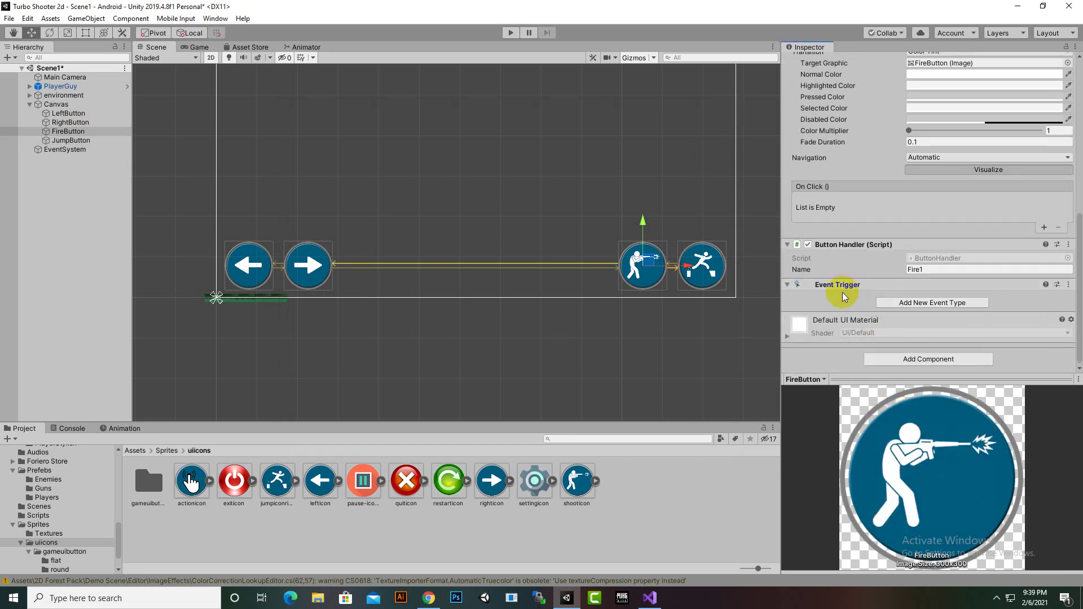
# Add a Pointer Down event to FireButton's Event Trigger that calls ButtonHandler.SetDownState on FireButton itself.
pyautogui.click(913, 303)
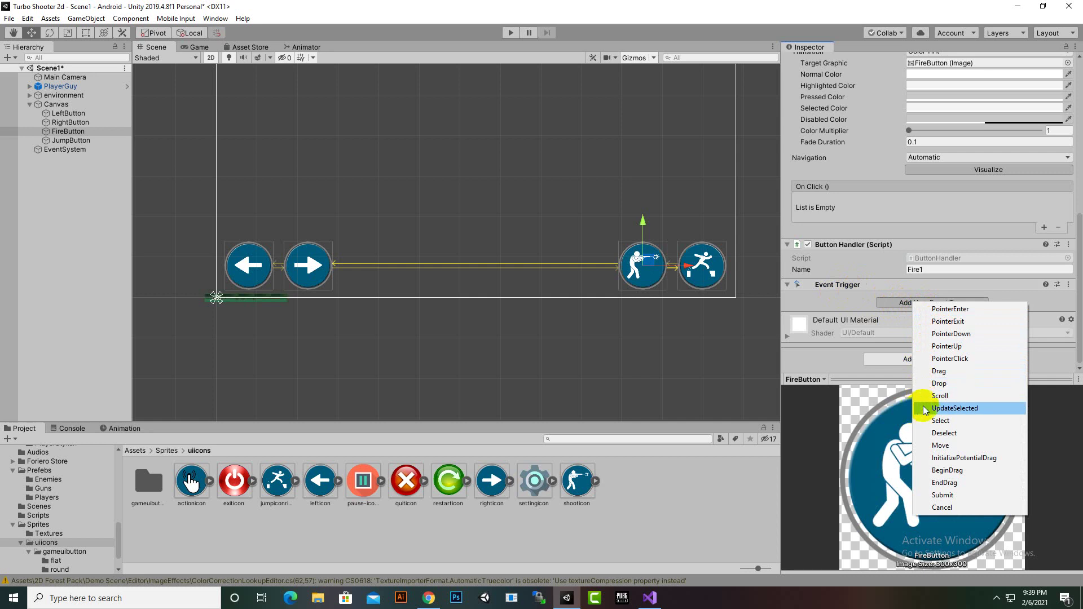
pyautogui.click(952, 338)
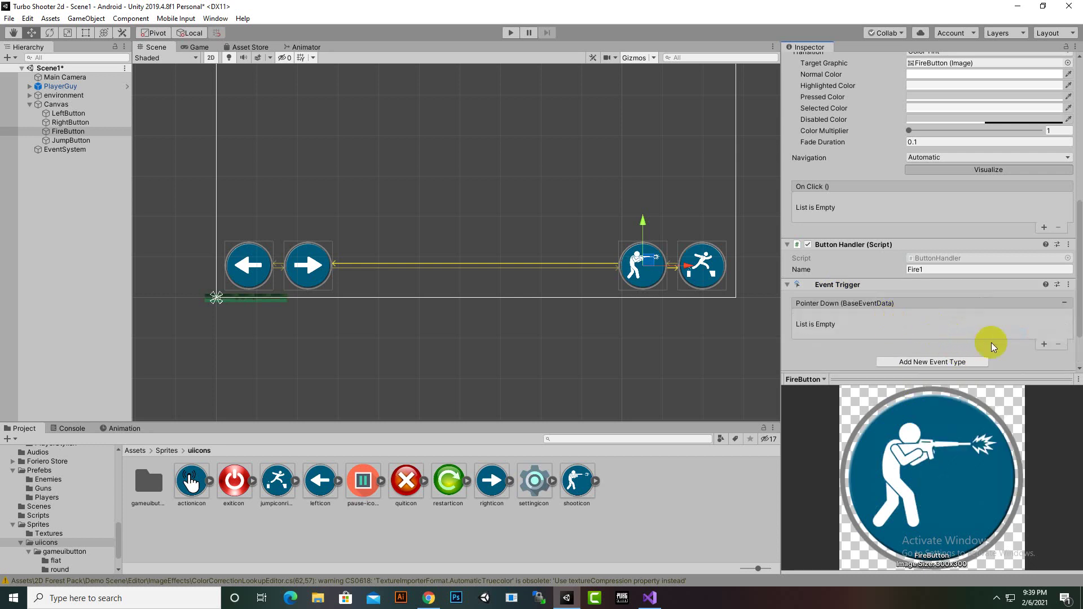
pyautogui.click(1044, 344)
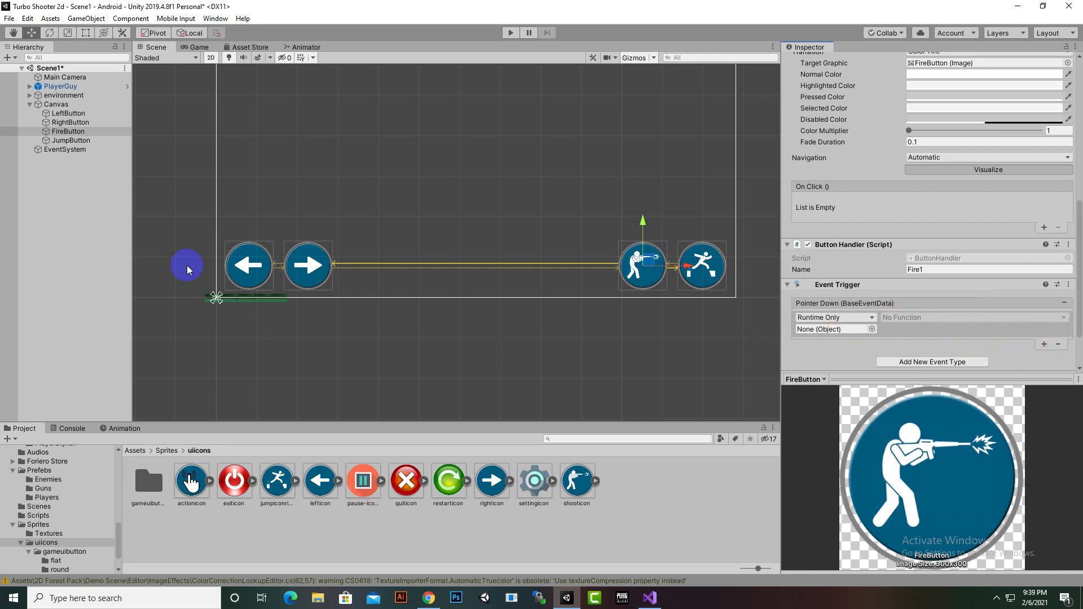
pyautogui.click(69, 132)
pyautogui.moveTo(68, 132); pyautogui.dragTo(823, 329)
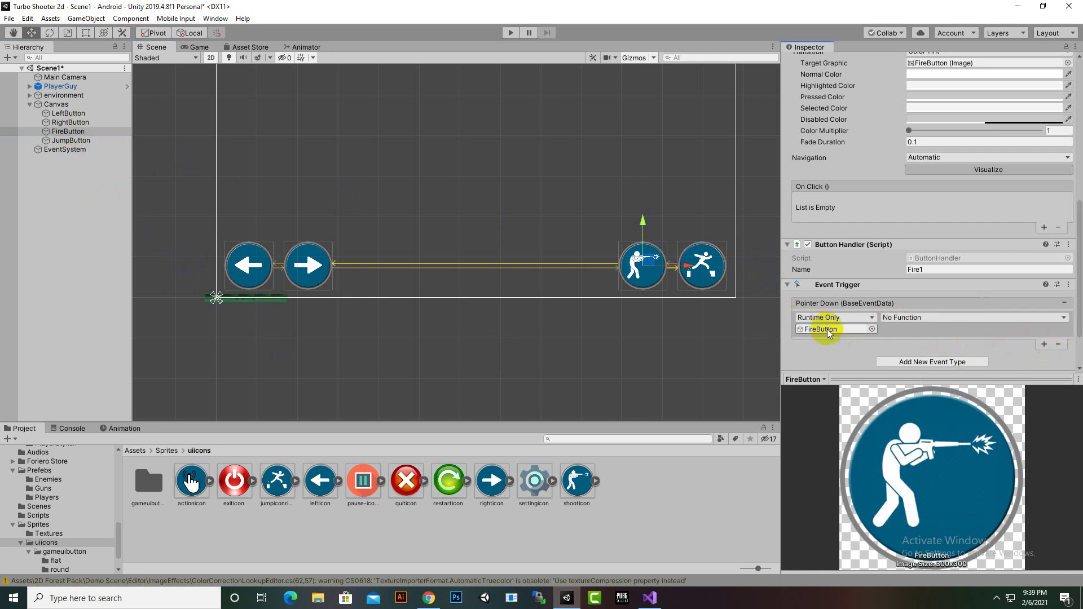
pyautogui.click(931, 318)
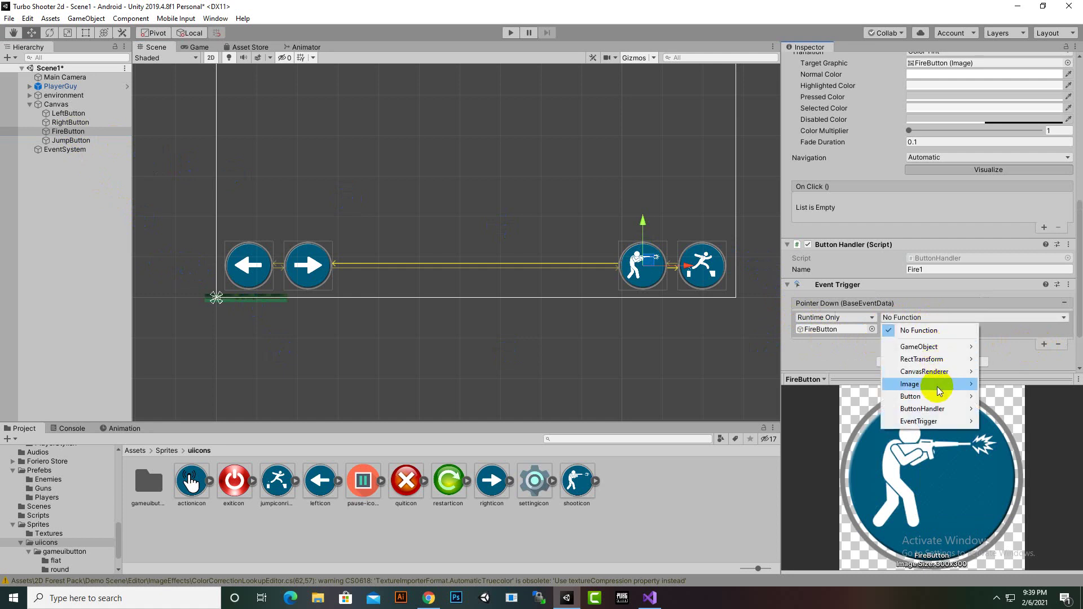
pyautogui.moveTo(938, 411)
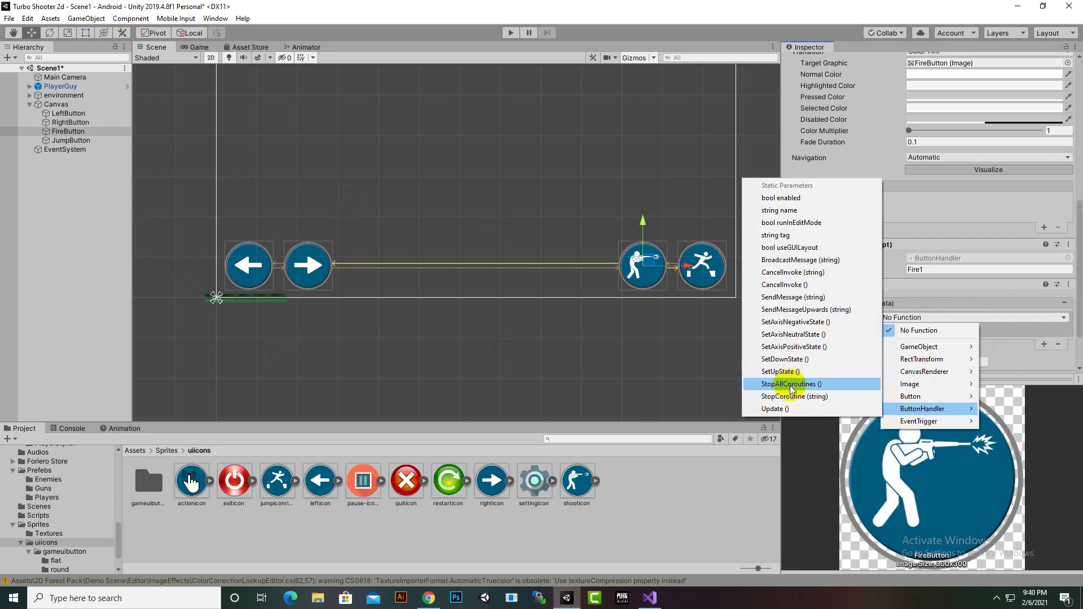
pyautogui.click(785, 360)
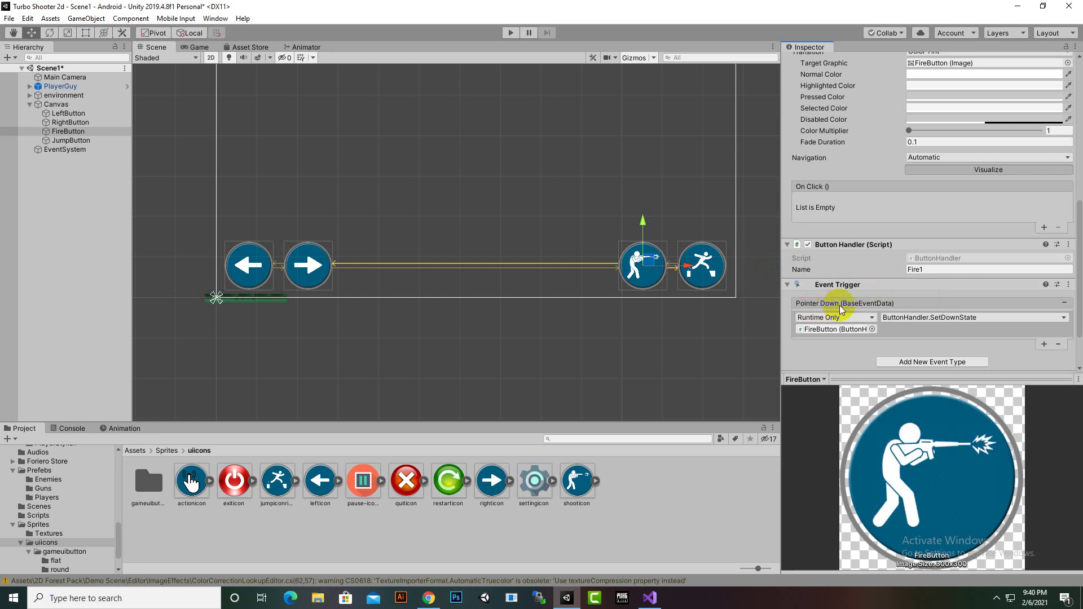
# Add a Pointer Up event to FireButton's Event Trigger that calls ButtonHandler.SetUpState on FireButton itself.
pyautogui.click(952, 364)
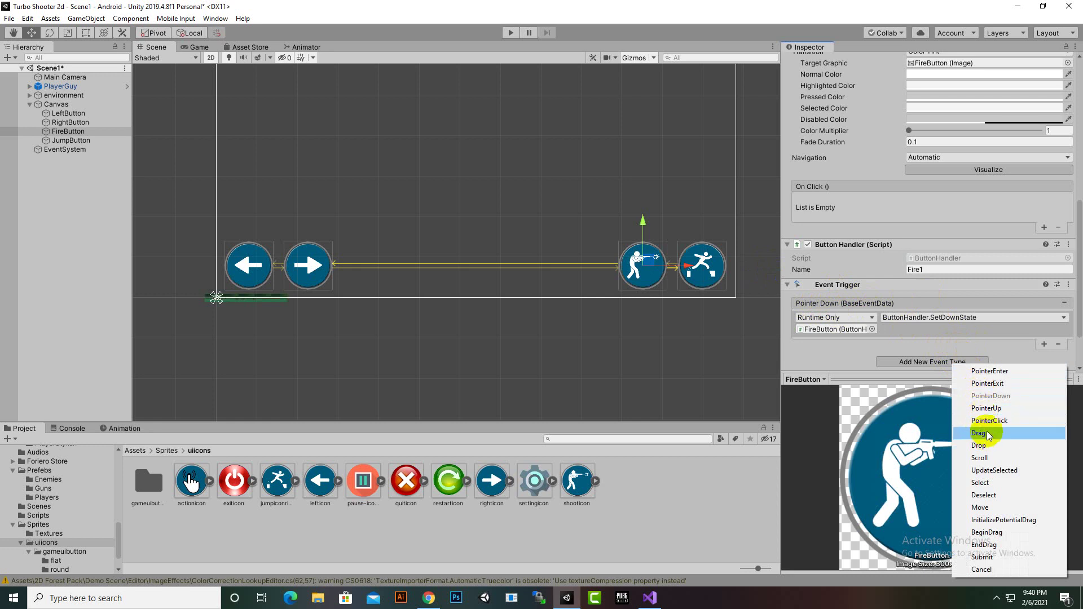
pyautogui.click(988, 412)
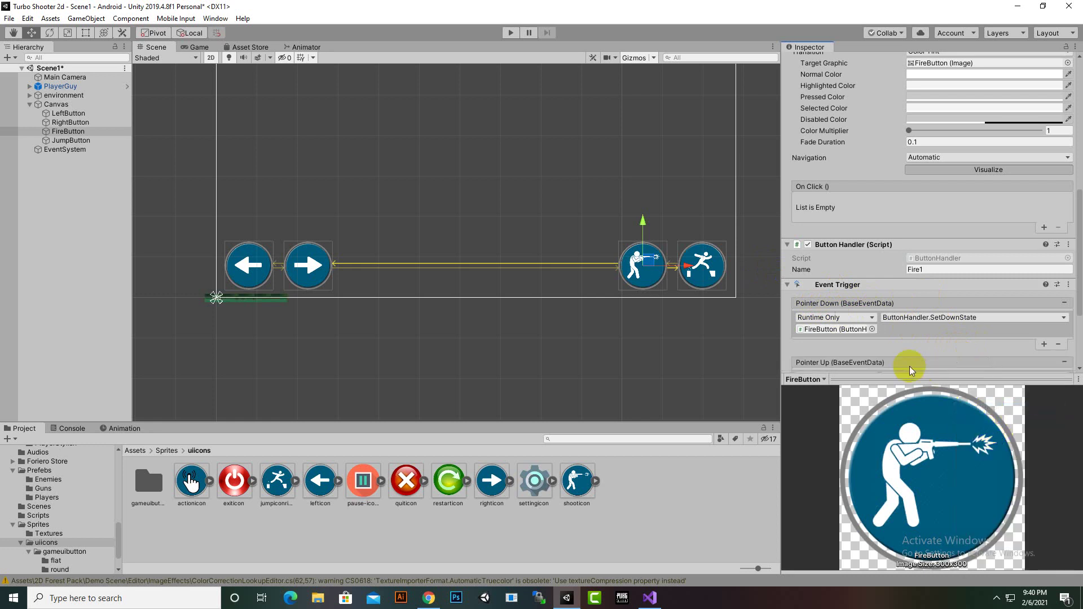
pyautogui.scroll(-4, 906, 363)
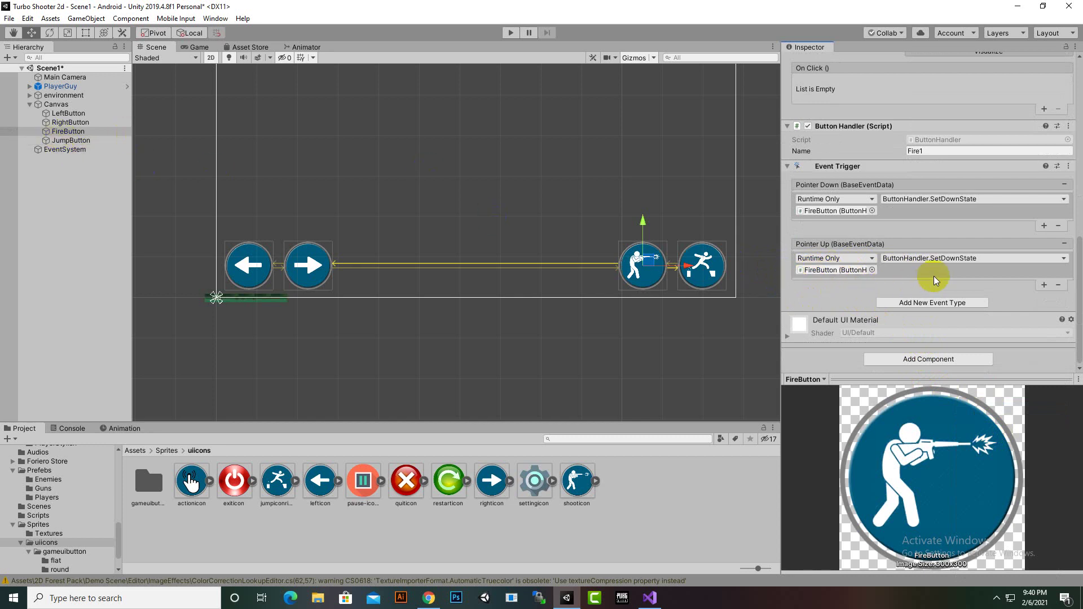
pyautogui.click(952, 259)
pyautogui.moveTo(933, 349)
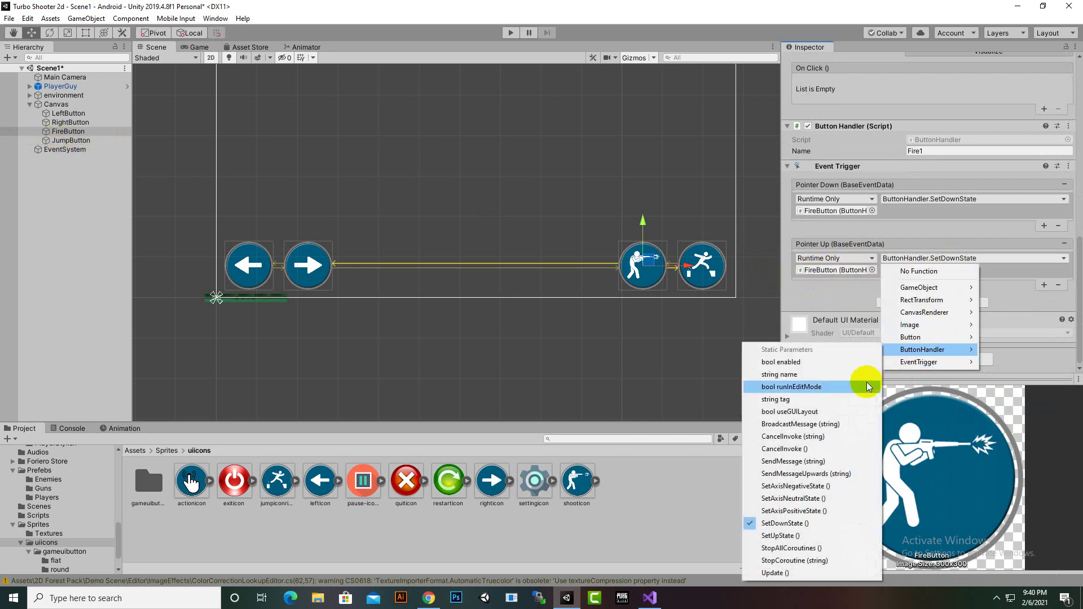
pyautogui.click(790, 535)
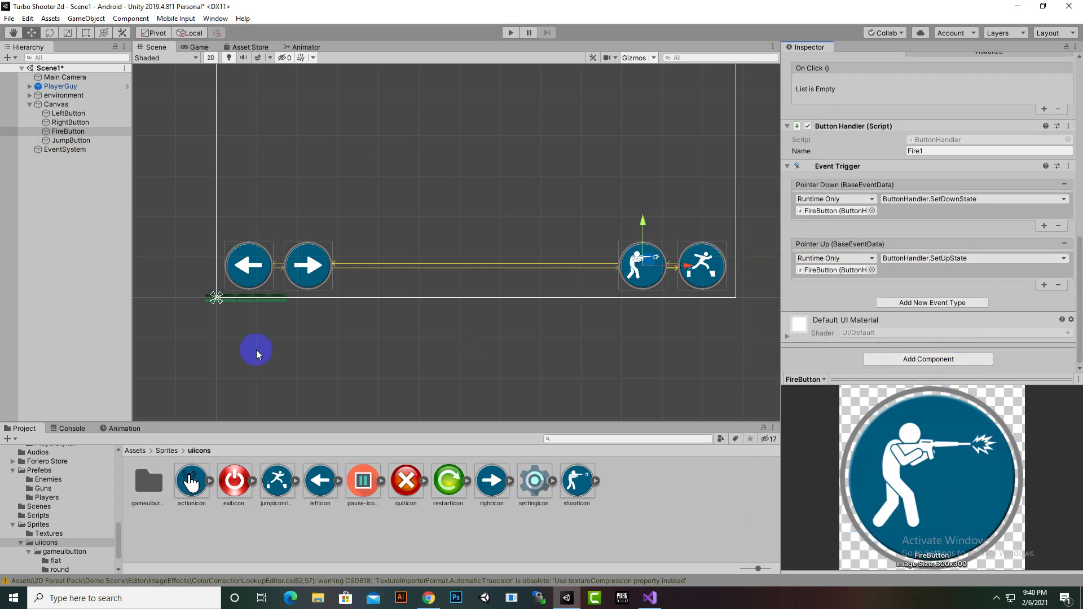
# Add an Event Trigger component with a Pointer Down event to JumpButton.
pyautogui.click(75, 141)
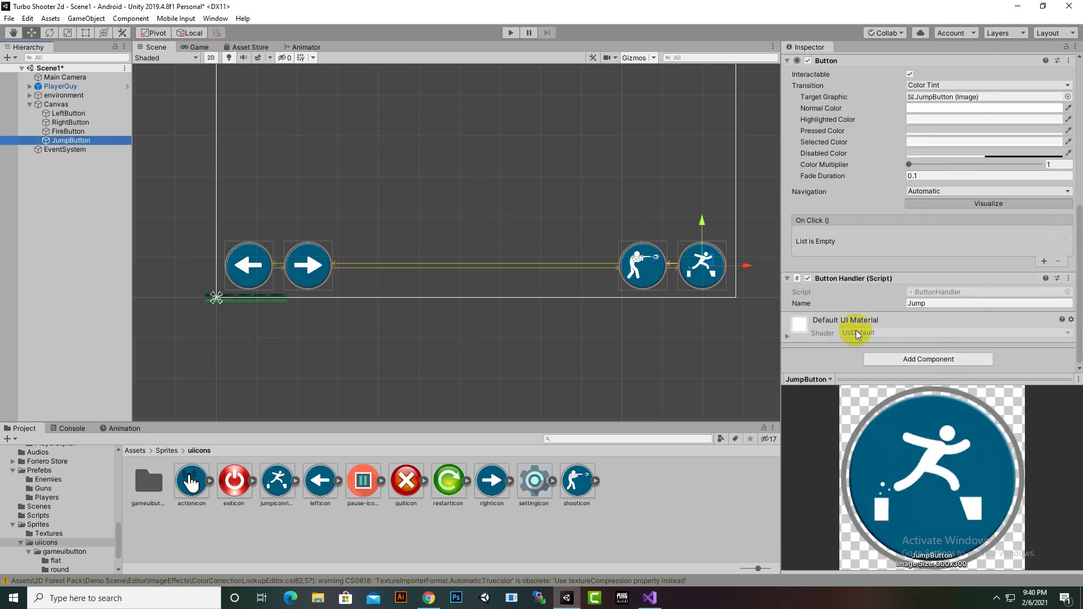
pyautogui.click(927, 359)
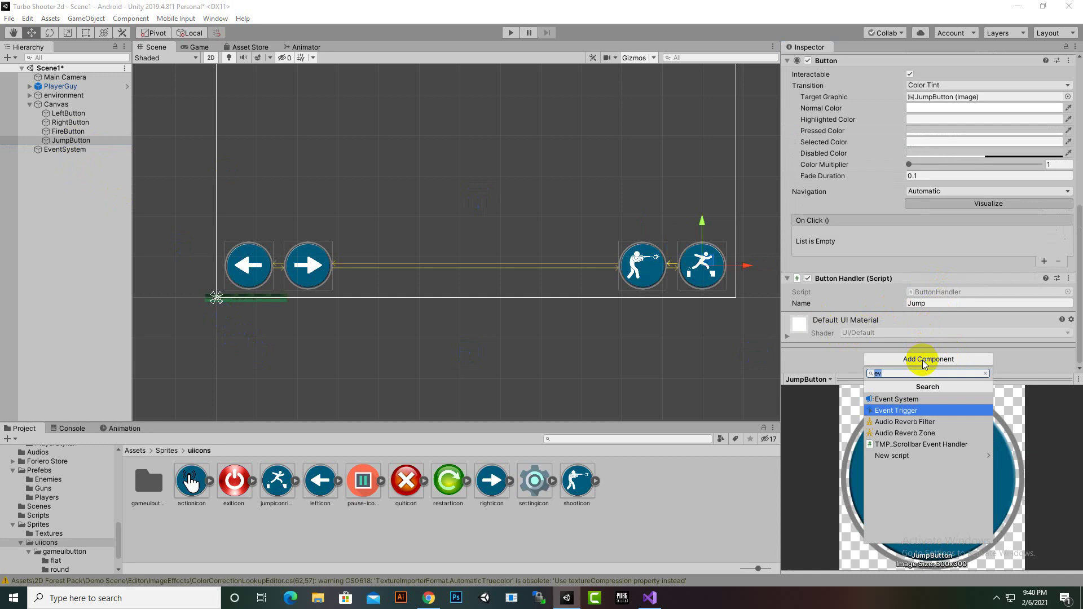
pyautogui.click(896, 410)
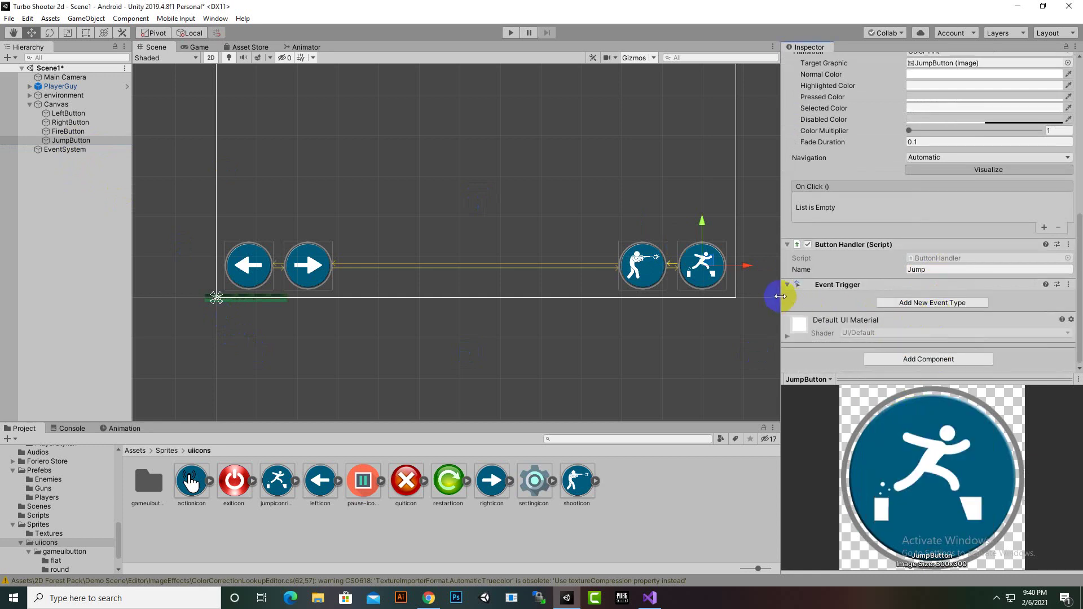
pyautogui.click(929, 303)
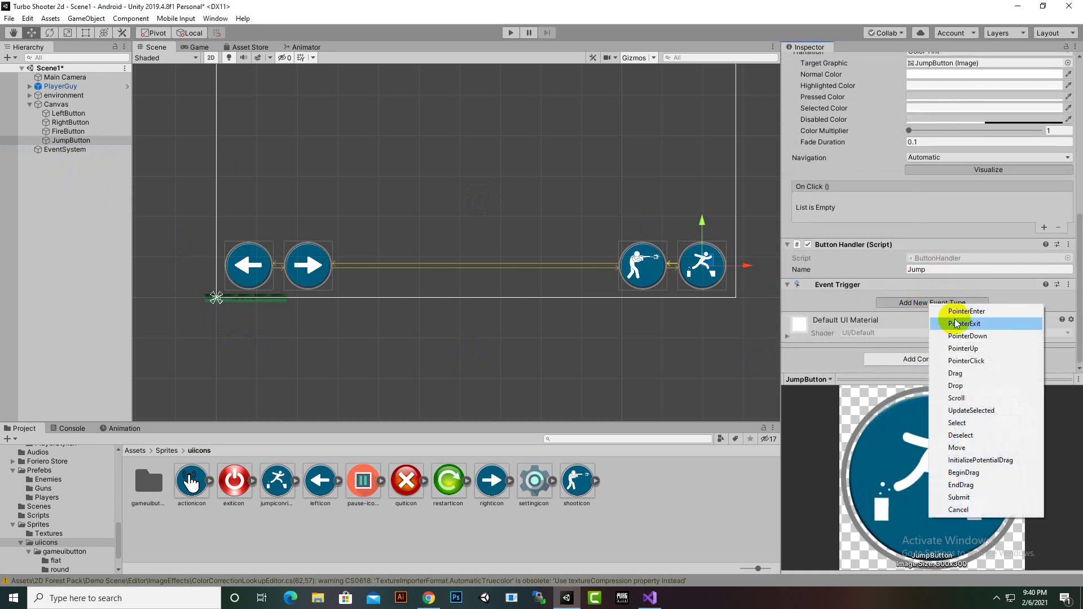
pyautogui.click(957, 337)
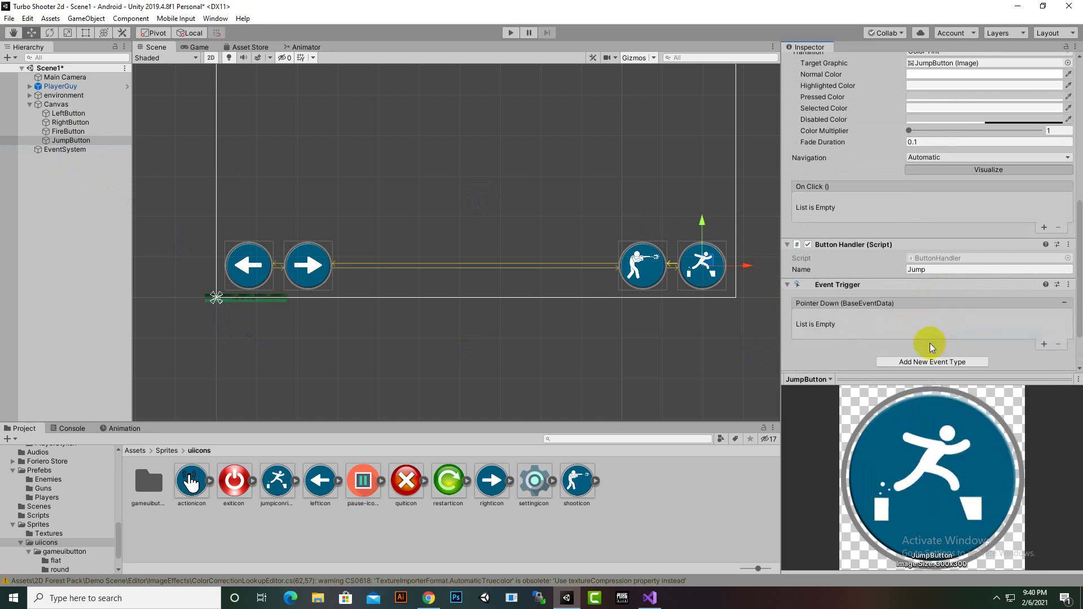
# Make JumpButton's Pointer Down event call ButtonHandler.SetDownState on JumpButton itself.
pyautogui.click(1044, 344)
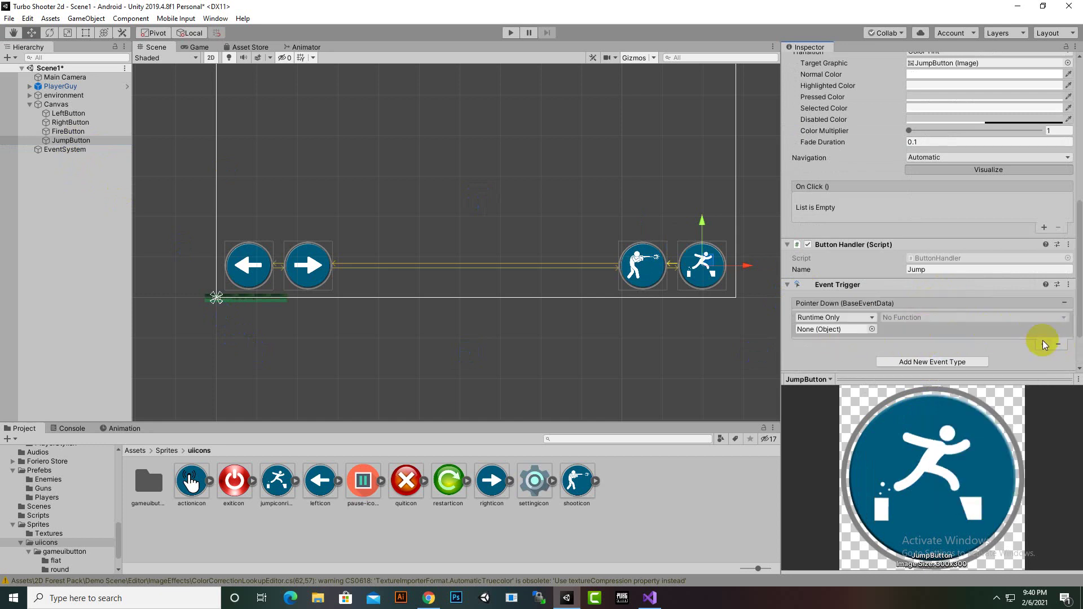
pyautogui.moveTo(65, 144); pyautogui.dragTo(836, 269)
pyautogui.click(940, 261)
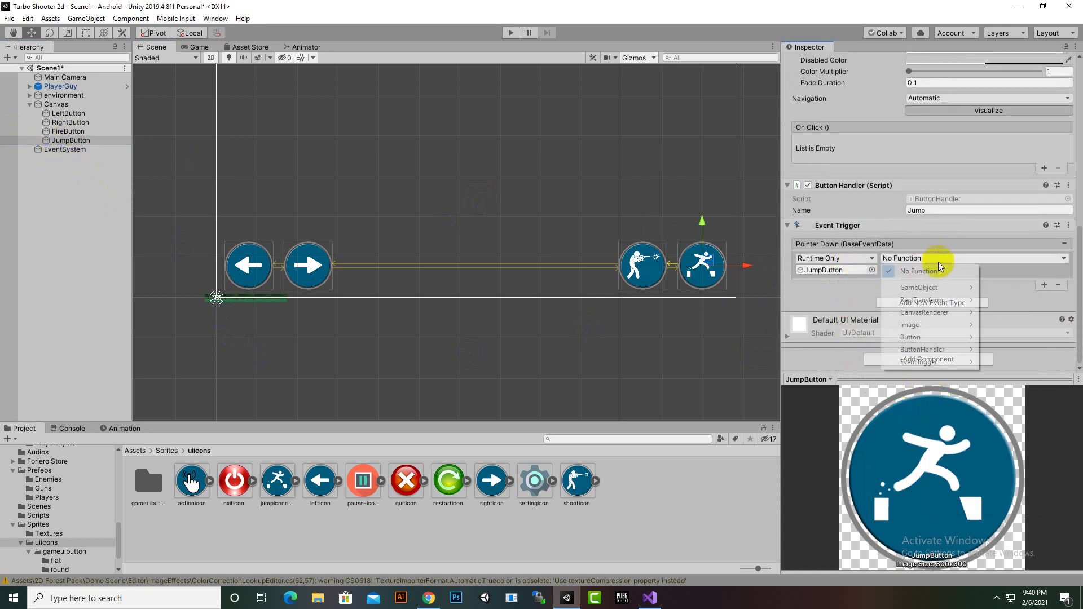
pyautogui.moveTo(916, 361)
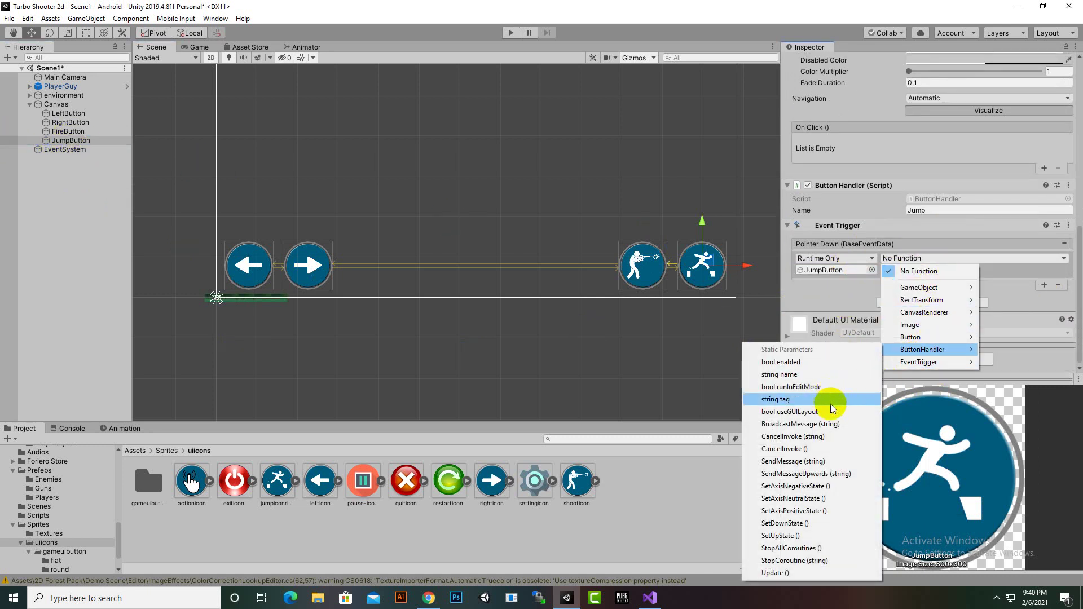
pyautogui.click(813, 527)
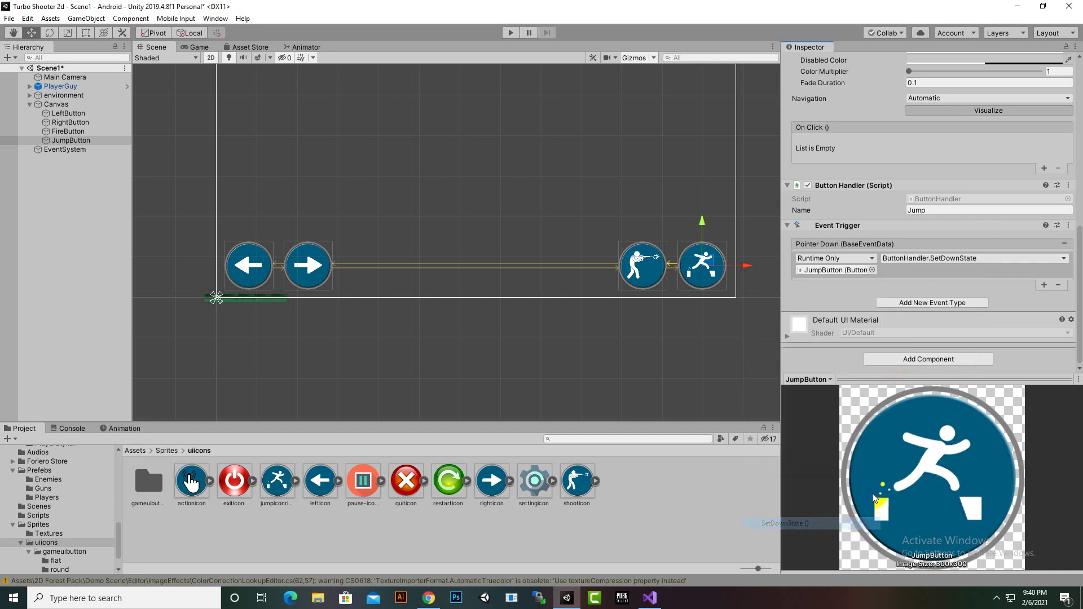
# Add a Pointer Up event that calls ButtonHandler.SetUpState on JumpButton itself, and save the scene.
pyautogui.click(959, 304)
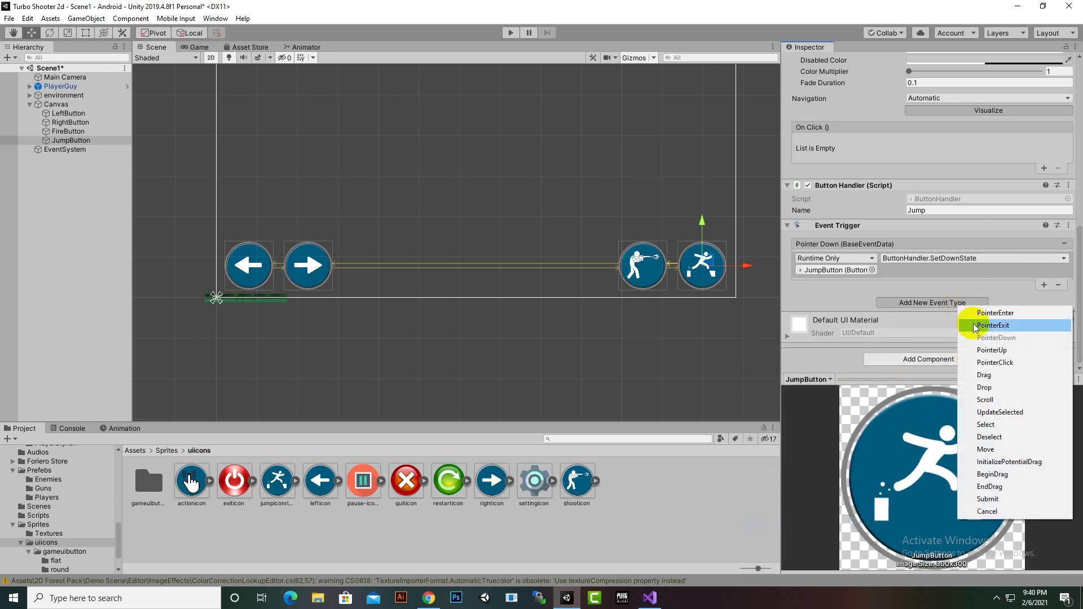
pyautogui.click(991, 350)
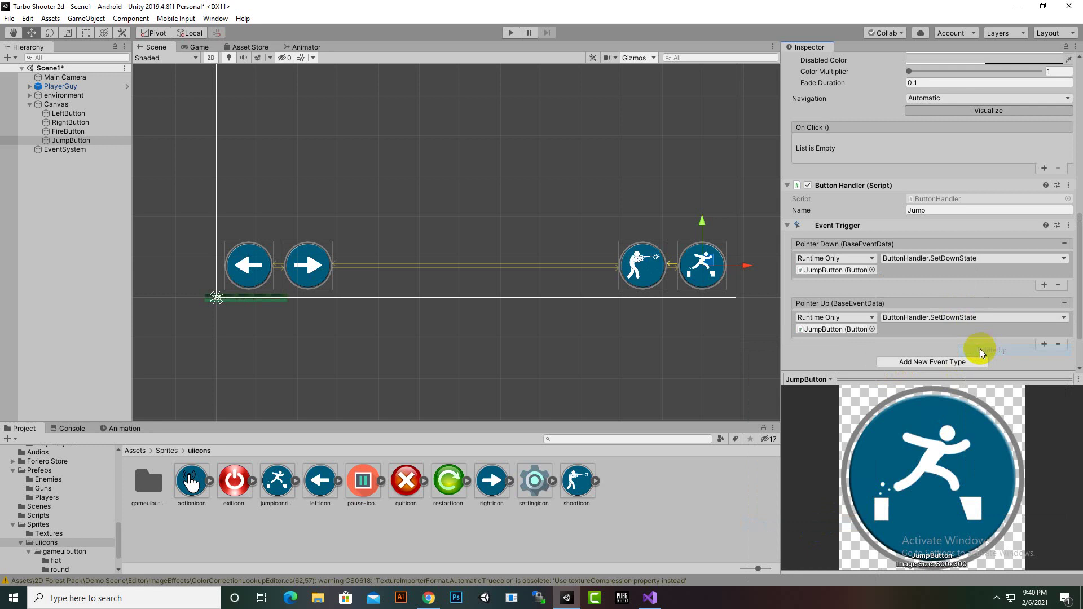
pyautogui.click(928, 318)
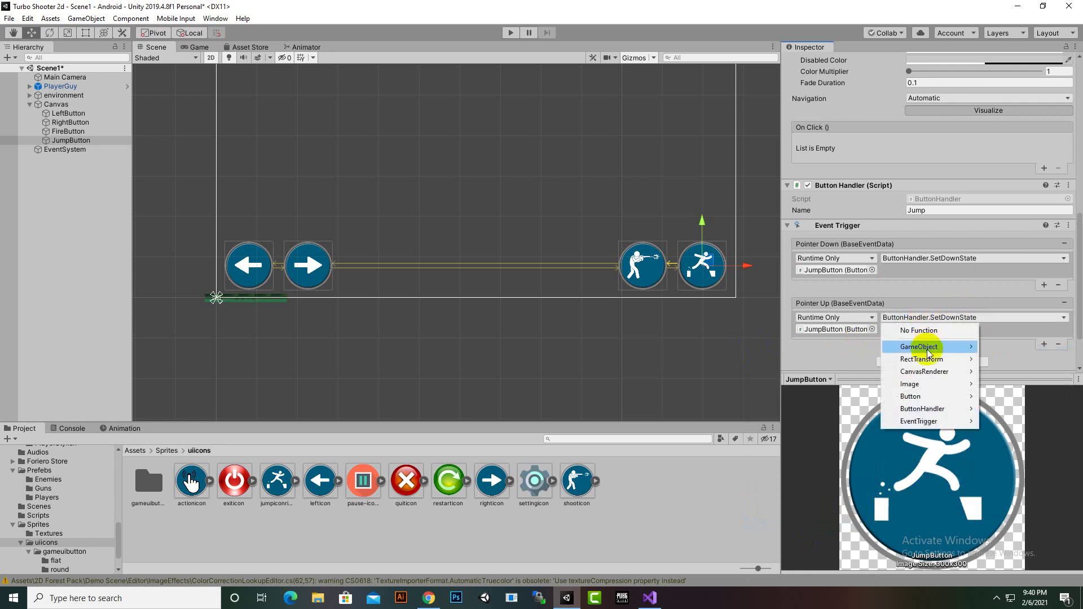
pyautogui.moveTo(918, 411)
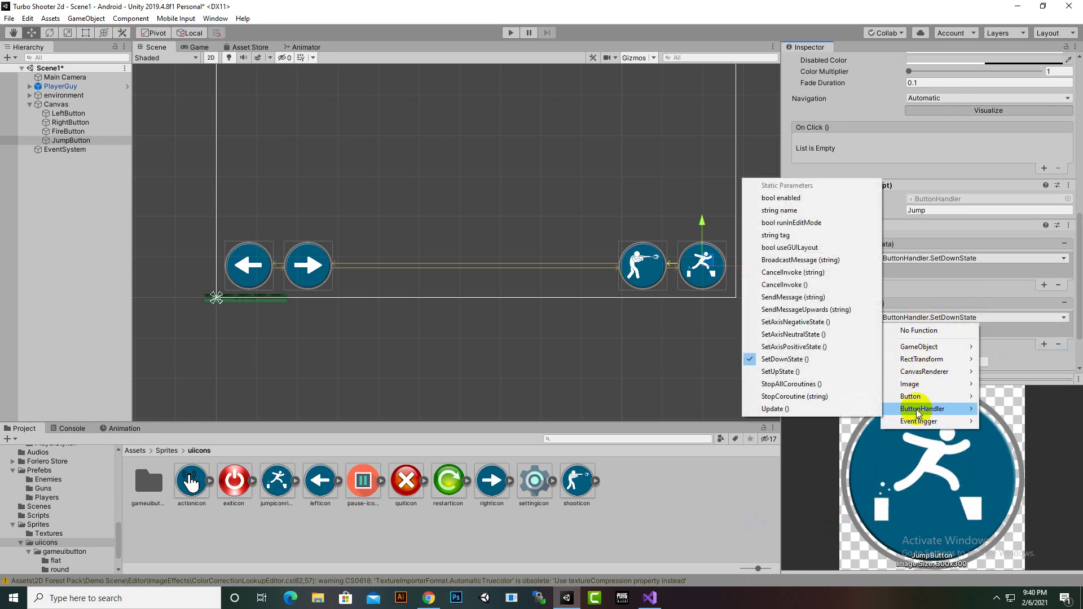
pyautogui.click(796, 372)
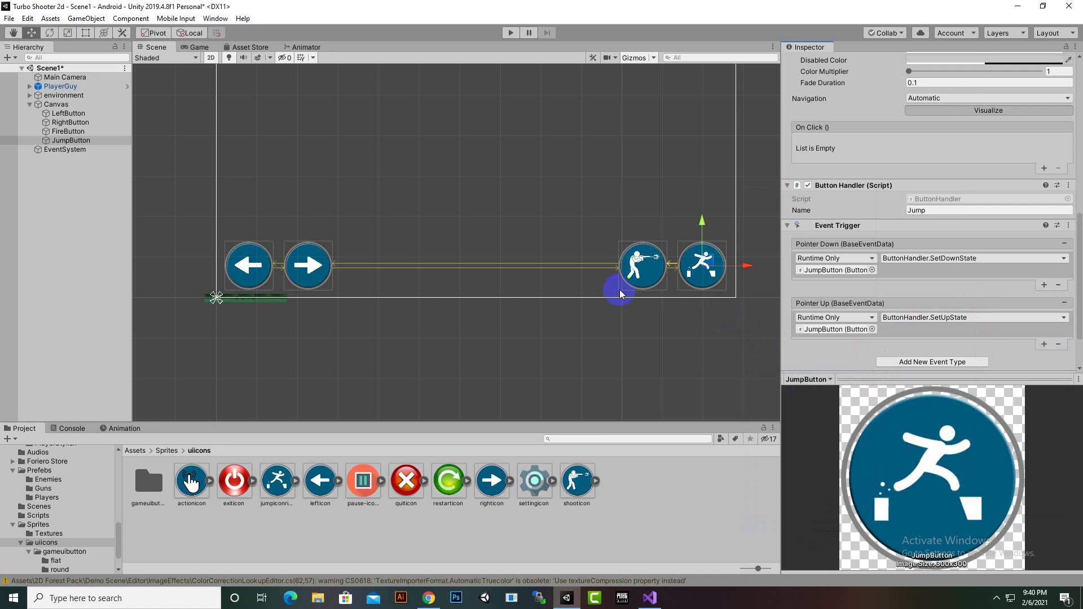
pyautogui.hotkey('ctrl', 's')
pyautogui.scroll(-1, 608, 265)
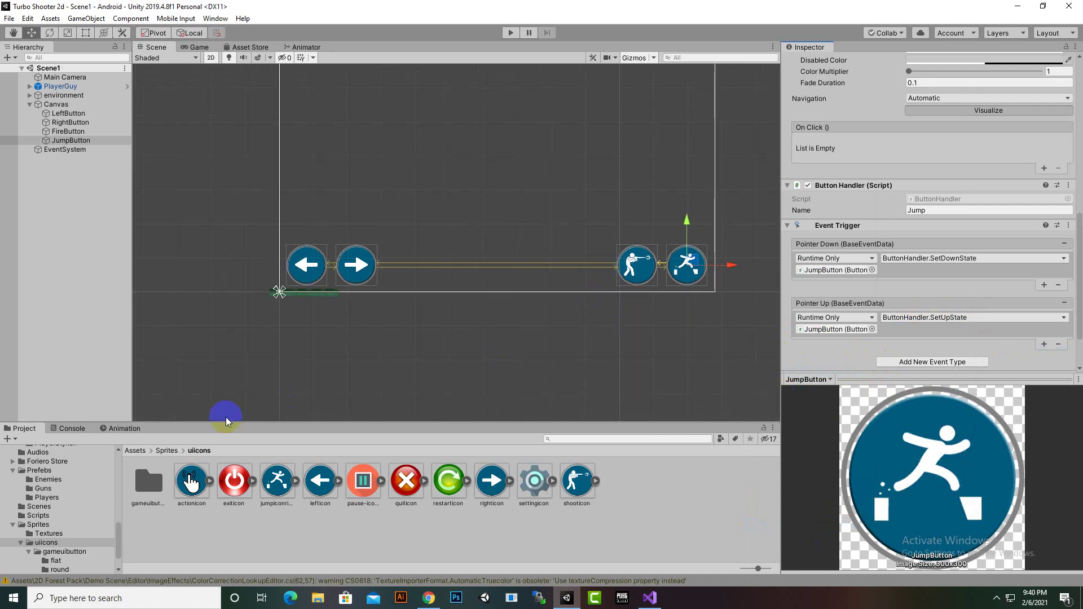
# Play the scene, test the right, left, fire and jump buttons several times, and stop playback.
pyautogui.click(133, 450)
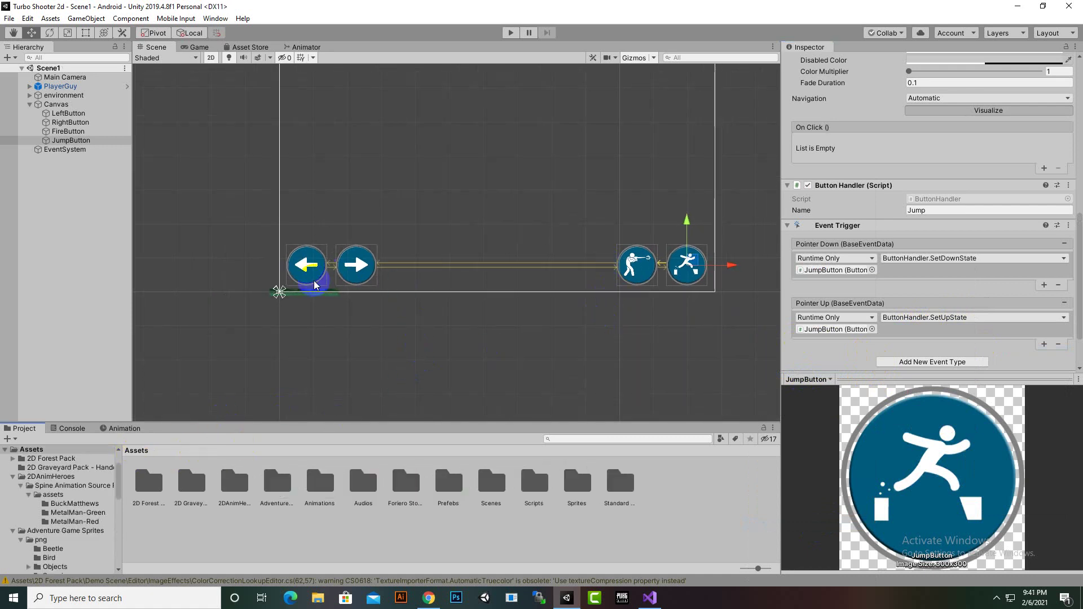
pyautogui.click(516, 35)
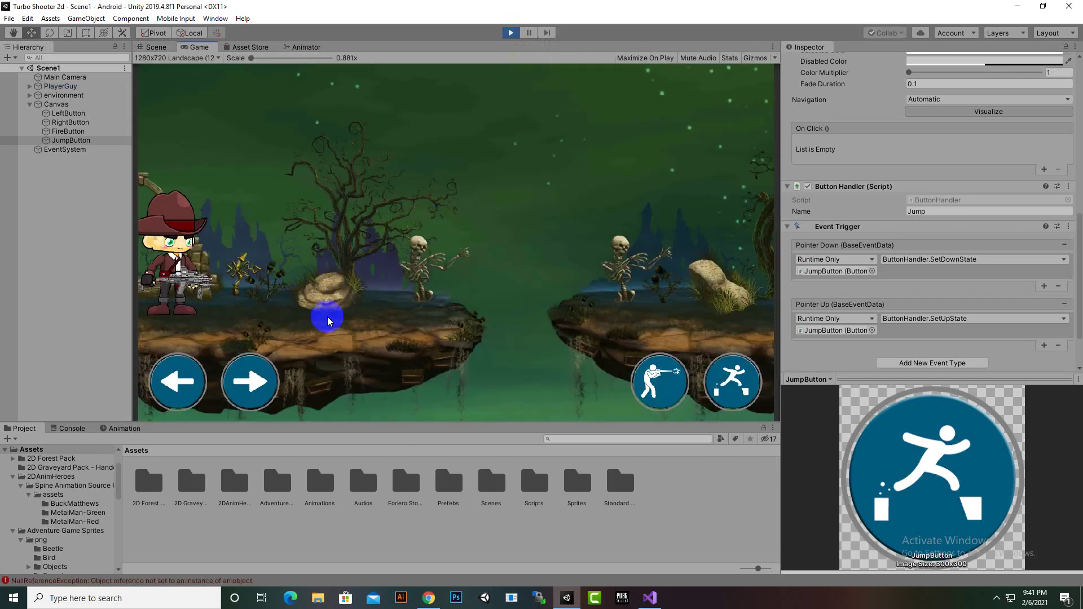
pyautogui.click(248, 382)
pyautogui.click(184, 391)
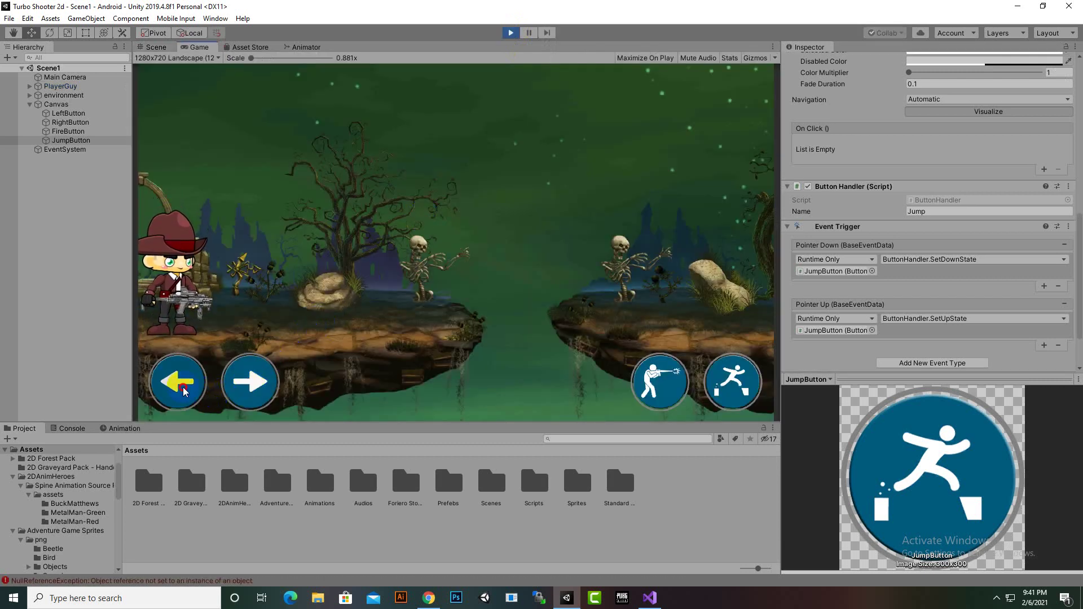
pyautogui.click(663, 379)
pyautogui.click(717, 385)
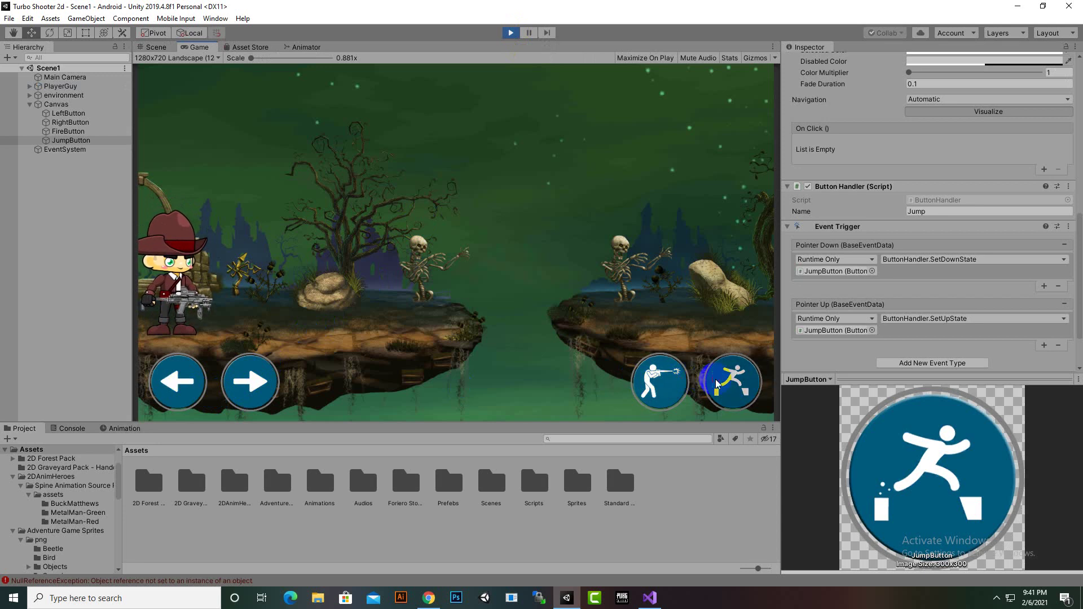
pyautogui.click(660, 385)
pyautogui.click(731, 388)
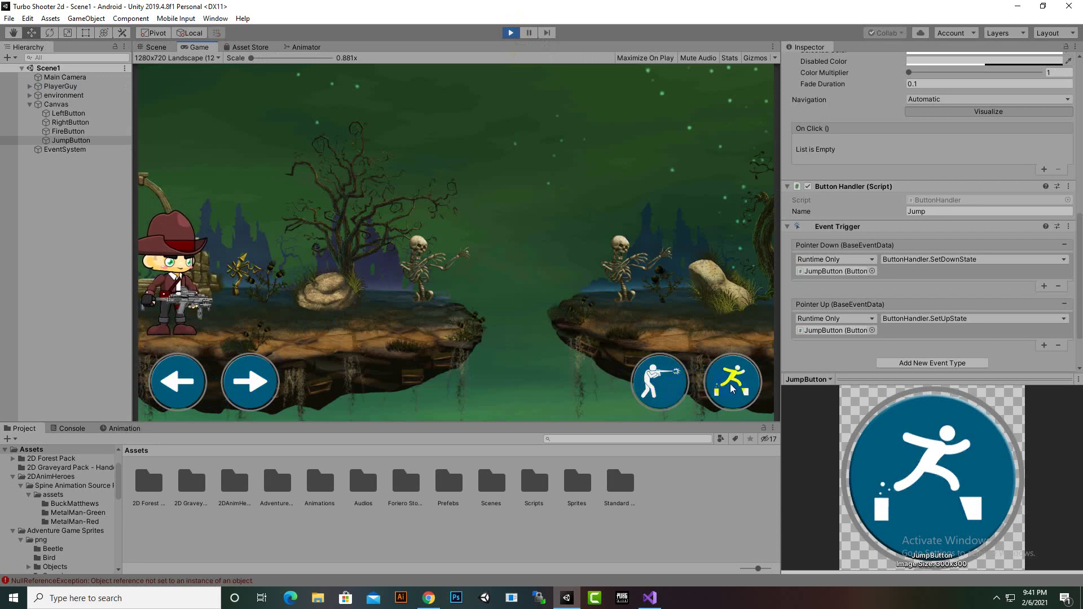
pyautogui.click(659, 383)
pyautogui.click(248, 384)
pyautogui.click(181, 395)
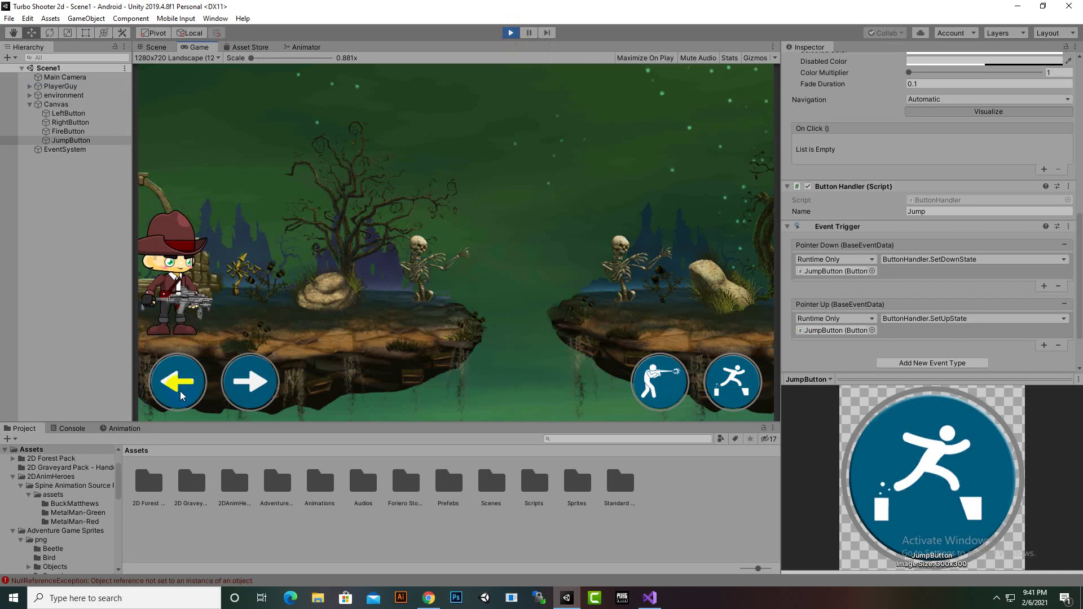
pyautogui.click(510, 33)
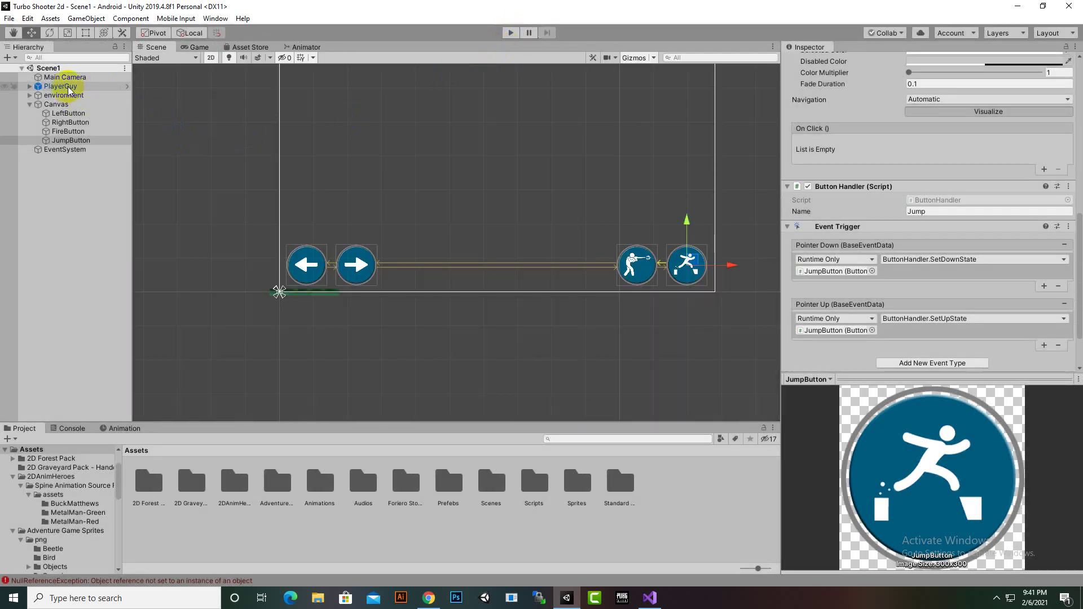
# Check the component settings of PlayerGuy in the scene and of its prefab in Prefebs/Players, including the Player Controller values.
pyautogui.click(62, 86)
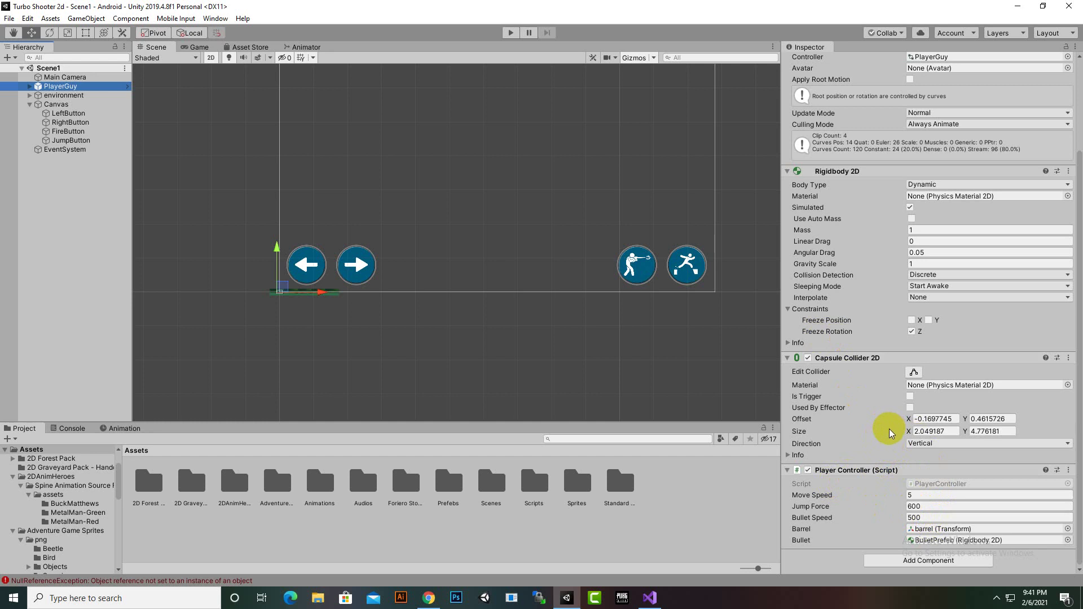
pyautogui.scroll(4, 889, 431)
pyautogui.scroll(-4, 901, 436)
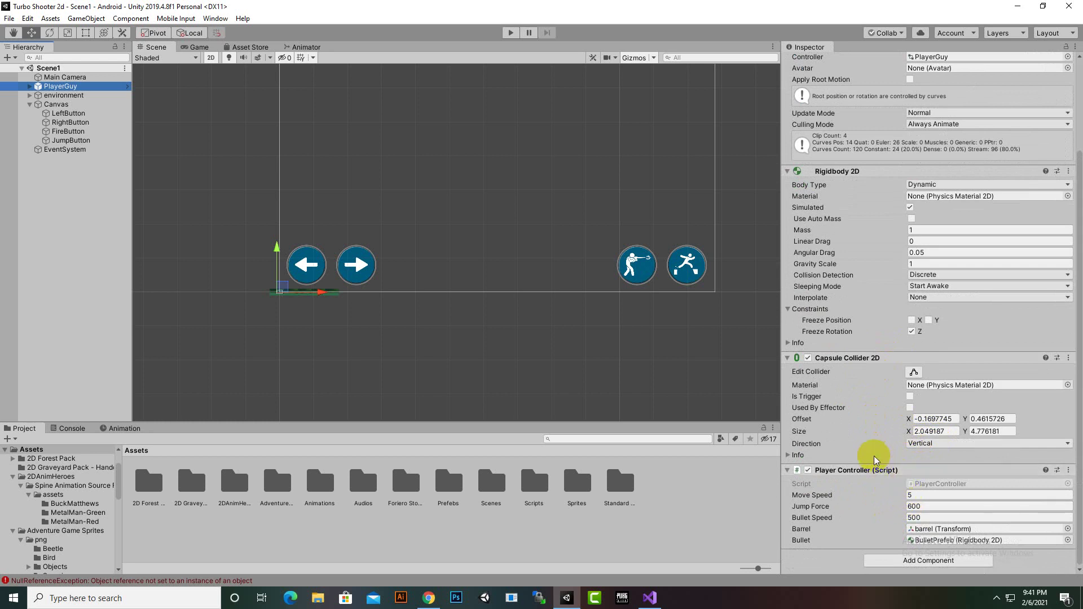
pyautogui.doubleClick(456, 494)
pyautogui.doubleClick(232, 485)
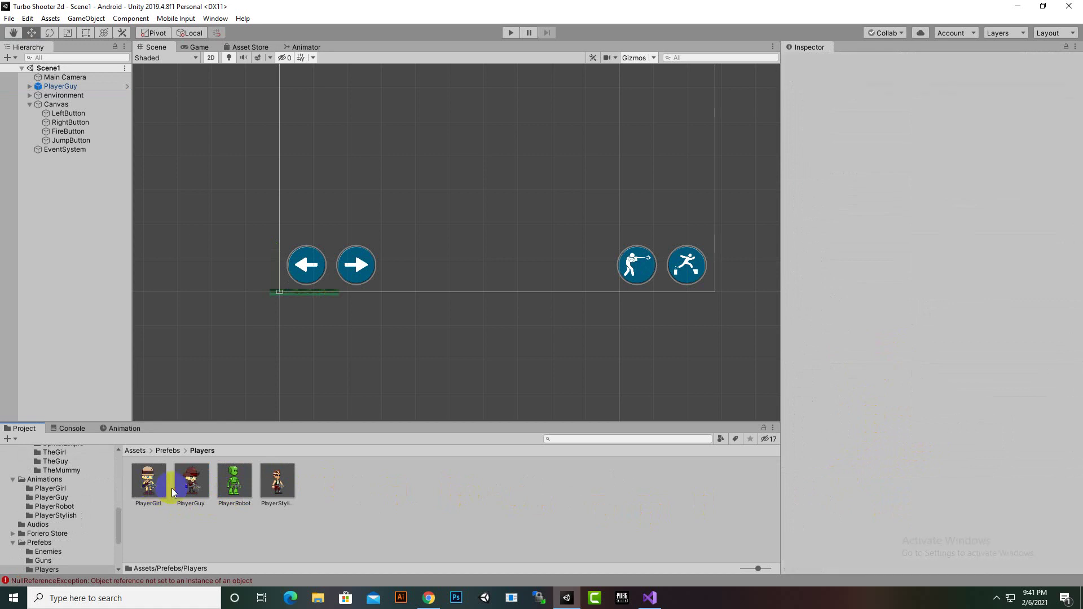
pyautogui.click(191, 490)
pyautogui.scroll(-10, 875, 336)
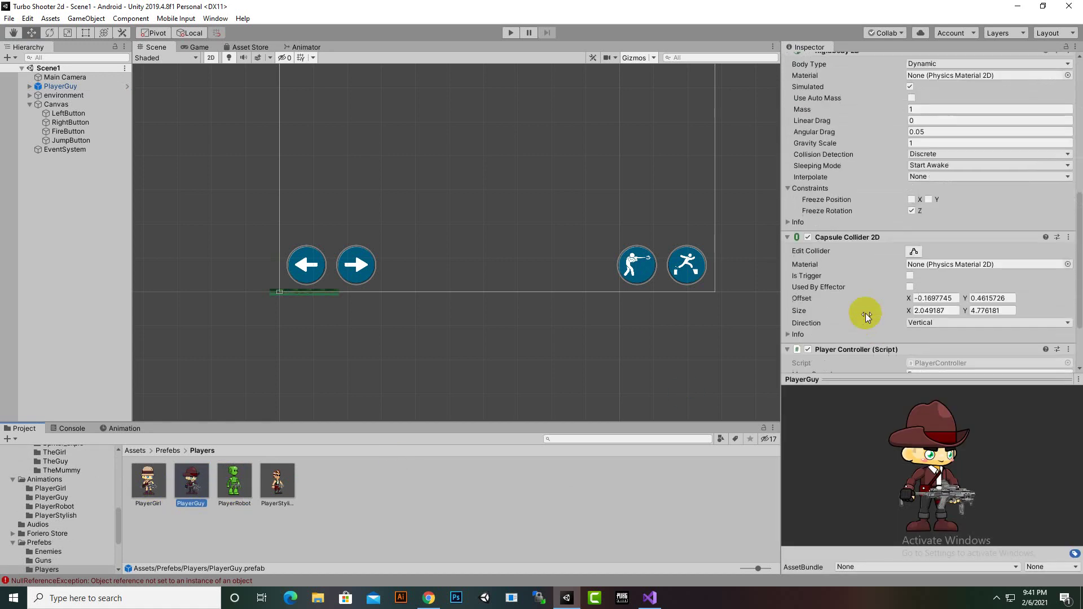
pyautogui.click(913, 302)
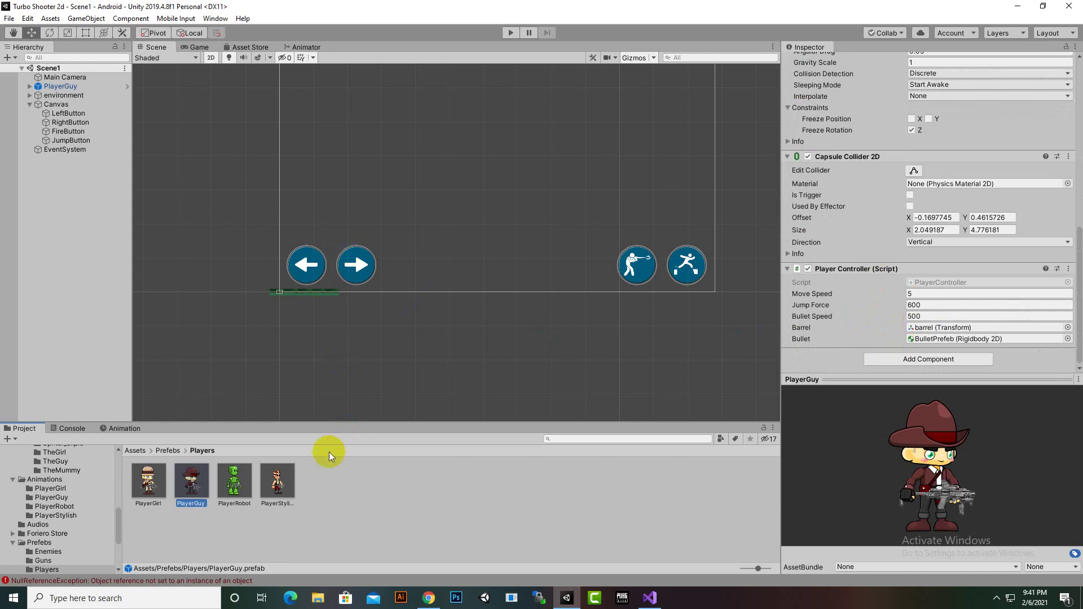
# Examine the PlayerController FixedUpdate error in the console and review the scene's PlayerGuy components.
pyautogui.click(169, 581)
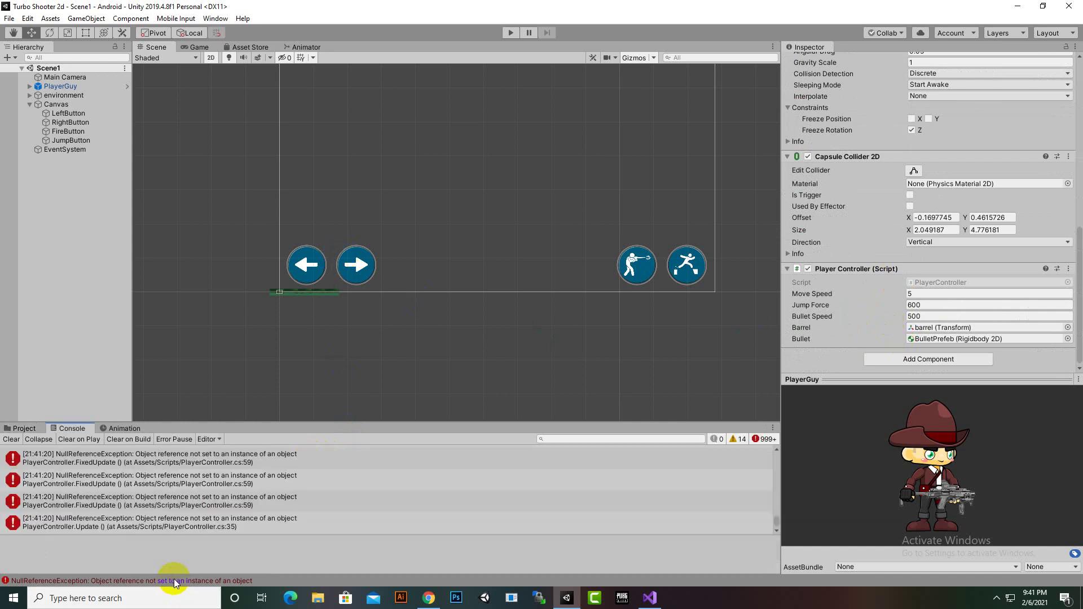
pyautogui.click(115, 464)
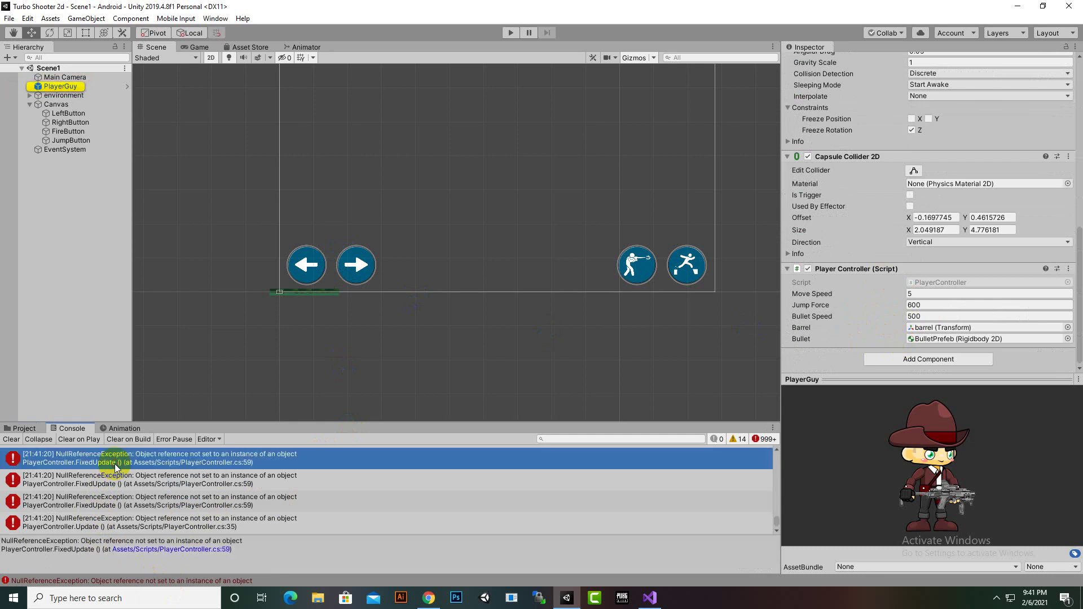
pyautogui.click(60, 88)
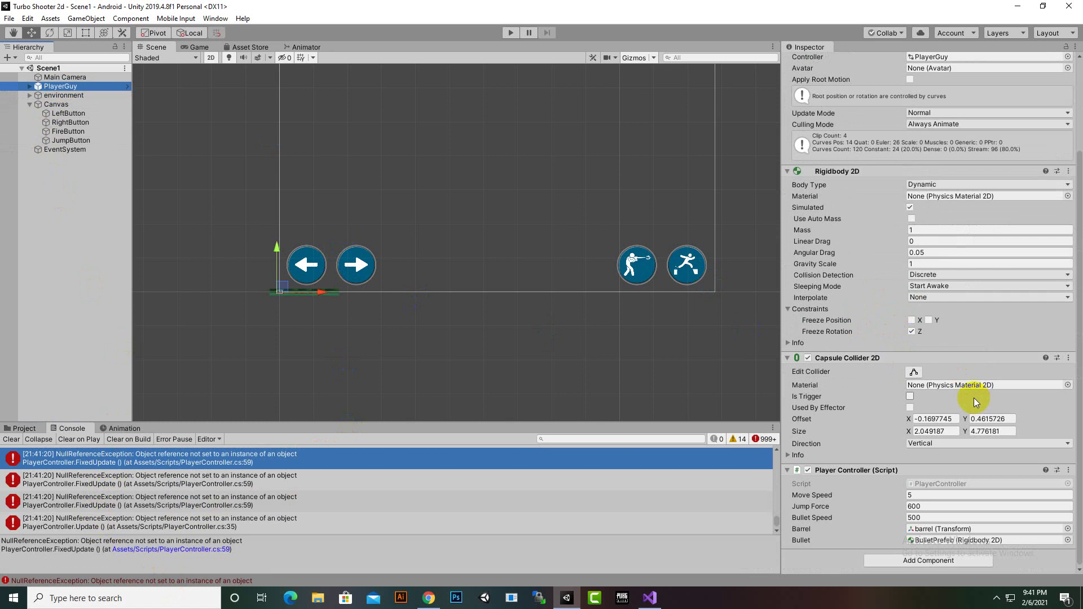
pyautogui.click(996, 598)
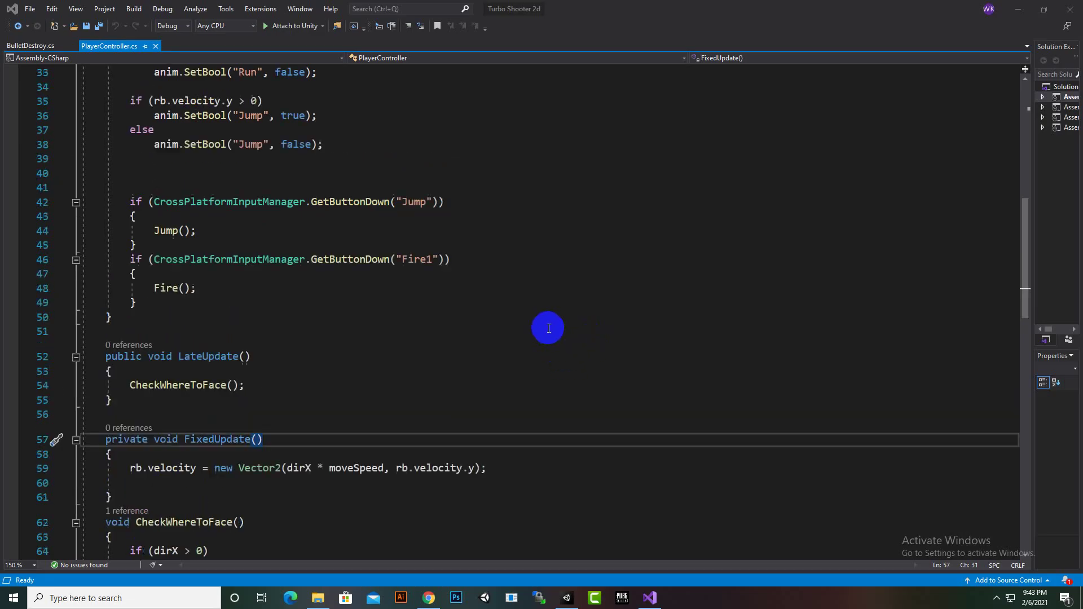
# Add the line localScale = transform.localScale; at the beginning of Start() in PlayerController.cs.
pyautogui.scroll(10, 548, 328)
pyautogui.click(205, 362)
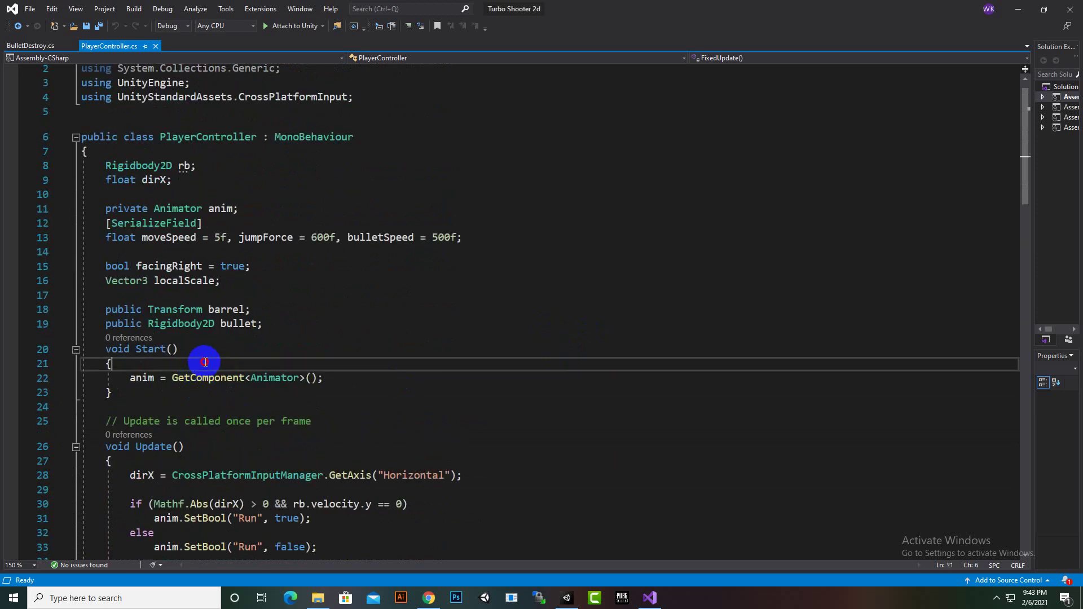
pyautogui.press('Return')
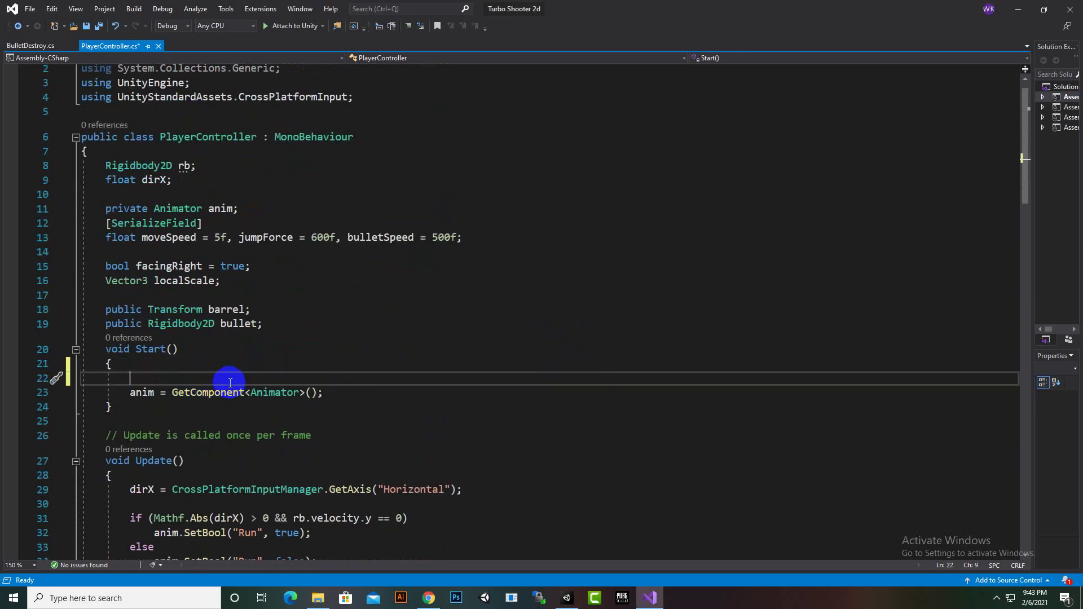
pyautogui.write('localScale')
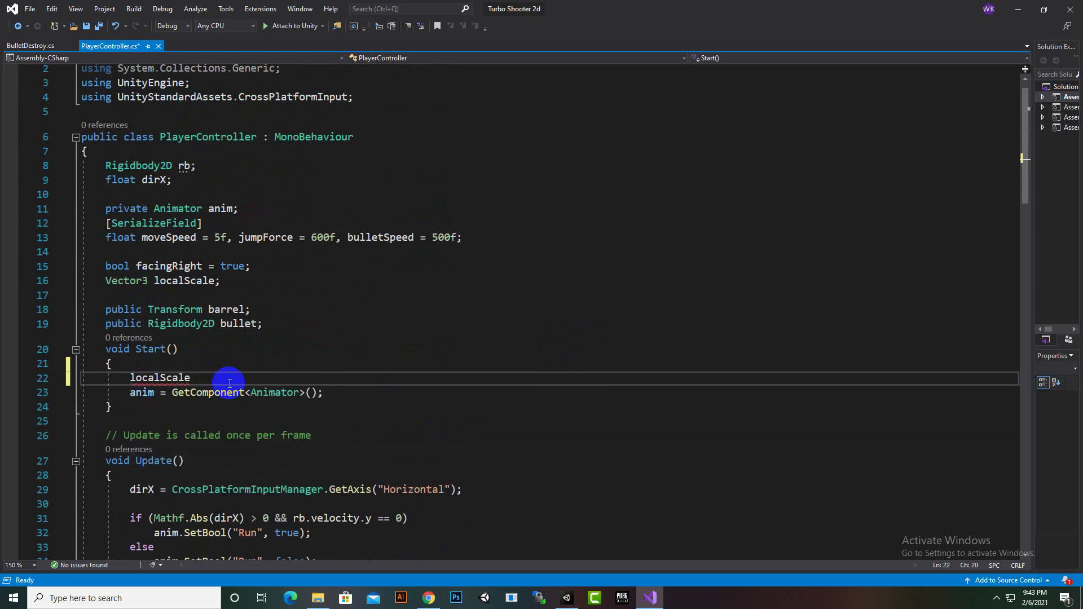
pyautogui.write(' = transform')
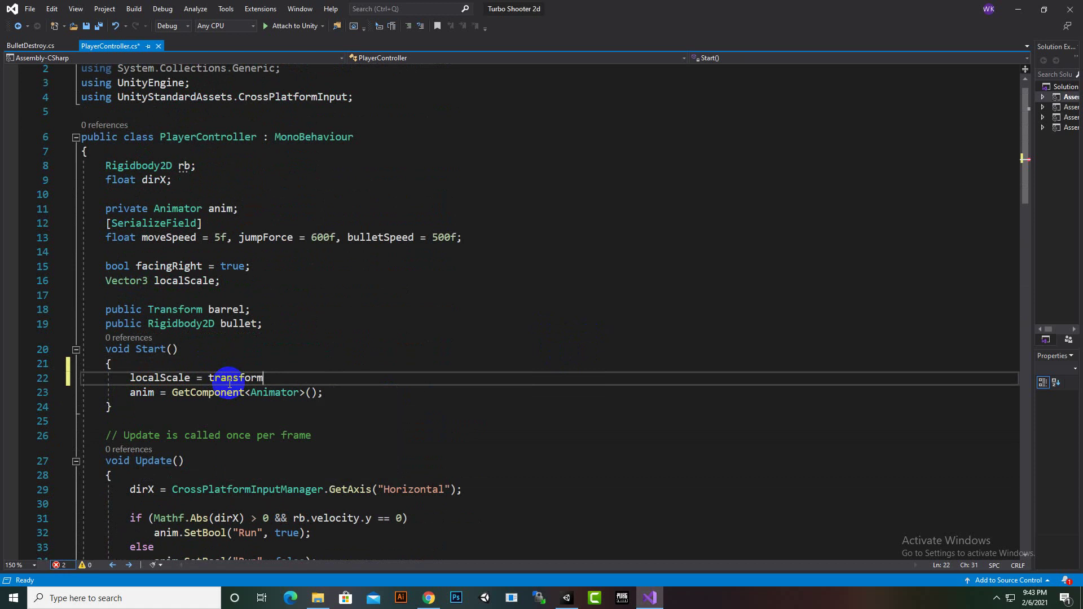
pyautogui.write('.lo')
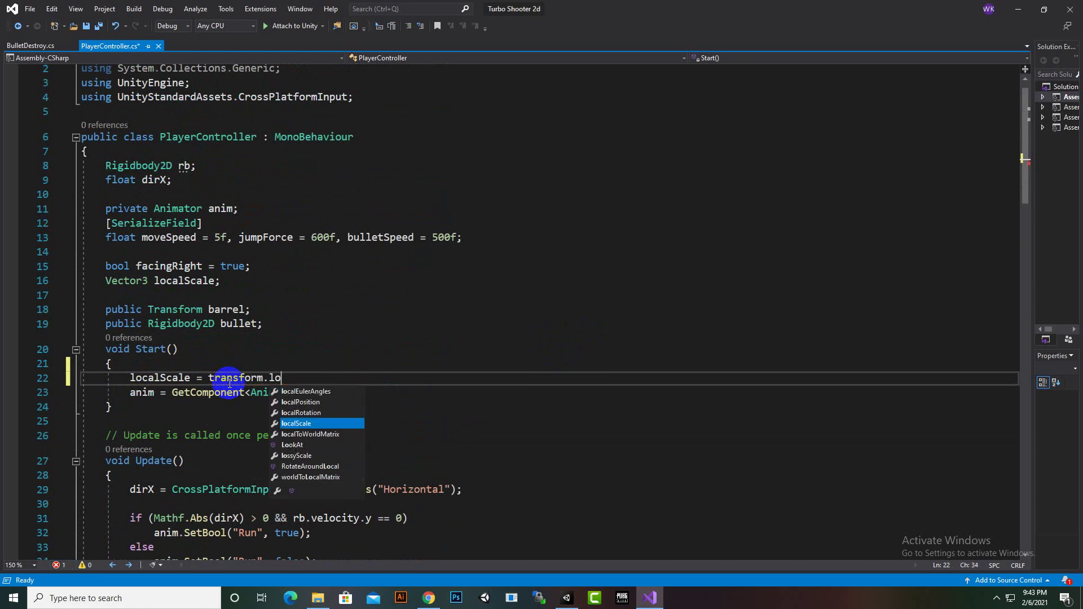
pyautogui.press('Tab')
pyautogui.write(';')
pyautogui.press('Return')
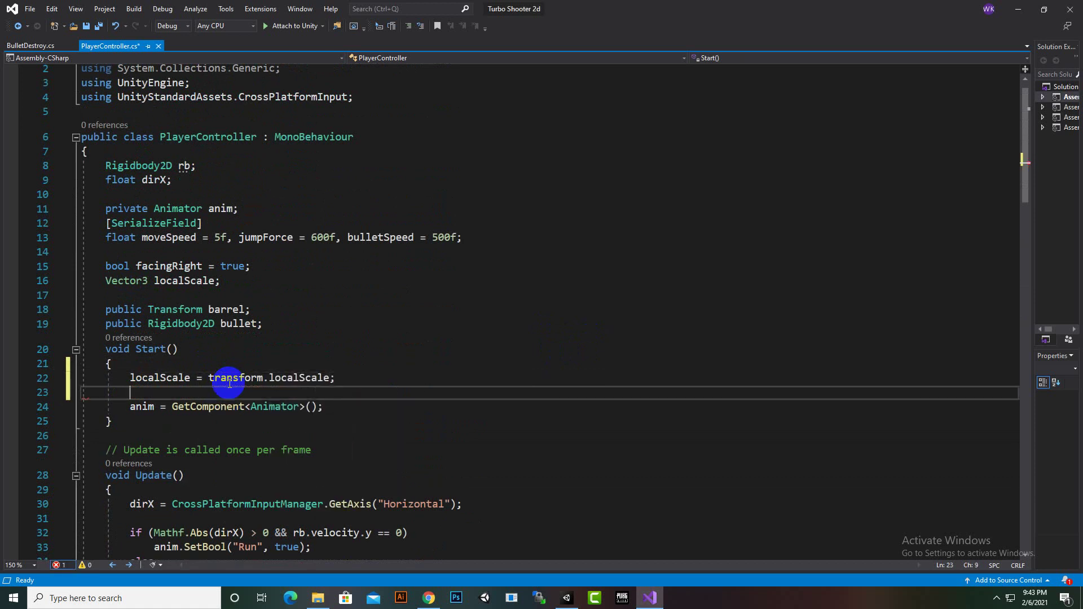
# Add the line rb = GetComponent<Rigidbody2D>(); to Start() above the Animator assignment and save PlayerController.cs.
pyautogui.write('rb')
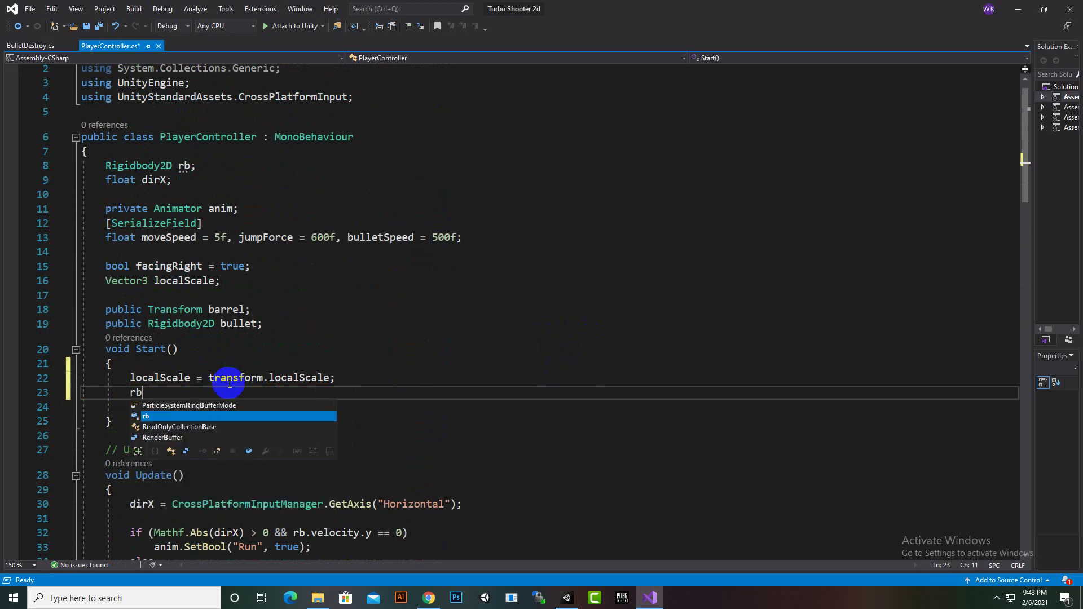
pyautogui.write(' =')
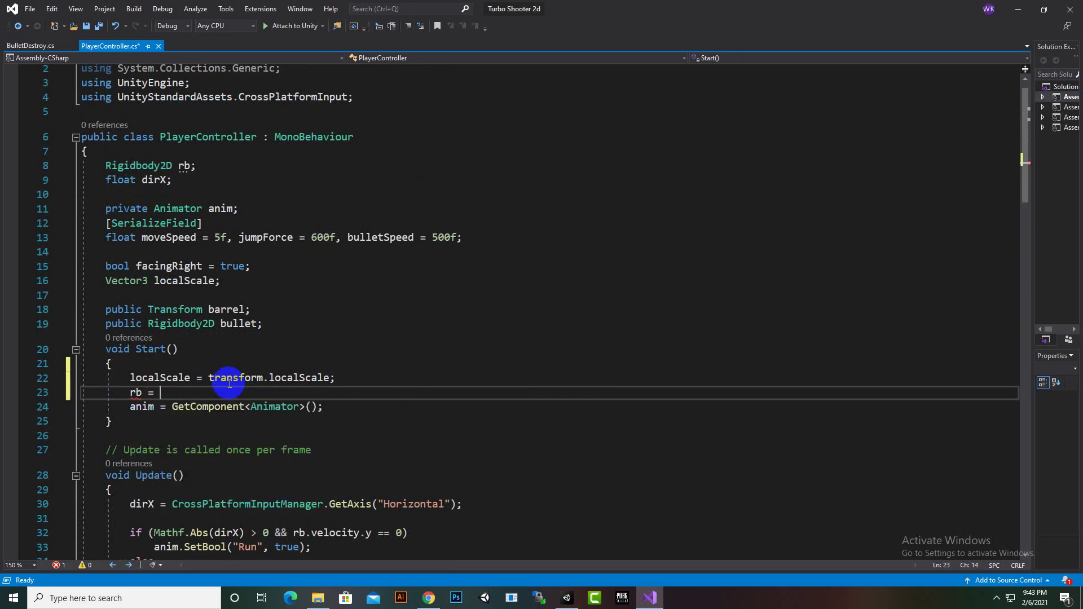
pyautogui.write(' GetComponent<R')
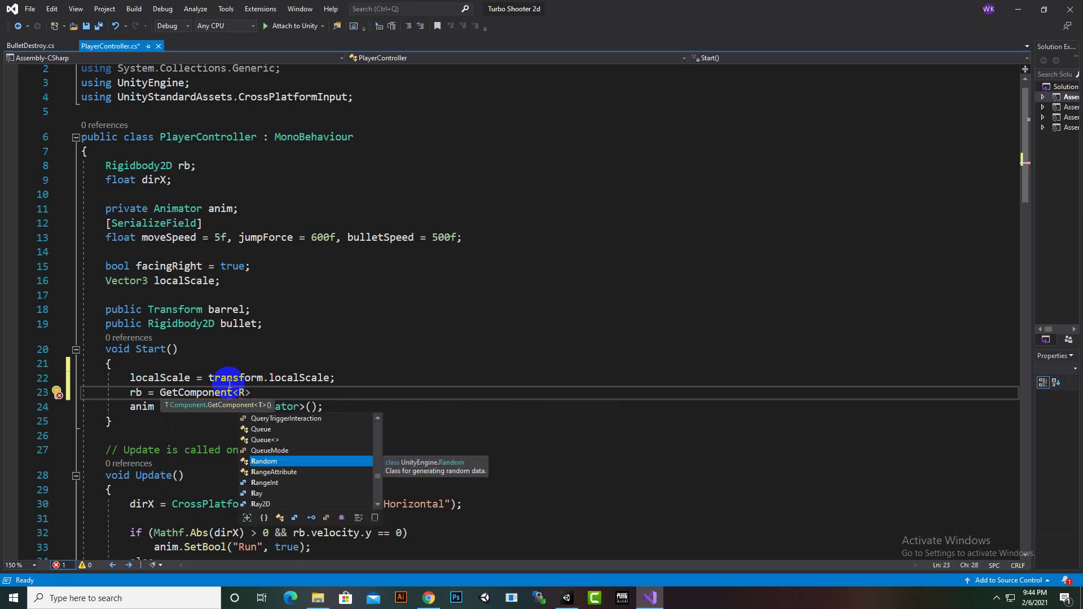
pyautogui.write('igidbody2D>')
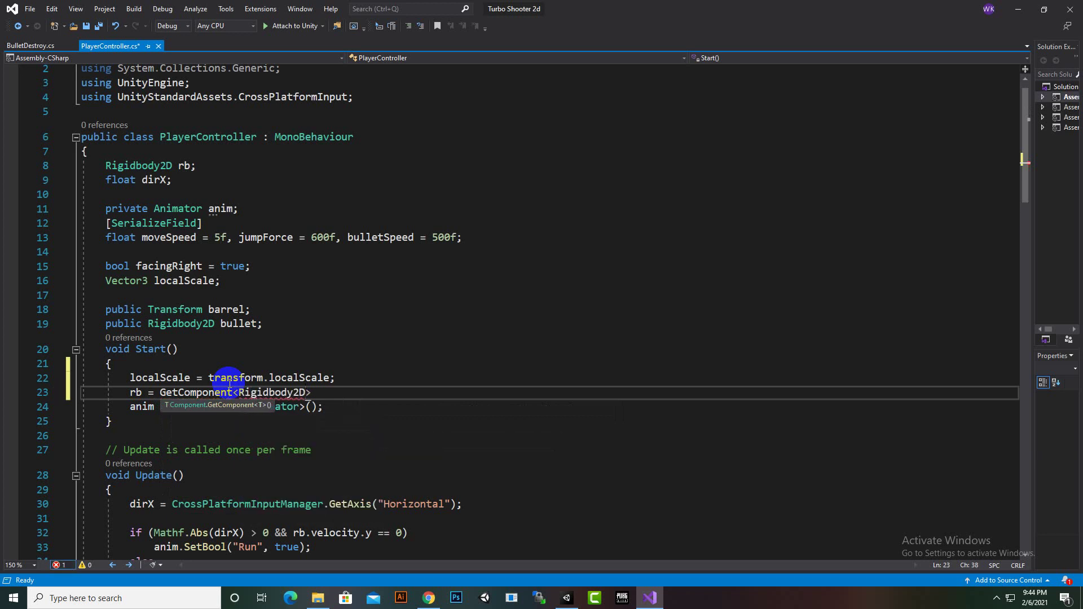
pyautogui.write('(')
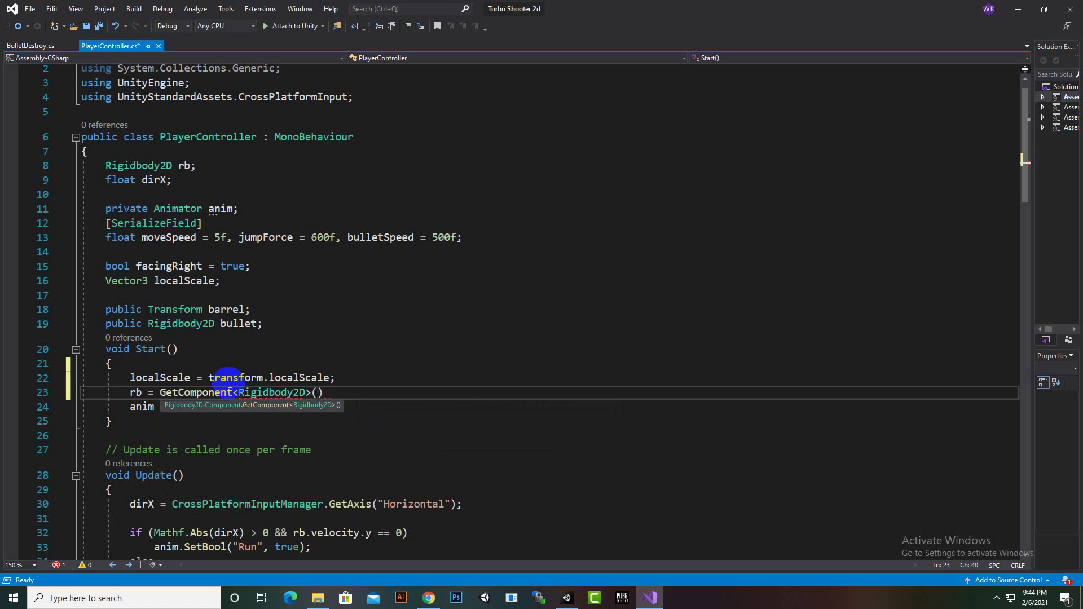
pyautogui.write(')')
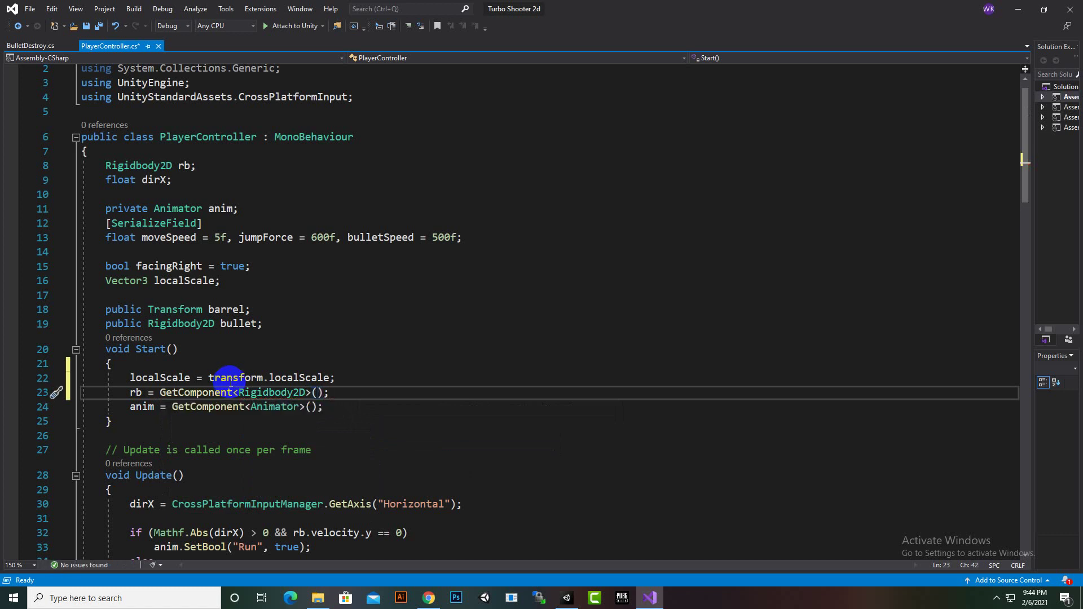
pyautogui.click(227, 393)
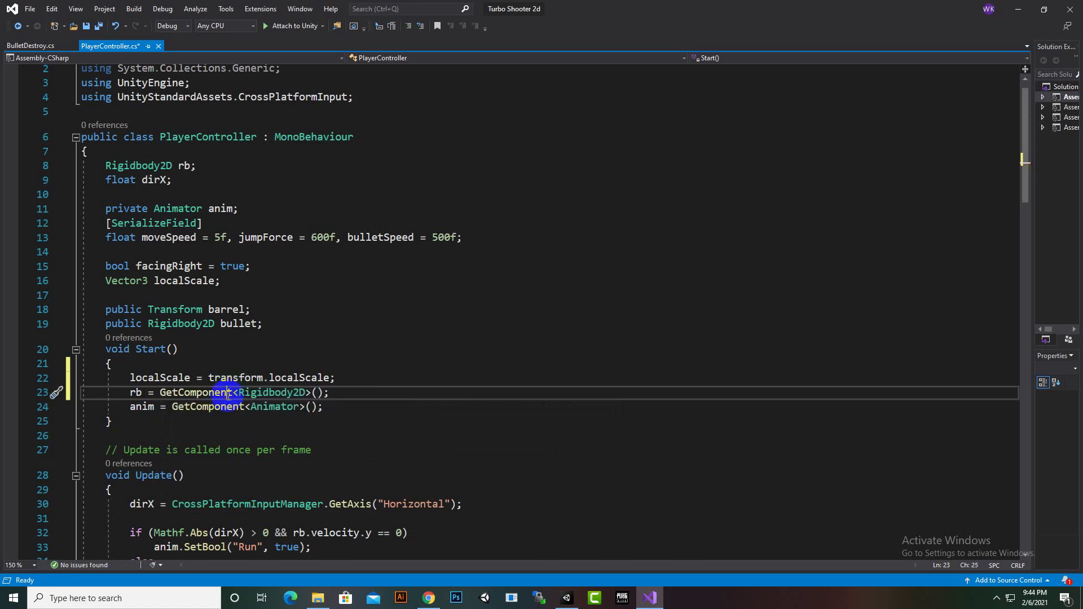
pyautogui.hotkey('ctrl', 's')
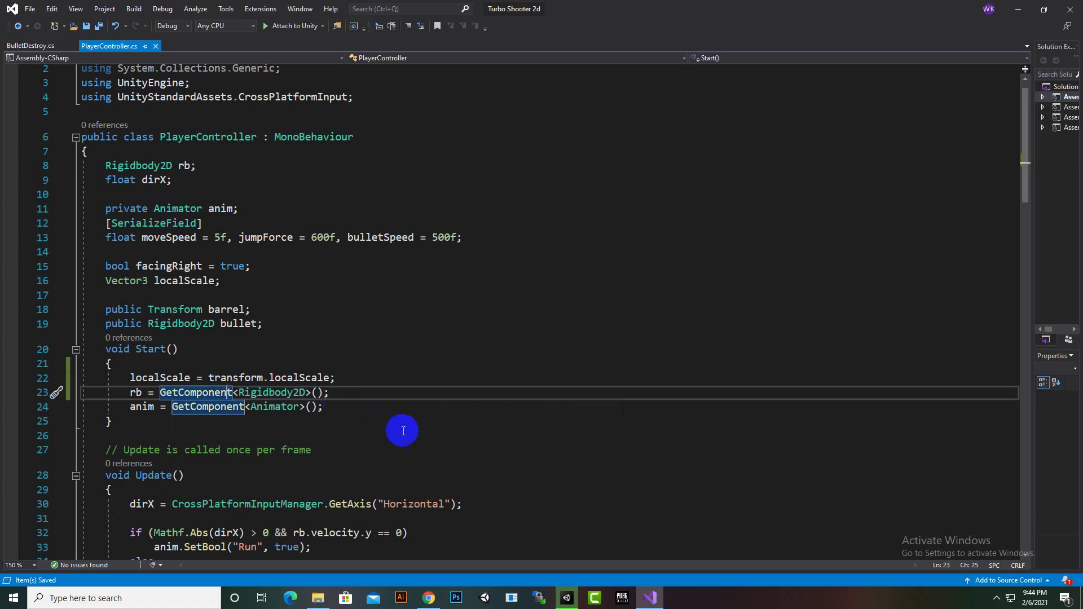
# Switch back to the Unity editor, close the Scripts folder window, and clear the console messages.
pyautogui.scroll(1, 407, 426)
pyautogui.click(341, 115)
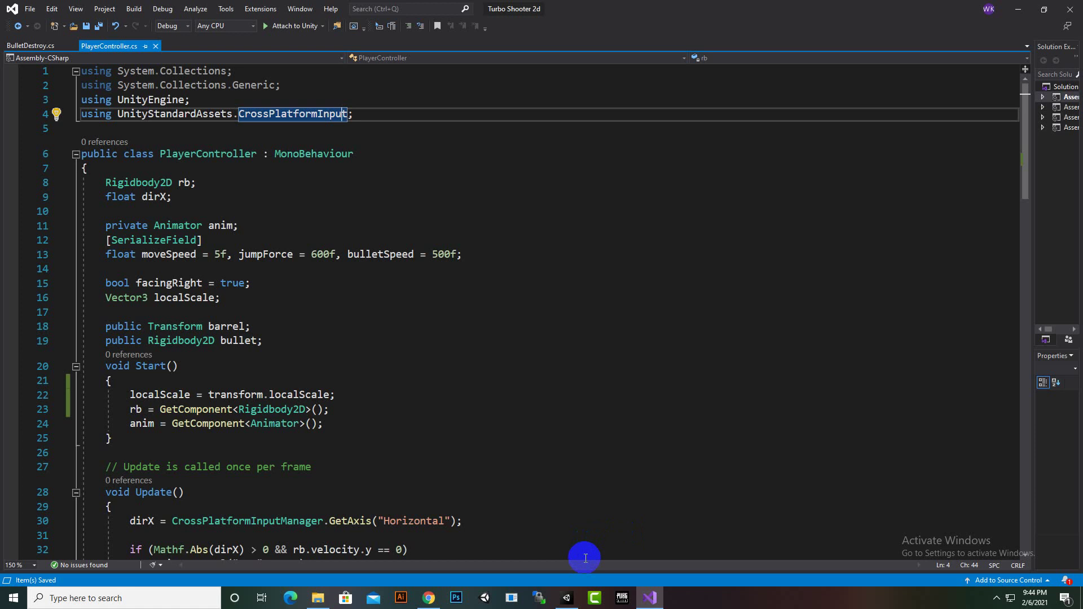
pyautogui.moveTo(564, 602)
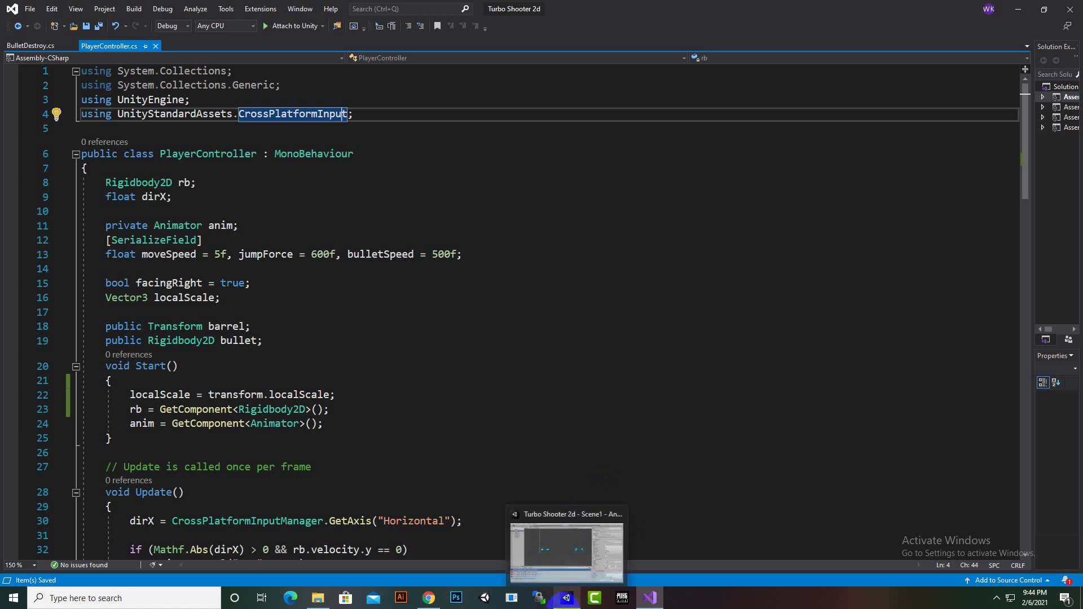
pyautogui.click(1018, 7)
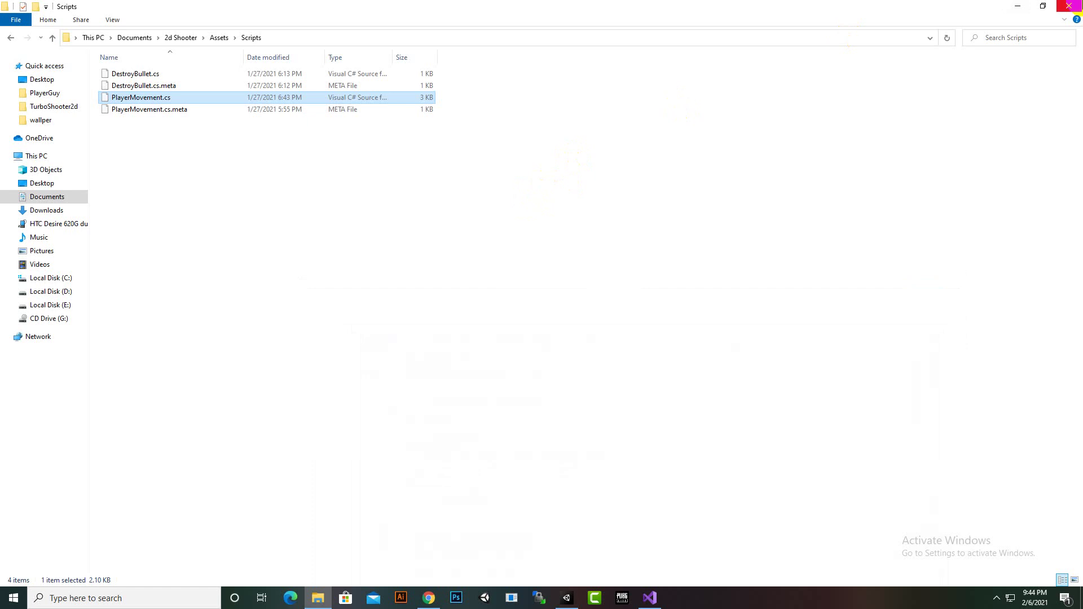
pyautogui.click(1069, 7)
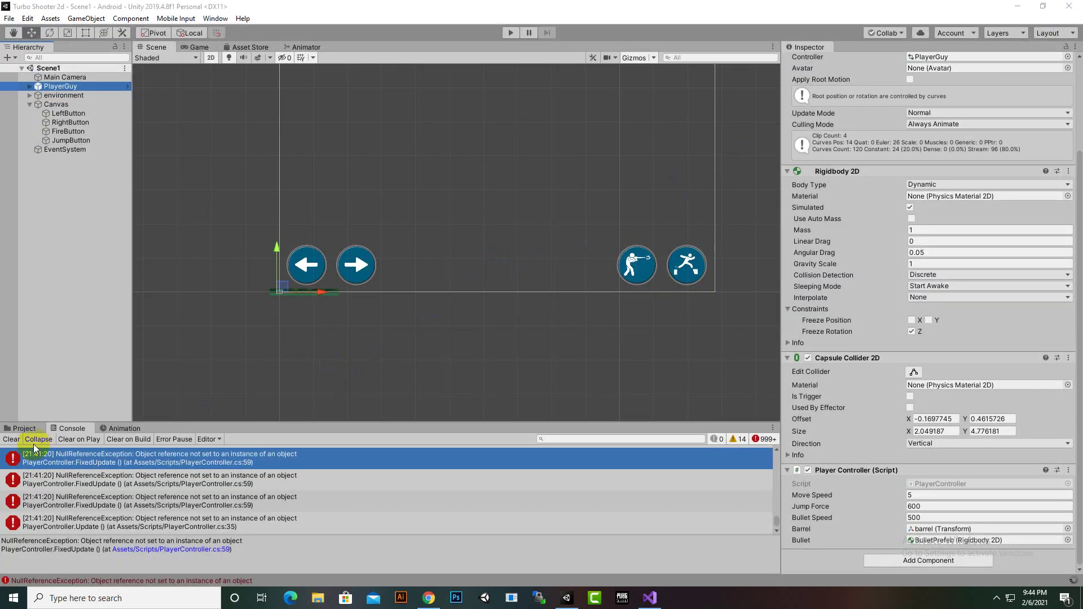
pyautogui.click(16, 444)
pyautogui.click(12, 445)
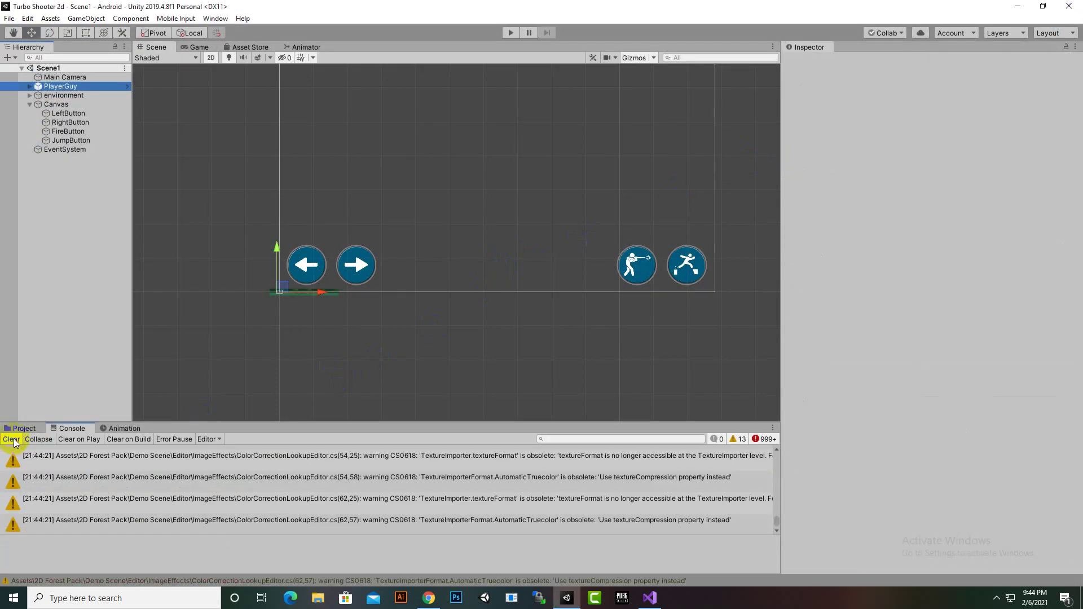
# Play the scene and test moving the player with the right and left buttons several times.
pyautogui.click(508, 33)
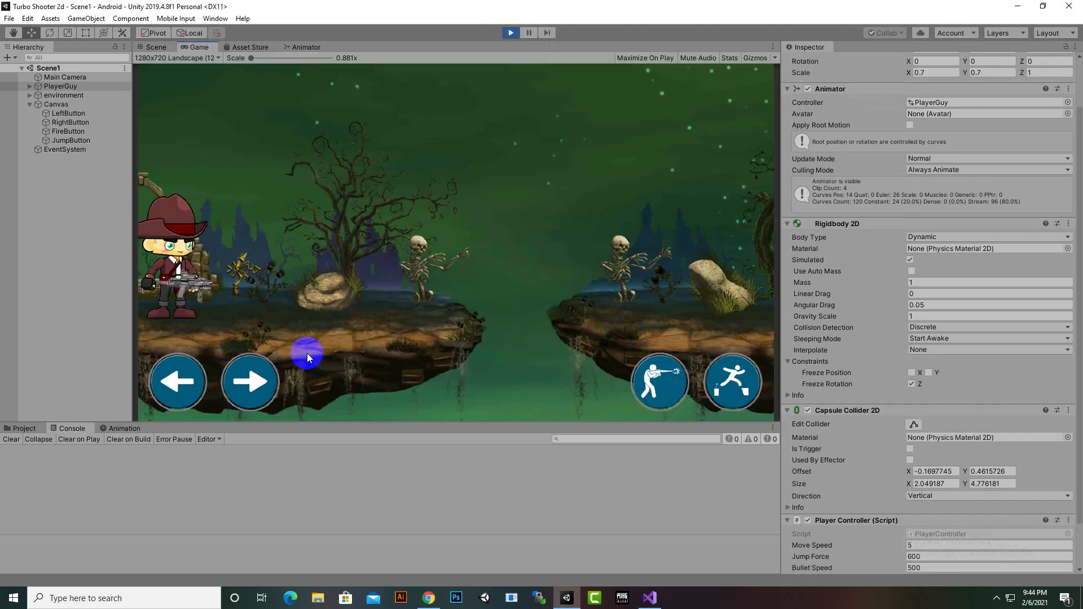
pyautogui.click(260, 389)
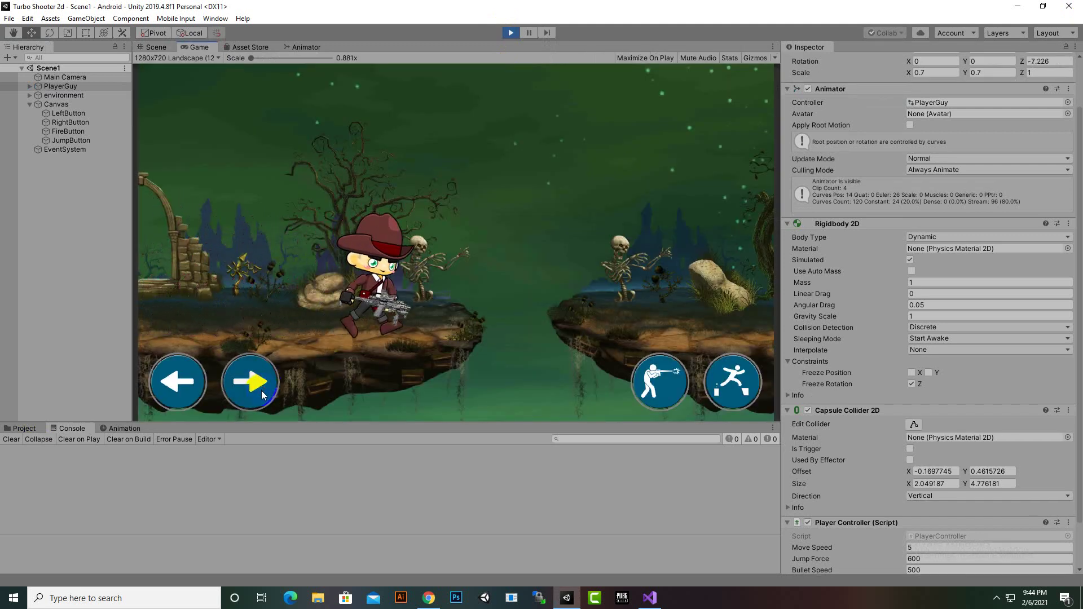
pyautogui.click(187, 398)
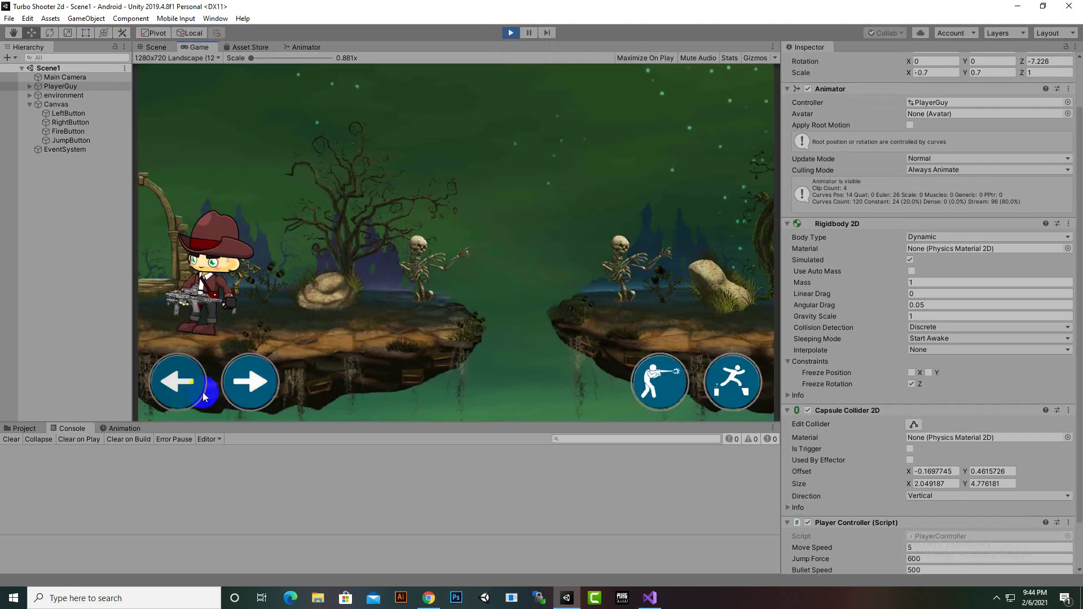
pyautogui.click(237, 384)
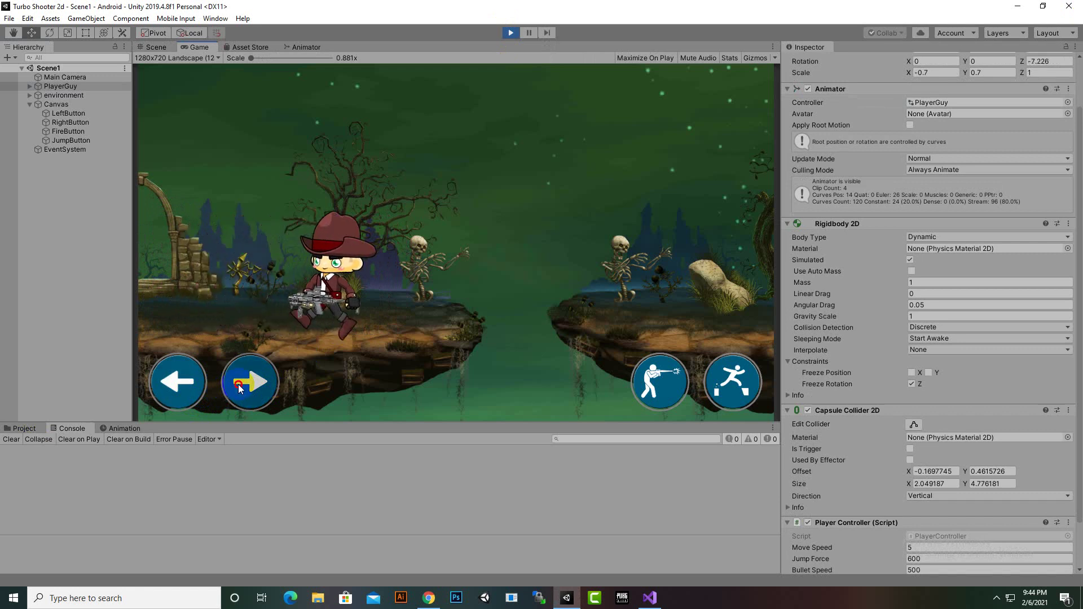
pyautogui.click(172, 394)
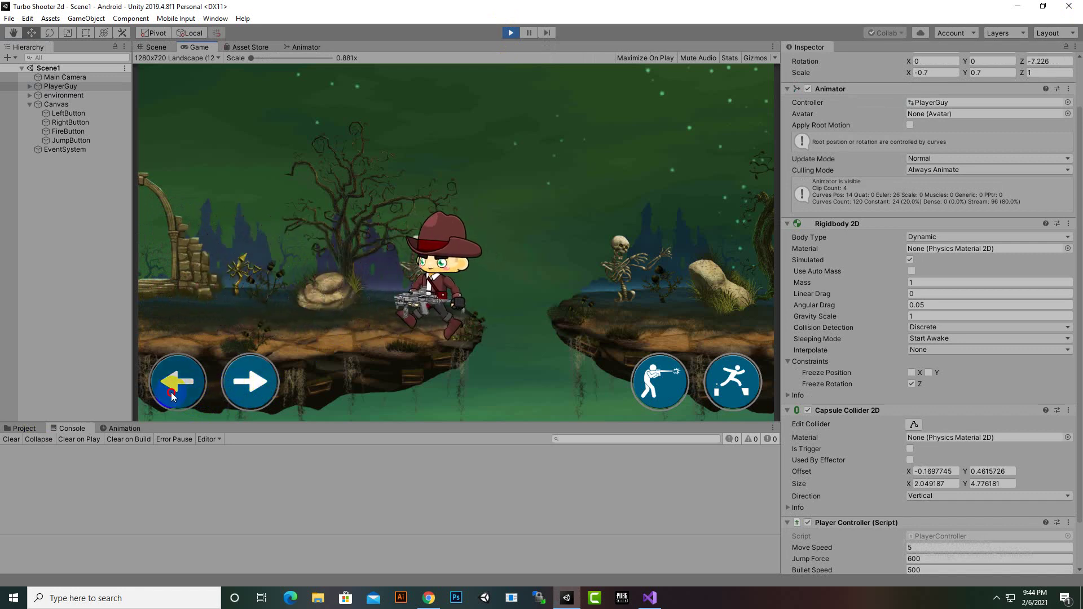
pyautogui.click(246, 388)
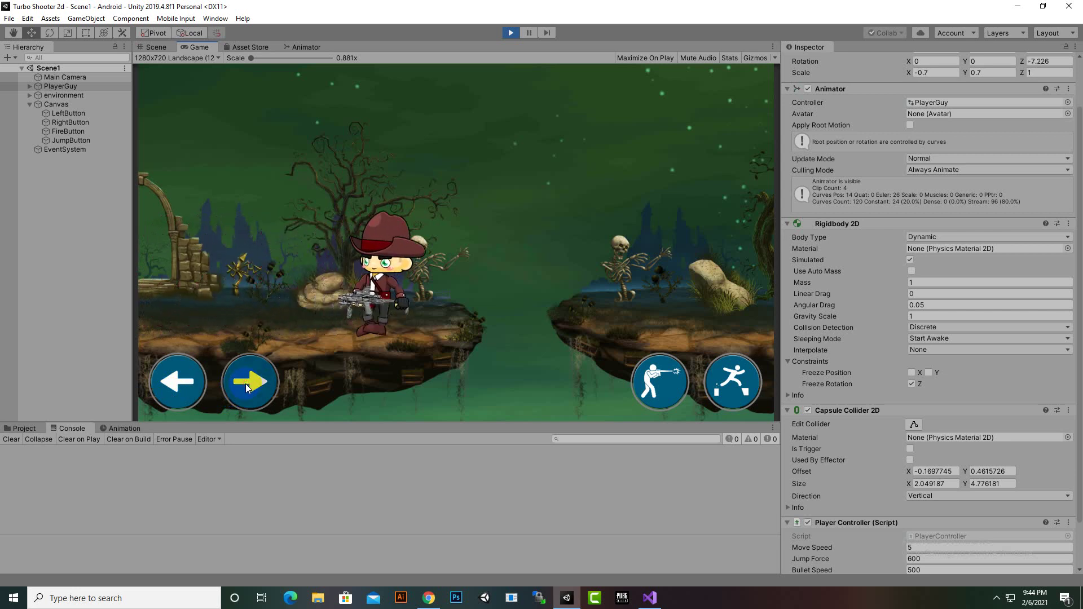
pyautogui.click(182, 392)
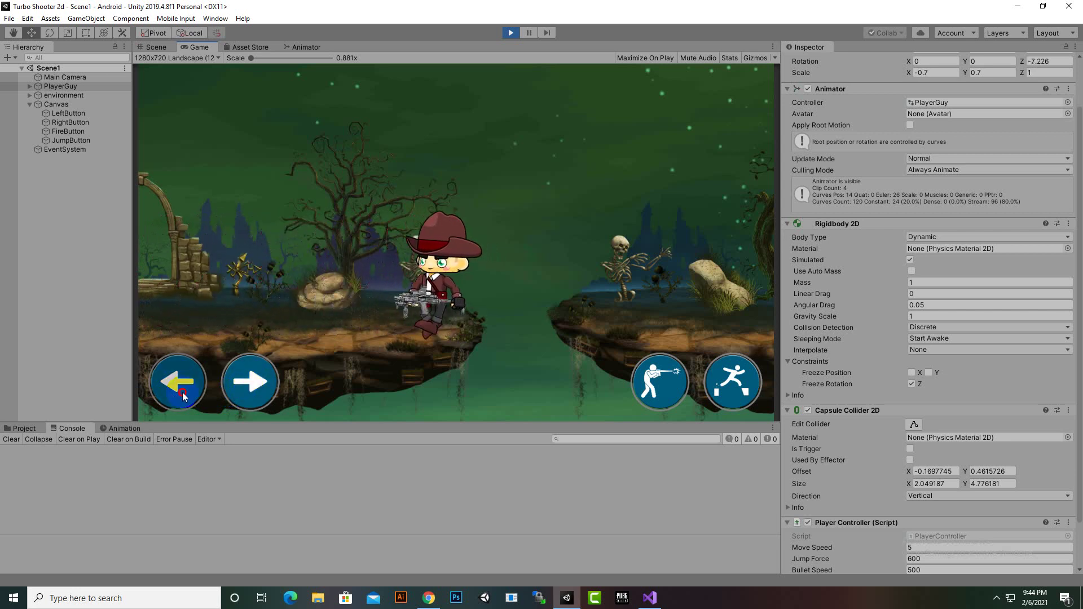
pyautogui.click(251, 383)
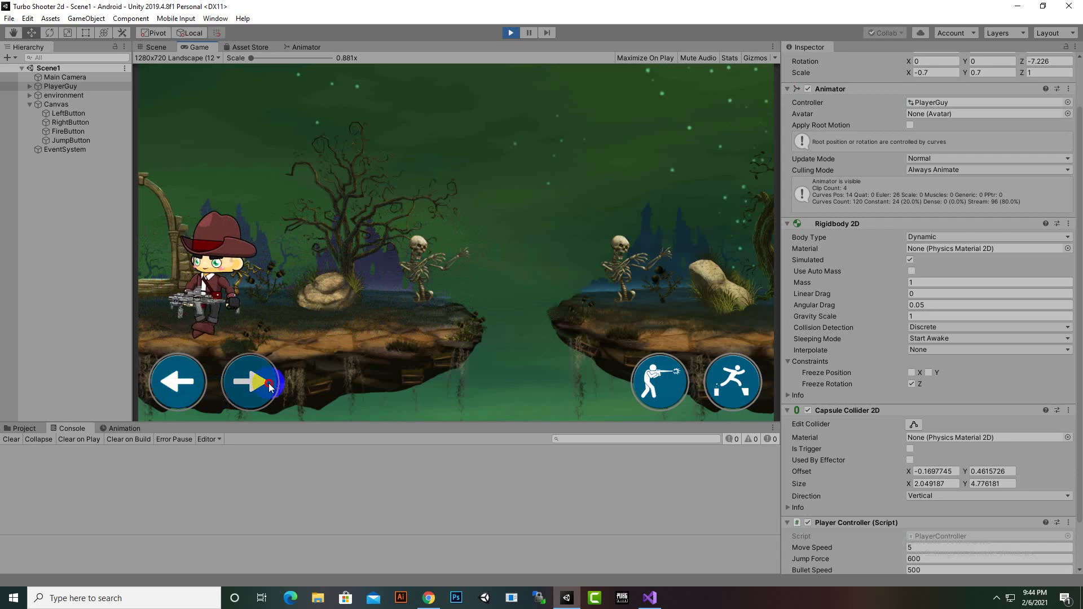
# Test the fire and jump buttons together with left and right movement across the platforms, and stop playback.
pyautogui.click(635, 388)
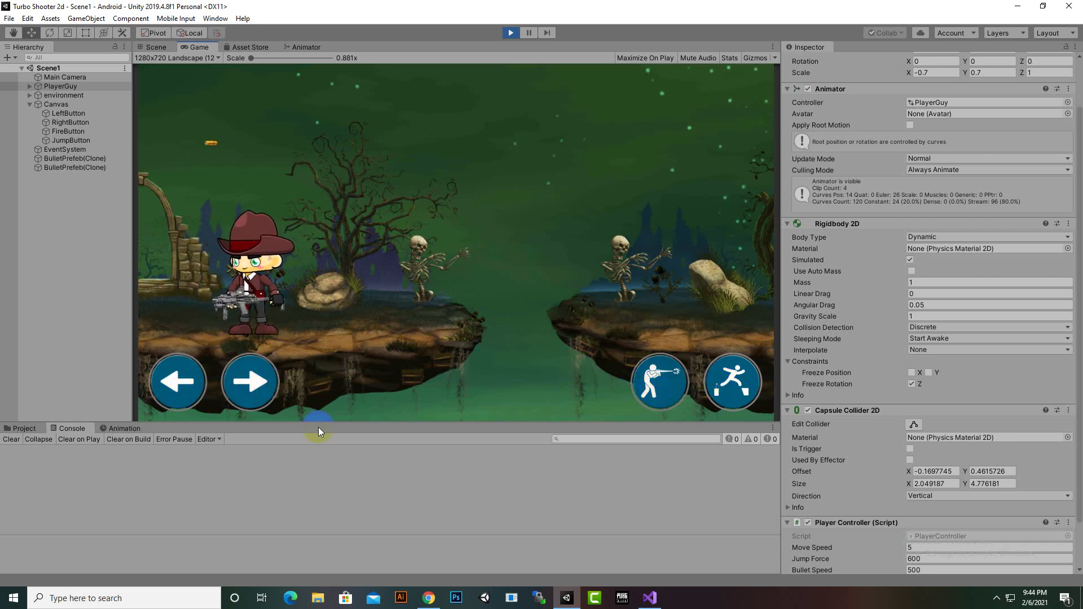
pyautogui.click(240, 401)
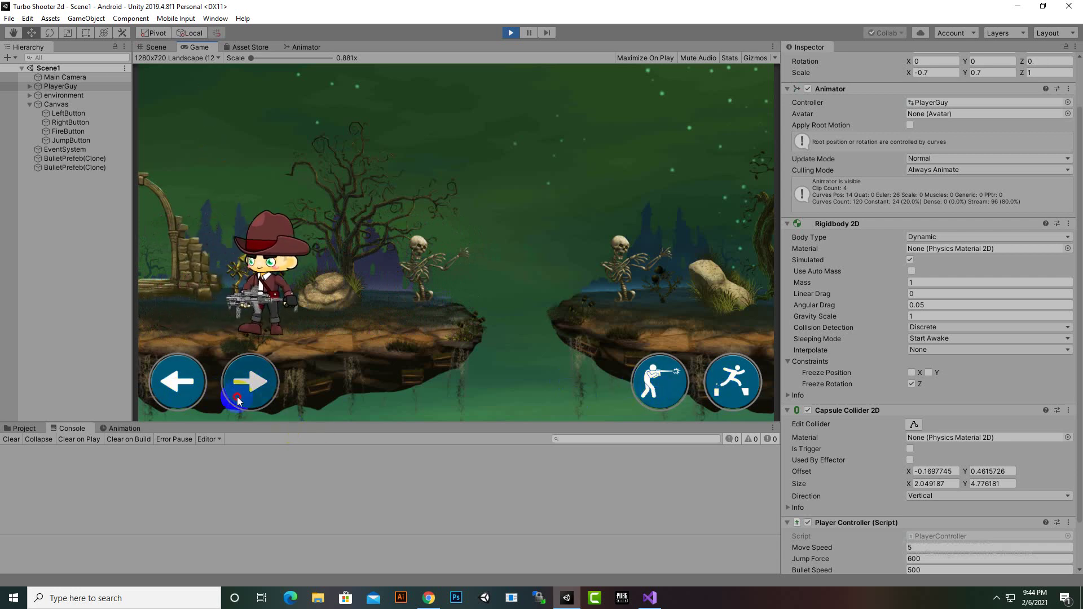
pyautogui.click(661, 390)
pyautogui.click(733, 382)
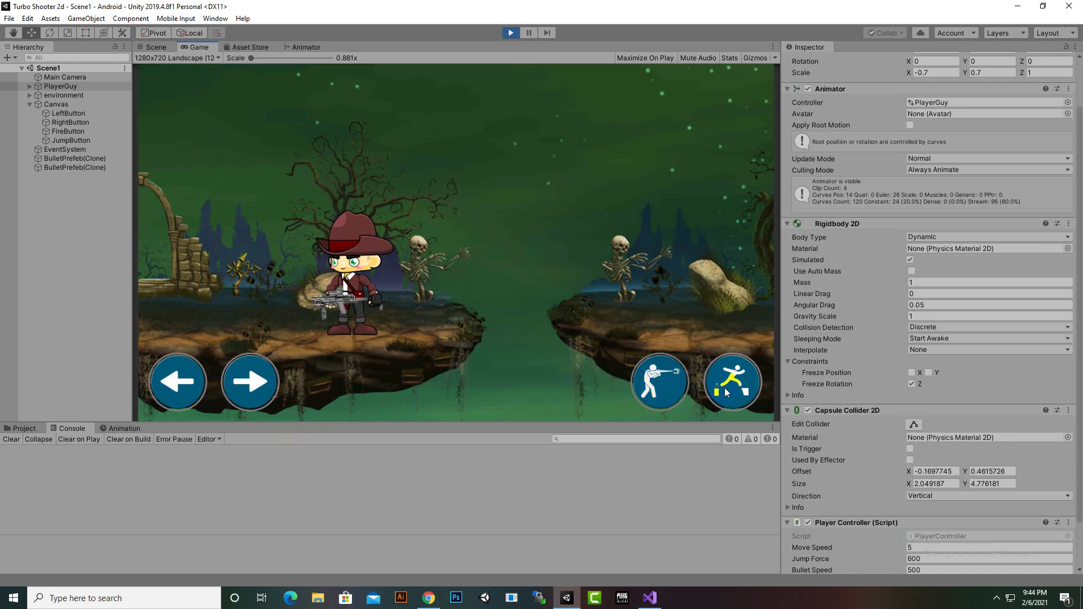
pyautogui.click(357, 384)
pyautogui.click(260, 391)
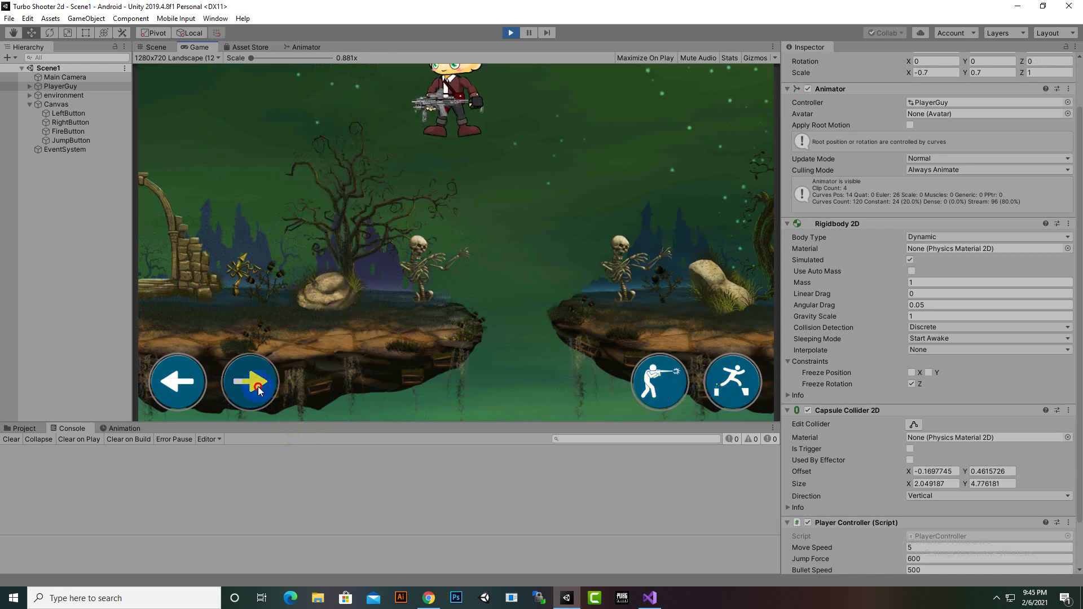
pyautogui.click(732, 381)
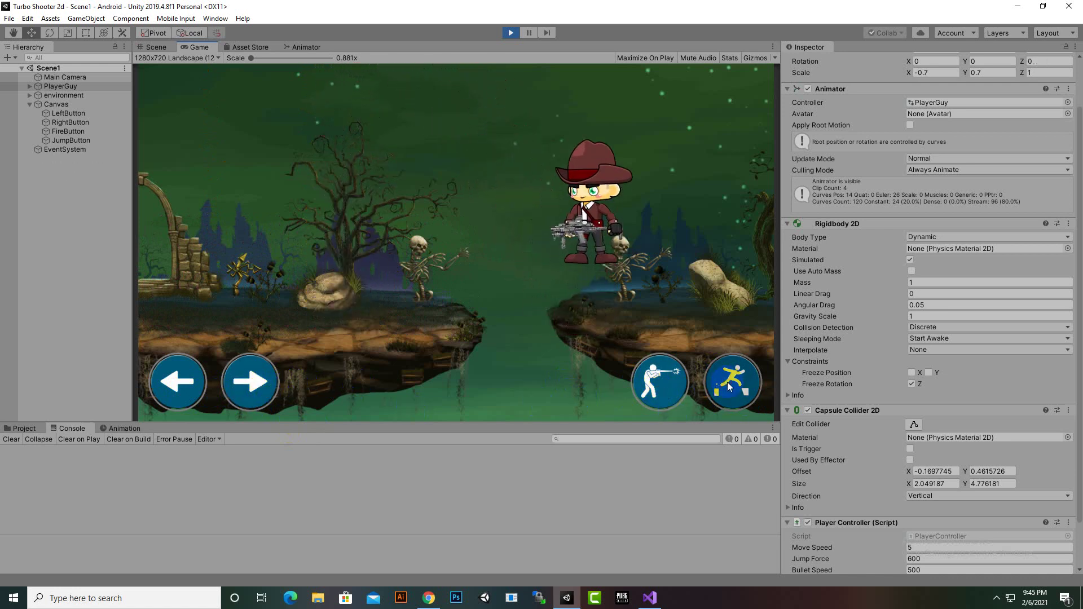
pyautogui.click(331, 380)
pyautogui.click(251, 383)
pyautogui.click(154, 399)
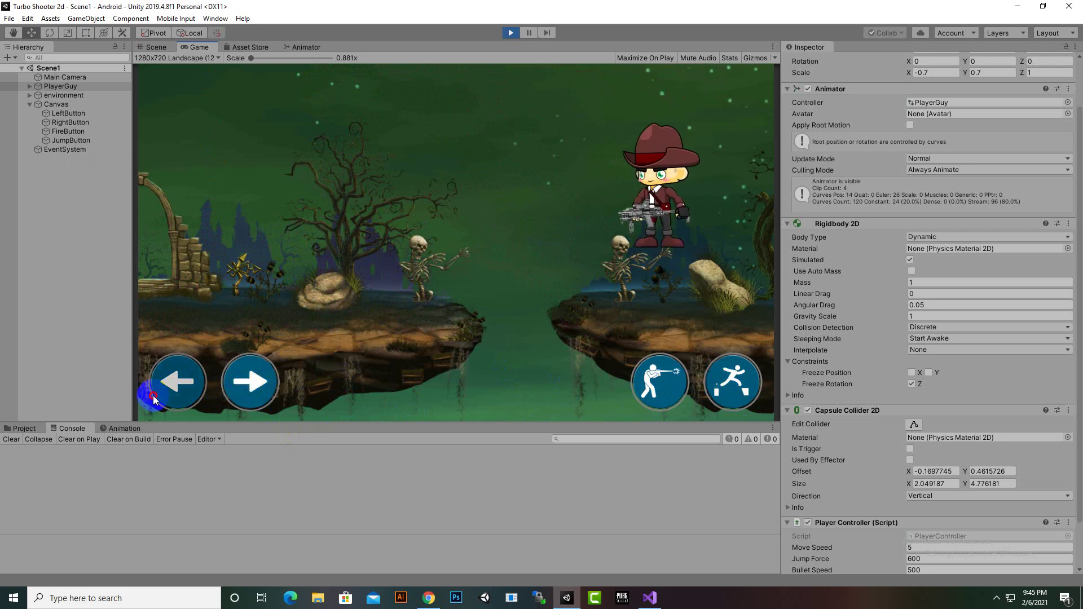
pyautogui.click(257, 401)
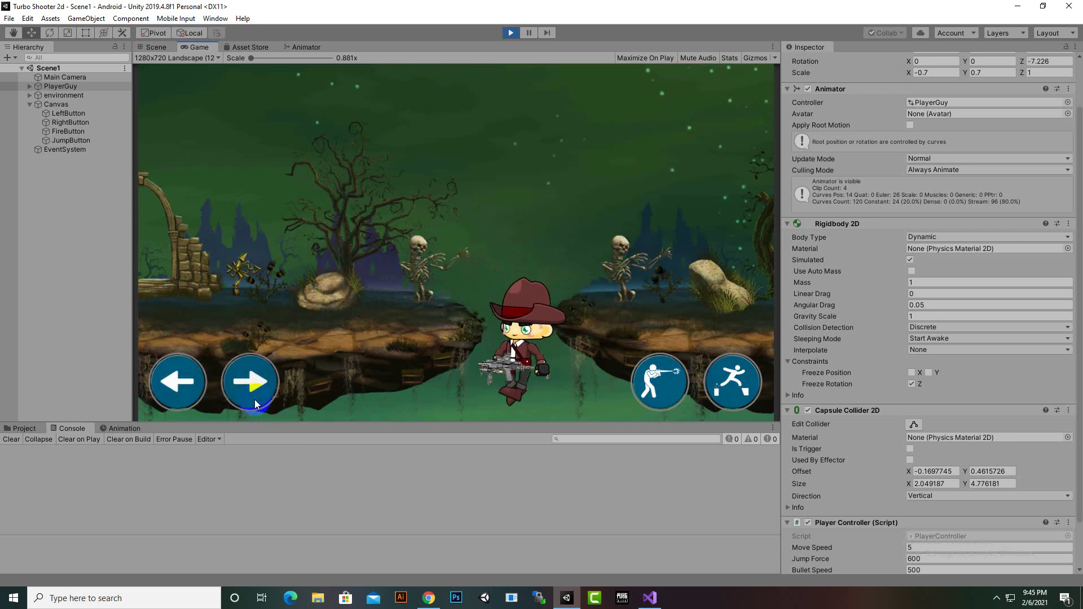
pyautogui.click(519, 32)
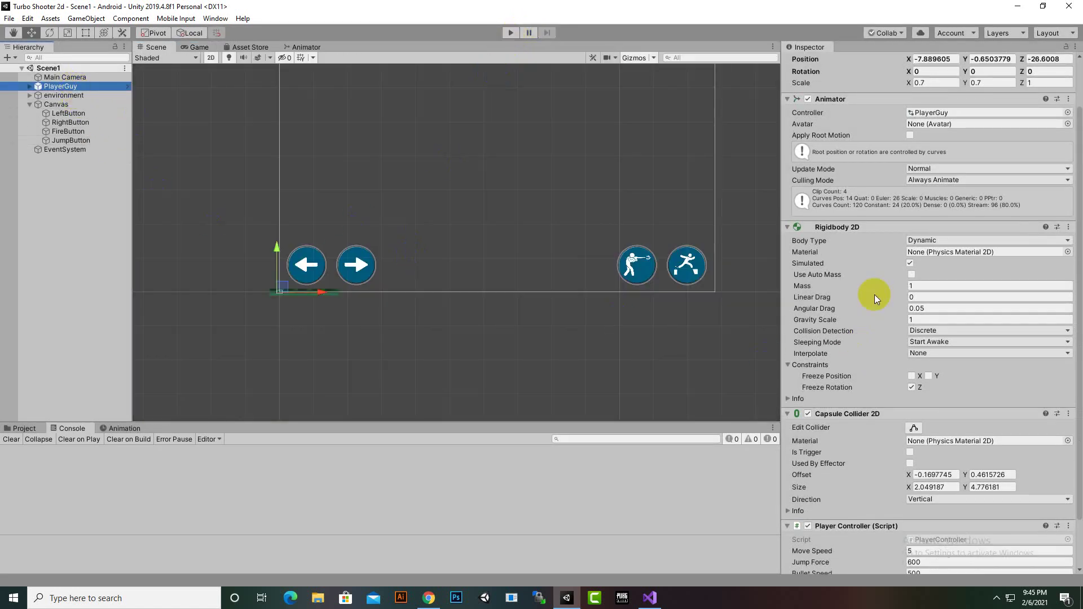
# Open the PlayerGuy prefab and set its Player Controller Jump Force to 300.
pyautogui.scroll(3, 880, 237)
pyautogui.click(851, 87)
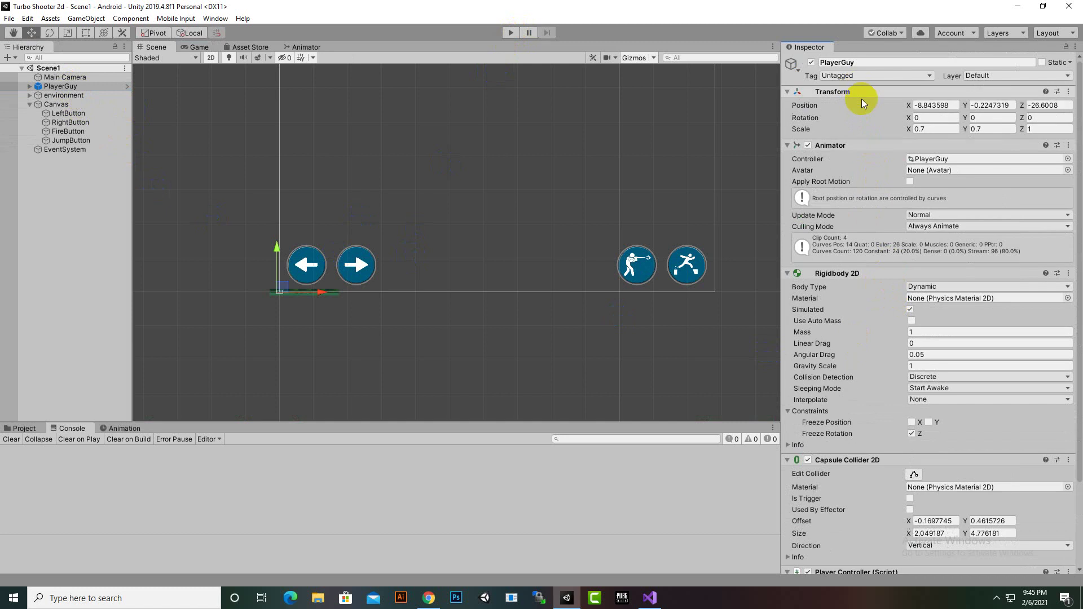
pyautogui.scroll(-3, 919, 310)
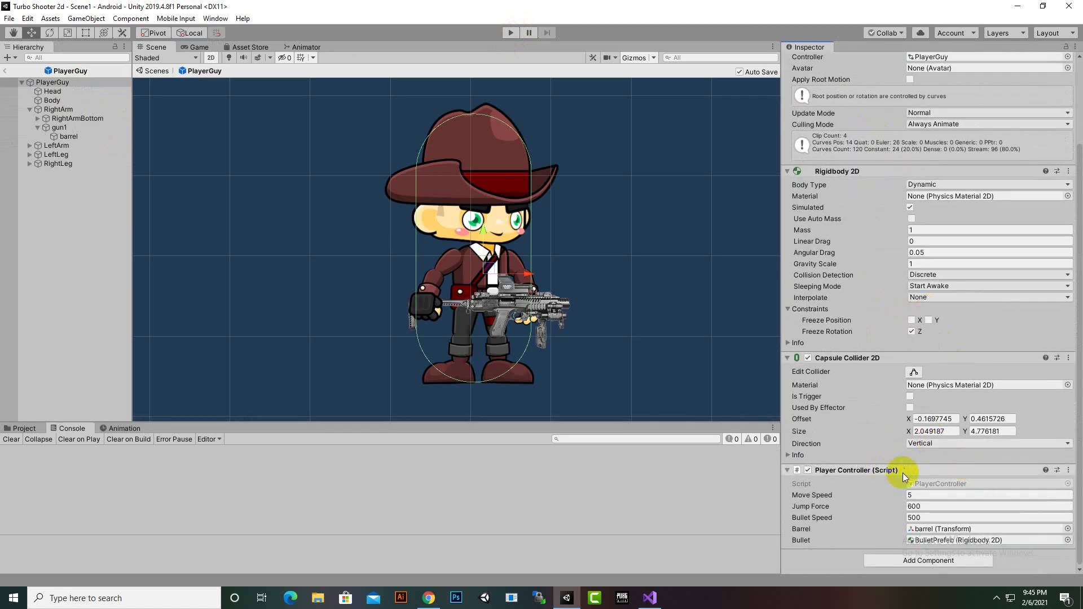
pyautogui.click(934, 507)
pyautogui.click(909, 517)
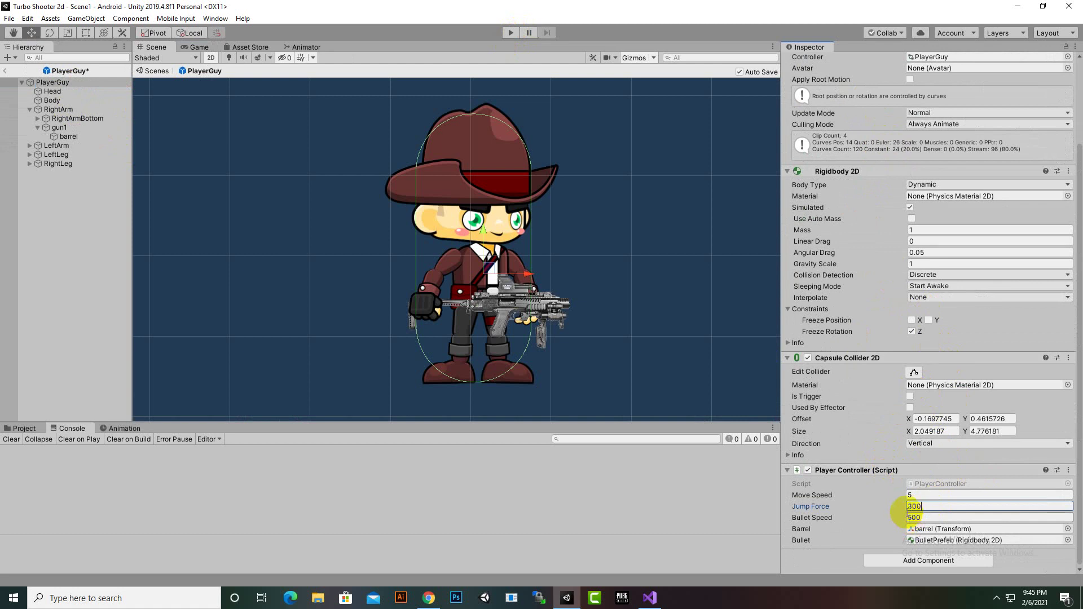
pyautogui.press('Tab')
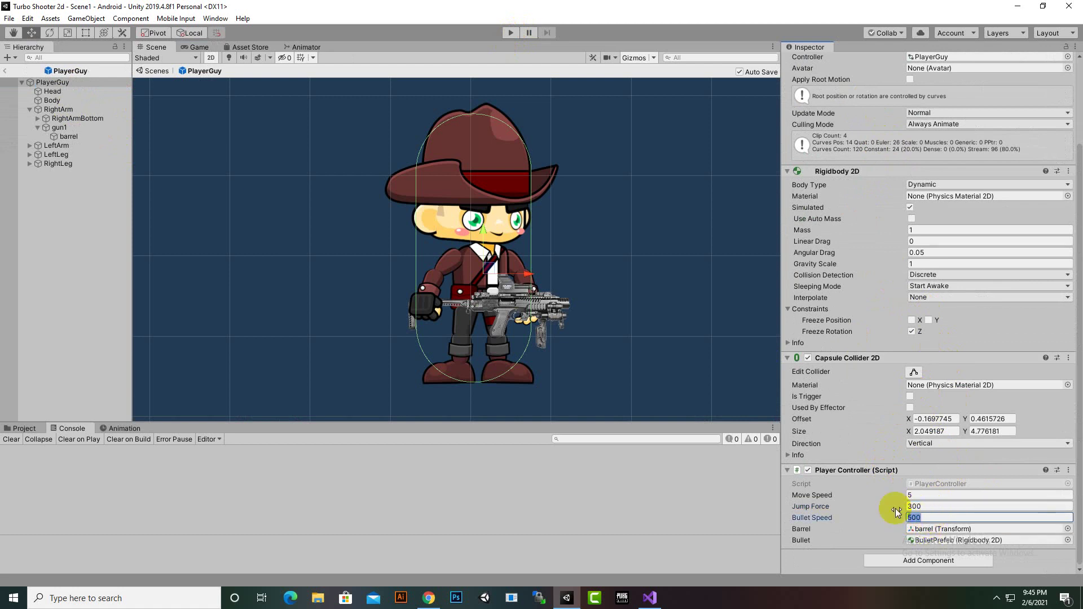
# Set the Z rotation of the PlayerGuy gun's barrel object to -90.
pyautogui.click(68, 137)
pyautogui.scroll(4, 598, 316)
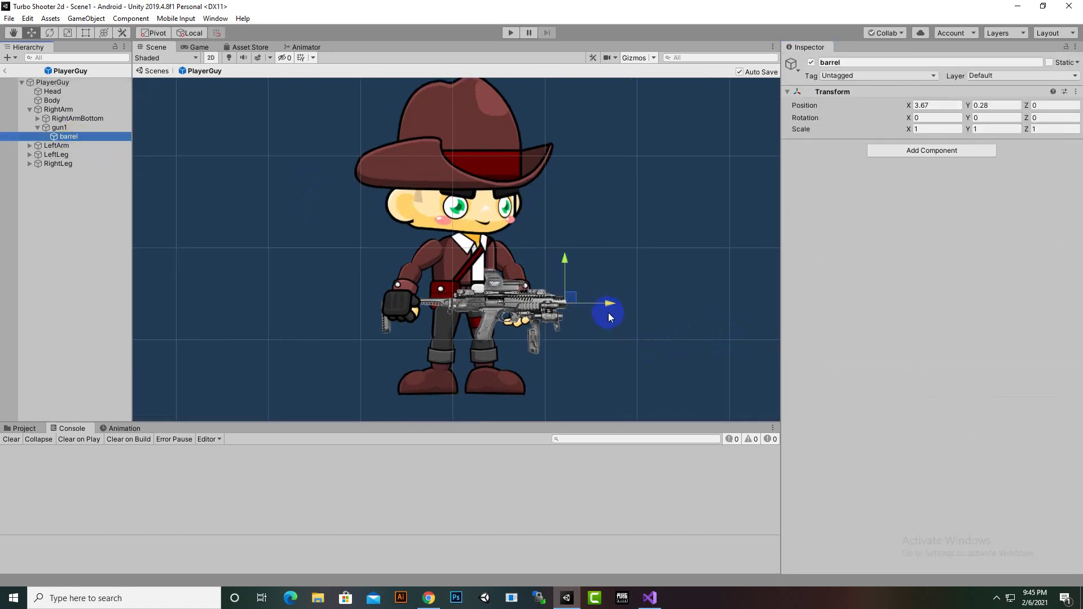
pyautogui.scroll(2, 614, 312)
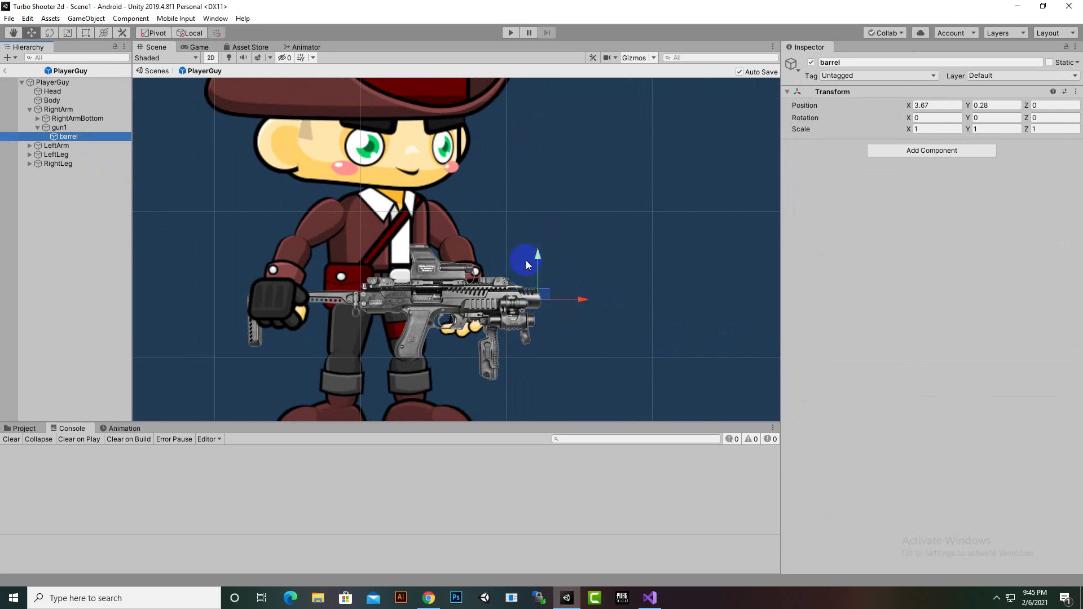
pyautogui.click(50, 34)
pyautogui.moveTo(567, 270); pyautogui.dragTo(581, 293)
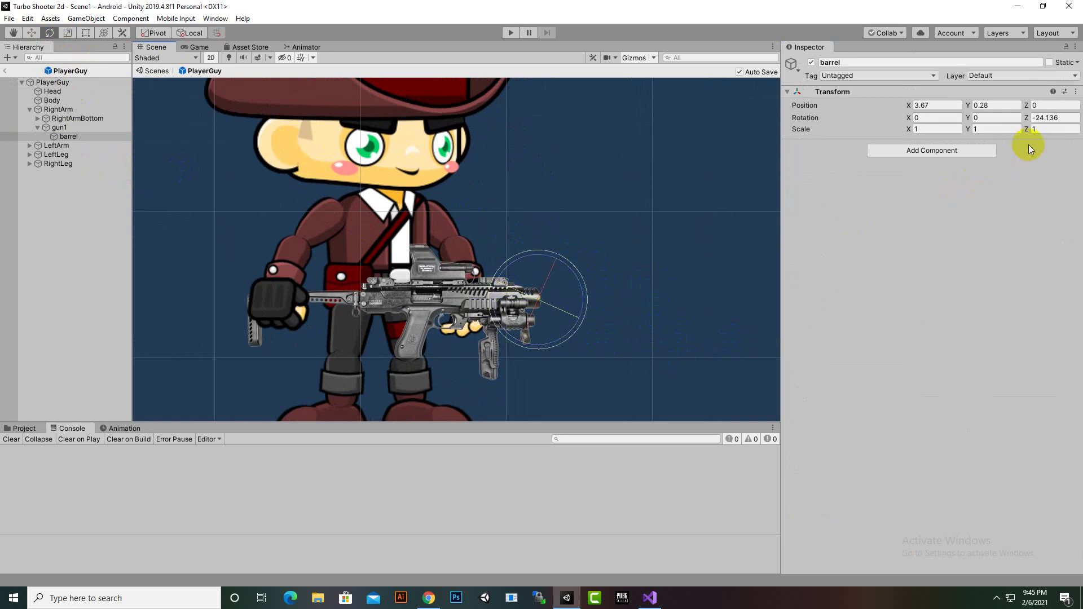
pyautogui.click(1038, 117)
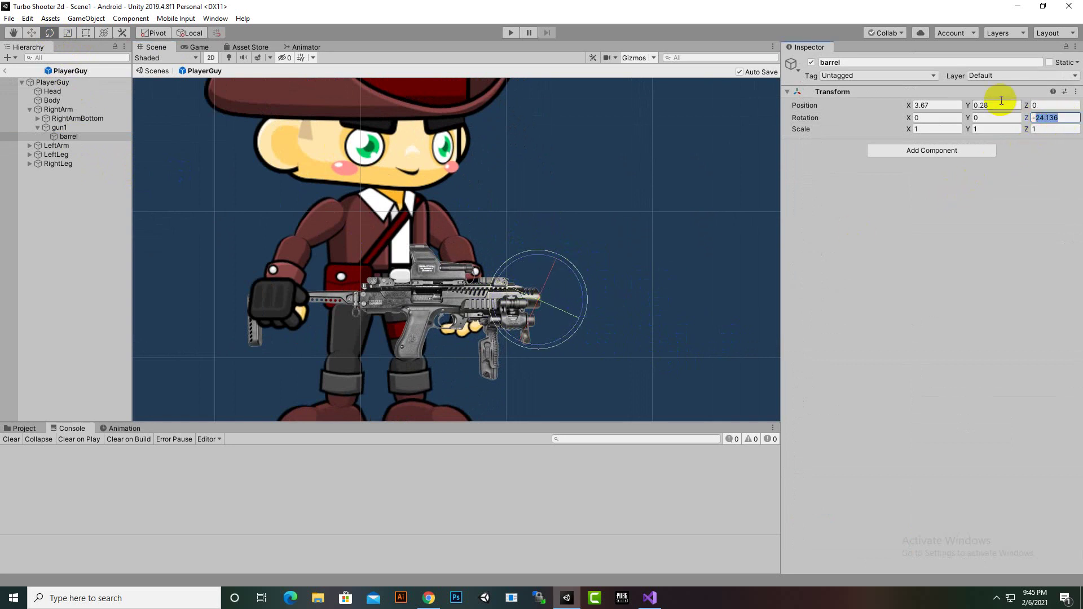
pyautogui.click(31, 33)
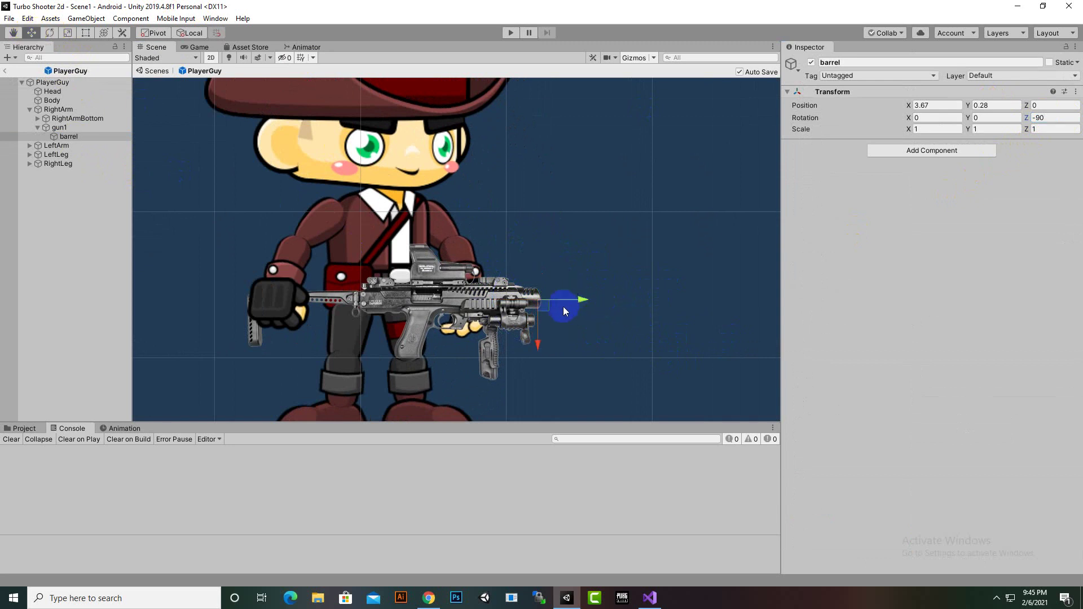
# Play the scene, test moving both ways and firing with the on-screen buttons, and stop playback.
pyautogui.click(508, 33)
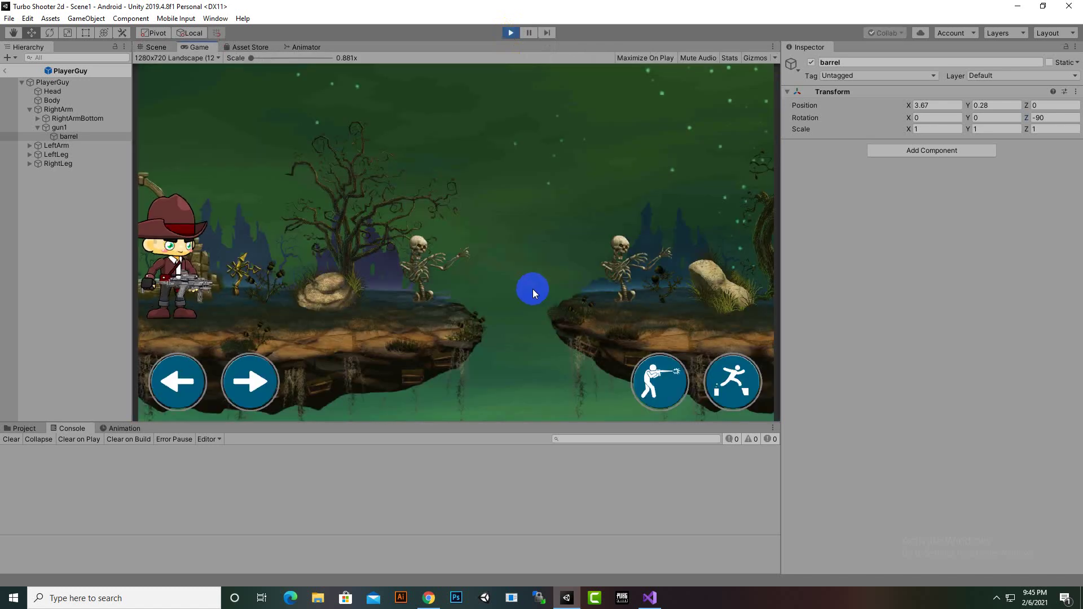
pyautogui.click(266, 381)
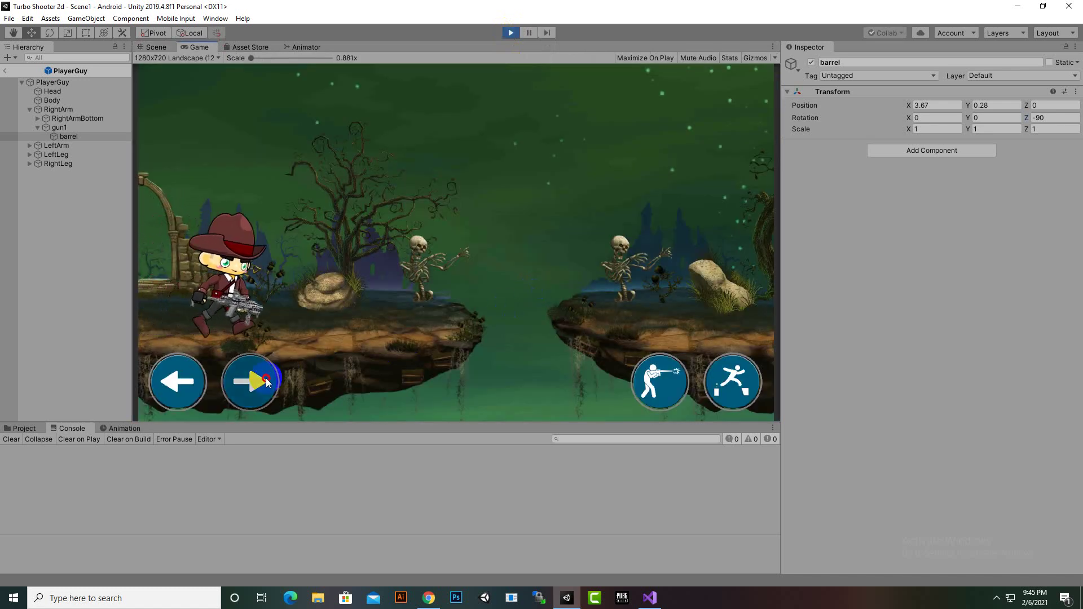
pyautogui.click(192, 387)
pyautogui.moveTo(239, 389); pyautogui.dragTo(276, 379)
pyautogui.click(665, 385)
pyautogui.click(664, 385)
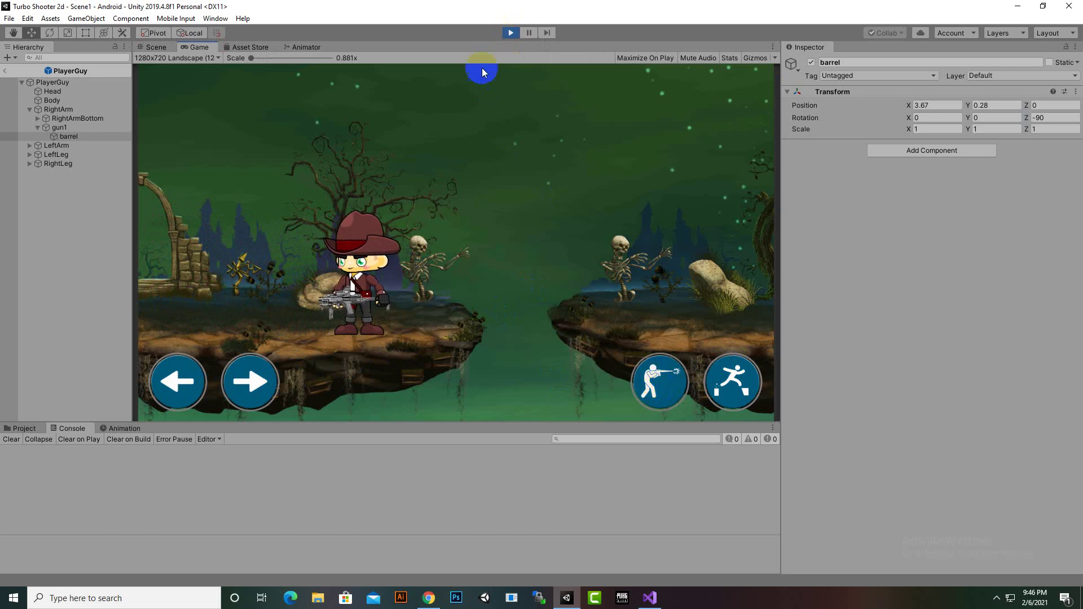
pyautogui.click(513, 32)
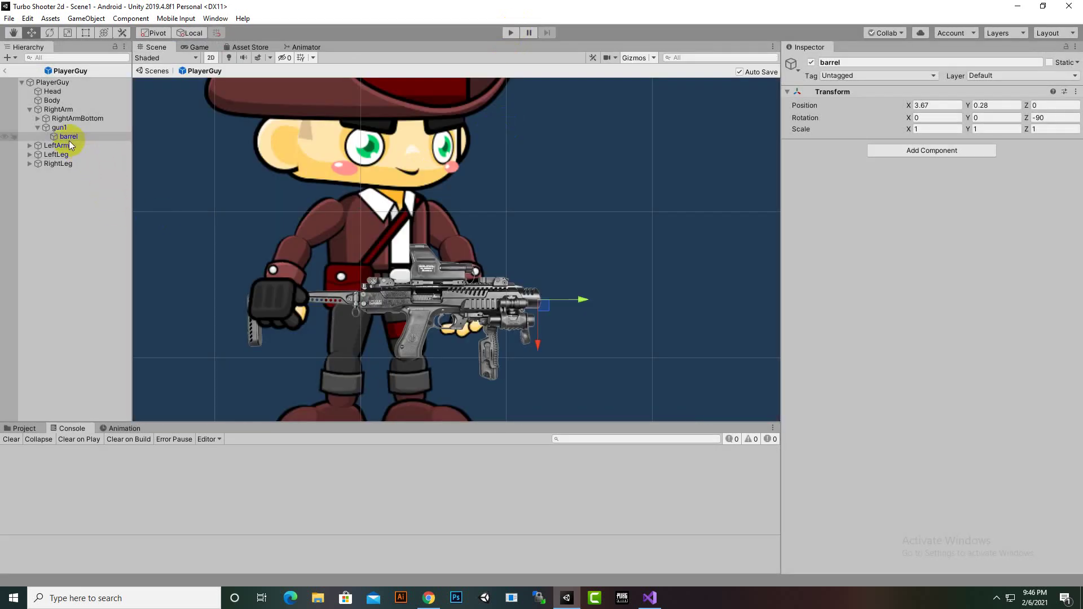
# Recheck the barrel's orientation, and open BulletPrefeb from the Prefebs folder to inspect its components.
pyautogui.click(63, 129)
pyautogui.click(66, 137)
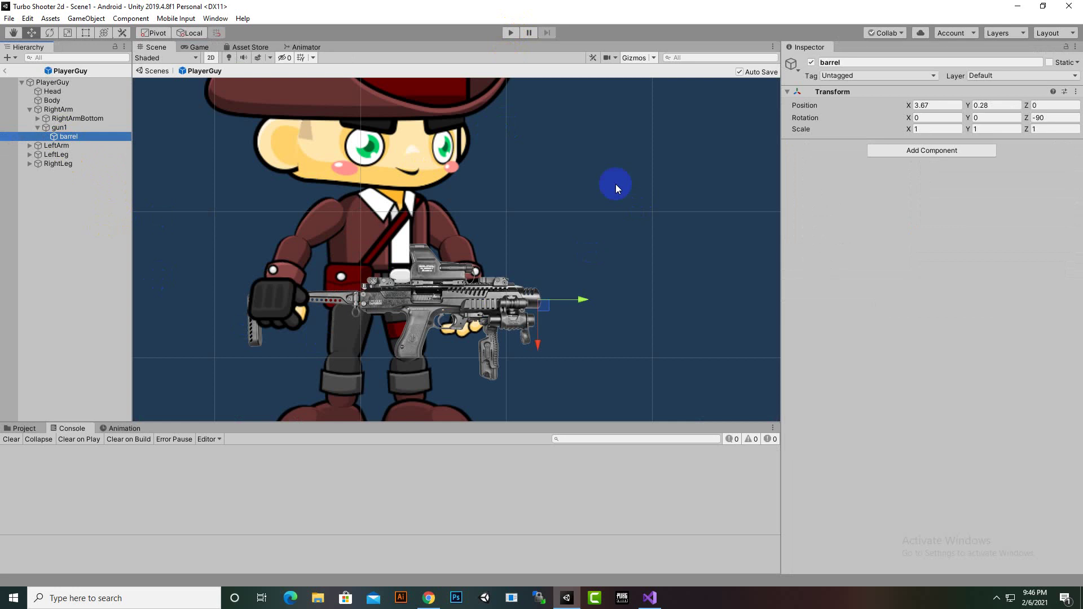
pyautogui.click(19, 428)
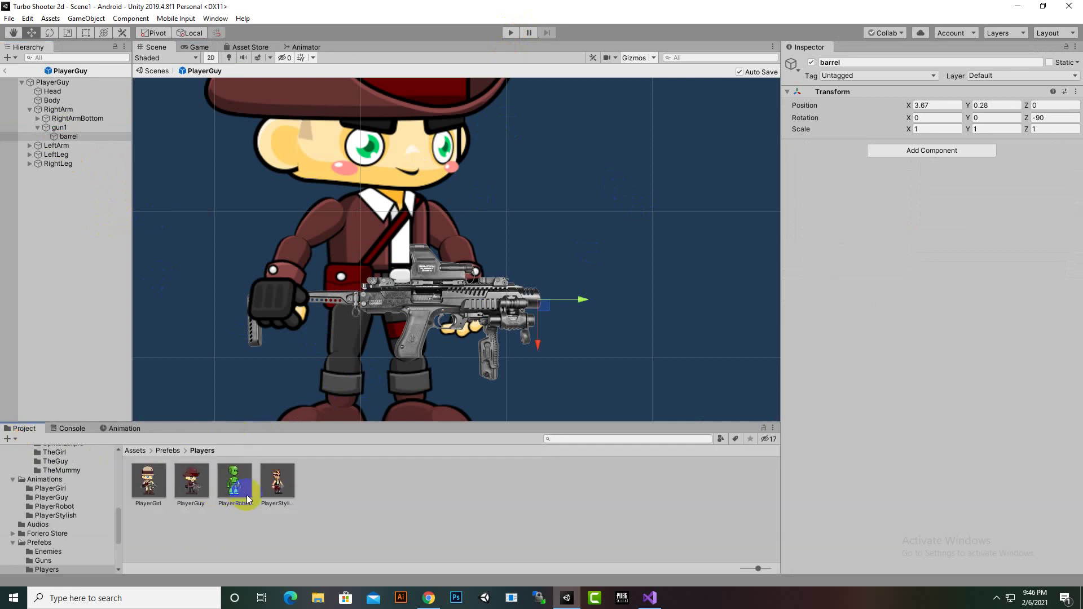
pyautogui.click(168, 451)
pyautogui.click(270, 488)
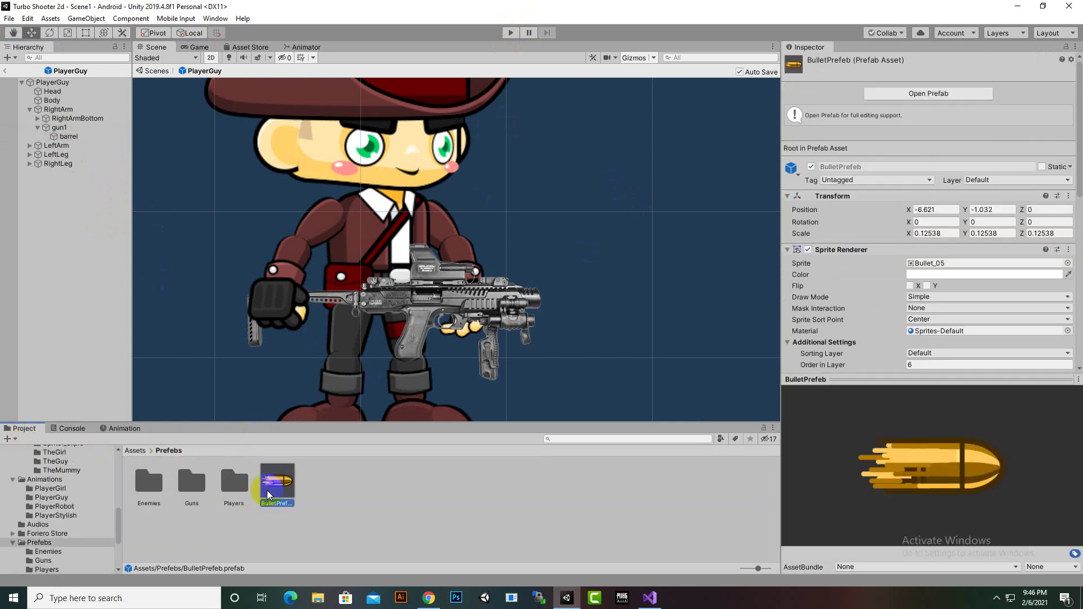
pyautogui.click(908, 93)
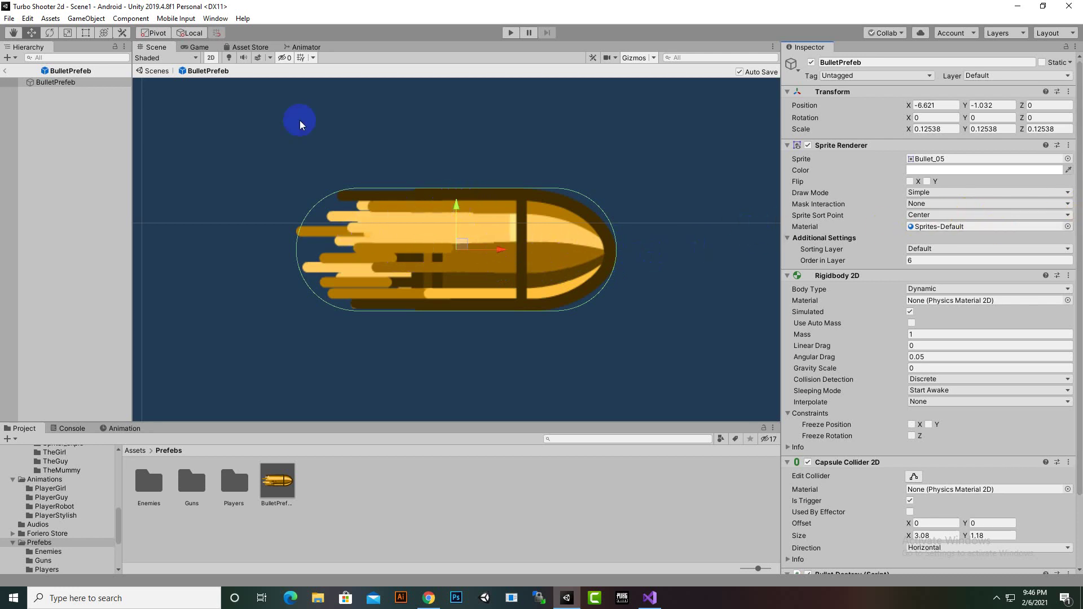
pyautogui.click(6, 82)
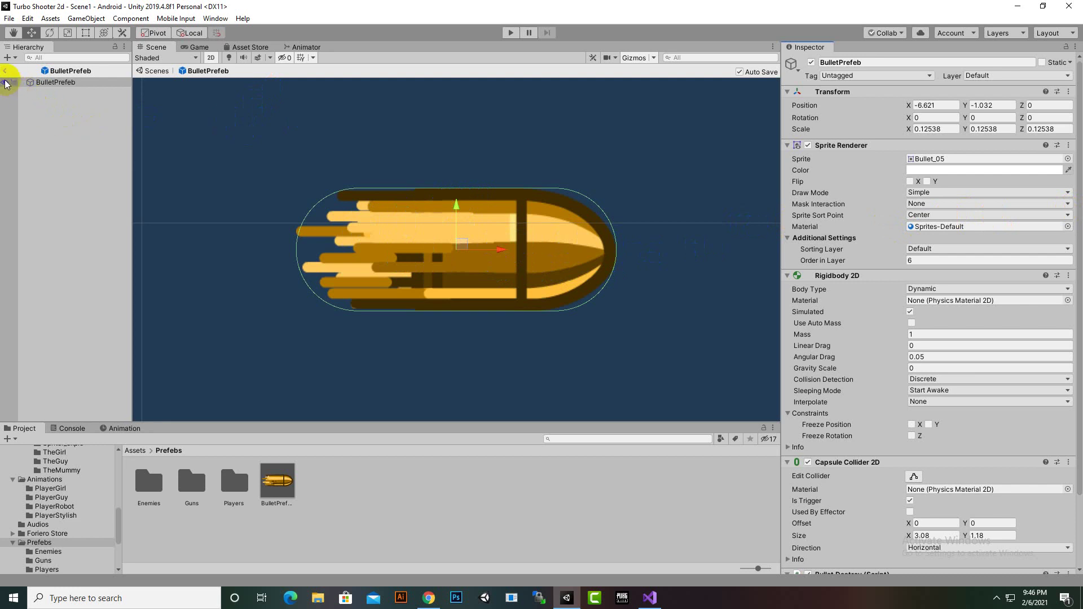
pyautogui.rightClick(43, 97)
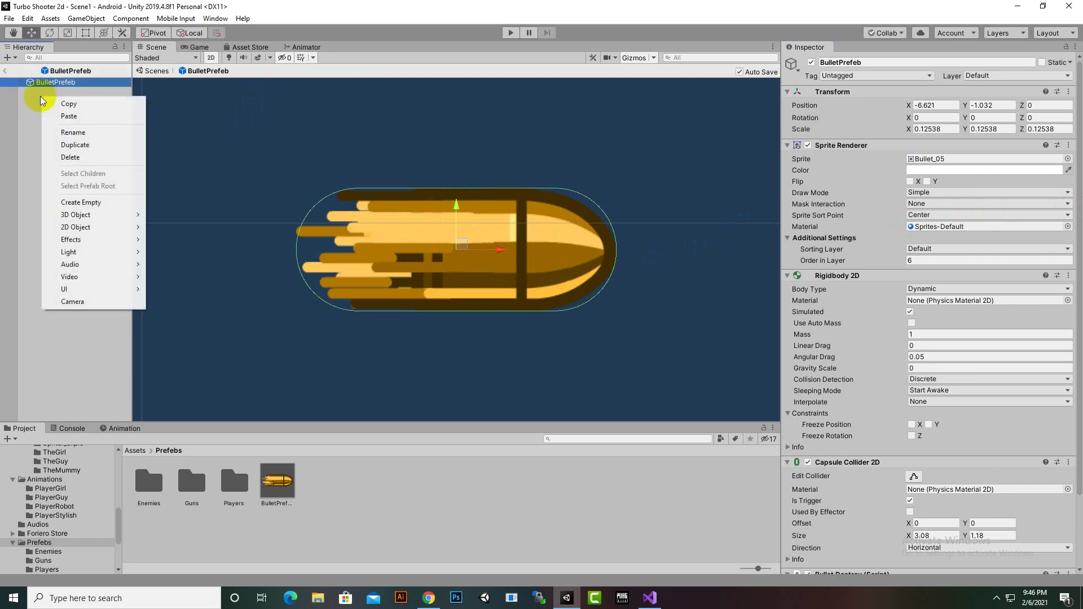
pyautogui.click(86, 203)
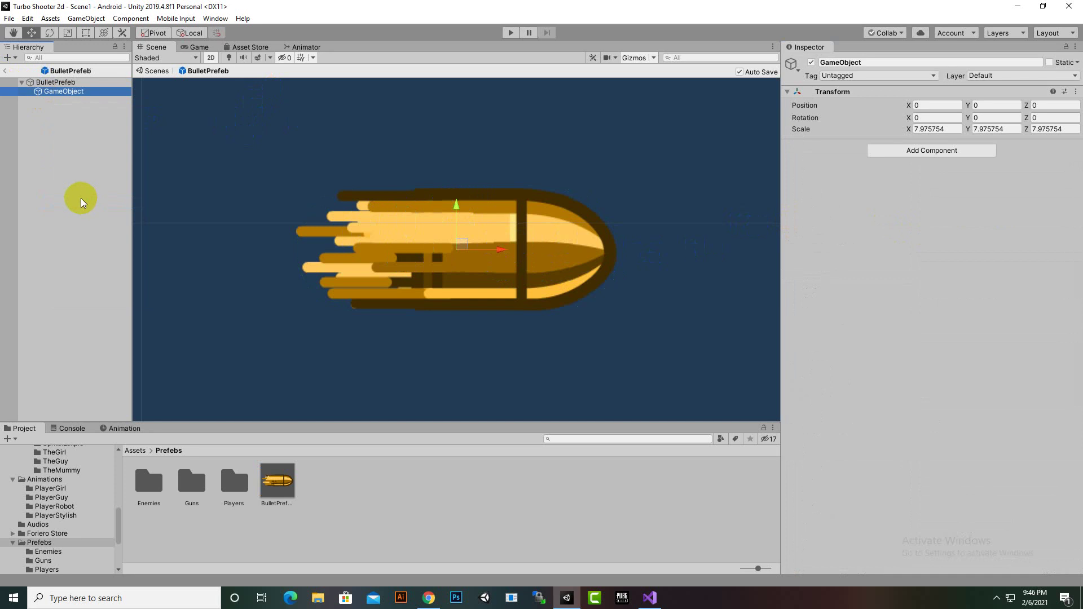
pyautogui.click(61, 83)
pyautogui.moveTo(61, 90); pyautogui.dragTo(61, 94)
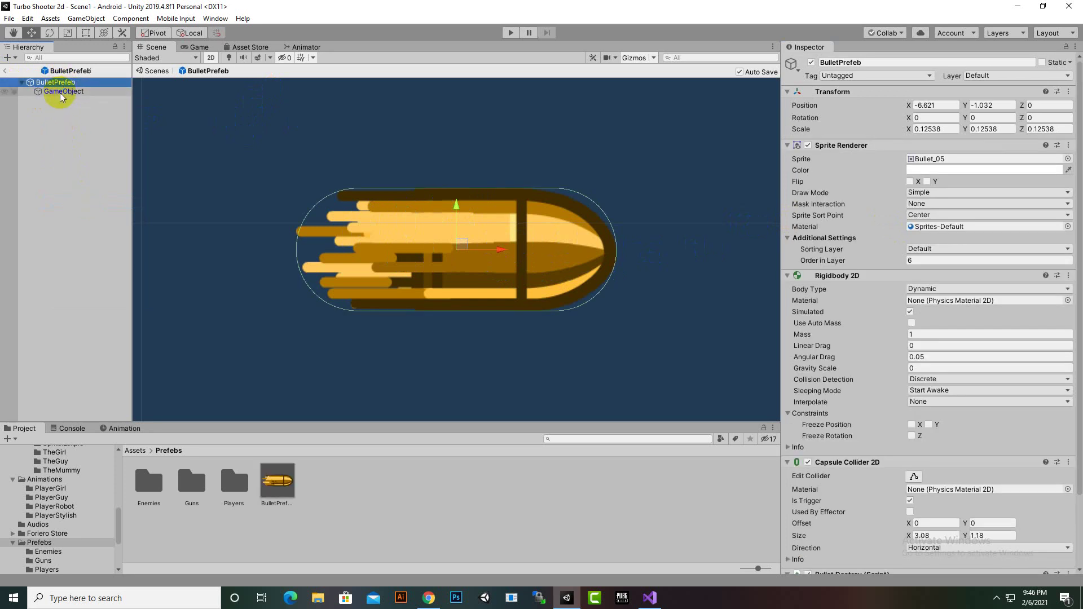
pyautogui.click(62, 92)
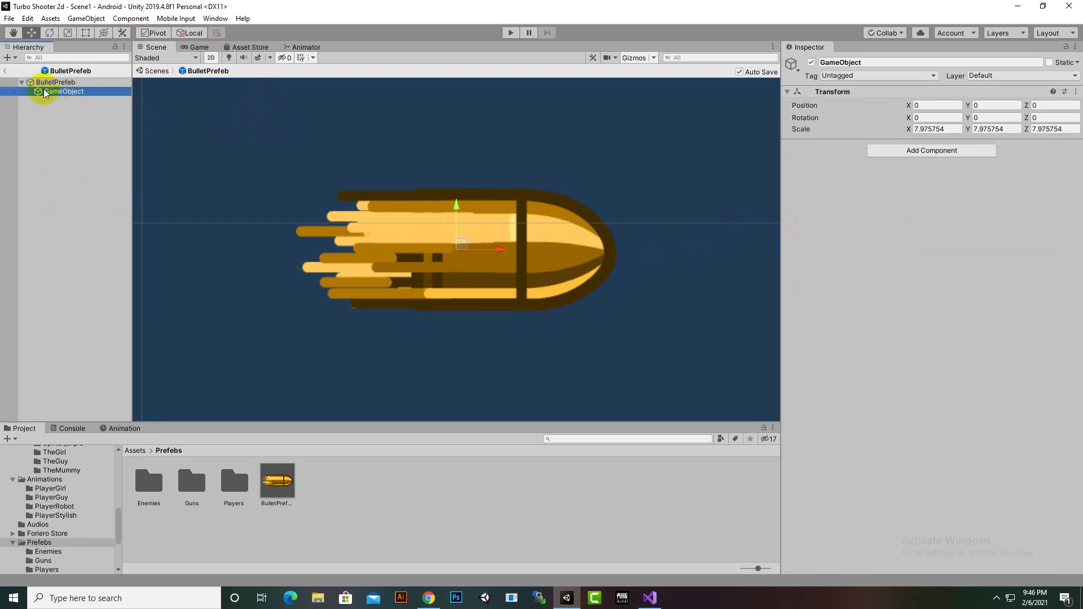
pyautogui.rightClick(50, 92)
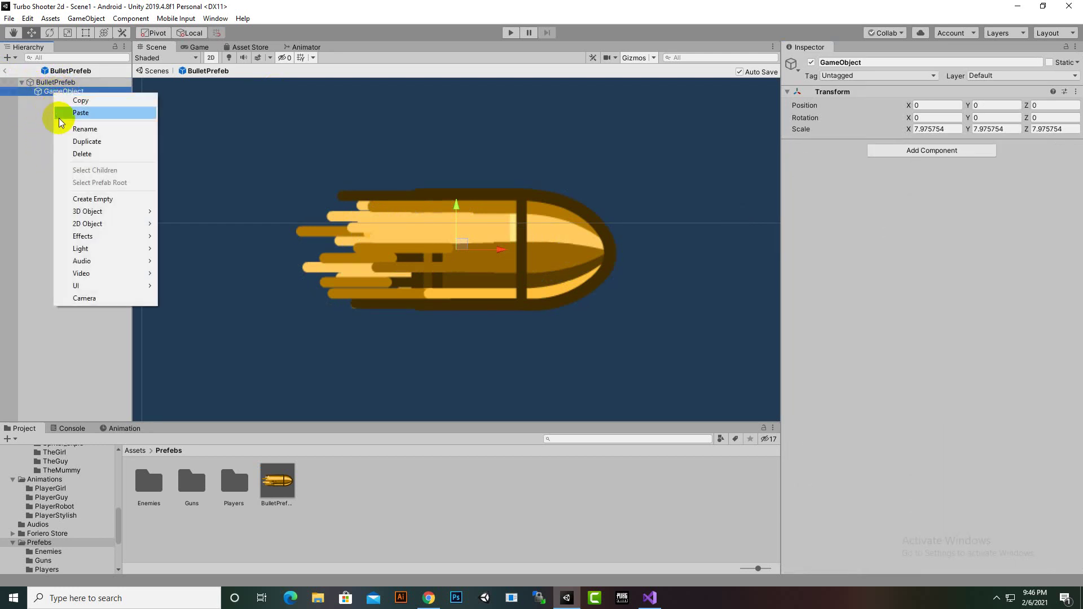
pyautogui.click(78, 154)
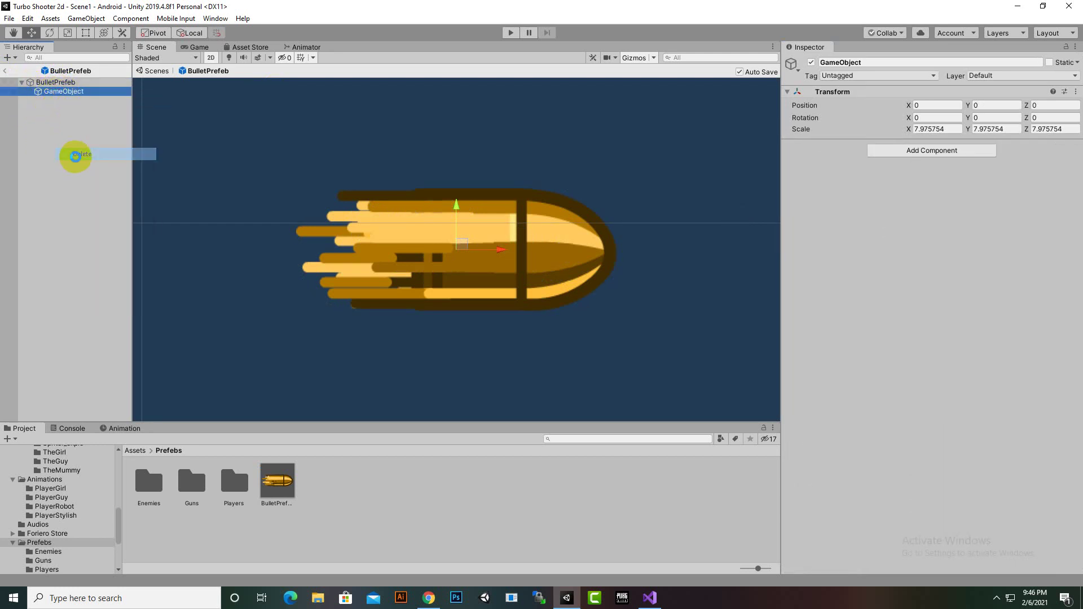
# Exit prefab editing to return to Scene1 and place an instance of BulletPrefeb in the scene hierarchy.
pyautogui.click(6, 72)
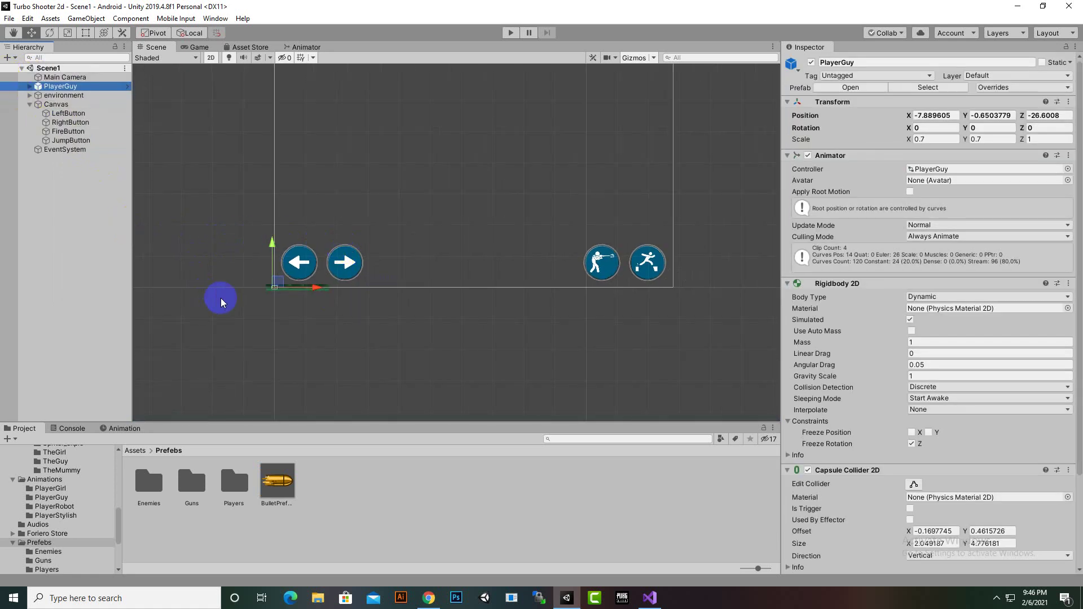
pyautogui.moveTo(276, 477); pyautogui.dragTo(78, 254)
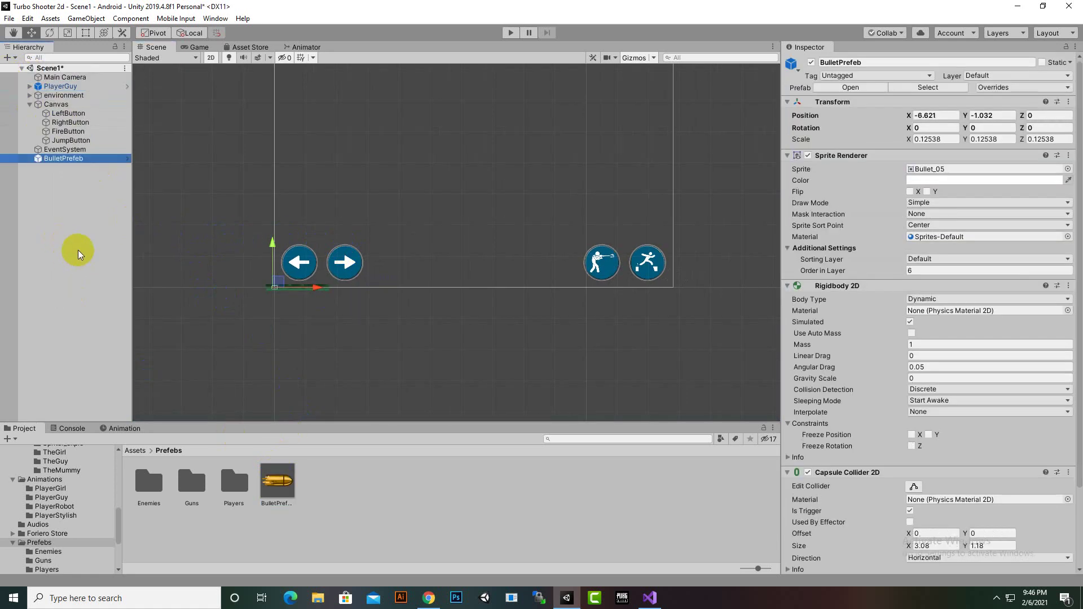
pyautogui.scroll(3, 276, 289)
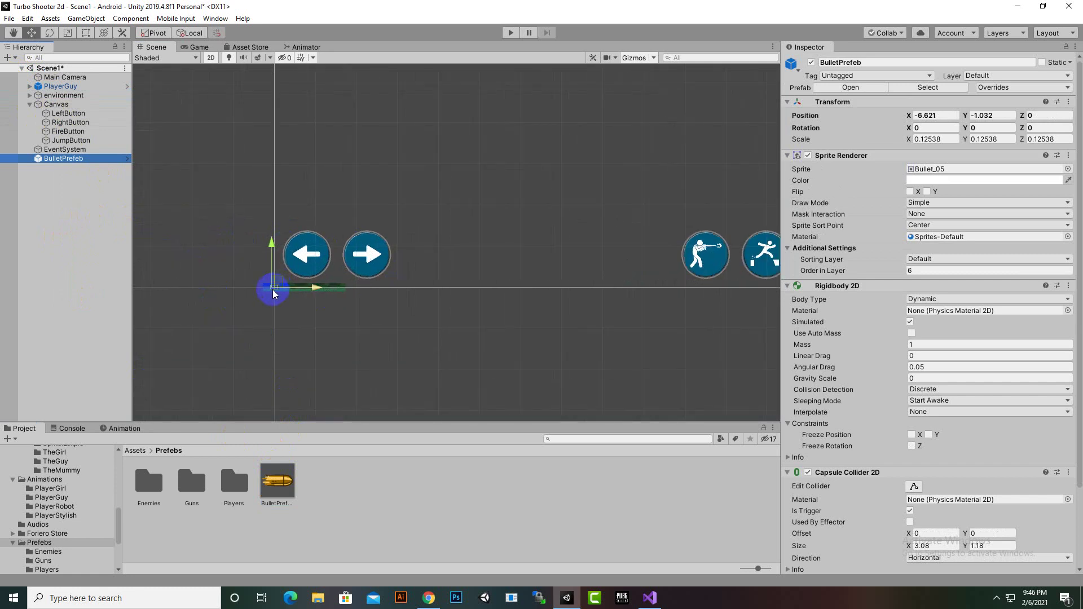
pyautogui.scroll(5, 274, 291)
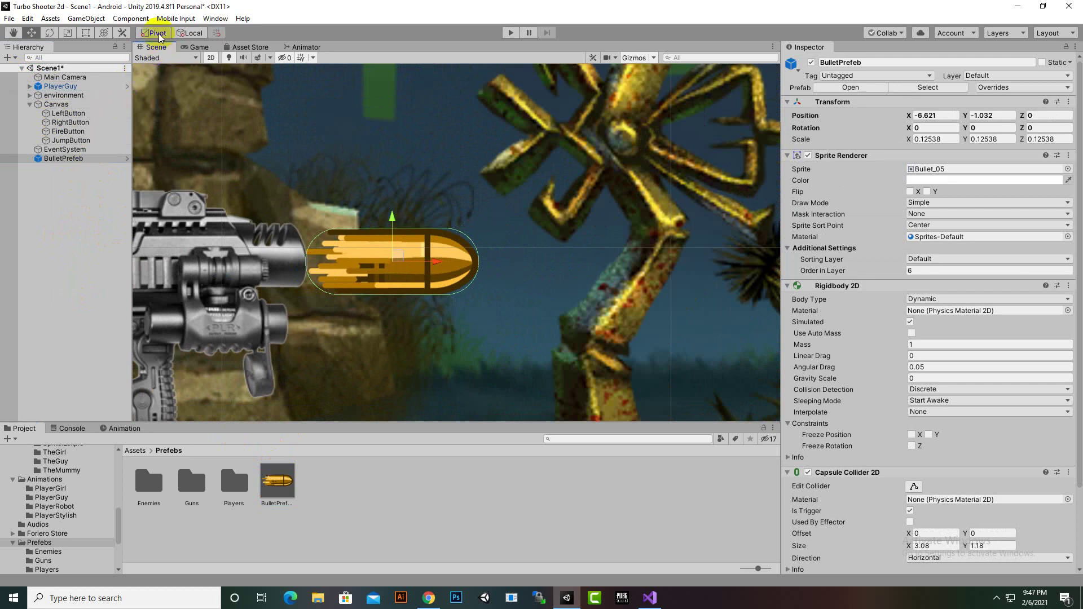
# Create an empty object at the root of the scene and name it Bullet.
pyautogui.click(69, 196)
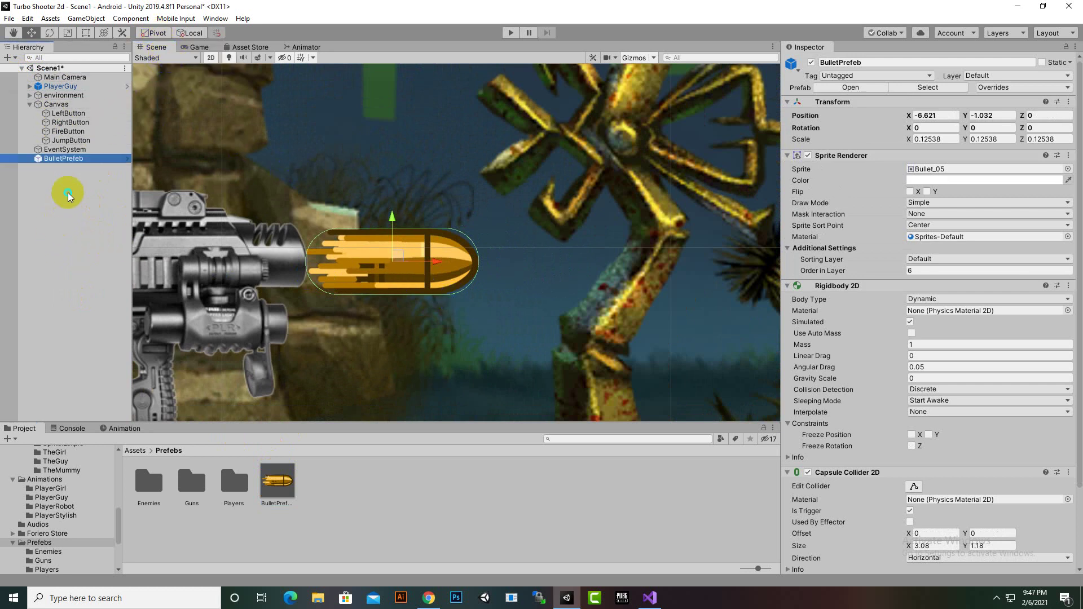
pyautogui.rightClick(69, 196)
pyautogui.click(99, 324)
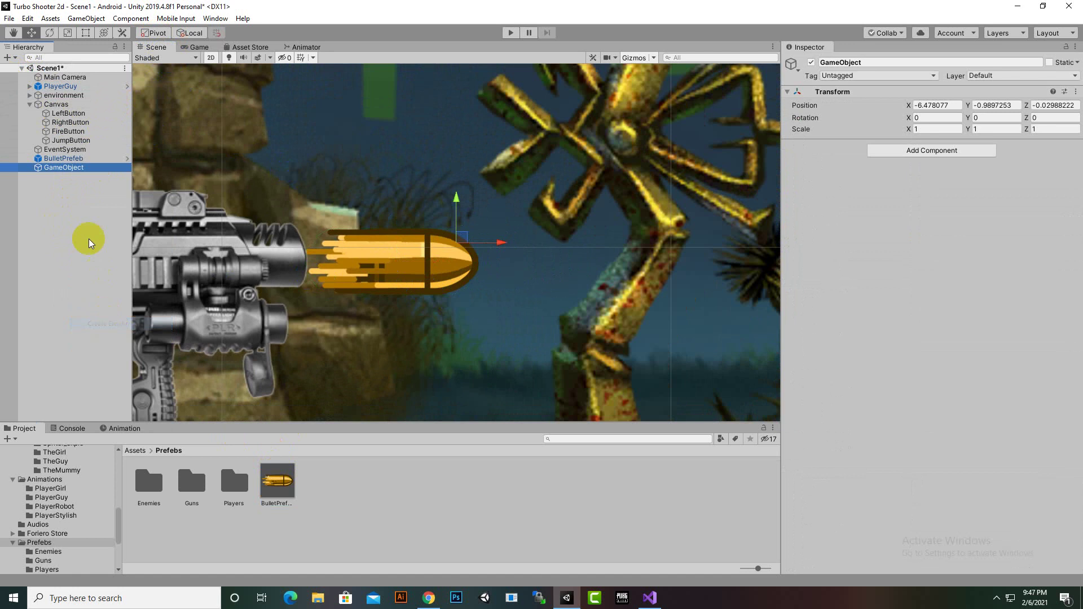
pyautogui.rightClick(84, 167)
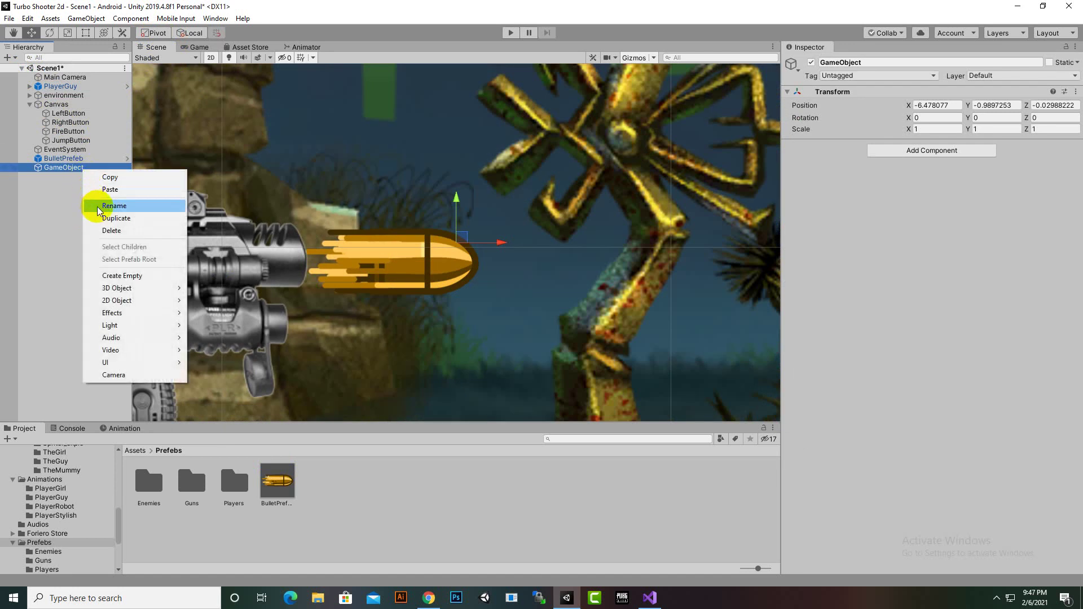
pyautogui.click(118, 207)
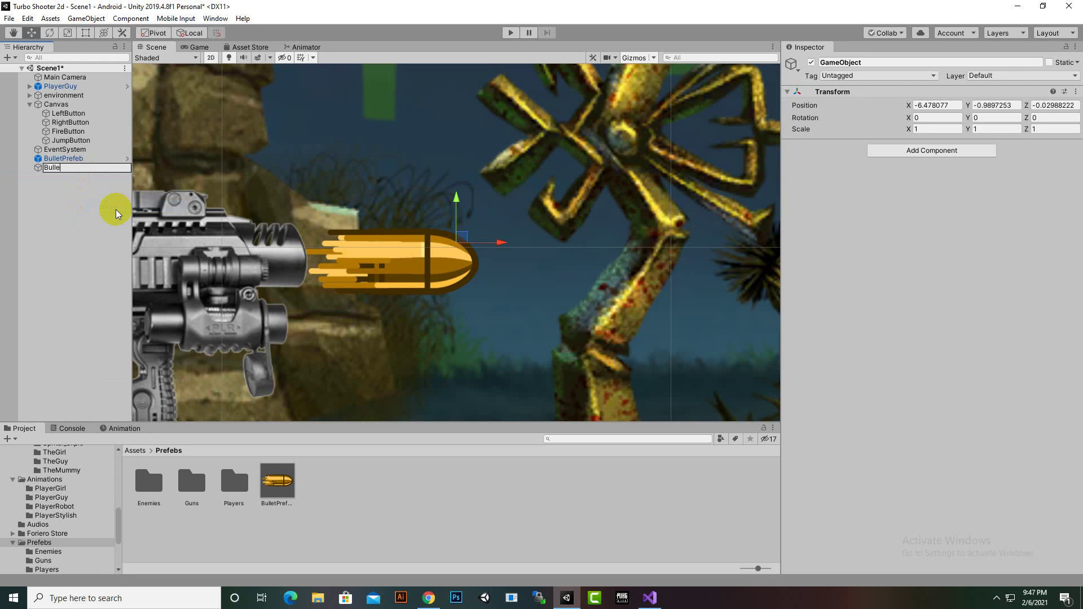
pyautogui.write('Bullet')
pyautogui.press('Return')
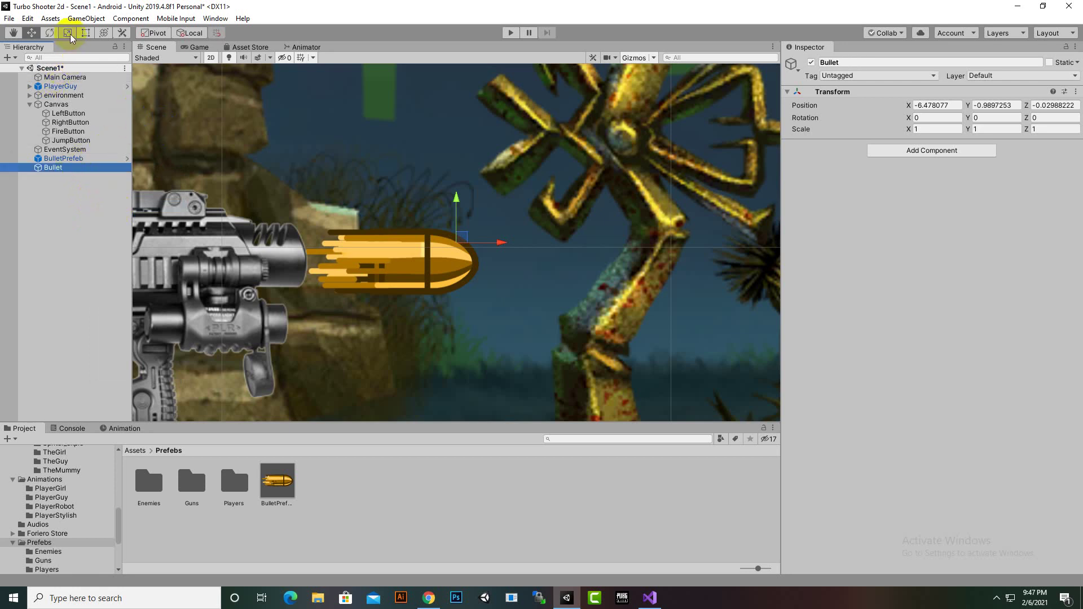
# Set the Bullet object's Z rotation to -90.
pyautogui.click(51, 34)
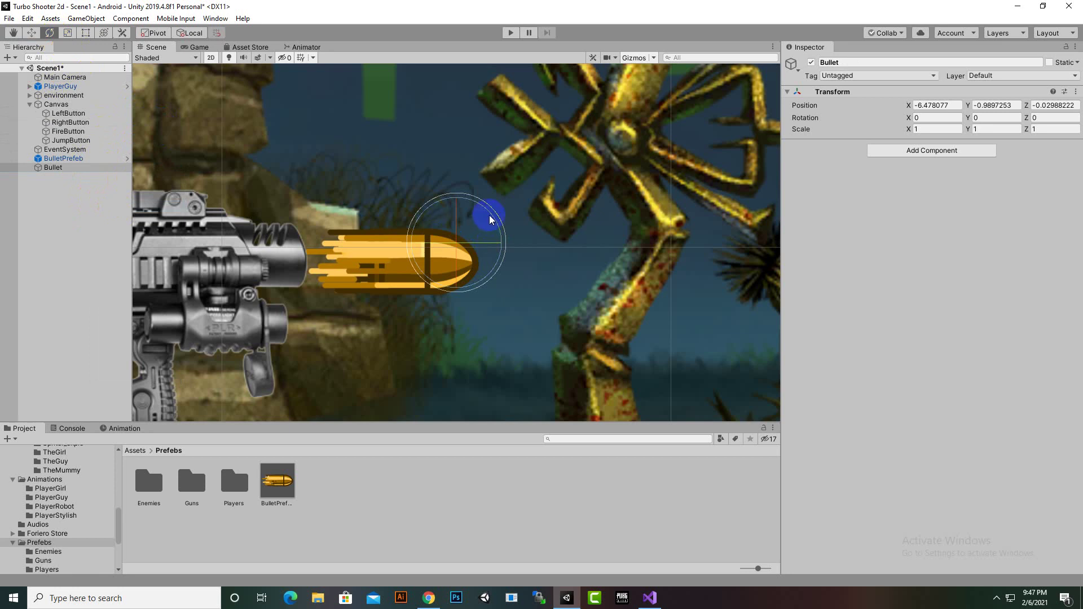
pyautogui.moveTo(490, 219); pyautogui.dragTo(529, 288)
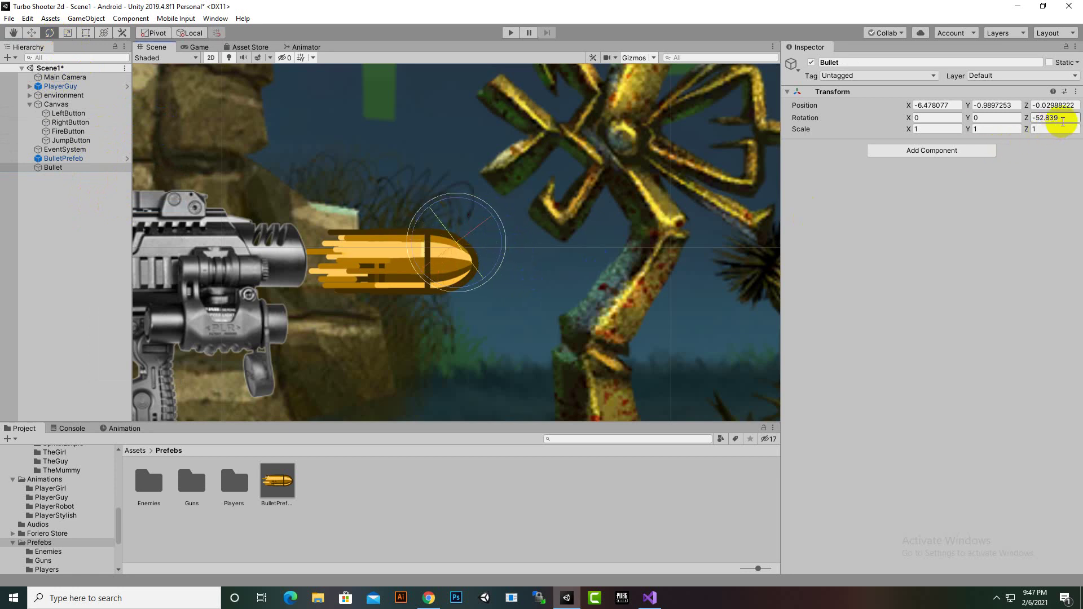
pyautogui.click(1037, 120)
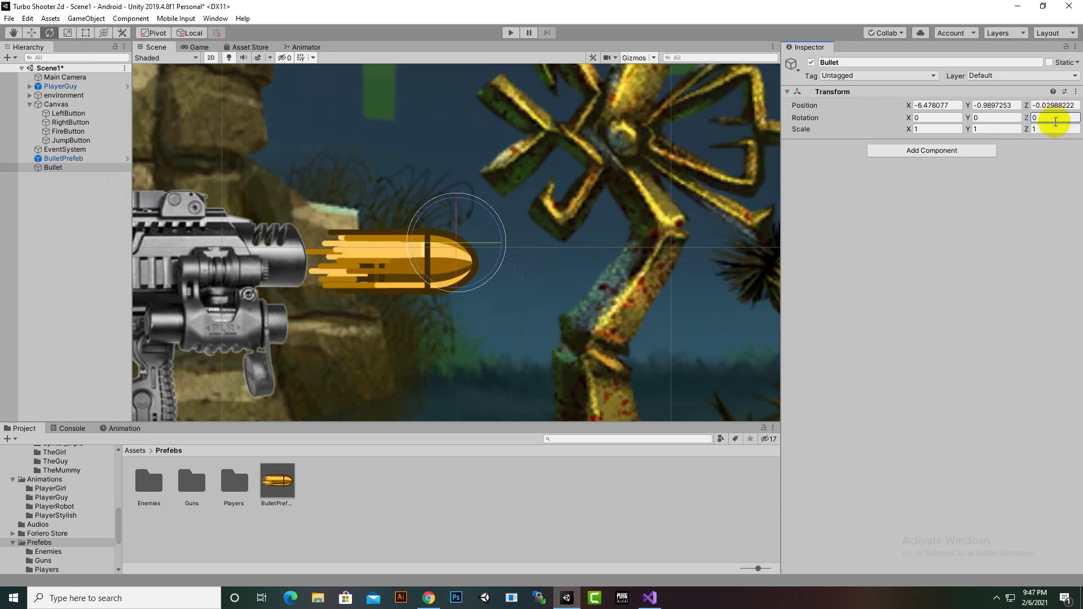
pyautogui.click(32, 33)
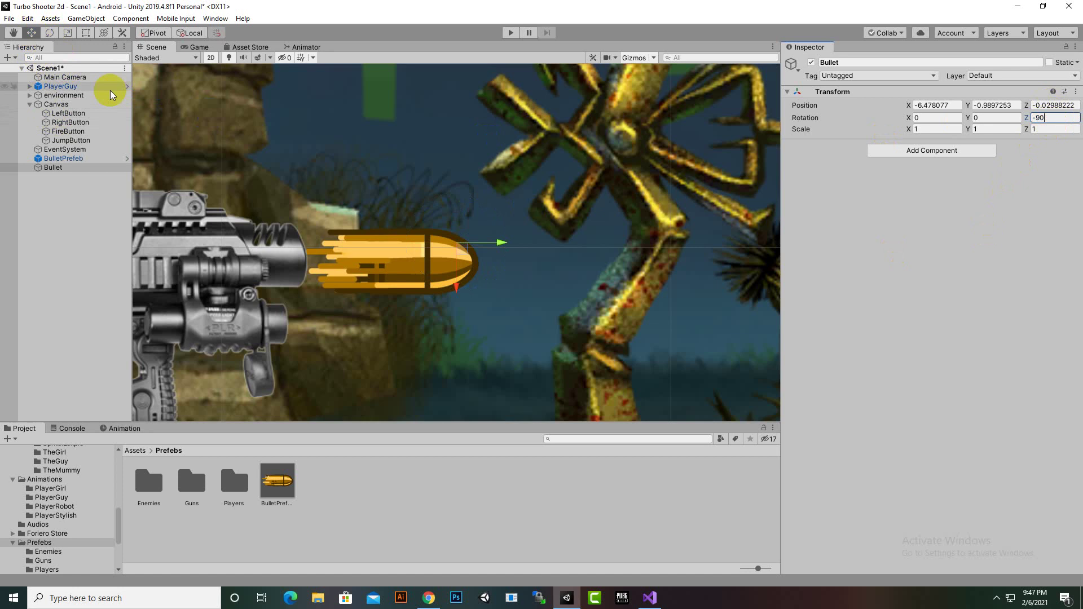
# Make BulletPrefeb a child of the Bullet object and check the orientation of parent and child.
pyautogui.click(80, 159)
pyautogui.moveTo(79, 160); pyautogui.dragTo(57, 168)
pyautogui.click(55, 160)
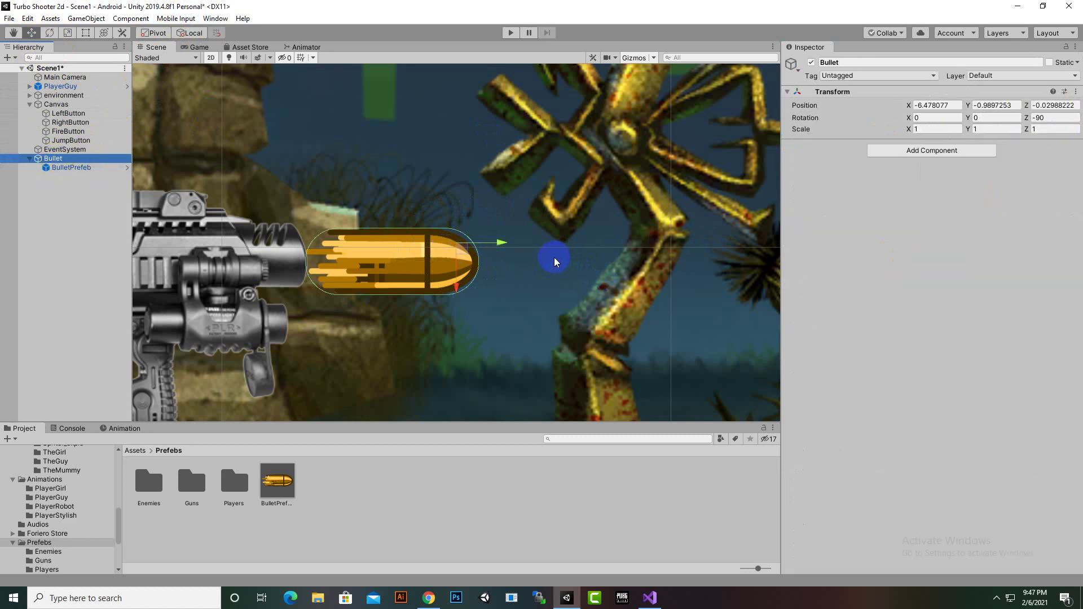
pyautogui.click(53, 168)
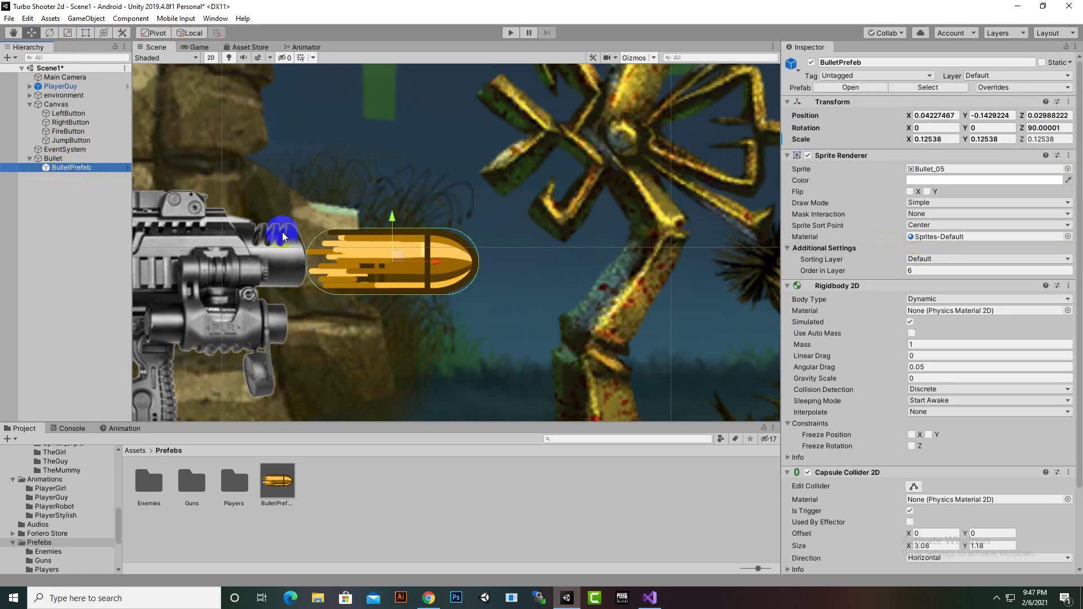
# Open the BulletPrefeb prefab for editing and remove its Bullet Destroy script.
pyautogui.scroll(-3, 902, 374)
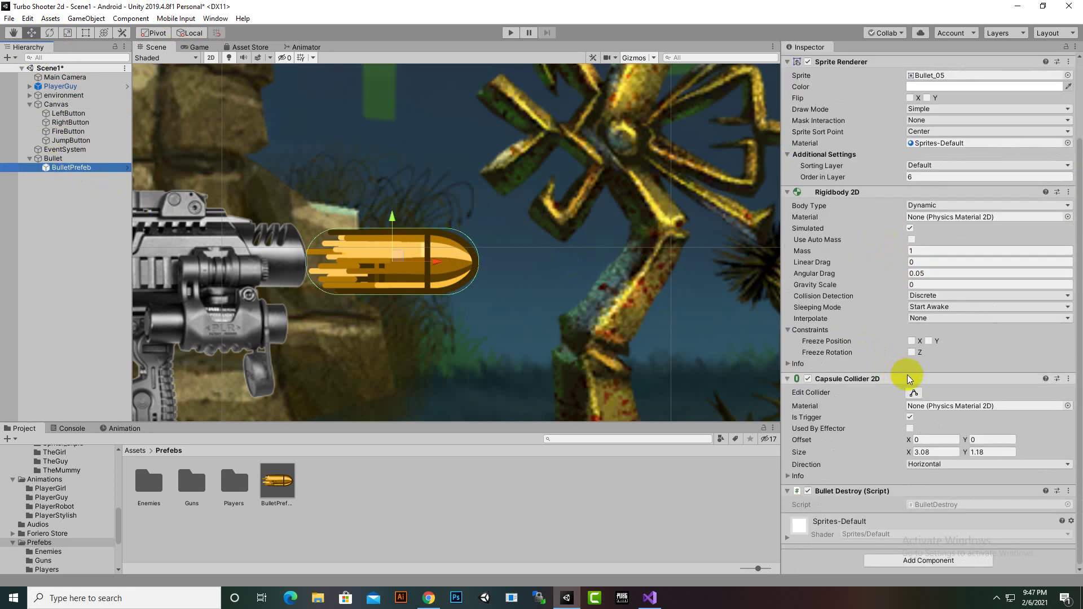
pyautogui.click(1063, 493)
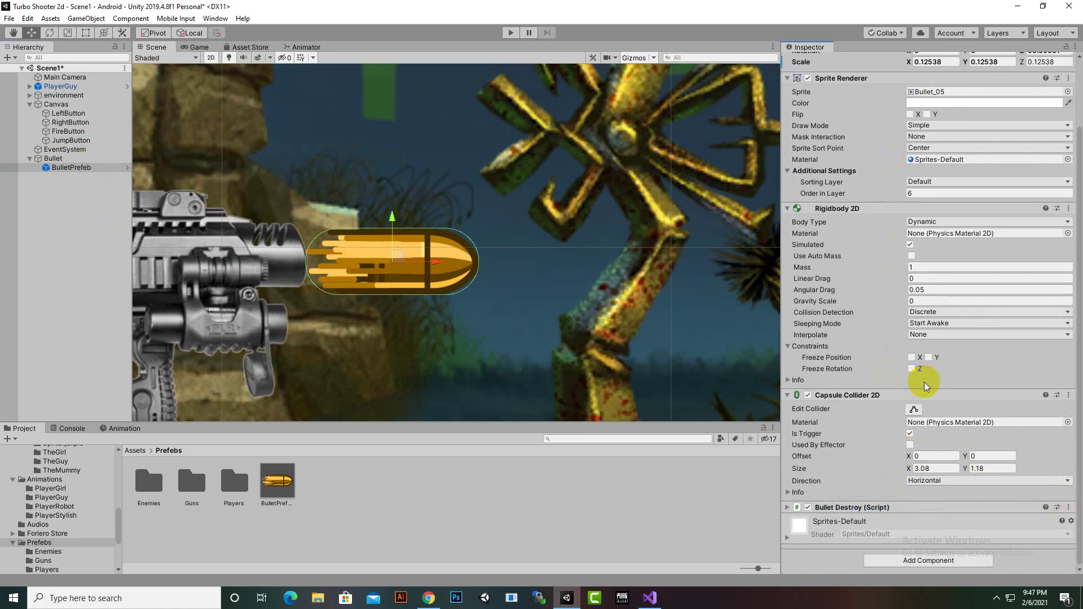
pyautogui.scroll(3, 925, 380)
pyautogui.click(851, 87)
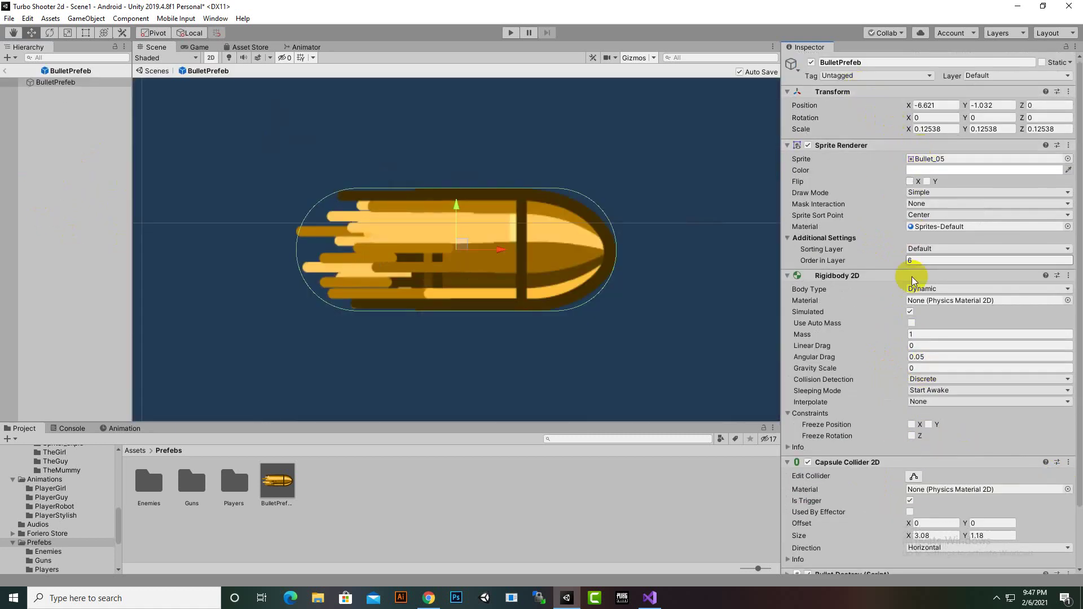
pyautogui.scroll(-3, 908, 428)
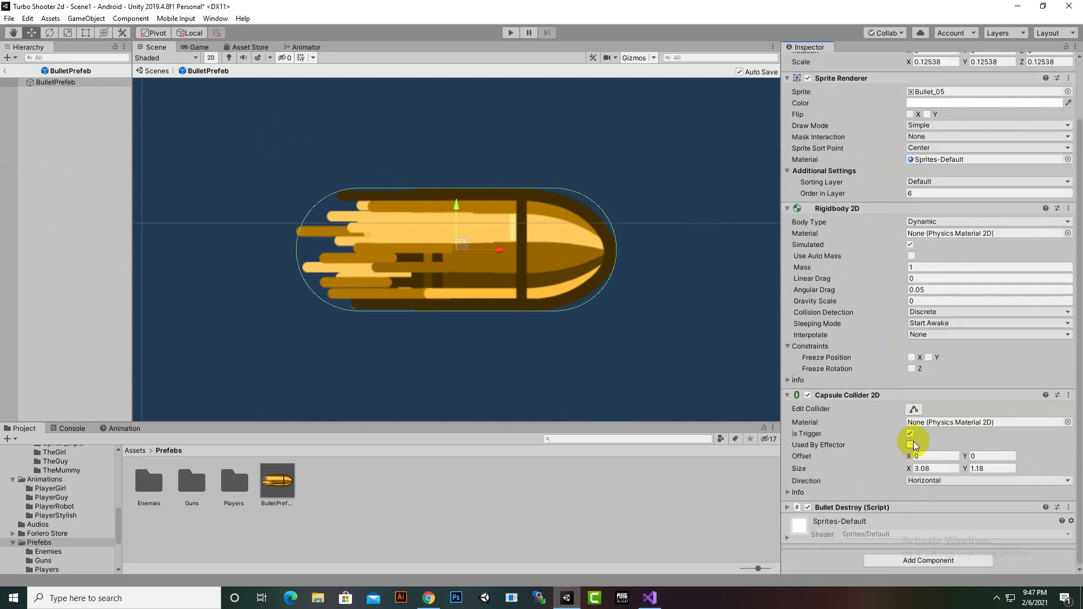
pyautogui.click(1068, 507)
pyautogui.click(1010, 412)
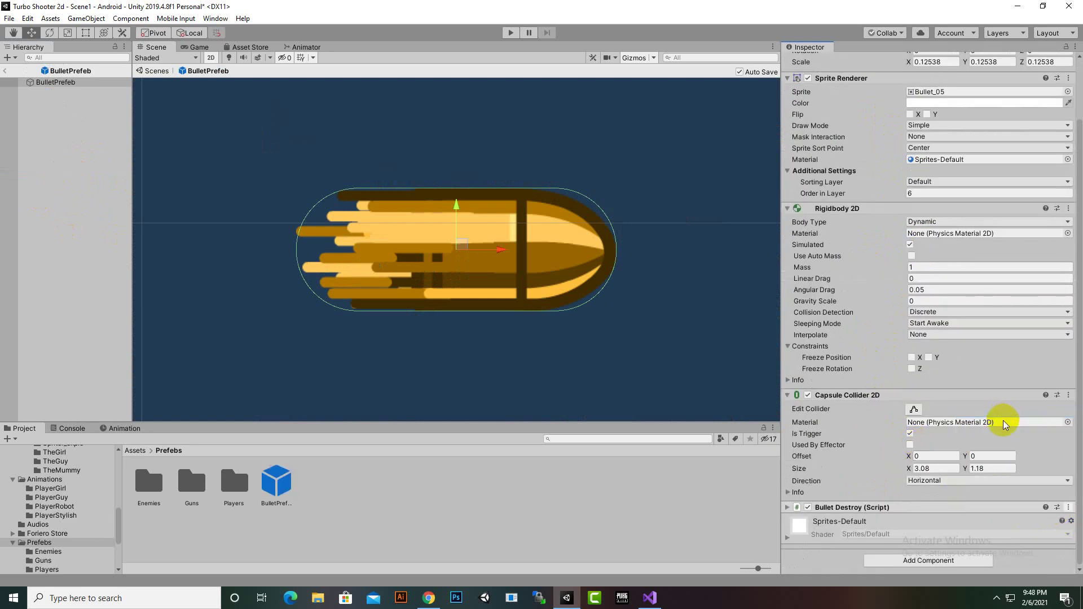
# Remove the Capsule Collider 2D and Rigidbody 2D components from BulletPrefeb and return to the scene.
pyautogui.click(1067, 434)
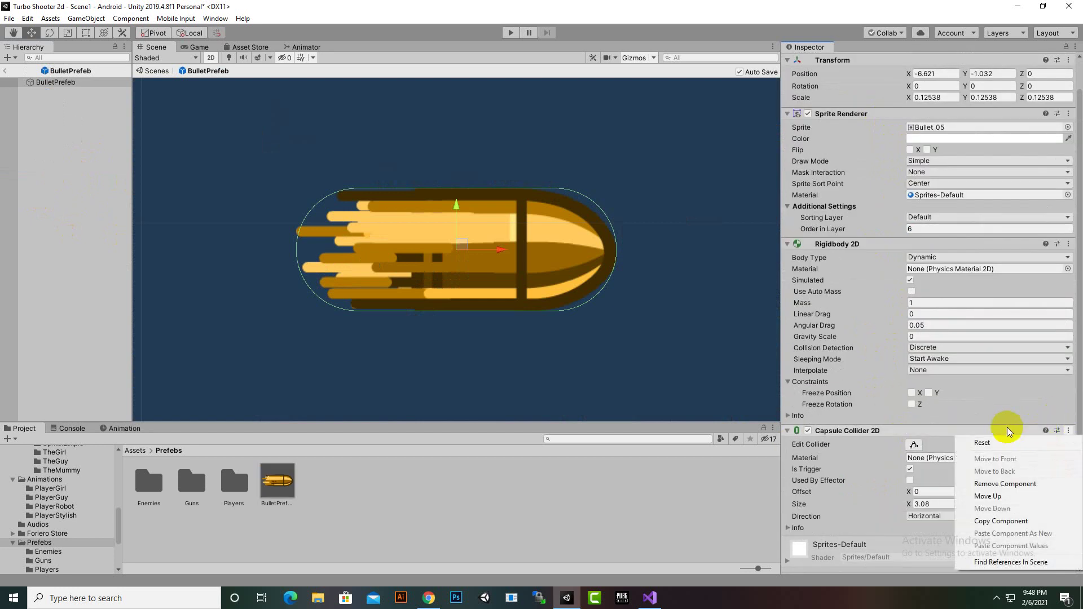
pyautogui.click(1008, 483)
pyautogui.click(1075, 276)
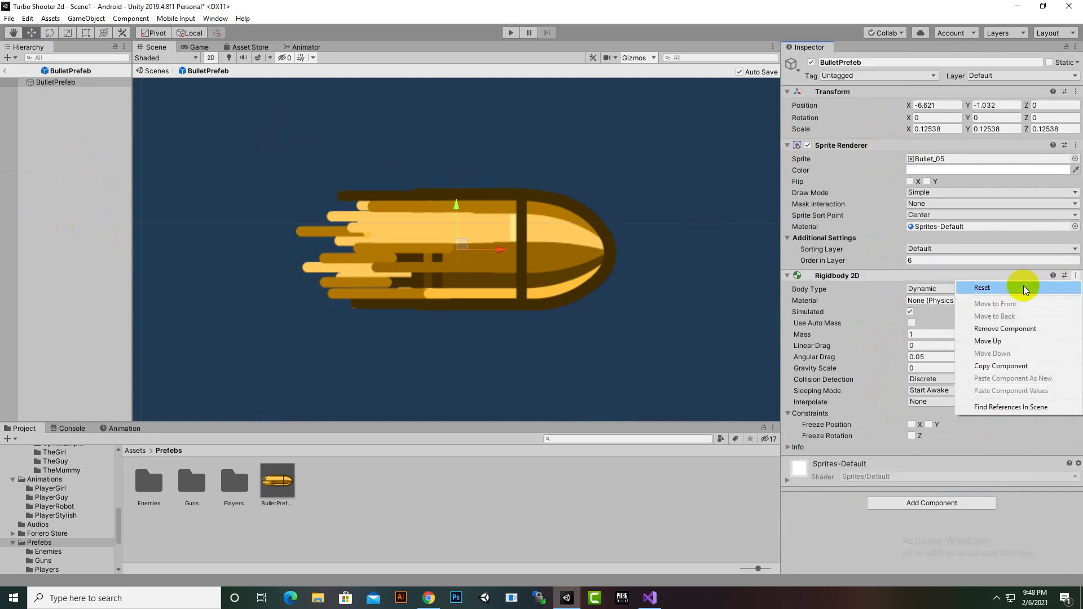
pyautogui.click(1002, 329)
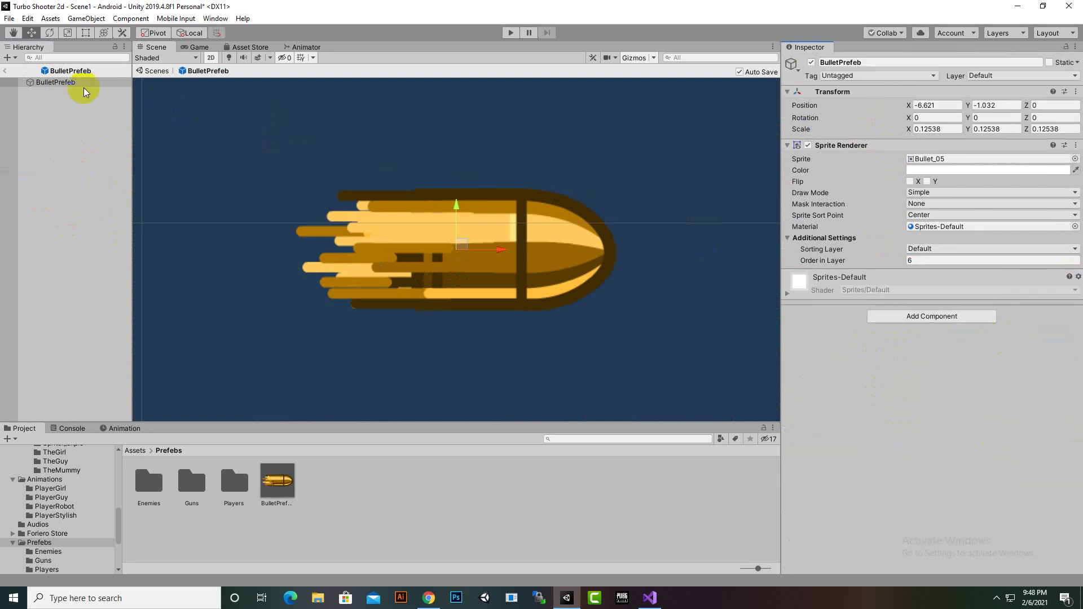
pyautogui.click(4, 74)
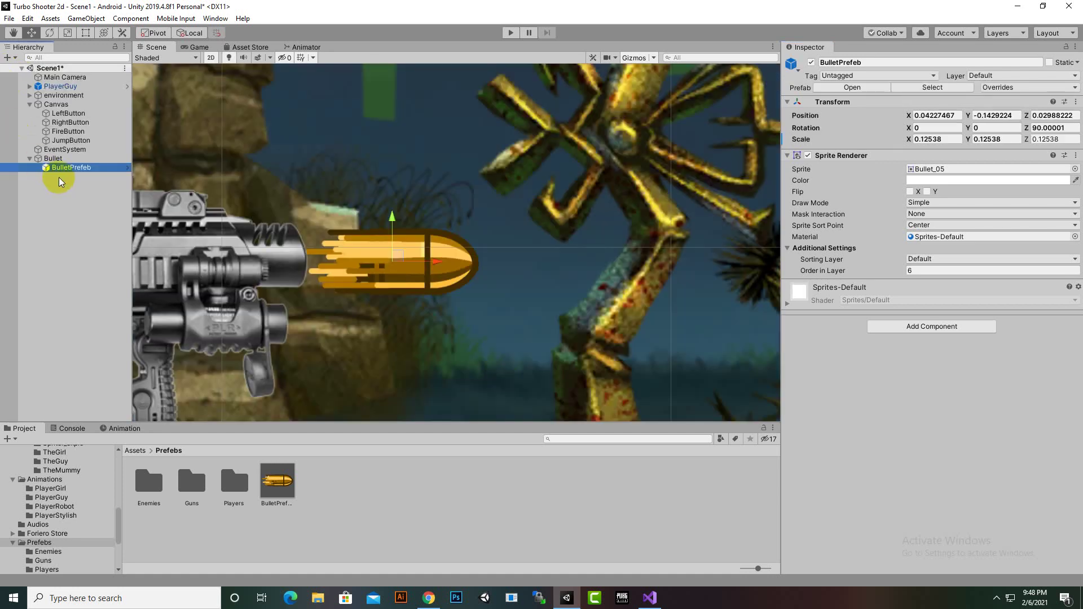
# Add a Rigidbody 2D to the parent Bullet object and set its Gravity Scale to 0.
pyautogui.click(53, 158)
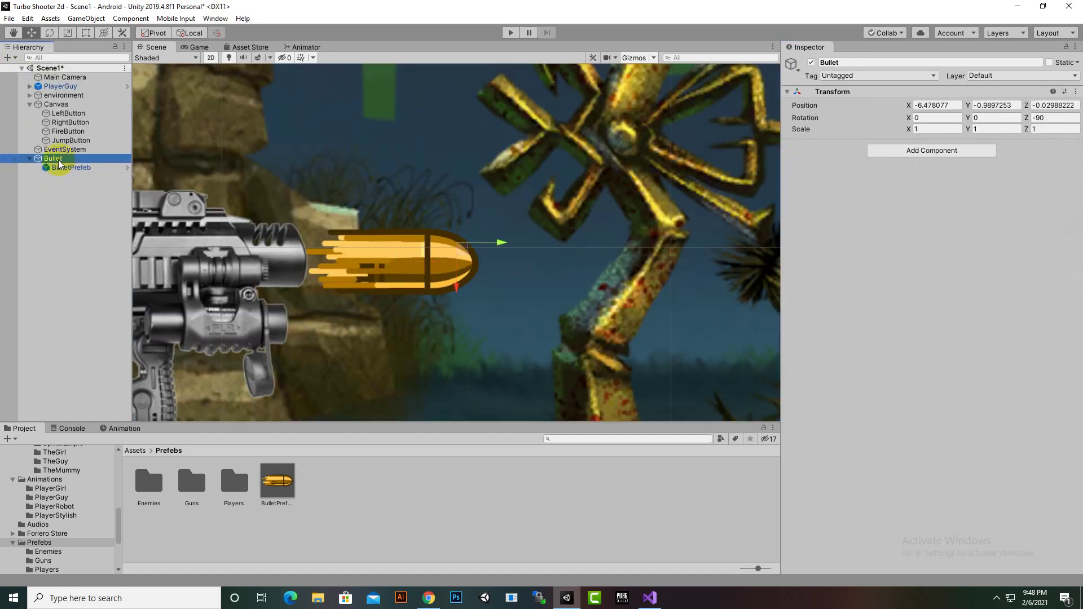
pyautogui.click(959, 151)
pyautogui.write('rig')
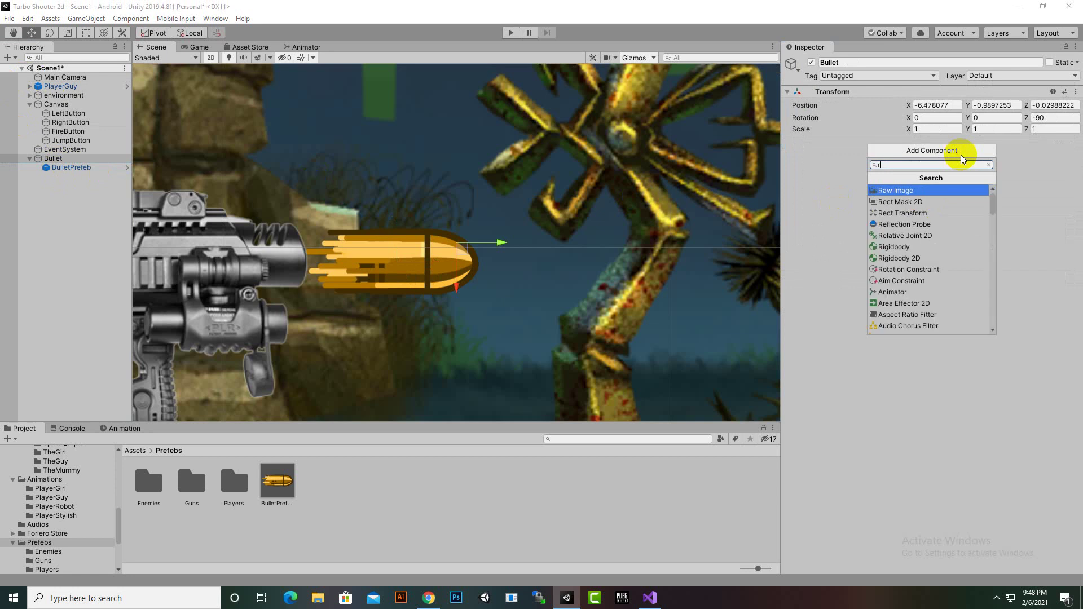
pyautogui.click(919, 258)
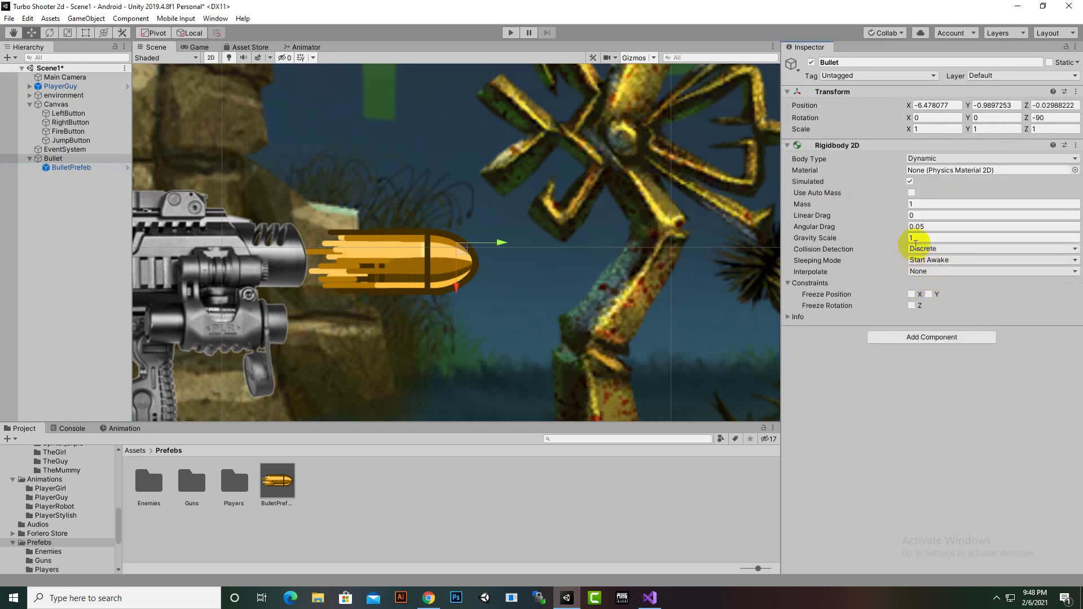
pyautogui.click(920, 239)
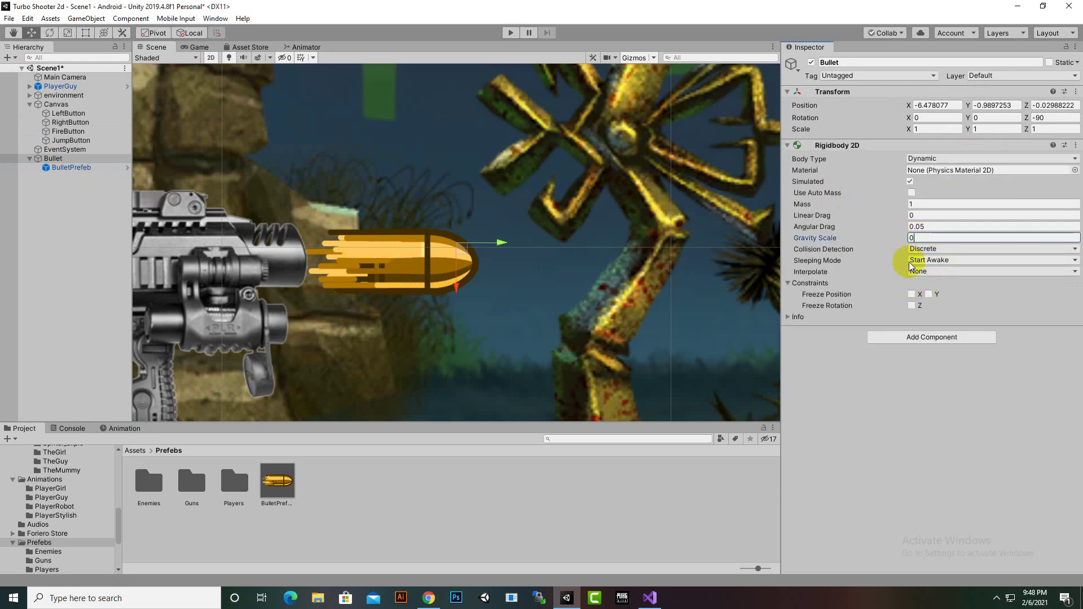
# Add a Capsule Collider 2D component to the parent Bullet object.
pyautogui.click(898, 338)
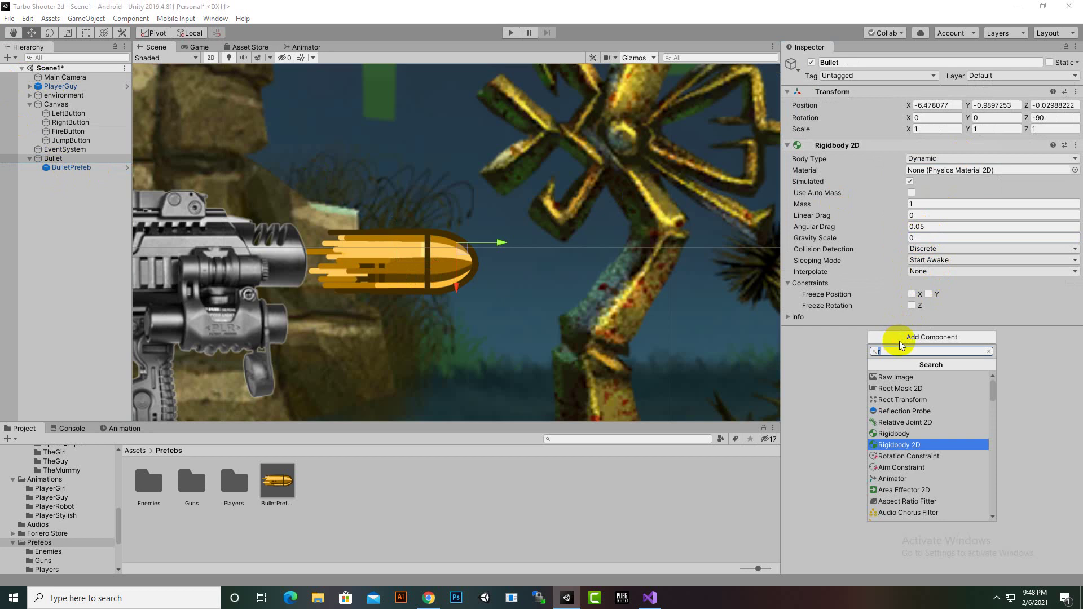
pyautogui.write('cap')
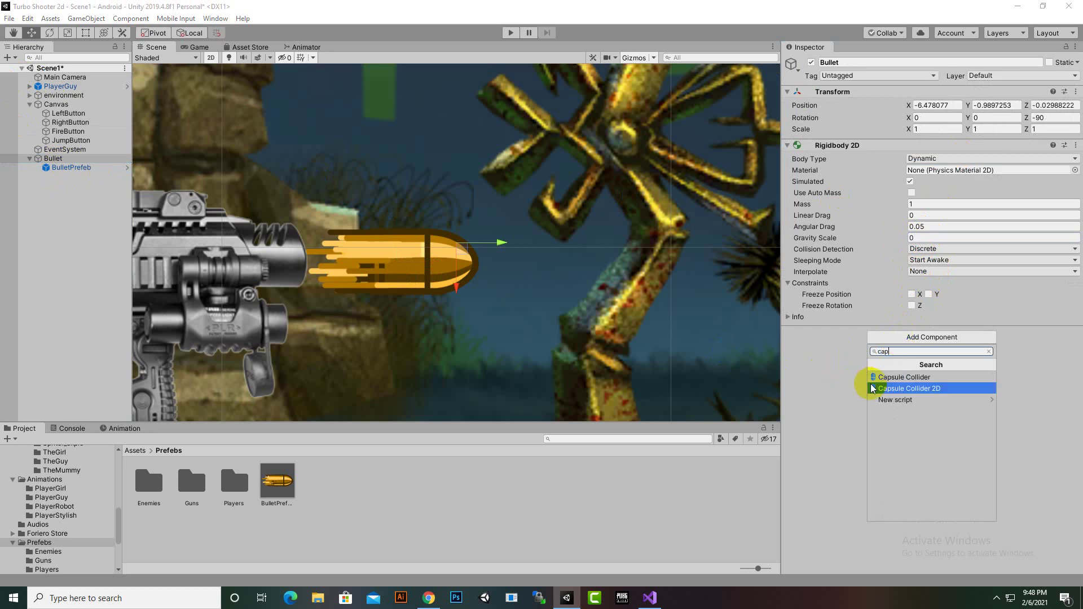
pyautogui.click(873, 388)
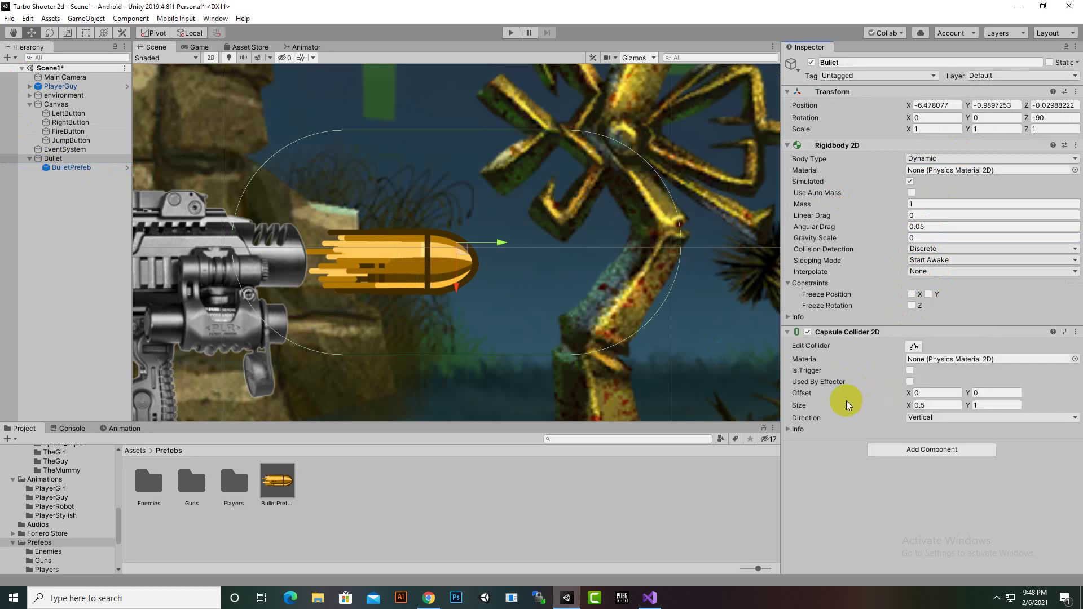
# Fit Bullet's capsule collider closely around the bullet sprite, about 0.15 by 0.37 in size, and enable Is Trigger.
pyautogui.click(914, 347)
pyautogui.moveTo(679, 244); pyautogui.dragTo(480, 264)
pyautogui.moveTo(353, 133); pyautogui.dragTo(364, 226)
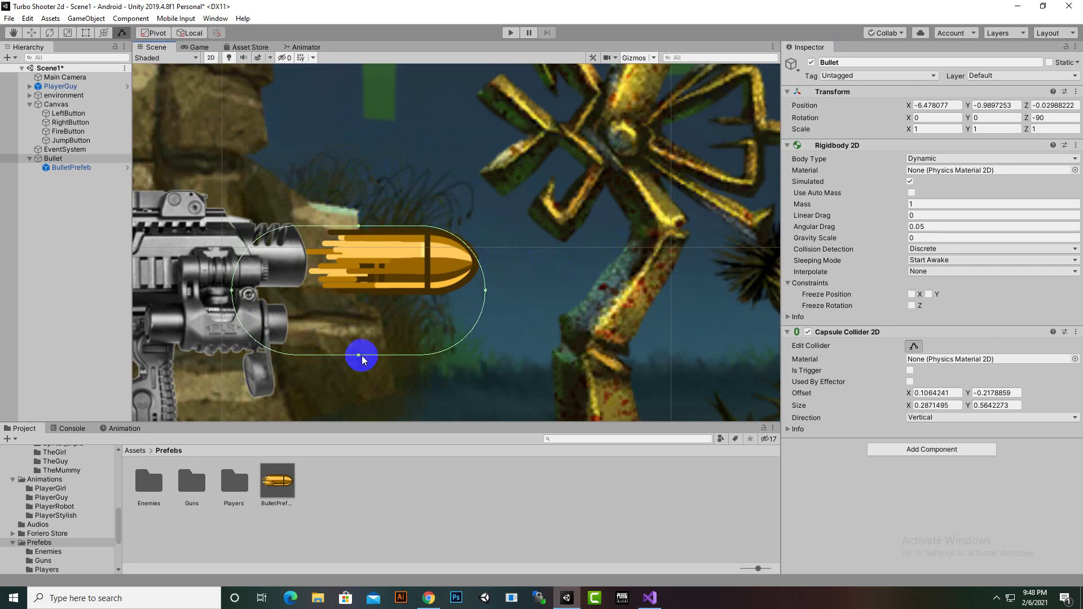
pyautogui.moveTo(355, 356); pyautogui.dragTo(358, 293)
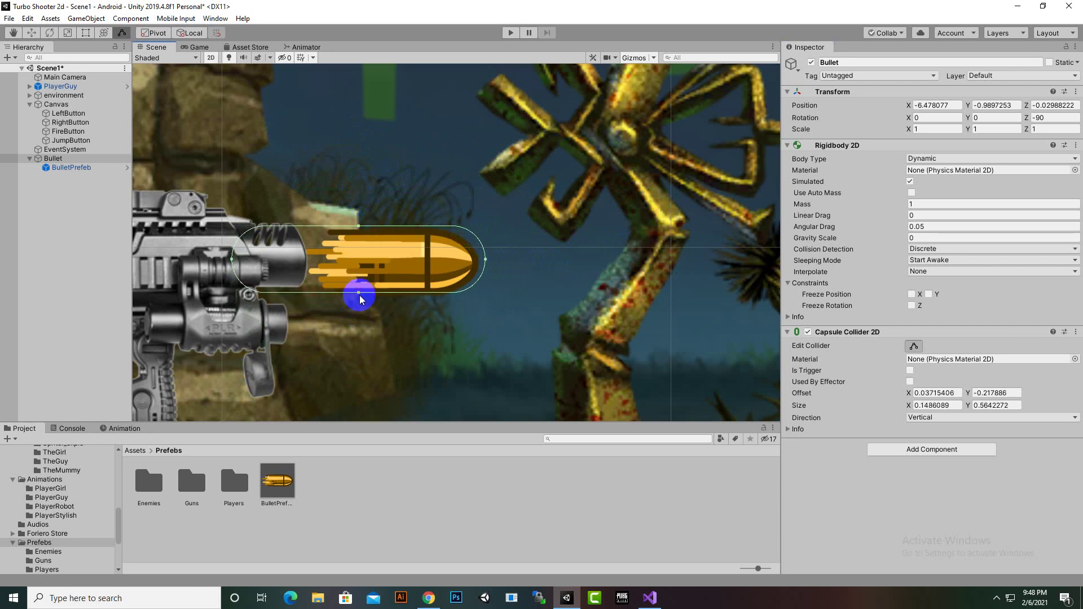
pyautogui.moveTo(484, 265); pyautogui.dragTo(467, 272)
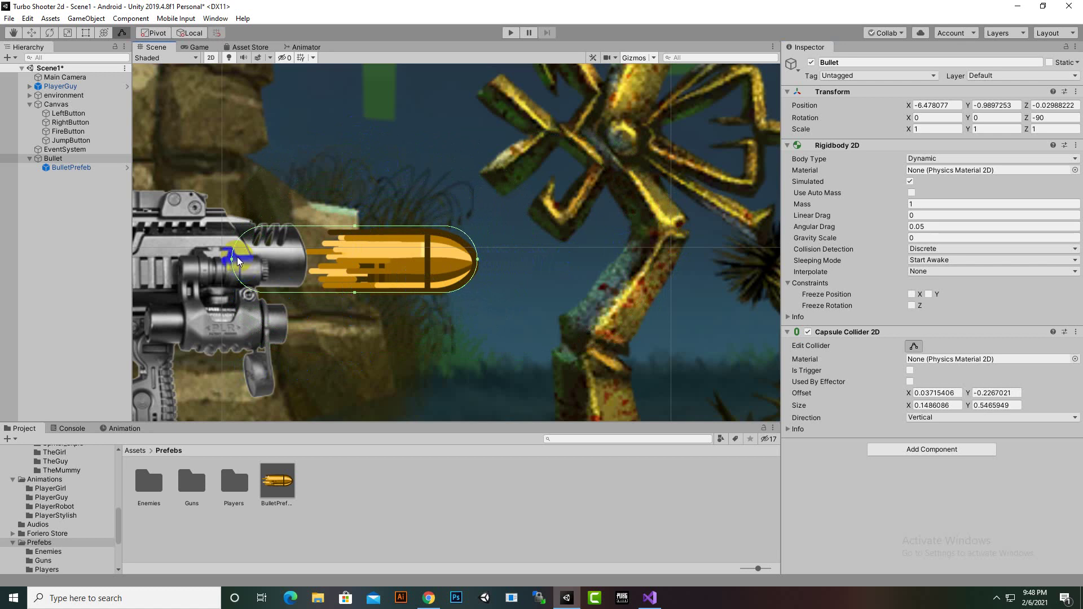
pyautogui.moveTo(232, 257); pyautogui.dragTo(311, 272)
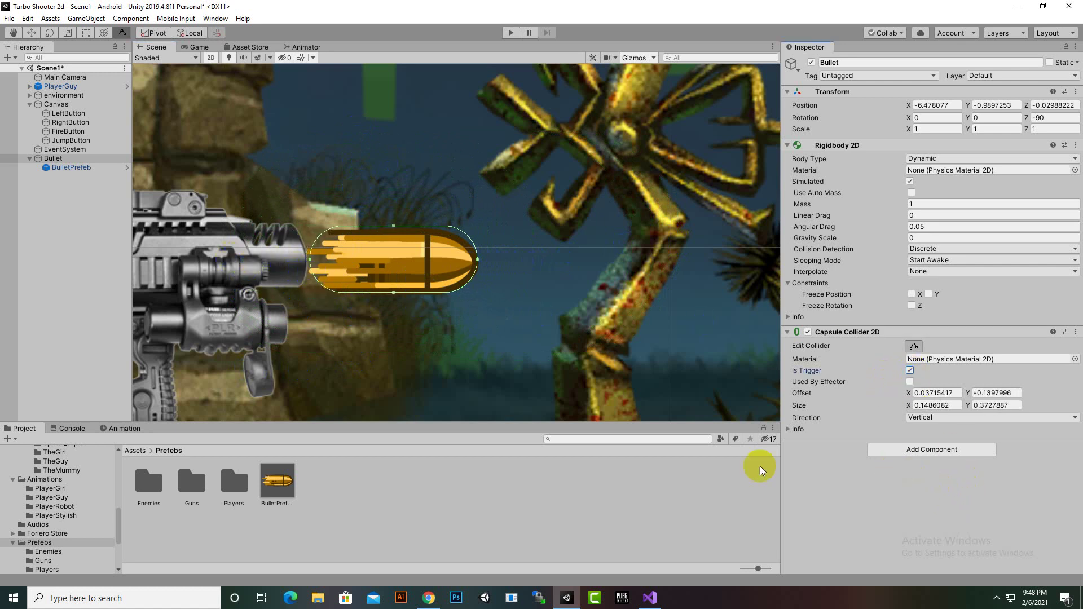
# Add the Bullet Destroy script to the parent Bullet object.
pyautogui.click(964, 449)
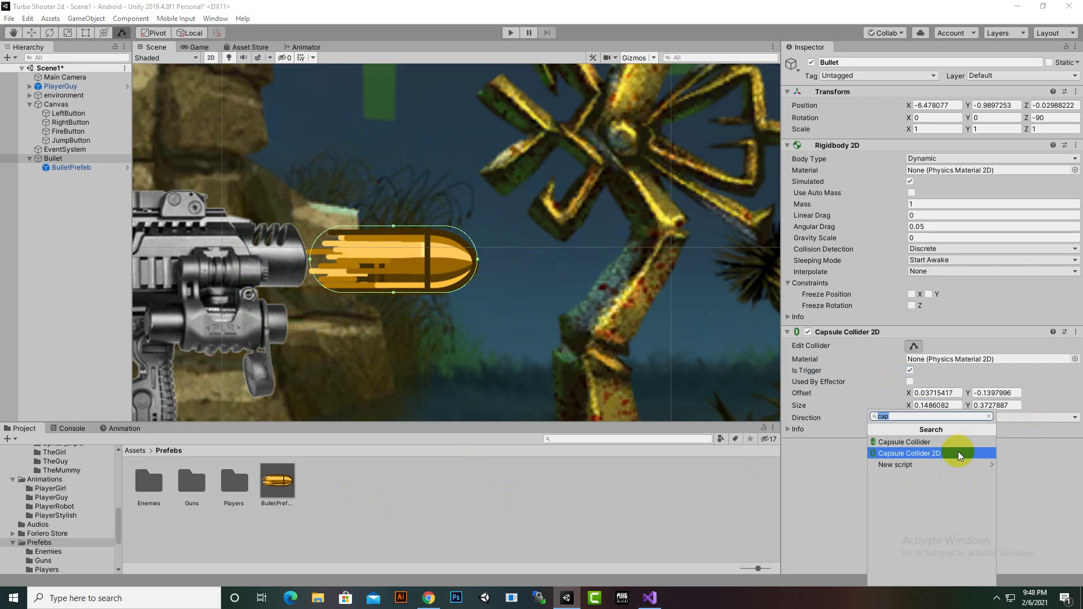
pyautogui.write('bu')
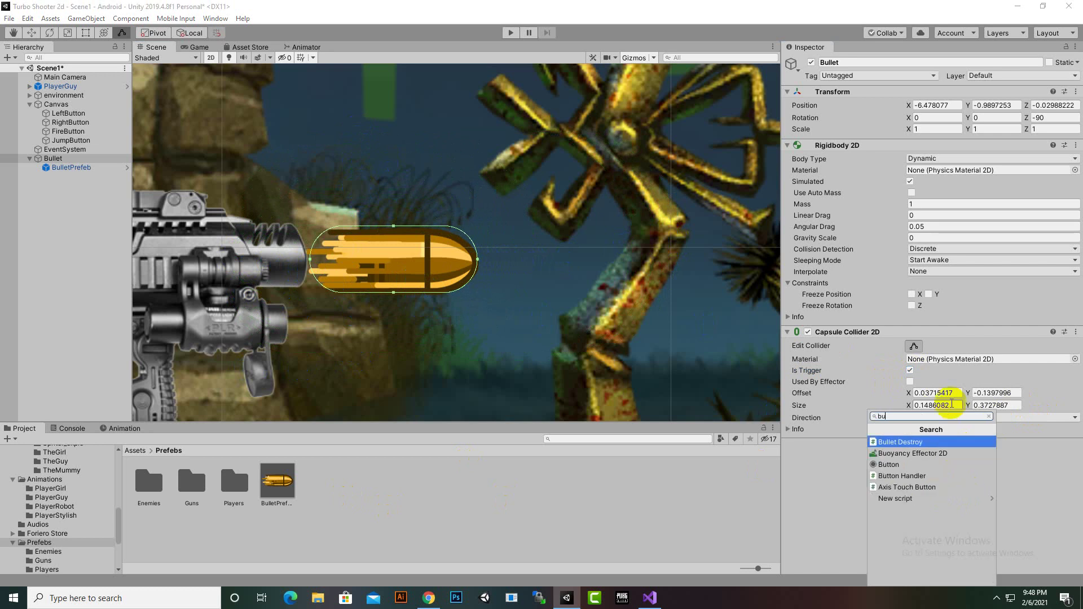
pyautogui.click(911, 443)
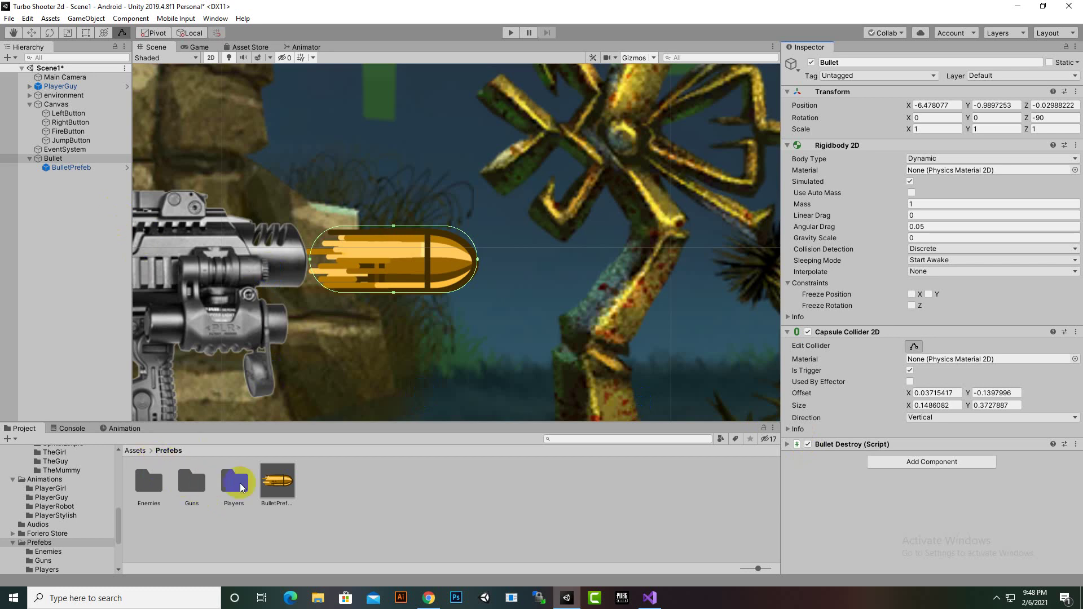
# Save the Bullet object as a prefab in the Prefebs folder and delete its instance from the scene.
pyautogui.moveTo(51, 158); pyautogui.dragTo(341, 497)
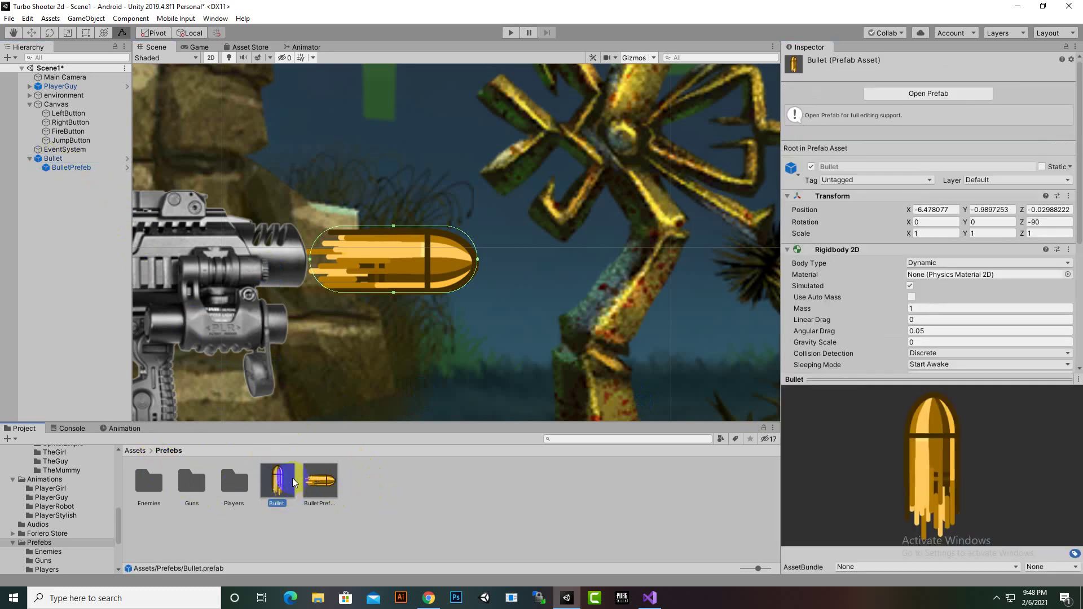
pyautogui.click(58, 159)
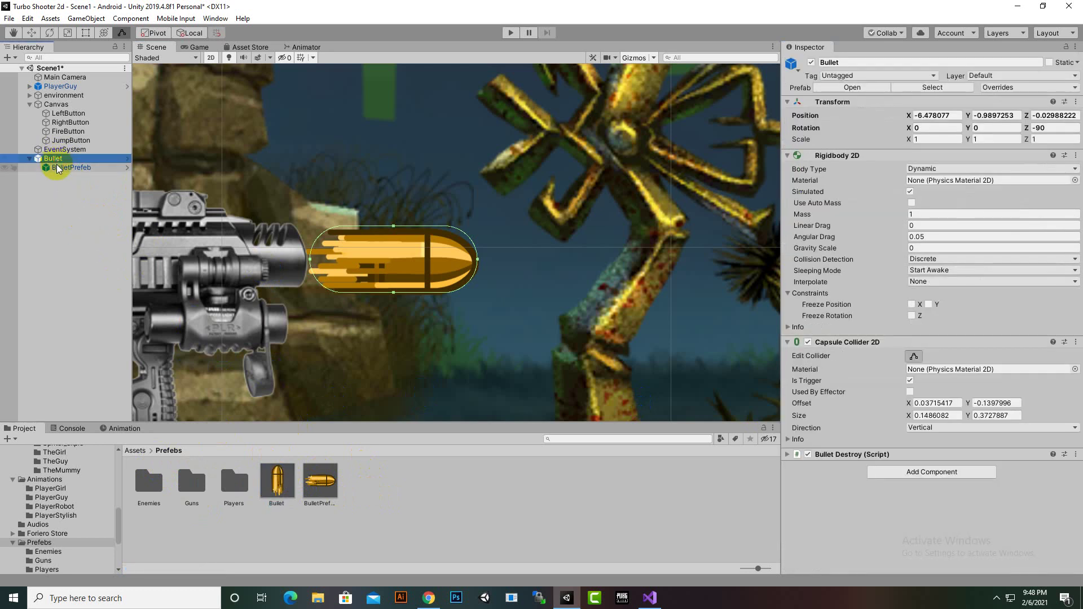
pyautogui.press('Delete')
pyautogui.click(995, 599)
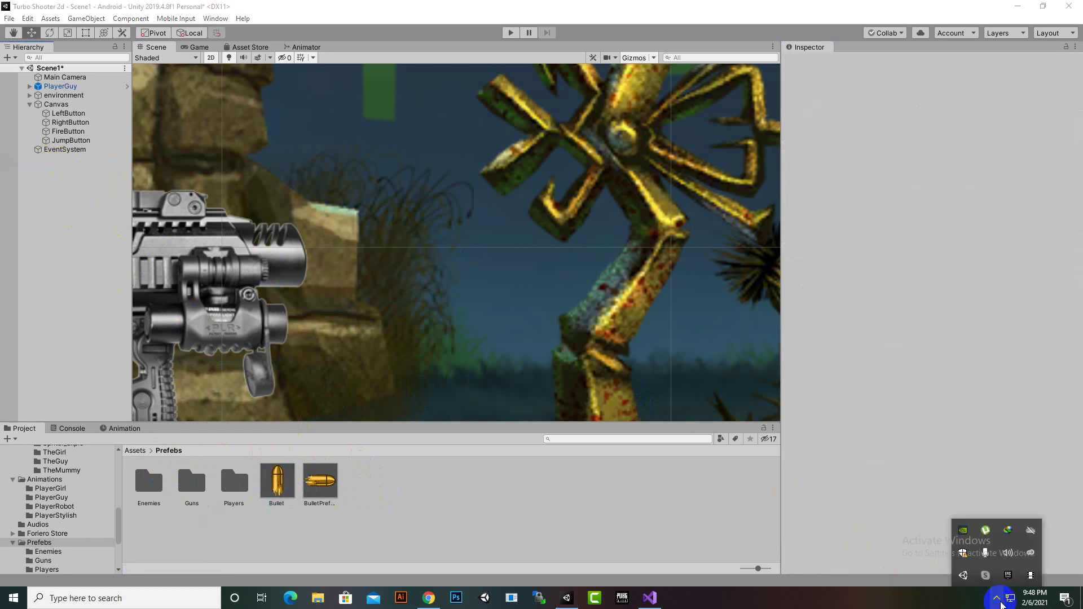
pyautogui.click(45, 166)
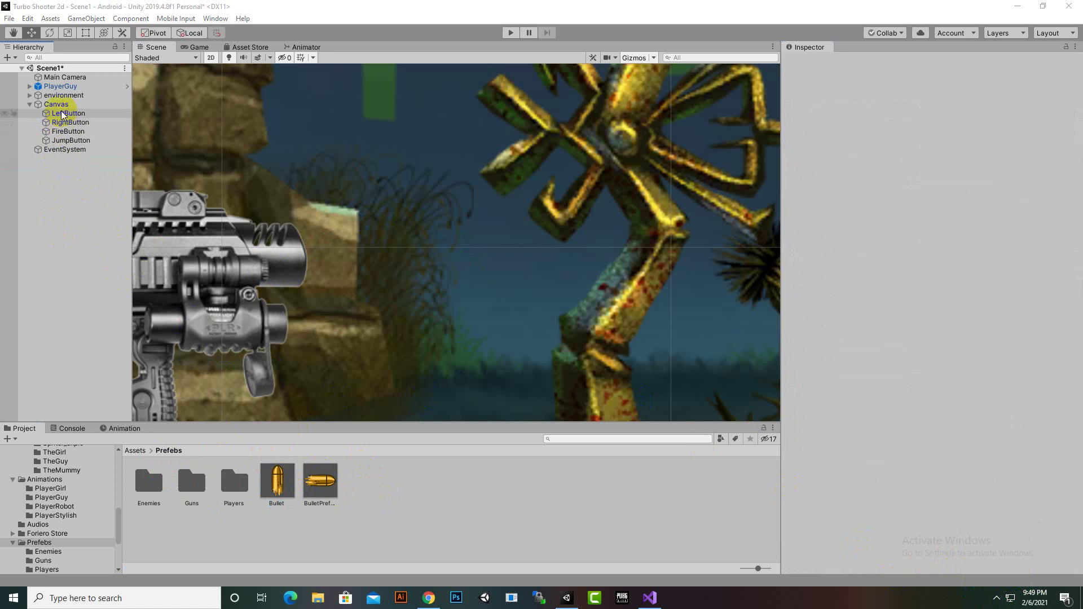
# Open the PlayerGuy prefab and assign the new Bullet prefab to the Bullet reference of its Player Controller script.
pyautogui.click(61, 87)
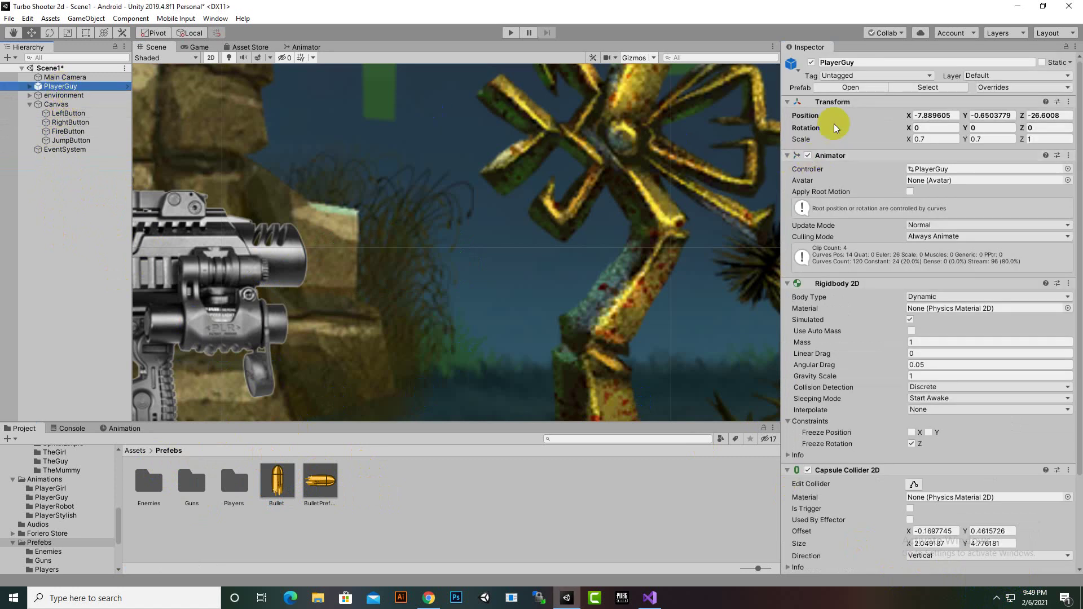
pyautogui.click(849, 88)
pyautogui.scroll(-3, 971, 488)
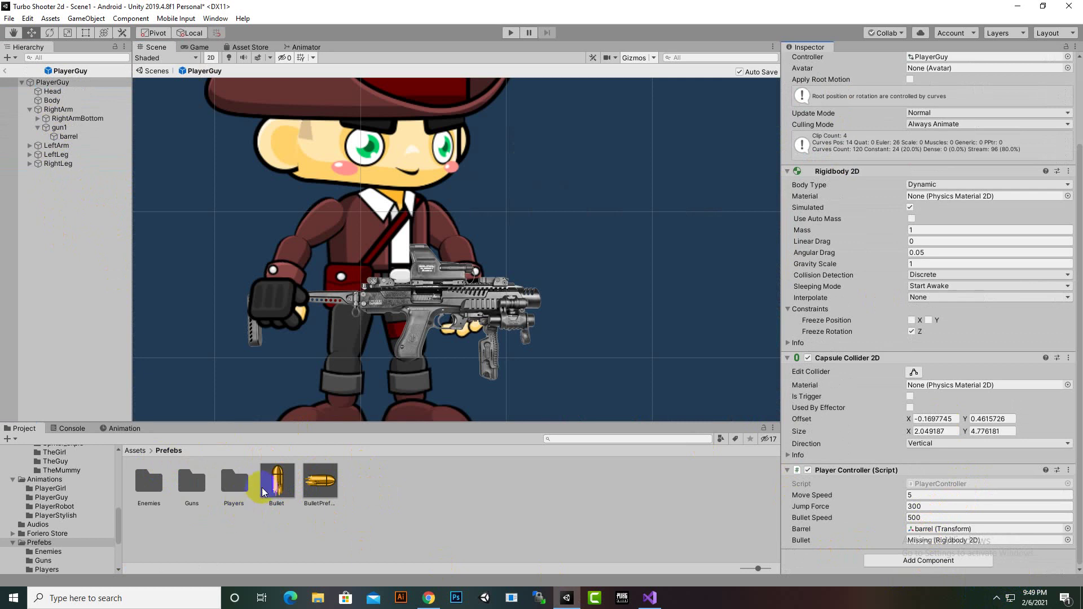
pyautogui.moveTo(265, 486); pyautogui.dragTo(942, 548)
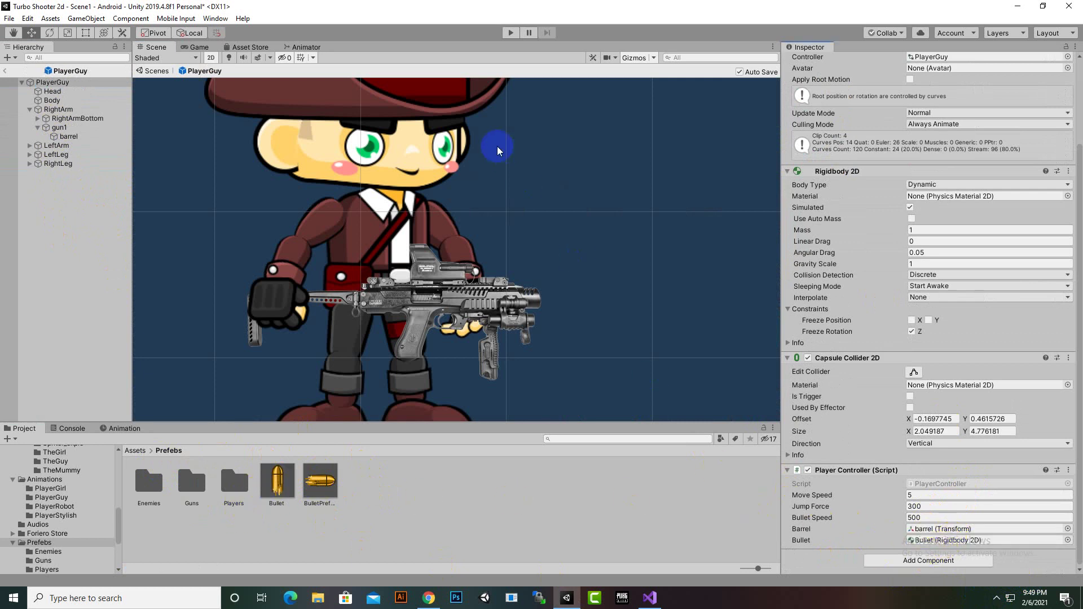
# Run the game and test moving right, jumping and firing with the on-screen buttons.
pyautogui.click(511, 33)
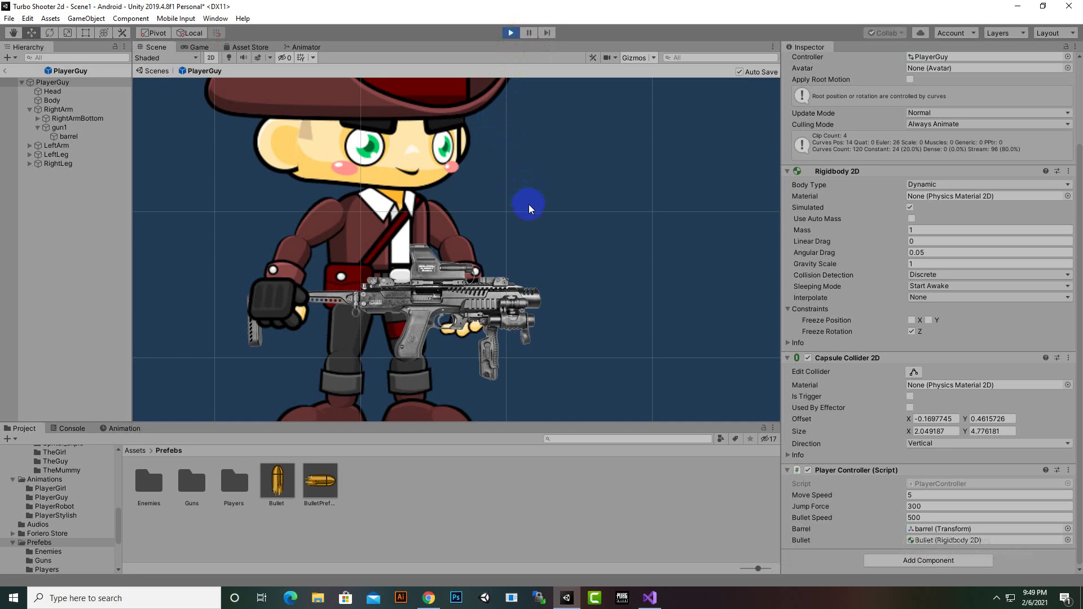
pyautogui.click(251, 382)
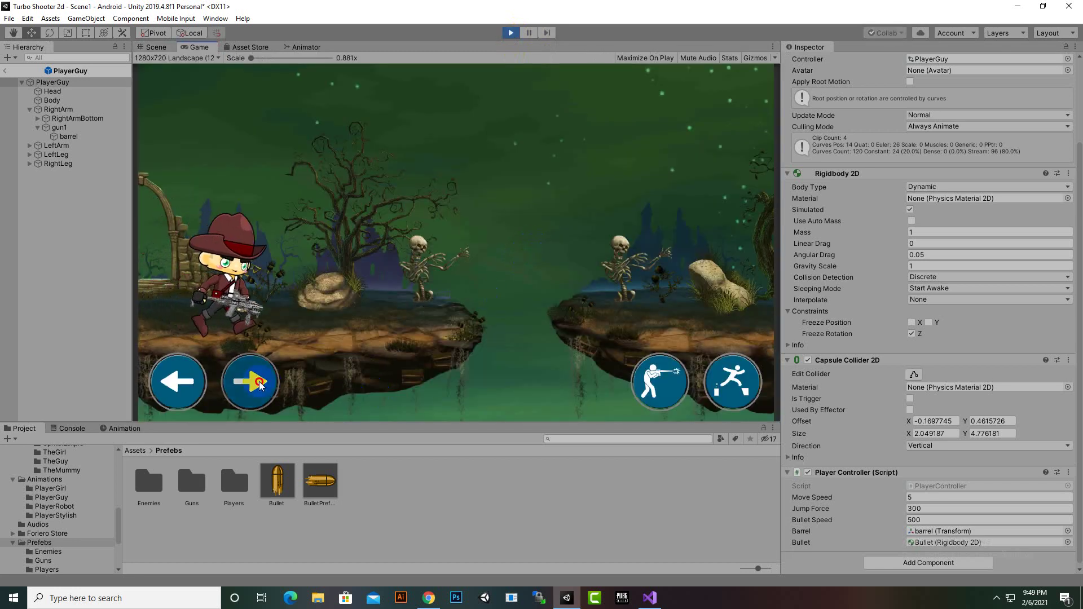
pyautogui.click(728, 387)
pyautogui.click(671, 386)
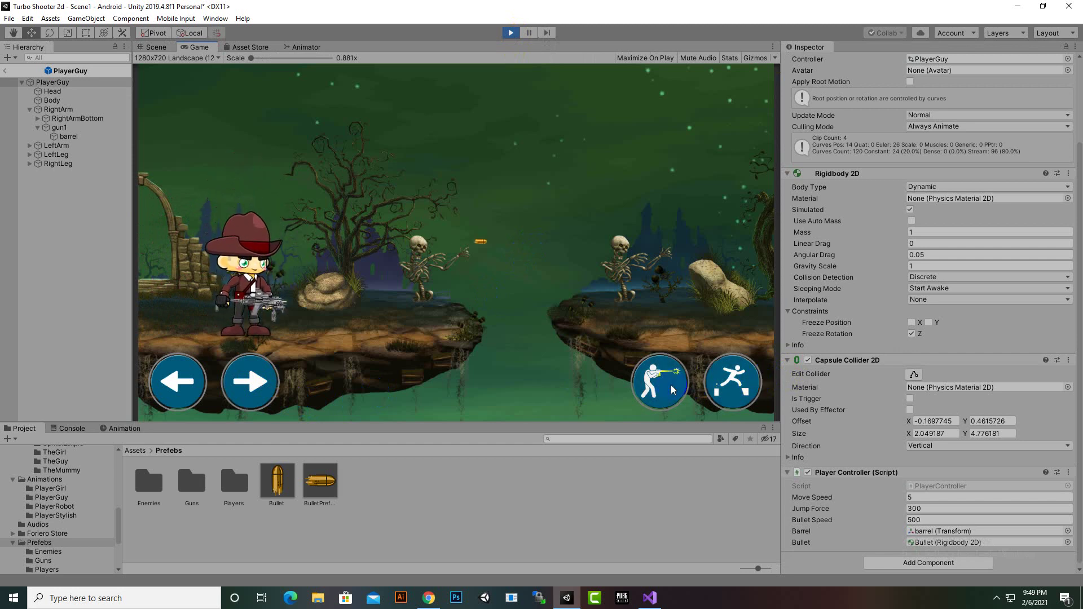
pyautogui.click(671, 387)
pyautogui.click(727, 387)
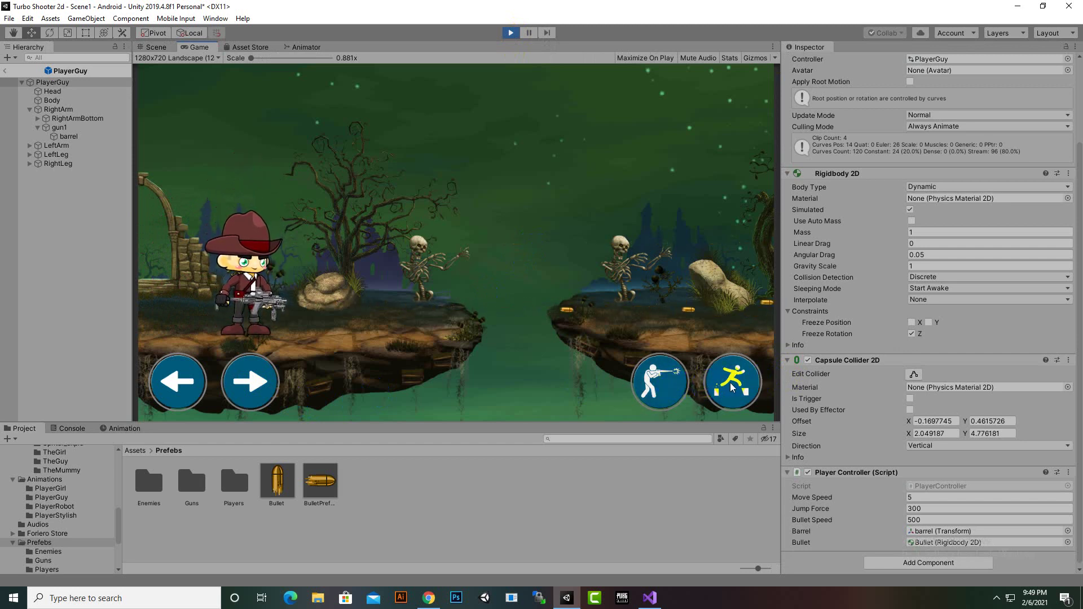
pyautogui.click(664, 382)
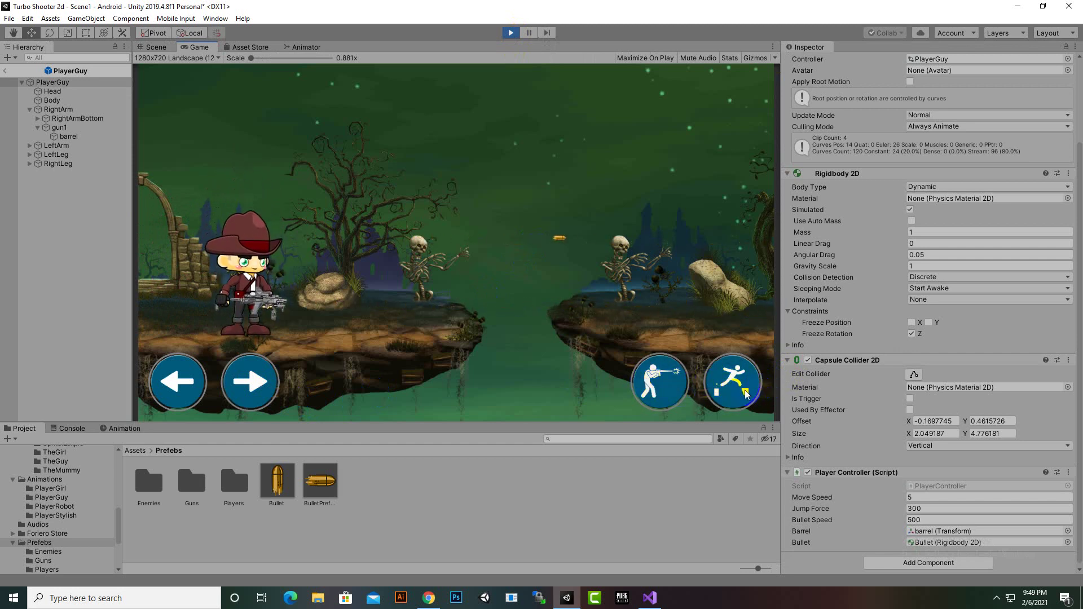
# Test firing and jumping in the running game with the on-screen buttons.
pyautogui.click(657, 391)
pyautogui.click(733, 387)
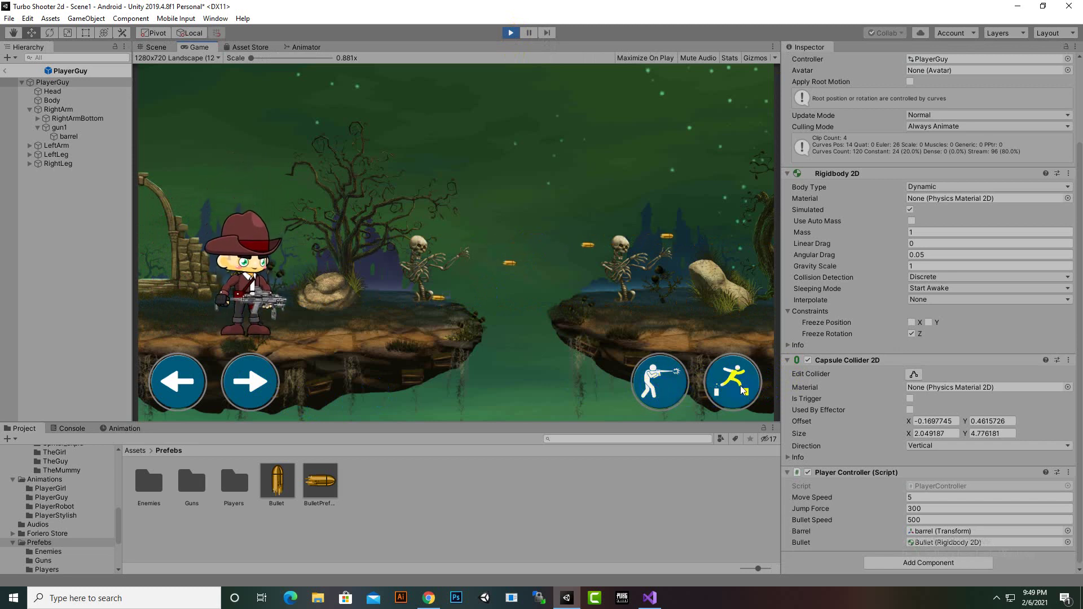
pyautogui.click(737, 389)
pyautogui.click(659, 383)
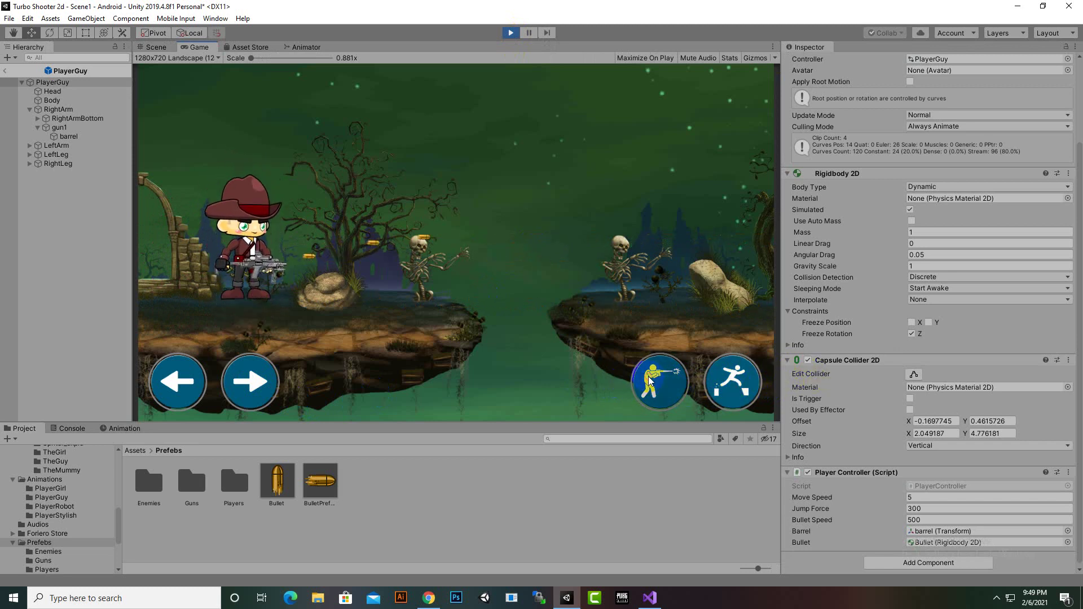
# Test whether the player turns when moving left and right with the on-screen arrows, and stop the game.
pyautogui.click(174, 384)
pyautogui.click(245, 386)
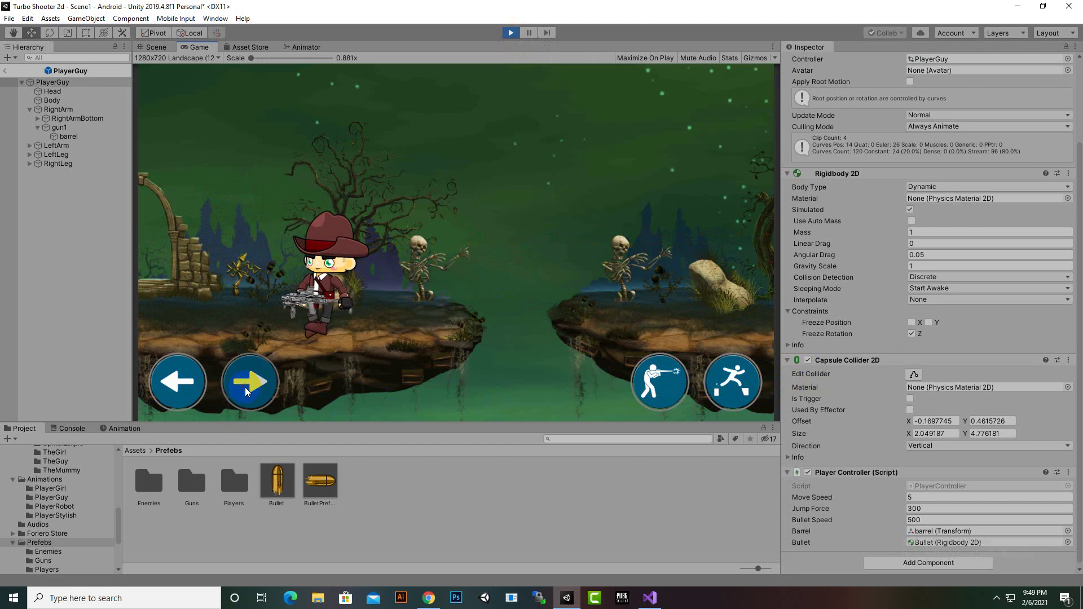
pyautogui.click(154, 398)
pyautogui.click(253, 383)
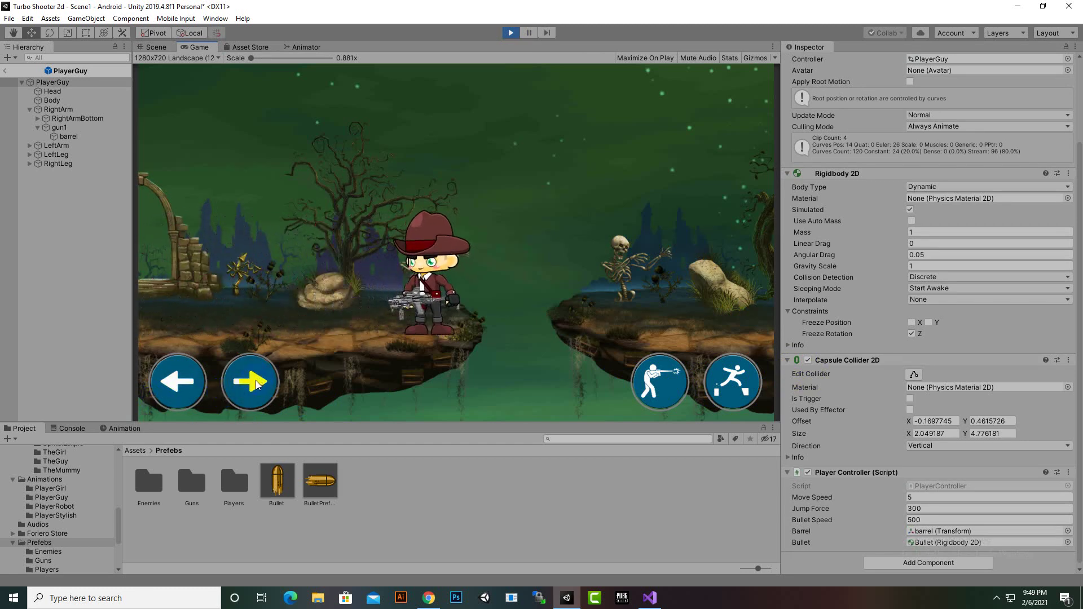
pyautogui.click(207, 383)
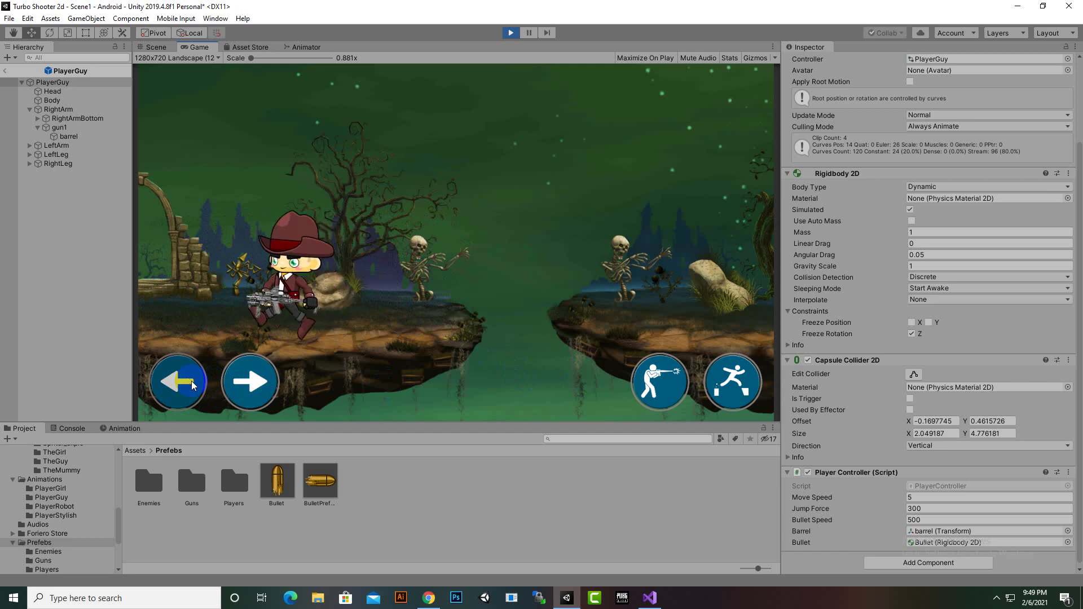
pyautogui.click(248, 381)
pyautogui.click(300, 380)
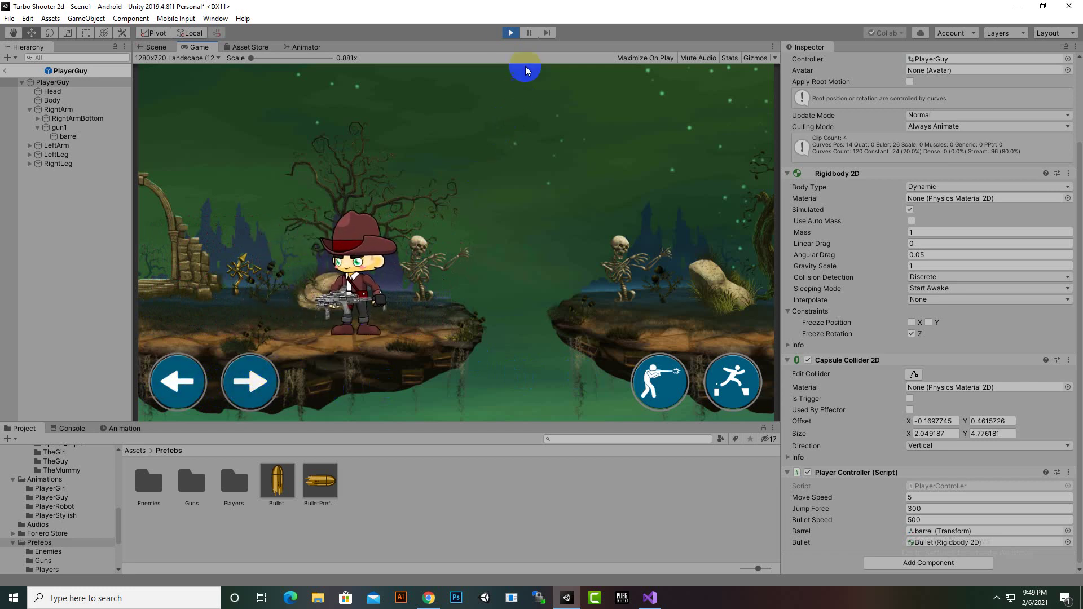
pyautogui.click(510, 32)
# Switch to Visual Studio and look through the PlayerController script from Update down to the Fire method.
pyautogui.click(650, 598)
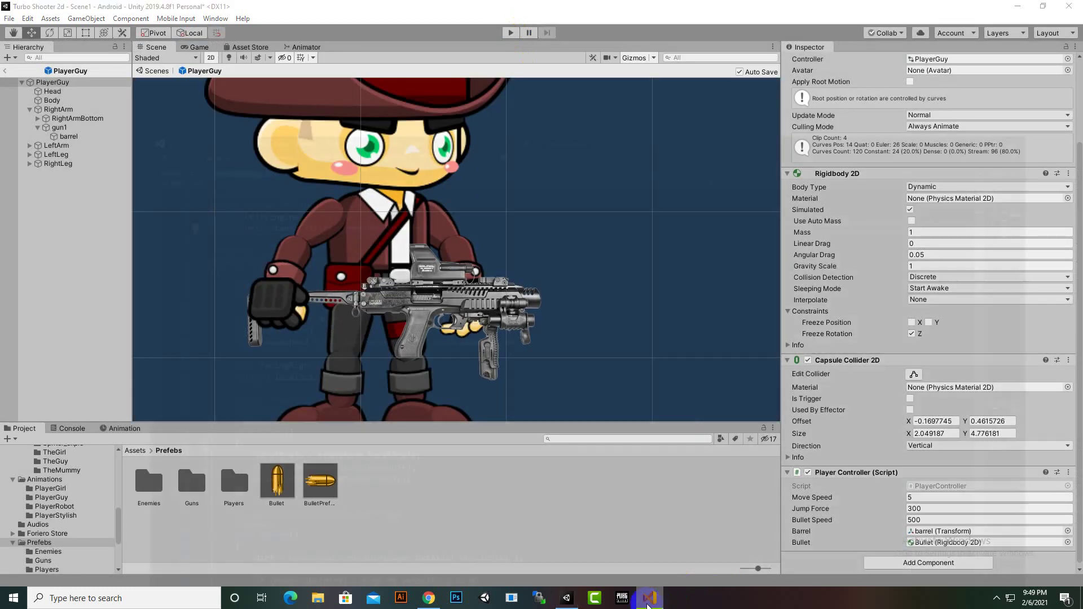
pyautogui.scroll(-3, 527, 491)
pyautogui.scroll(-10, 532, 472)
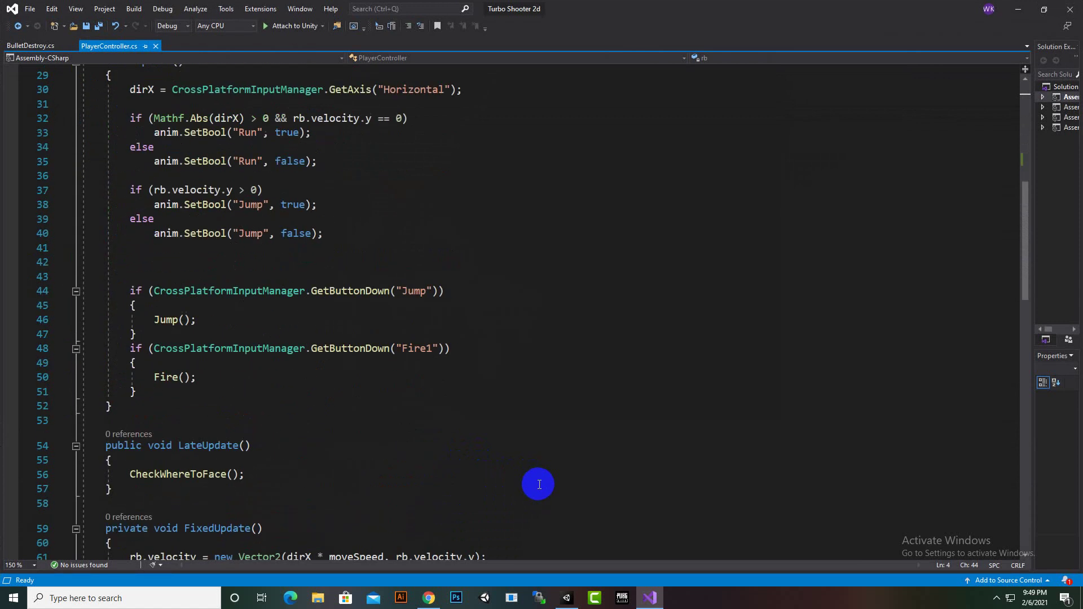
pyautogui.scroll(-4, 539, 489)
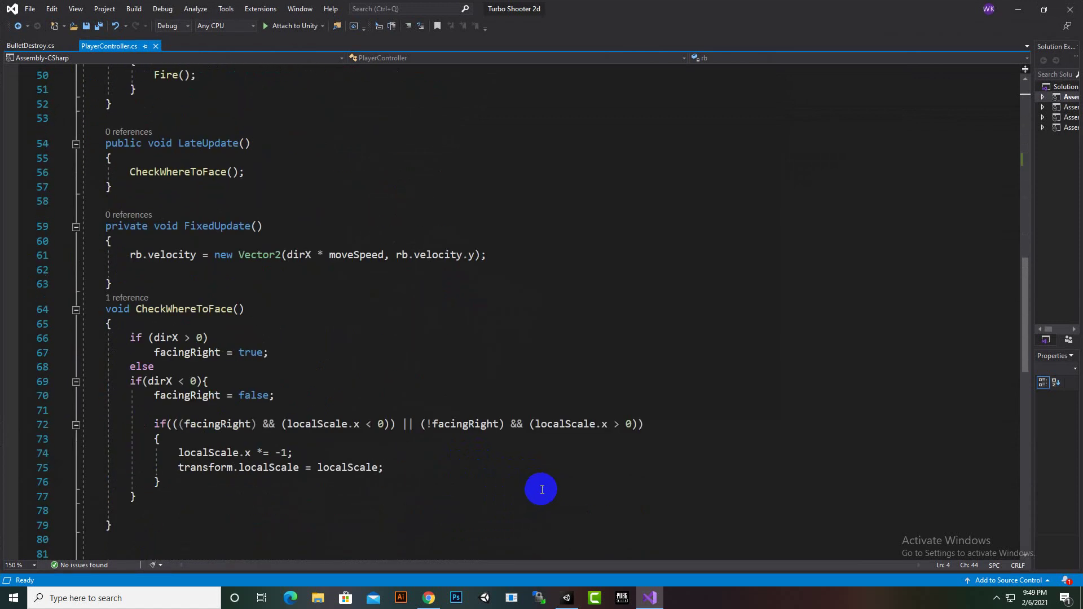
pyautogui.scroll(-3, 541, 490)
pyautogui.scroll(-2, 546, 485)
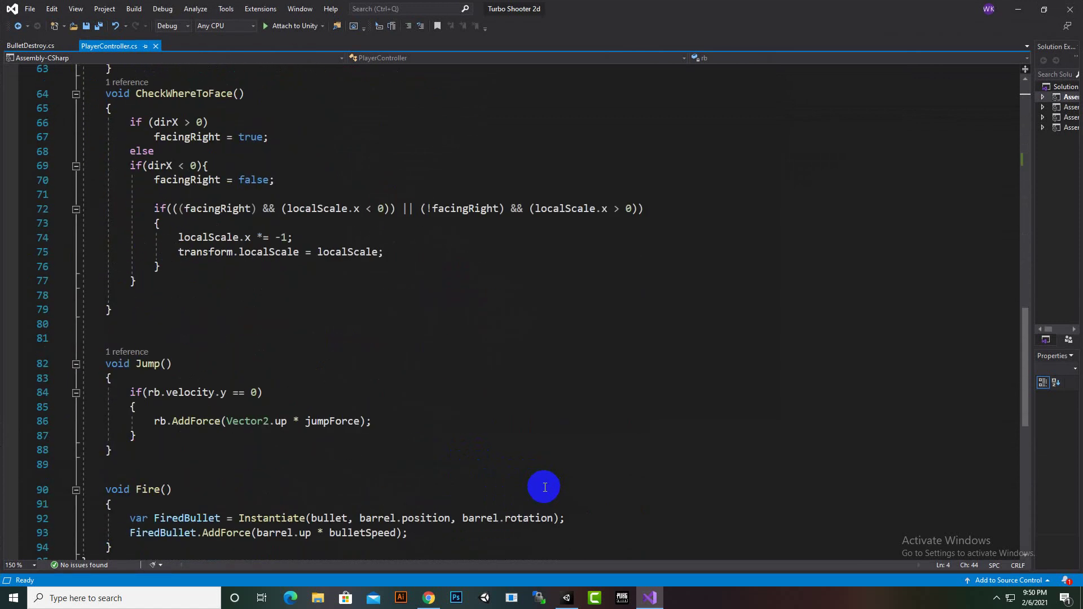
pyautogui.scroll(-1, 545, 487)
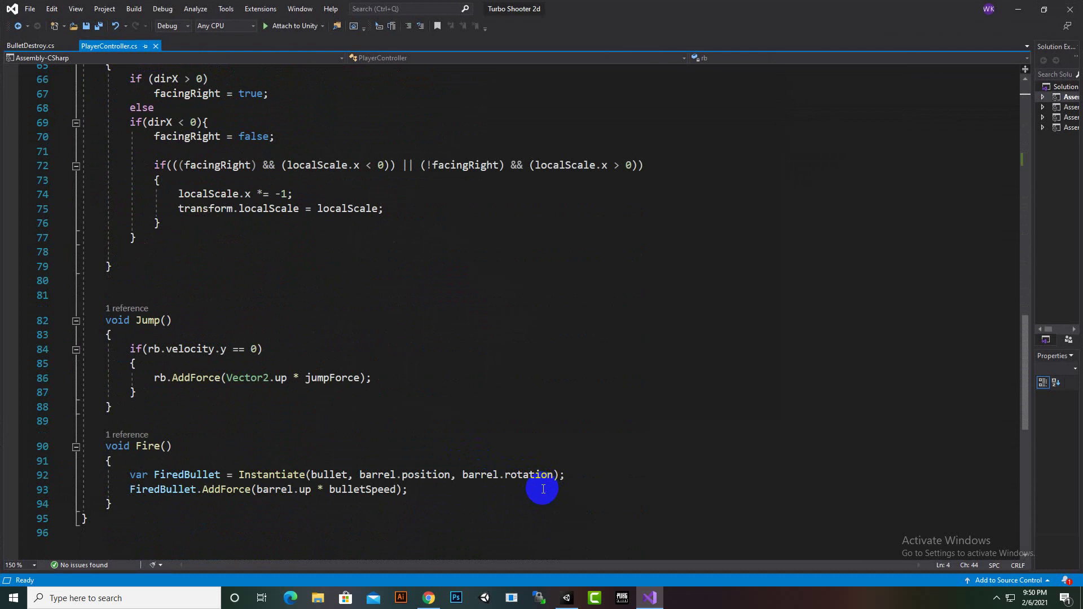
# Examine the CheckWhereToFace method, checking the dirX conditions, the facingRight assignments and the localScale flip.
pyautogui.scroll(2, 305, 374)
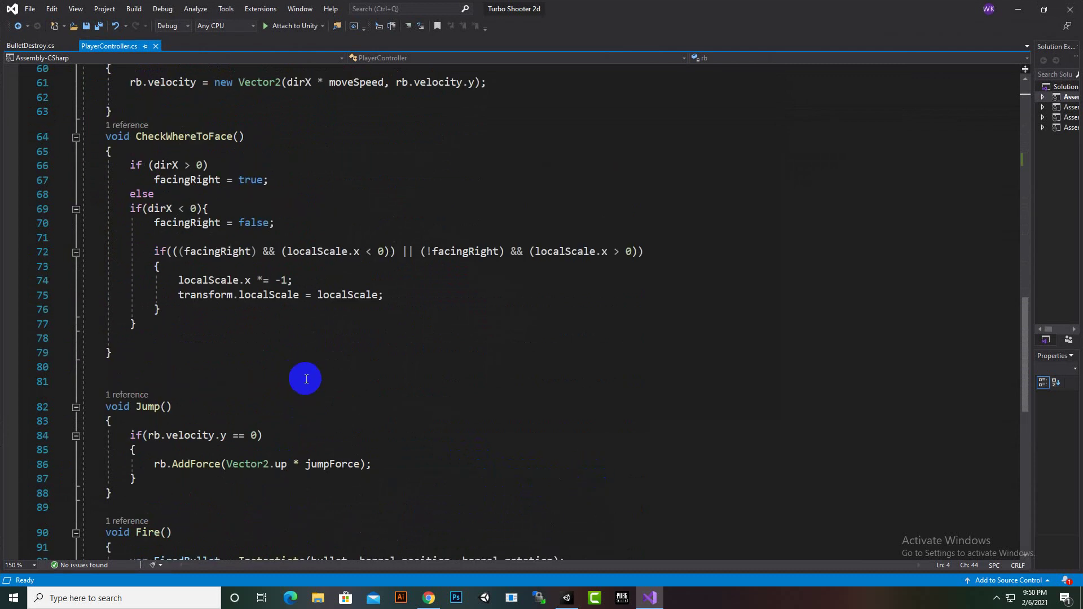
pyautogui.click(218, 225)
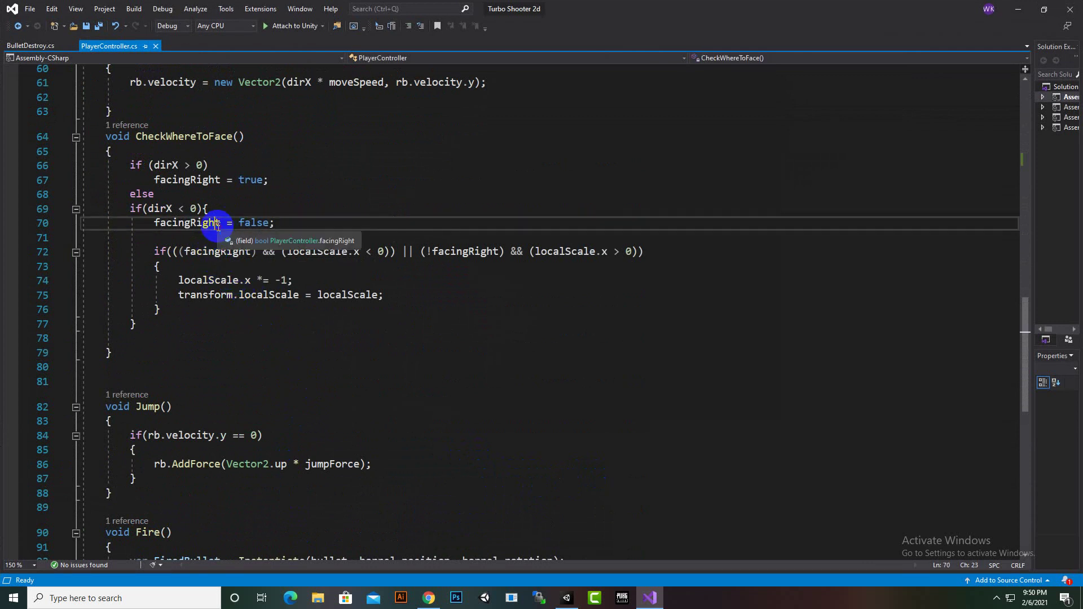
pyautogui.click(264, 224)
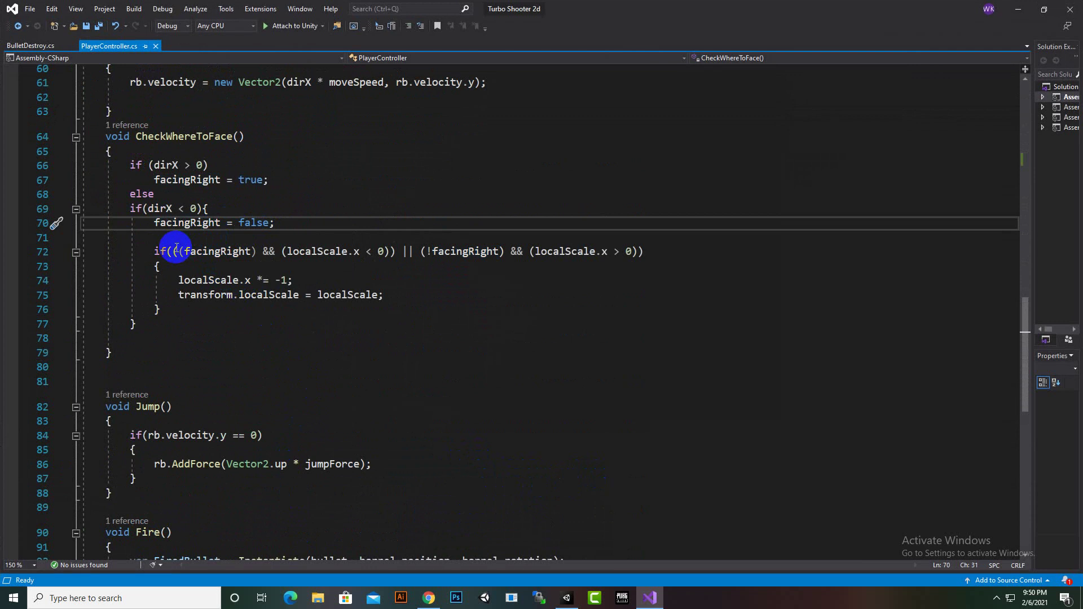
pyautogui.click(193, 208)
pyautogui.click(263, 223)
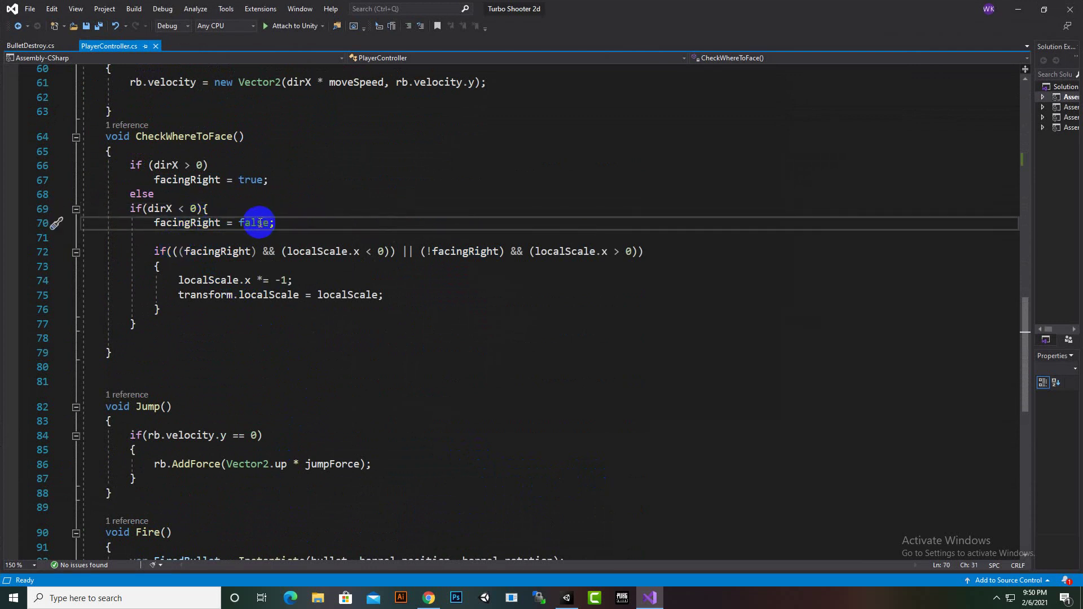
pyautogui.moveTo(282, 224); pyautogui.dragTo(154, 224)
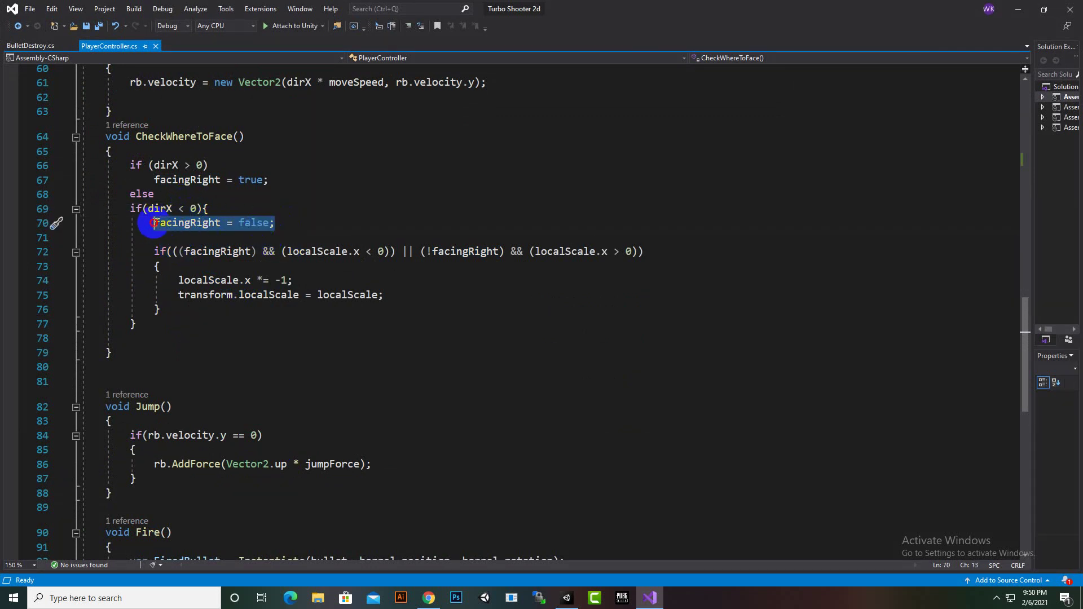
pyautogui.click(177, 253)
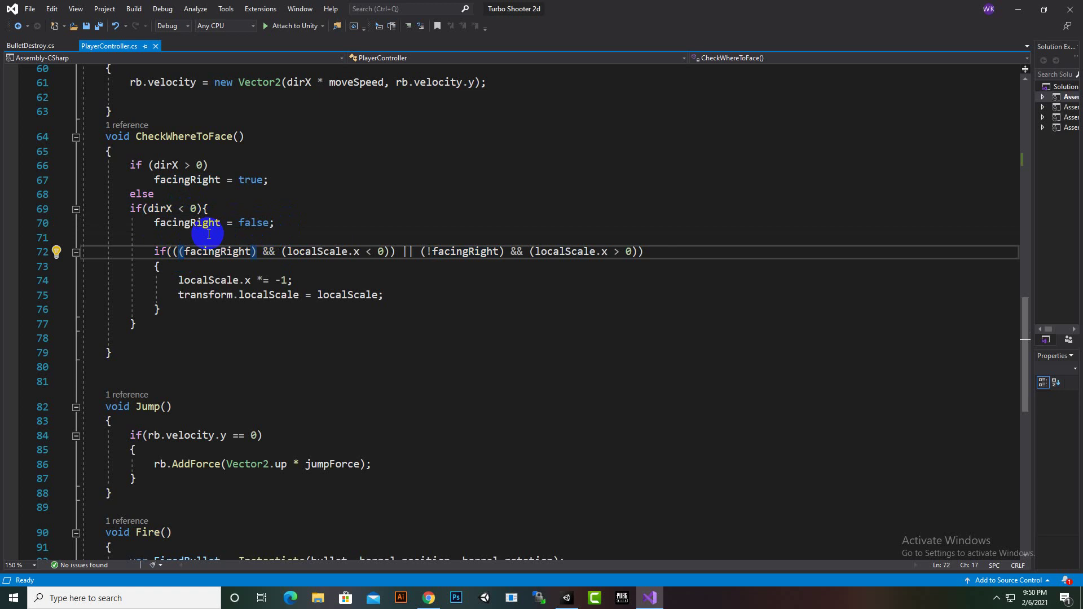
pyautogui.click(262, 280)
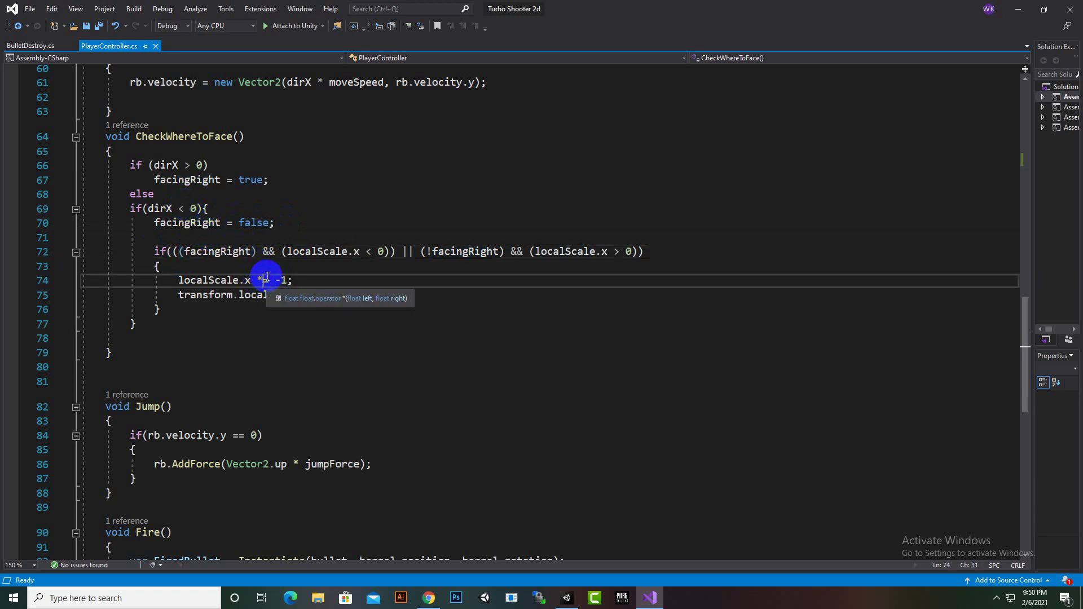
pyautogui.click(996, 598)
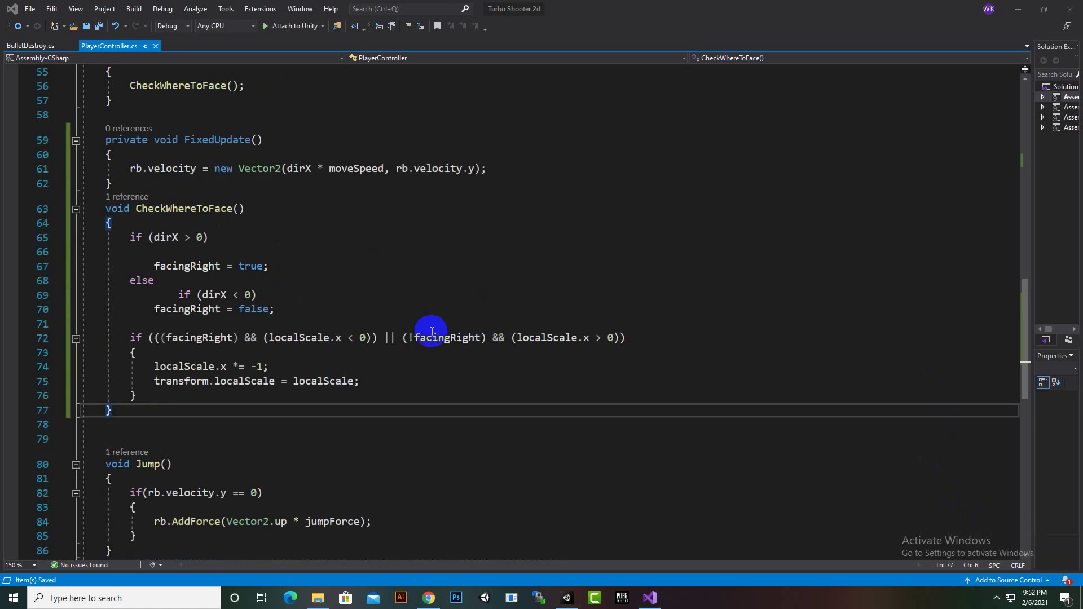
# Review the rewritten CheckWhereToFace method and the rest of the PlayerController script, including the localScale assignment in Start.
pyautogui.click(185, 309)
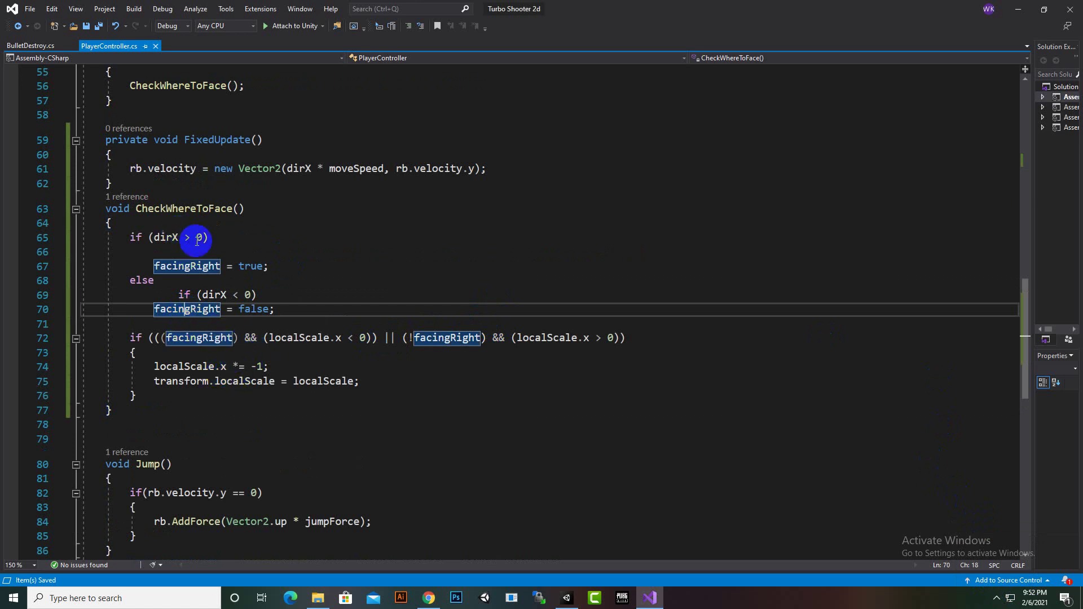
pyautogui.click(217, 255)
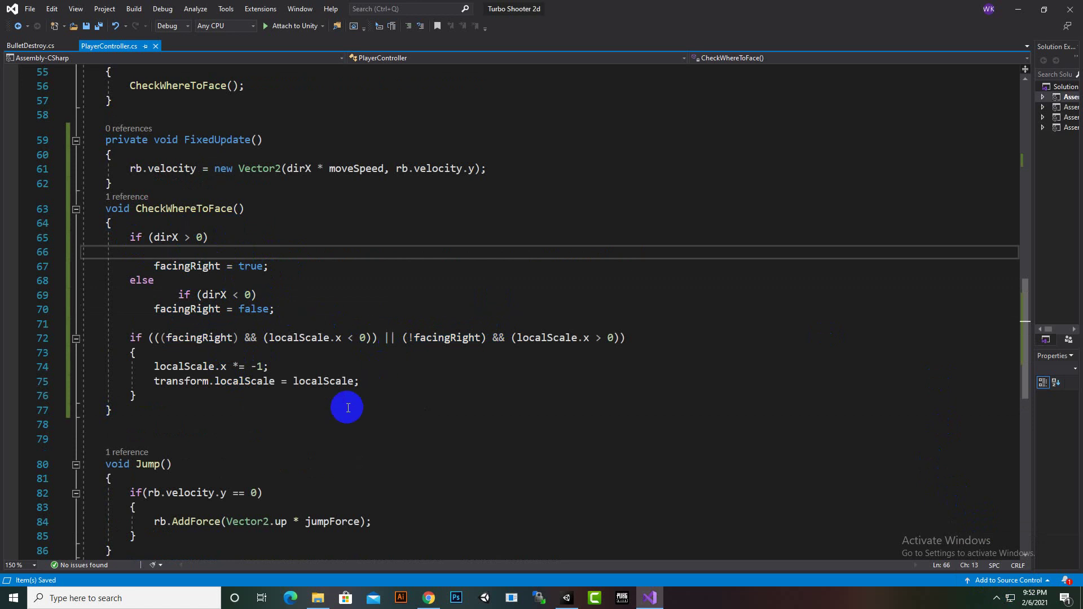
pyautogui.scroll(-1, 346, 338)
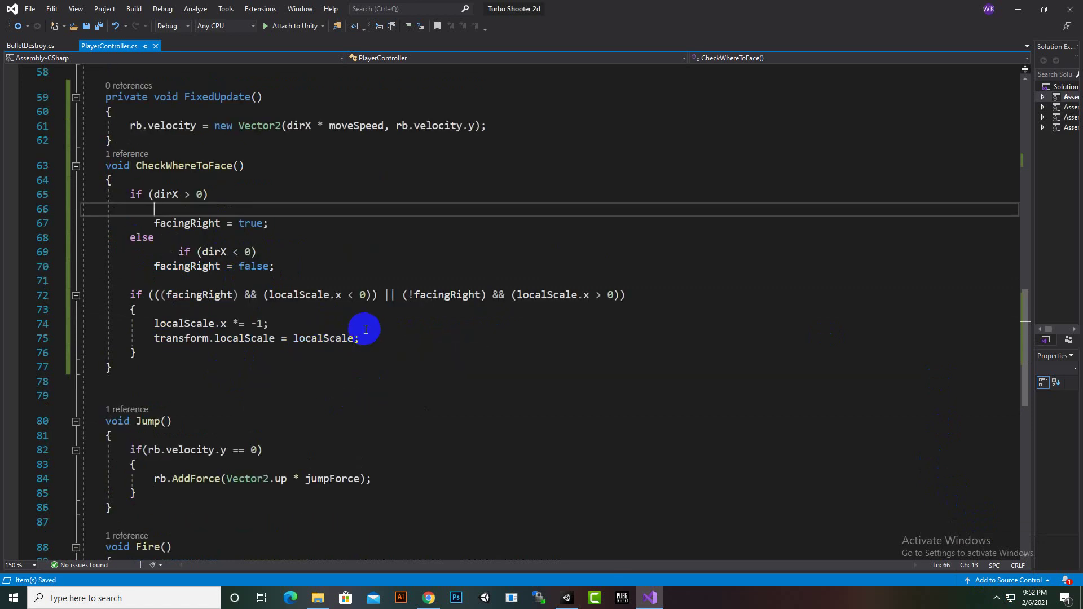
pyautogui.scroll(14, 368, 330)
pyautogui.scroll(5, 371, 329)
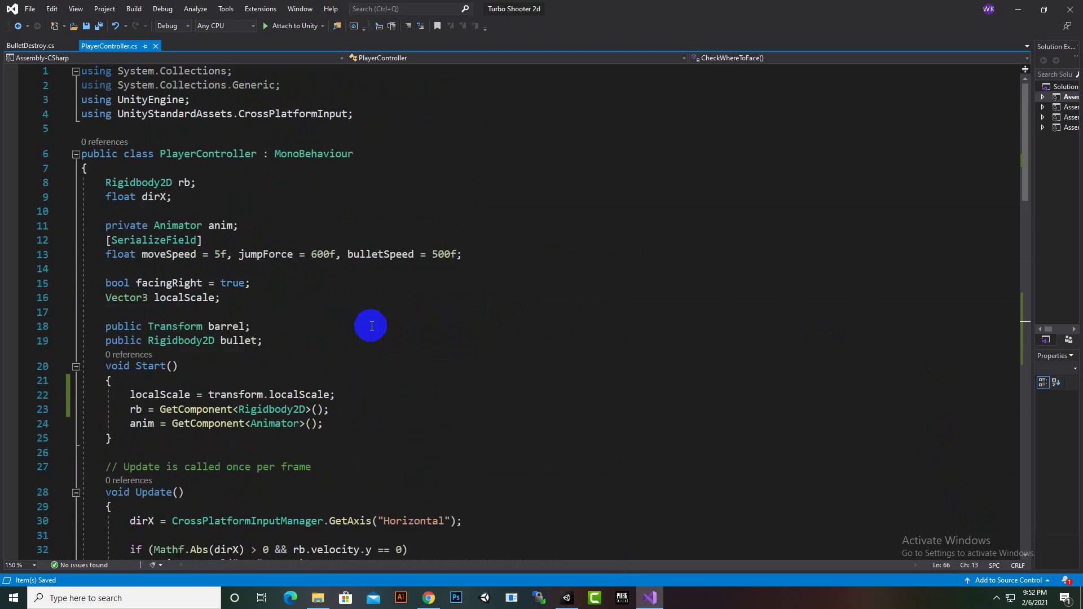
pyautogui.scroll(-15, 372, 327)
pyautogui.scroll(-13, 372, 326)
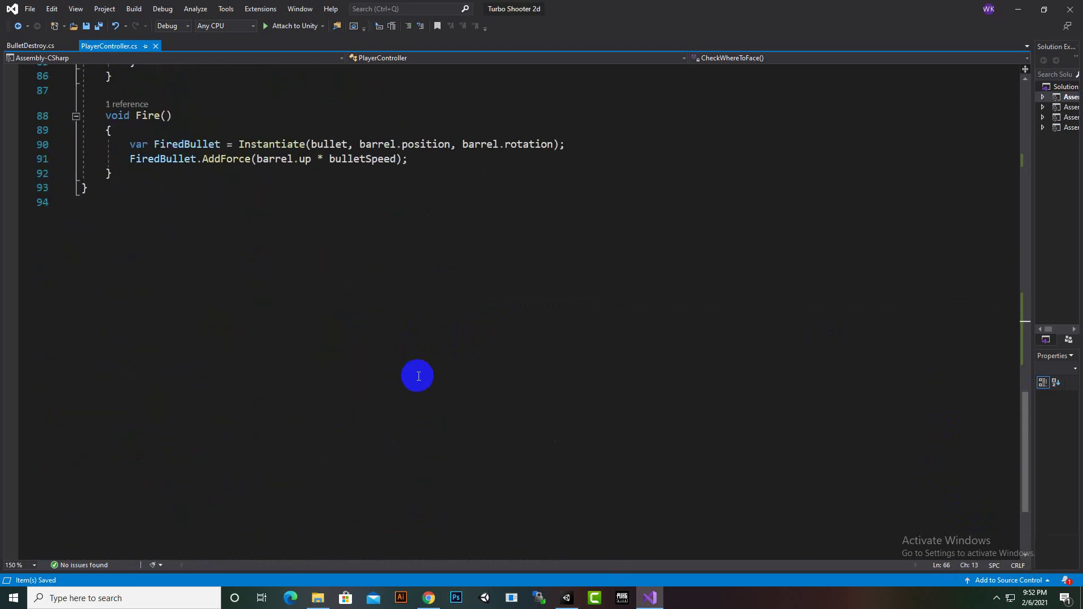
# Return to Unity, run the game and test that the player faces left and right with the on-screen arrows.
pyautogui.click(1018, 9)
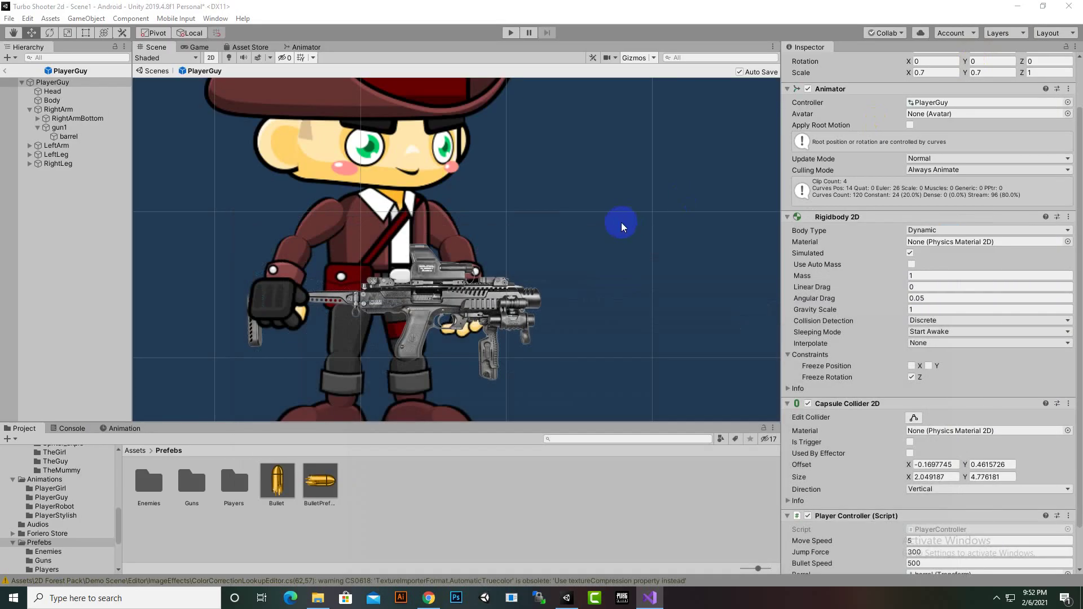
pyautogui.click(509, 33)
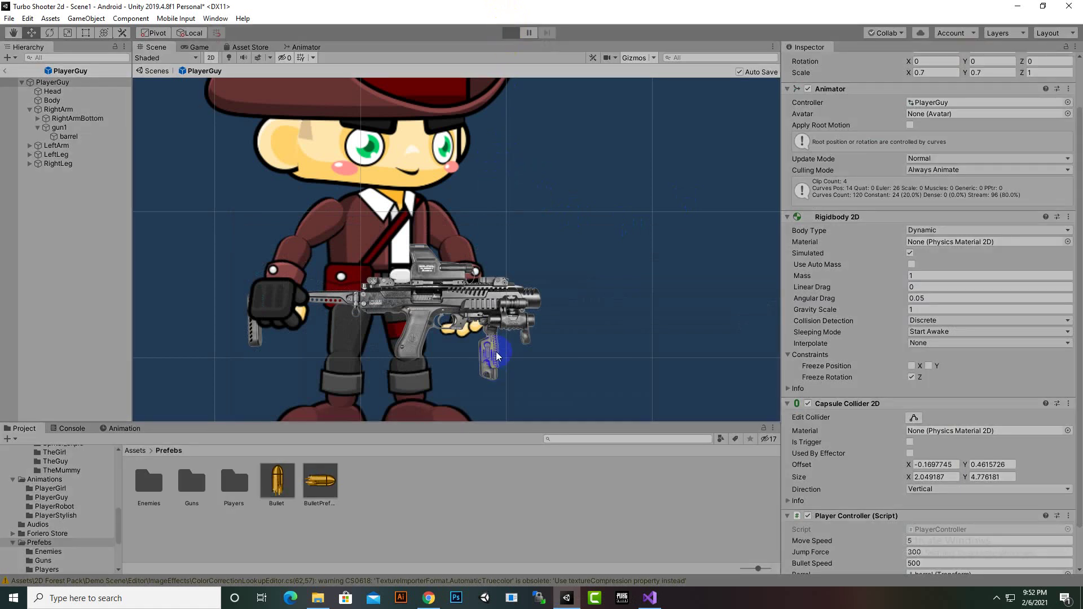
pyautogui.click(248, 393)
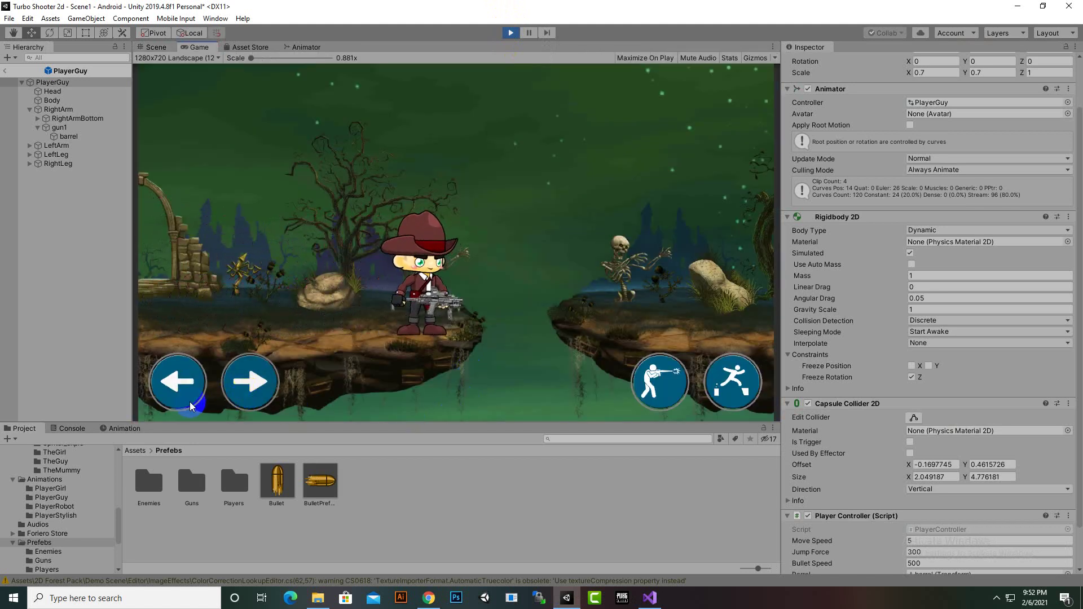
pyautogui.click(177, 404)
pyautogui.click(265, 395)
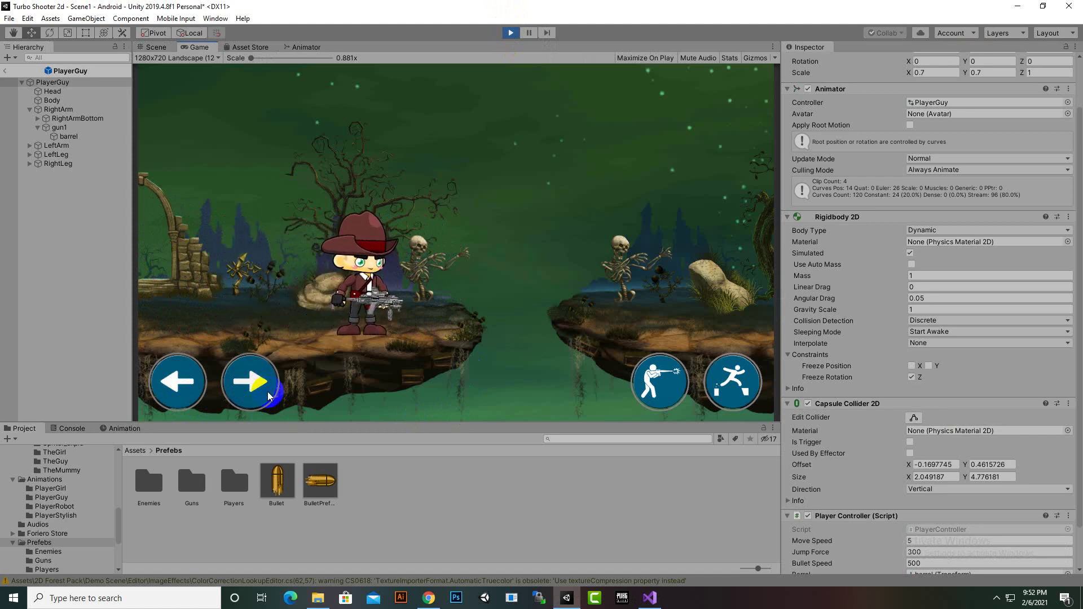
pyautogui.click(207, 391)
pyautogui.click(246, 387)
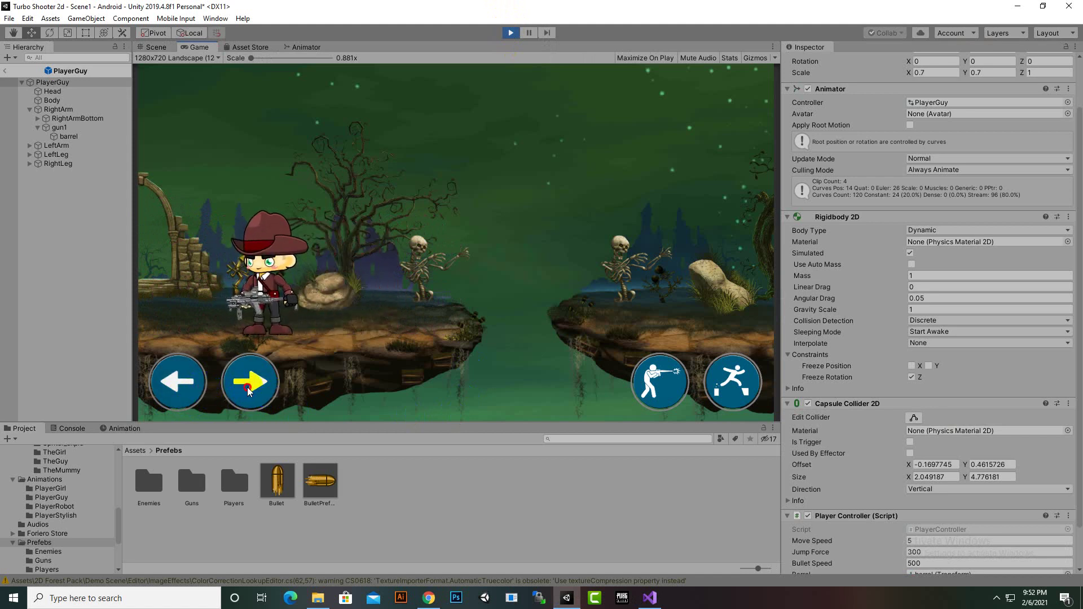
pyautogui.click(194, 391)
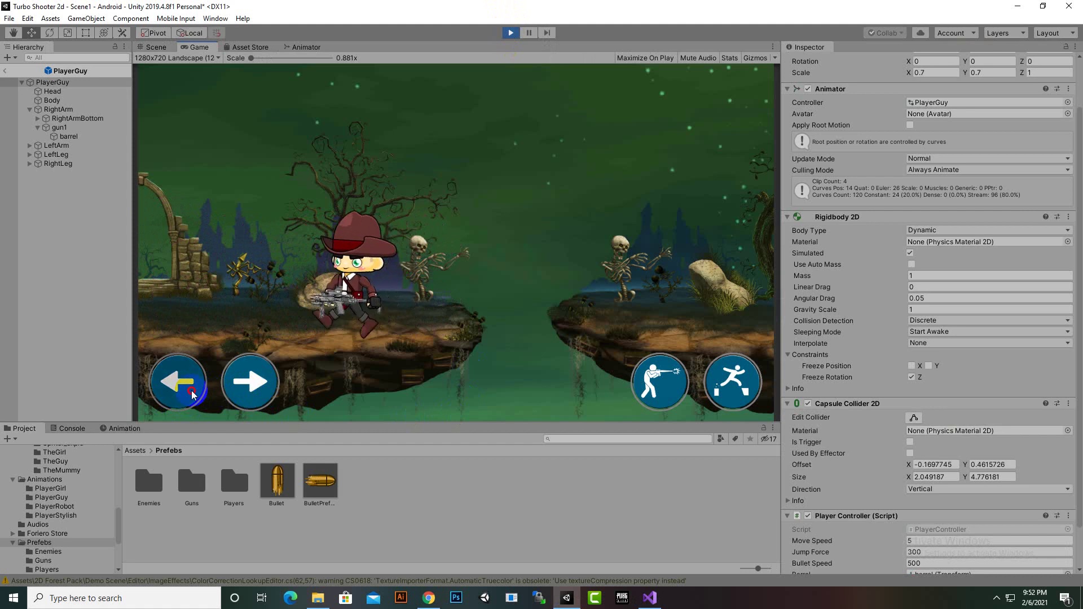
pyautogui.click(249, 391)
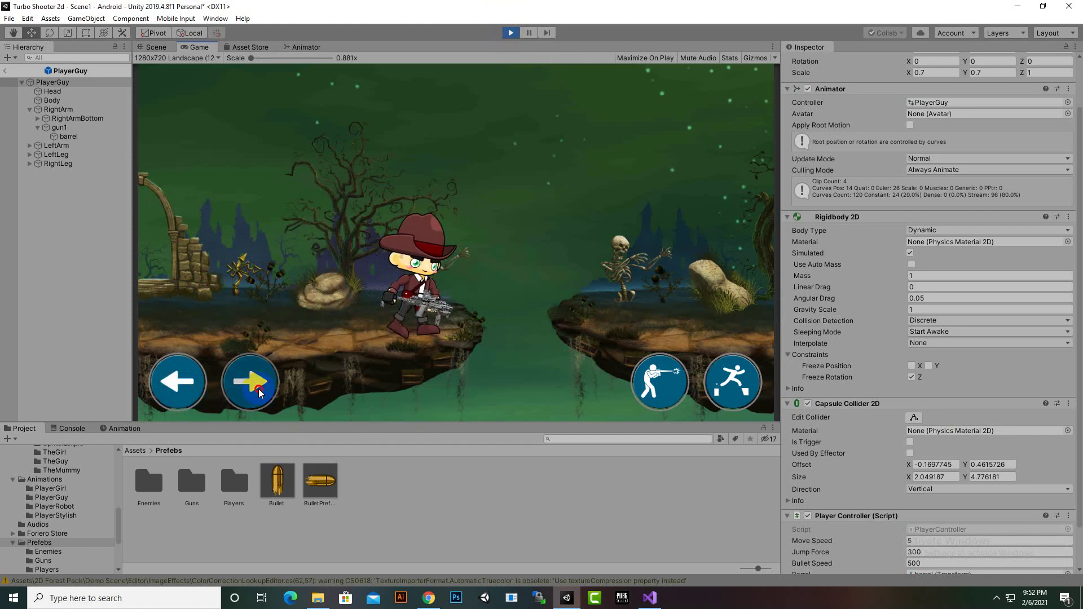
pyautogui.click(192, 394)
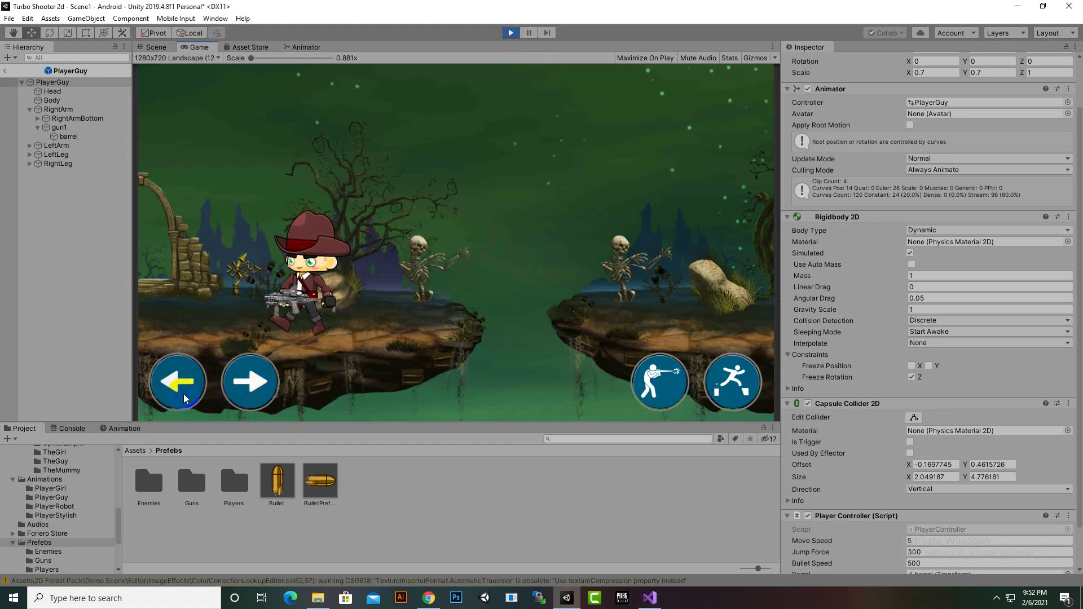
pyautogui.click(248, 384)
# Test firing bullets and jumping with the corrected player script in the running game.
pyautogui.click(657, 388)
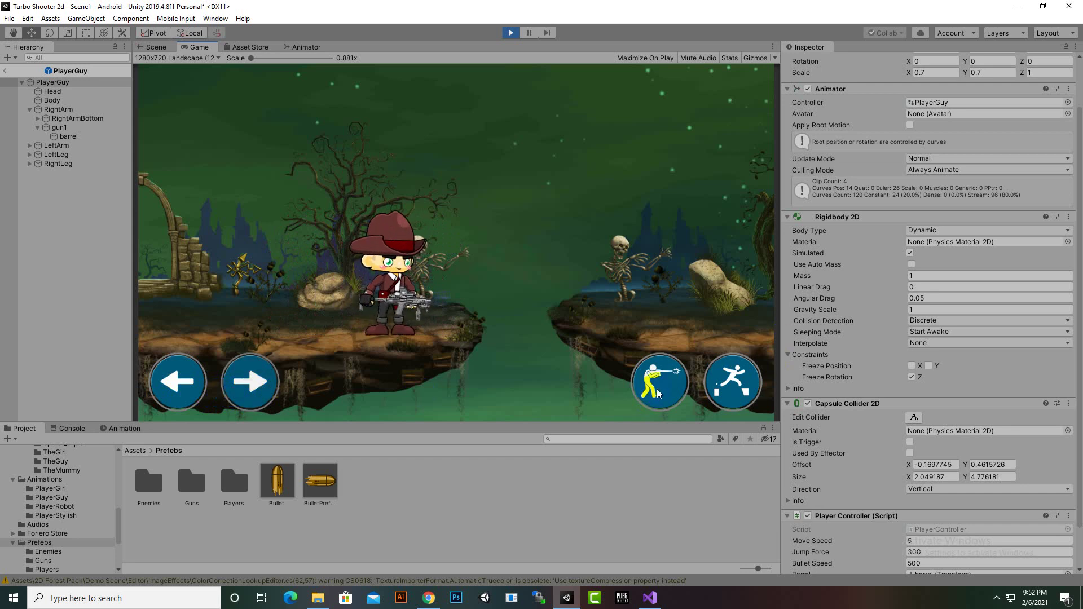
pyautogui.press('space')
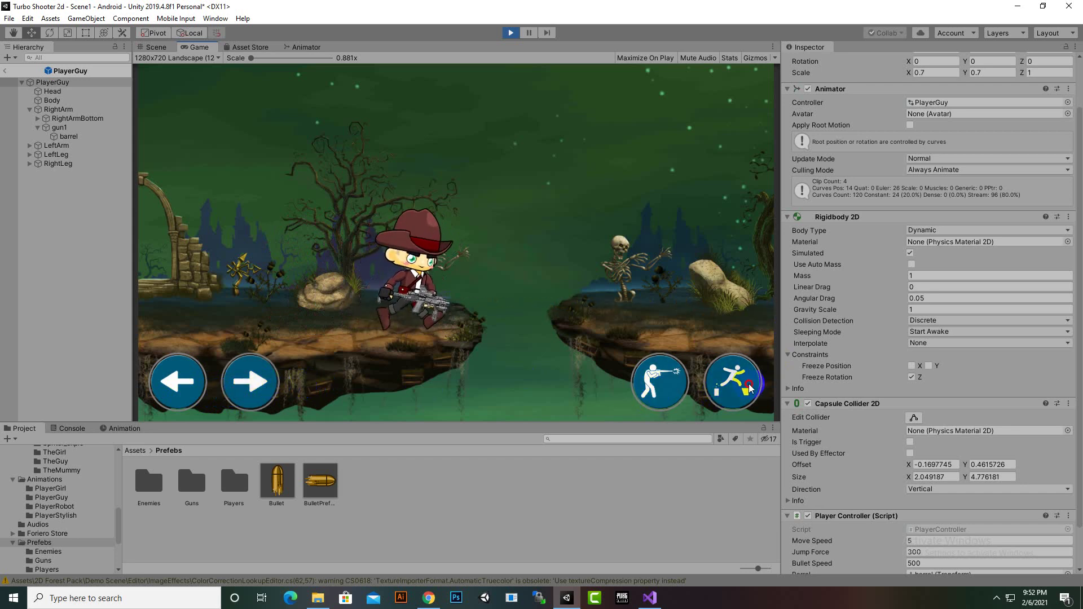
pyautogui.click(656, 388)
pyautogui.press('space')
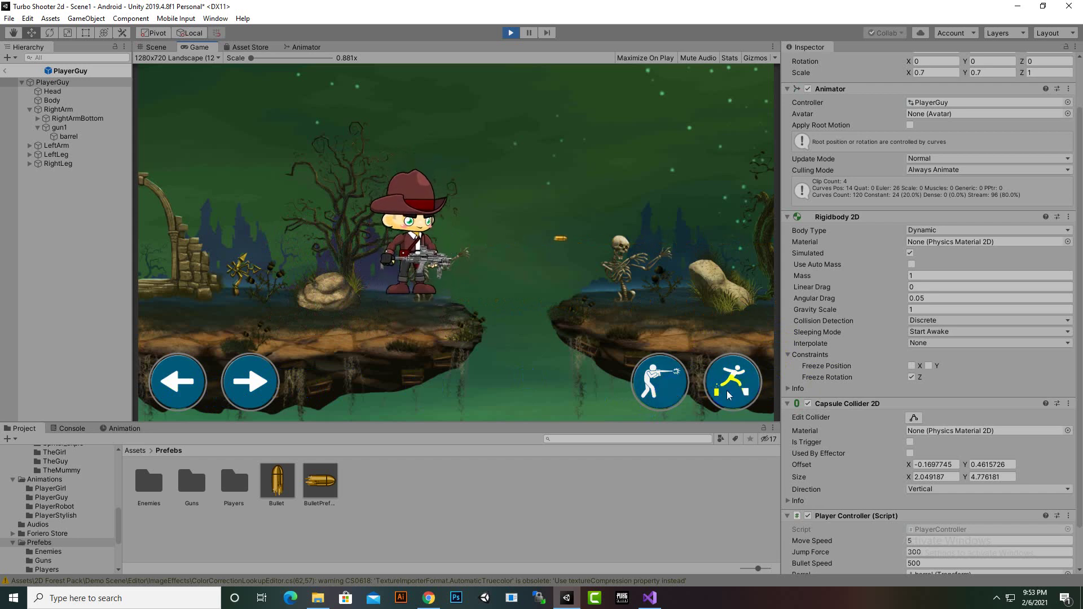
# Test moving the player toward the gap, jumping and firing with the on-screen buttons, and stop the running game.
pyautogui.press('space')
pyautogui.click(590, 395)
pyautogui.click(249, 381)
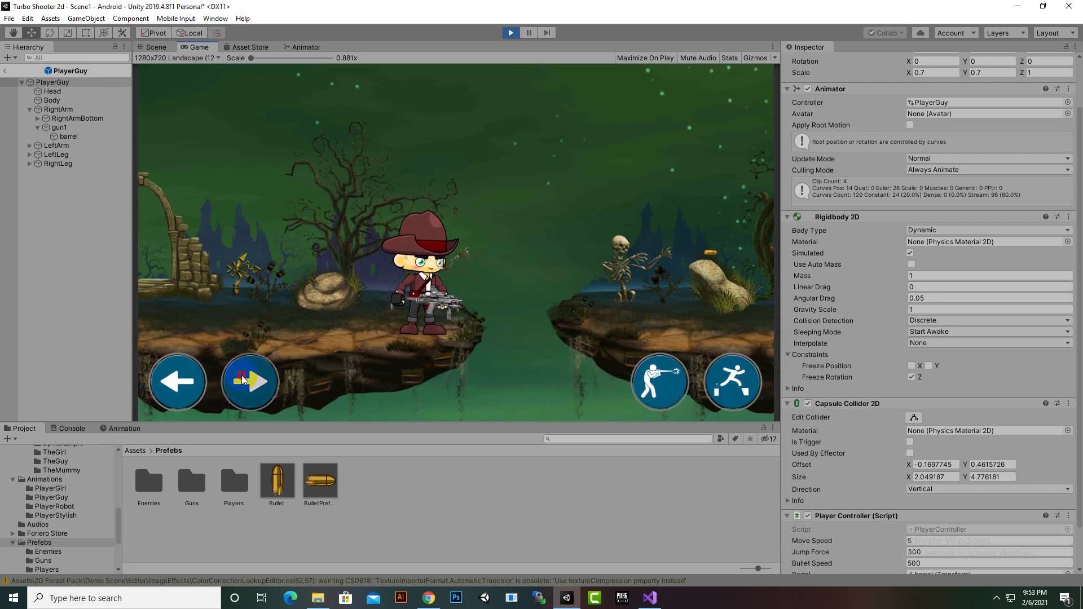
pyautogui.click(717, 402)
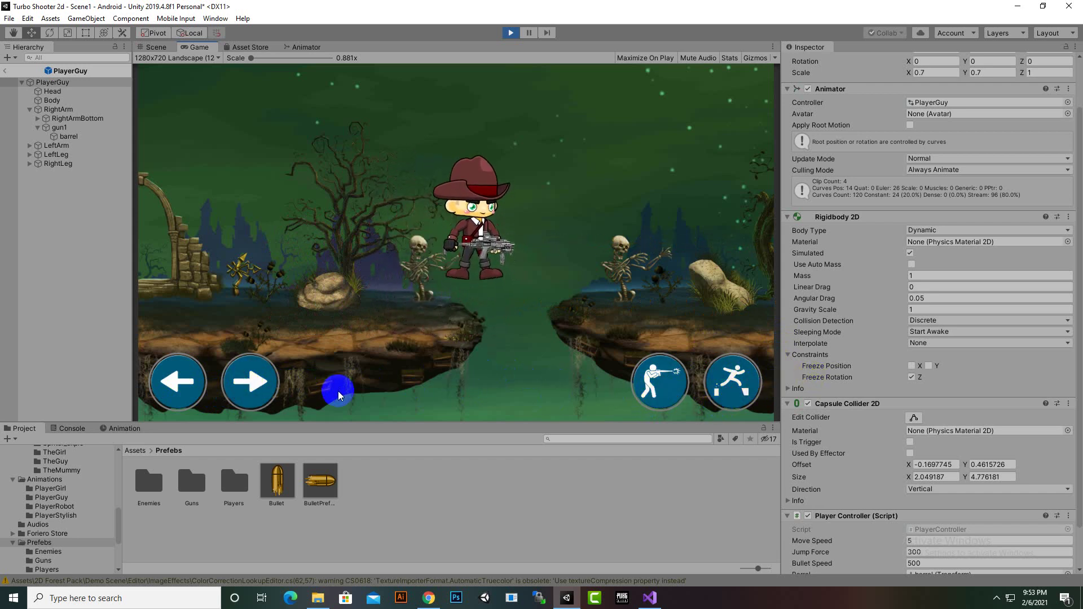
pyautogui.click(152, 381)
pyautogui.click(259, 395)
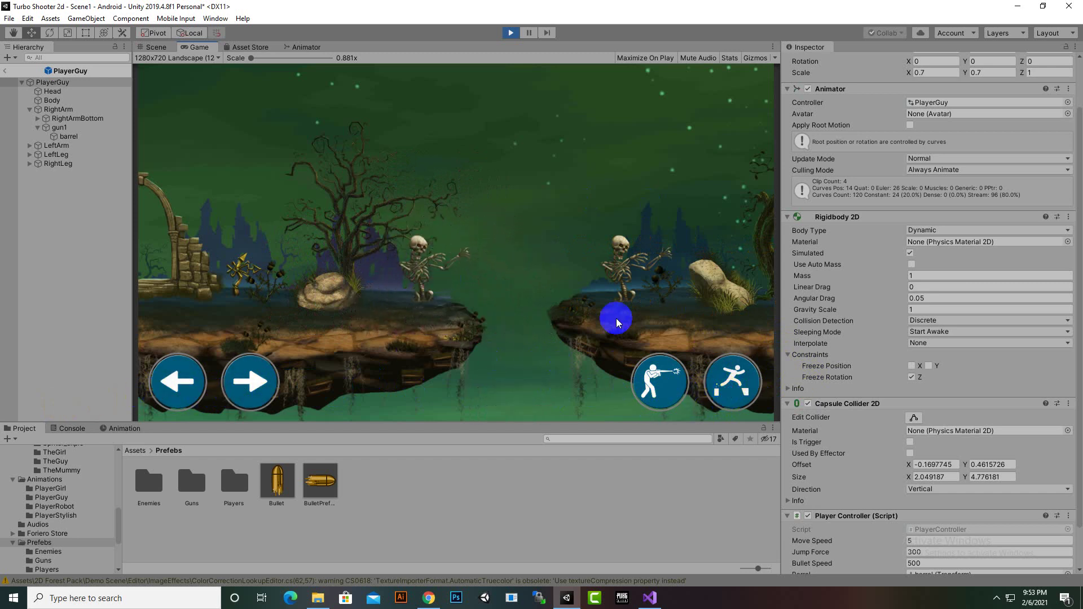
pyautogui.click(670, 397)
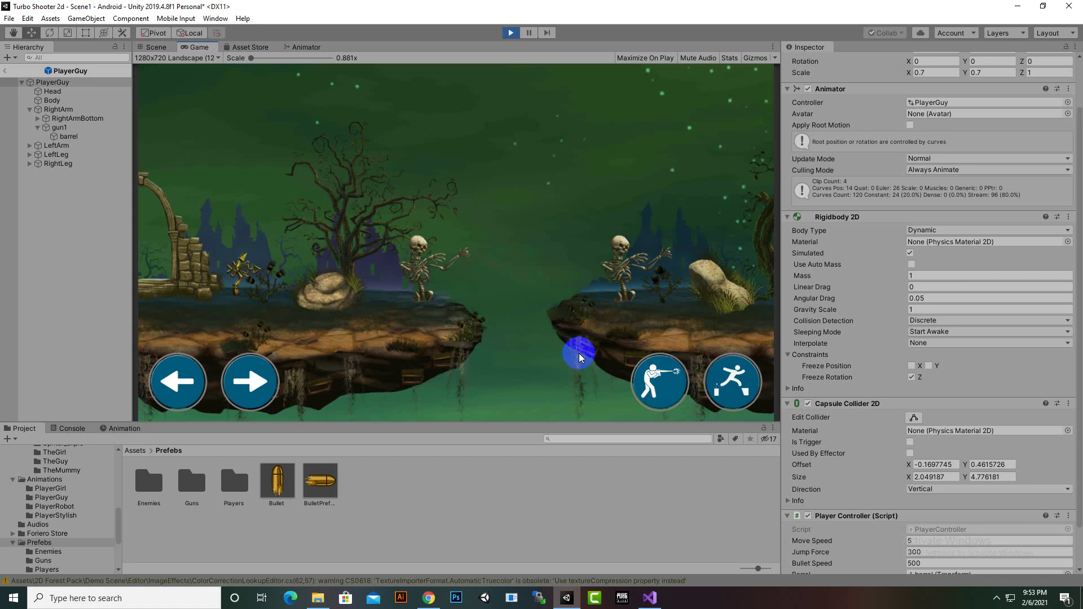
pyautogui.click(232, 388)
pyautogui.click(269, 391)
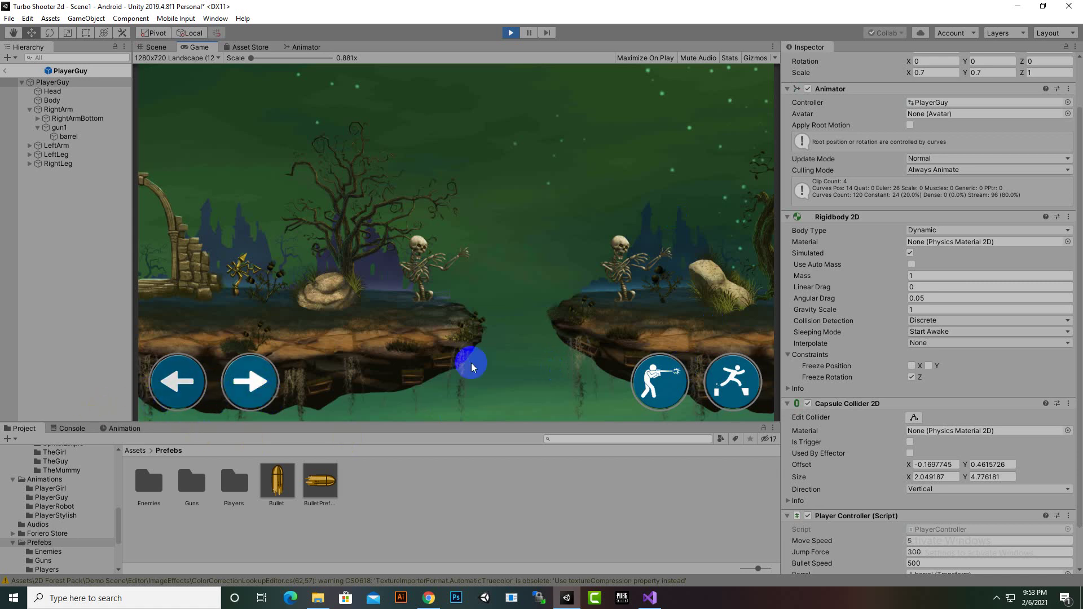
pyautogui.click(509, 34)
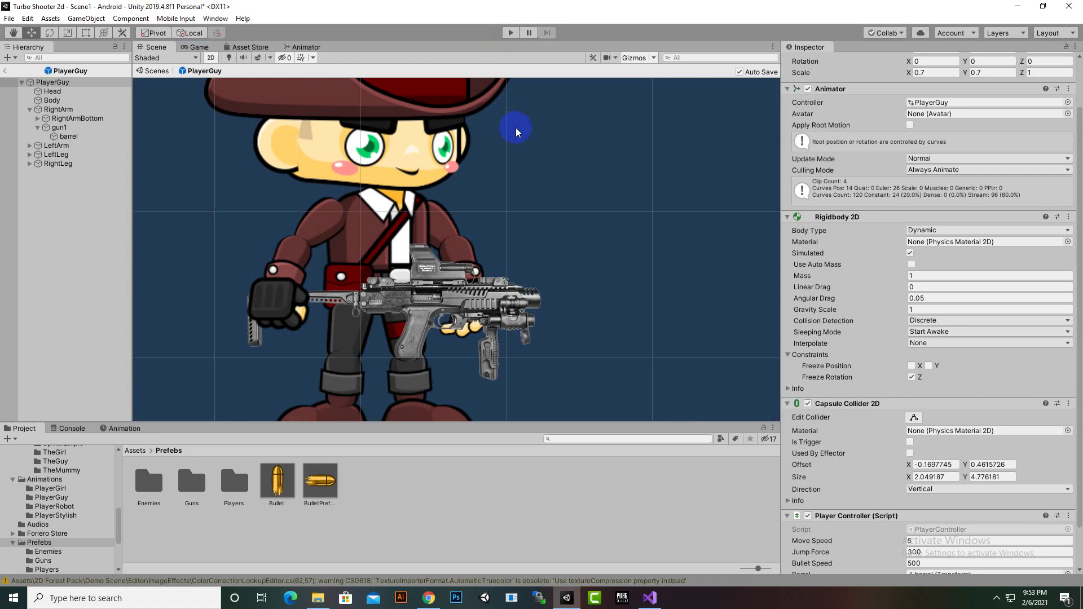
# Leave PlayerGuy's prefab editing mode to return to Scene1 and save the scene.
pyautogui.scroll(-8, 505, 270)
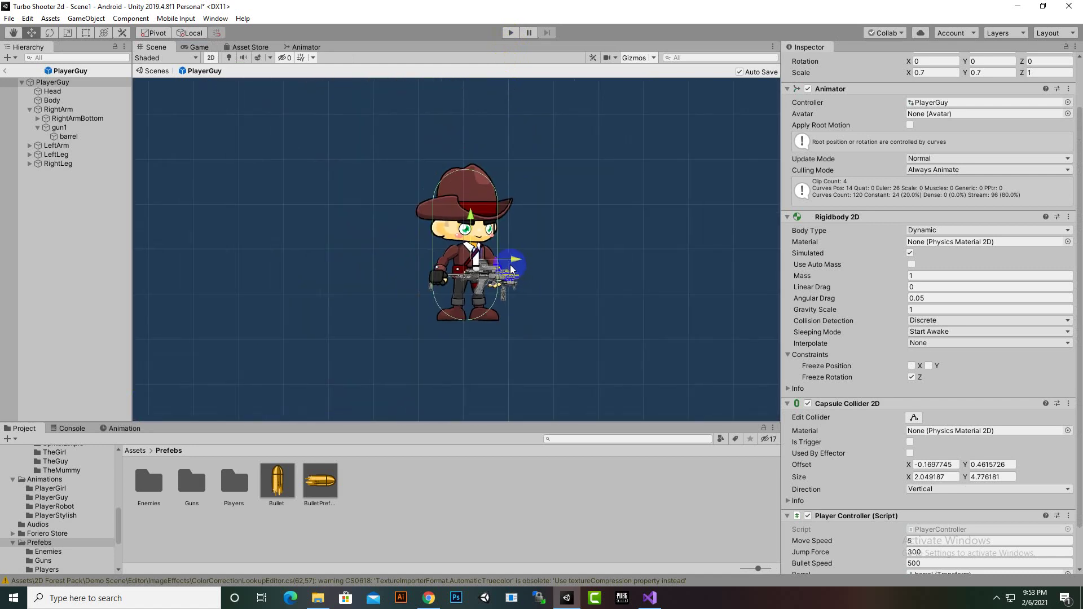
pyautogui.scroll(-10, 511, 268)
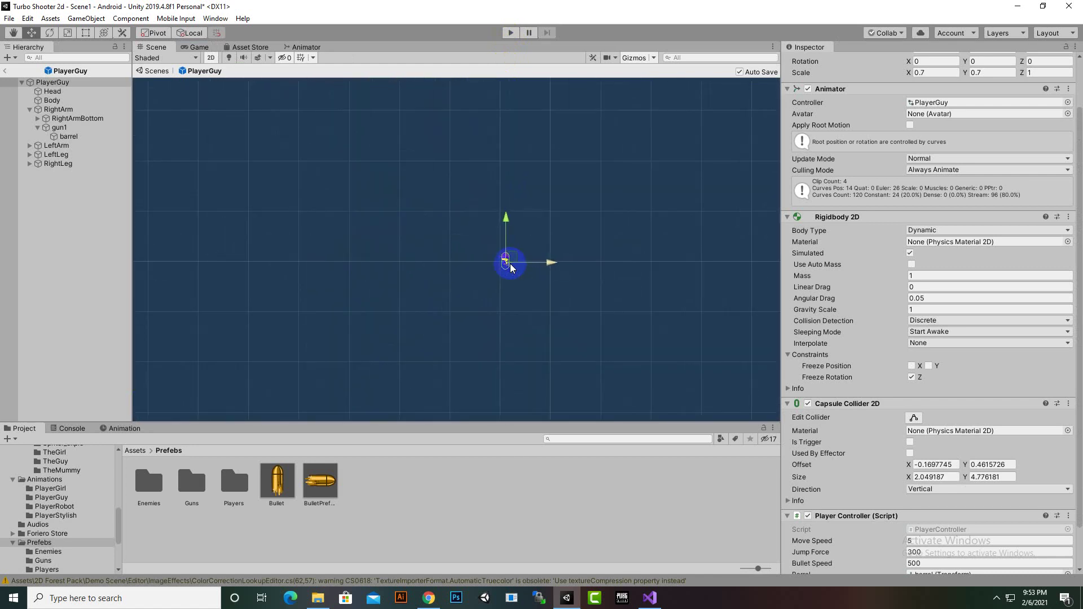
pyautogui.scroll(2, 510, 262)
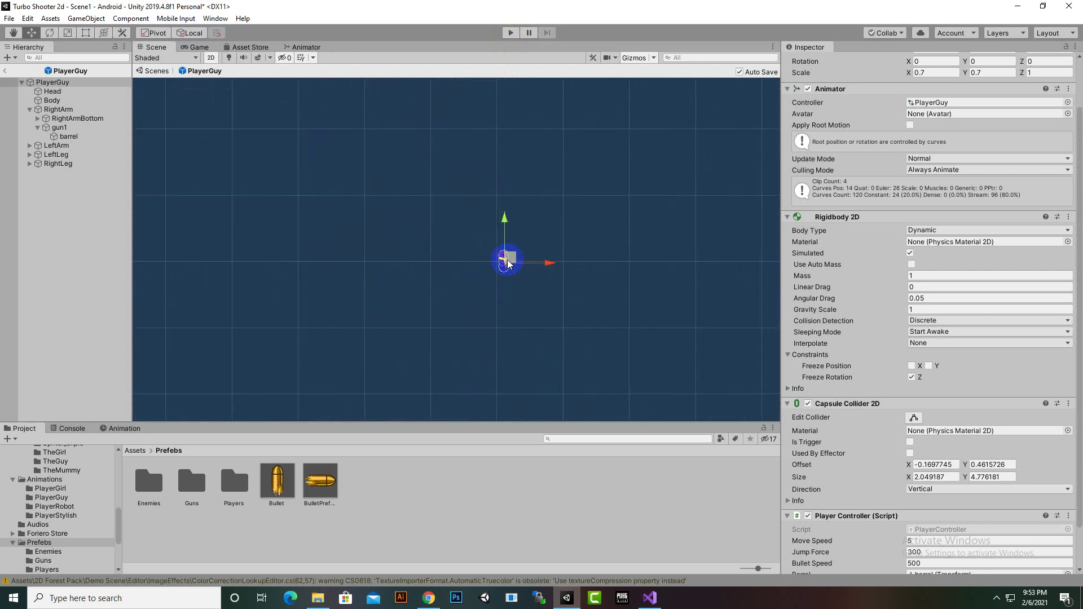
pyautogui.click(5, 71)
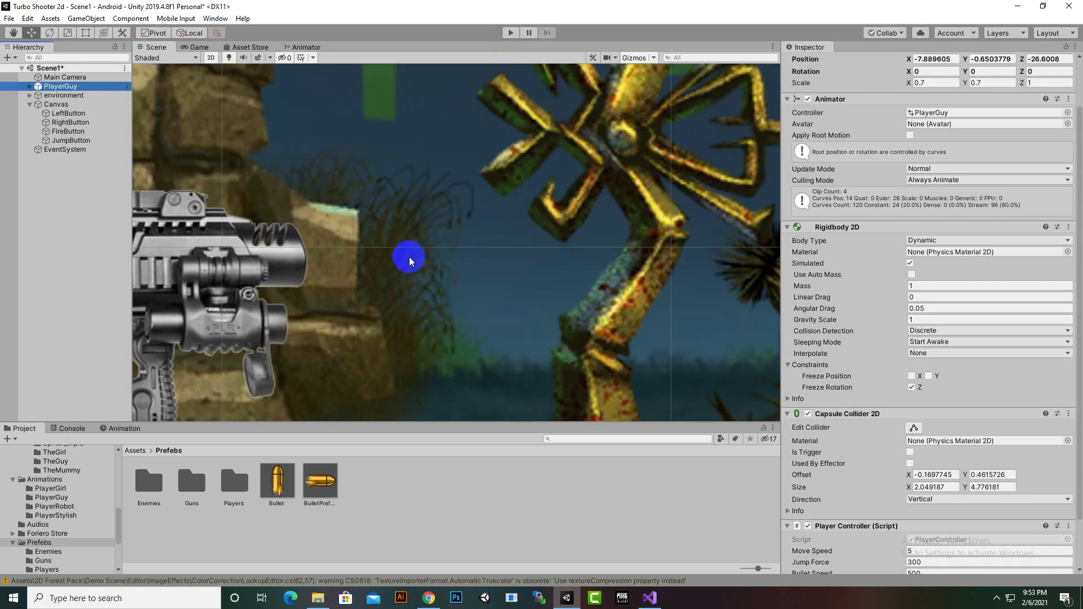
pyautogui.scroll(3, 492, 283)
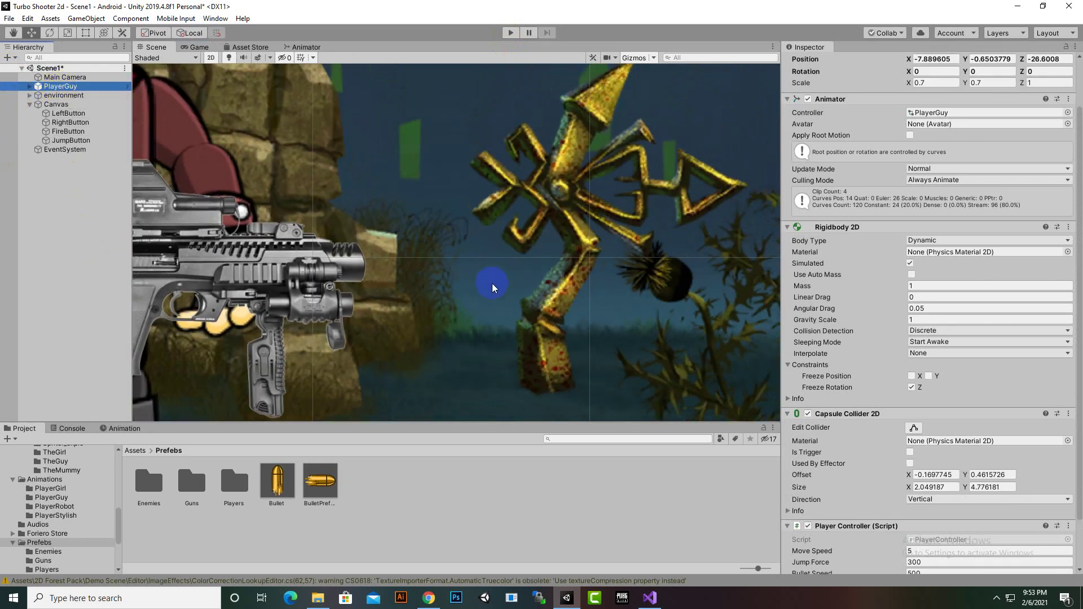
pyautogui.hotkey('ctrl', 's')
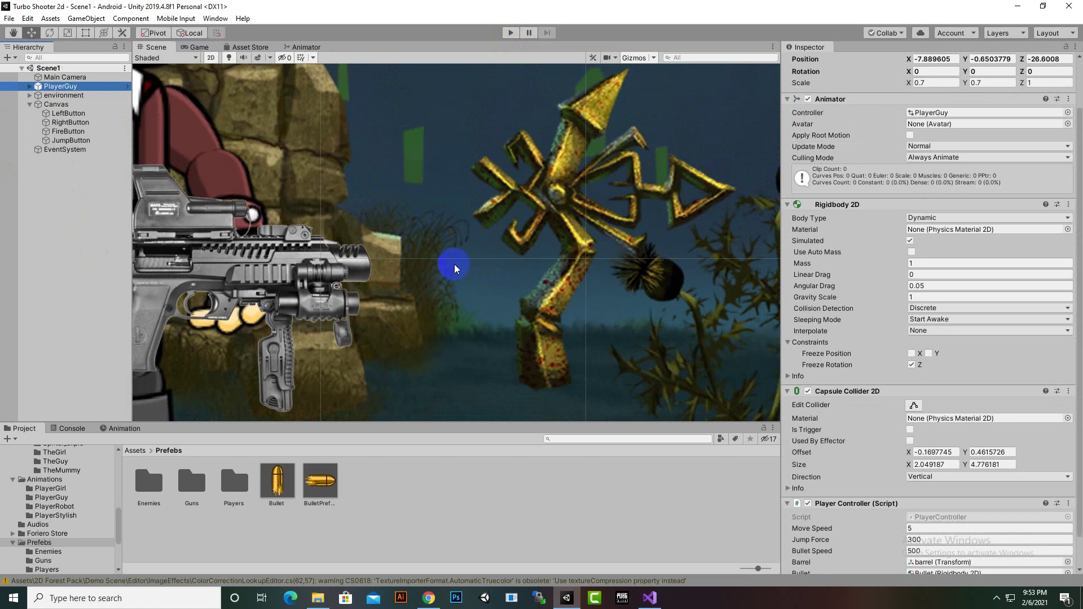
# Collapse the Canvas object's children in the hierarchy and go back to the project's root Assets folder.
pyautogui.scroll(-2, 457, 266)
pyautogui.scroll(-2, 459, 273)
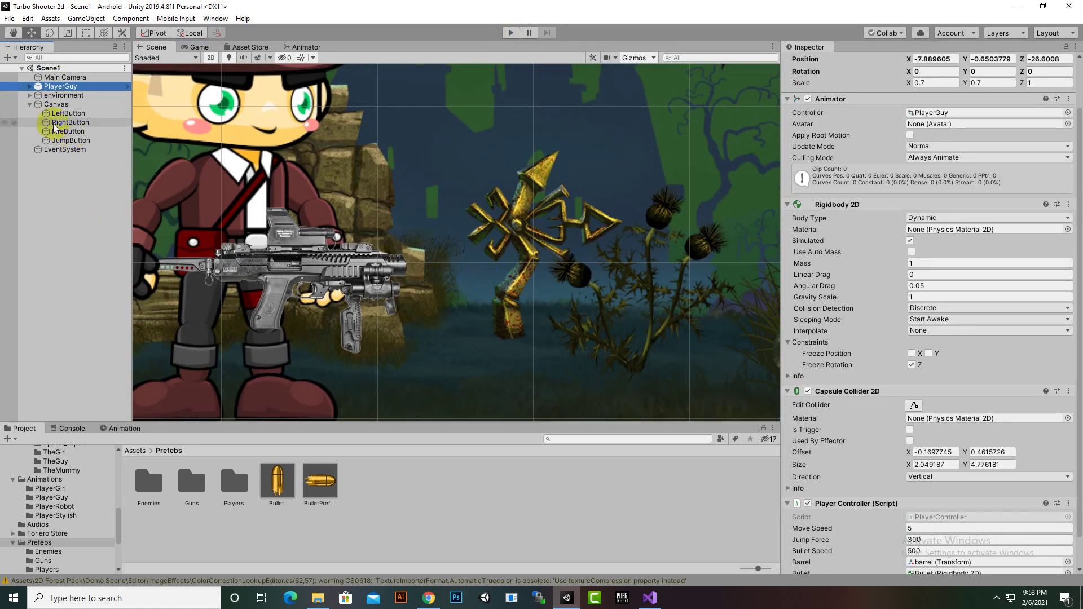
pyautogui.click(30, 104)
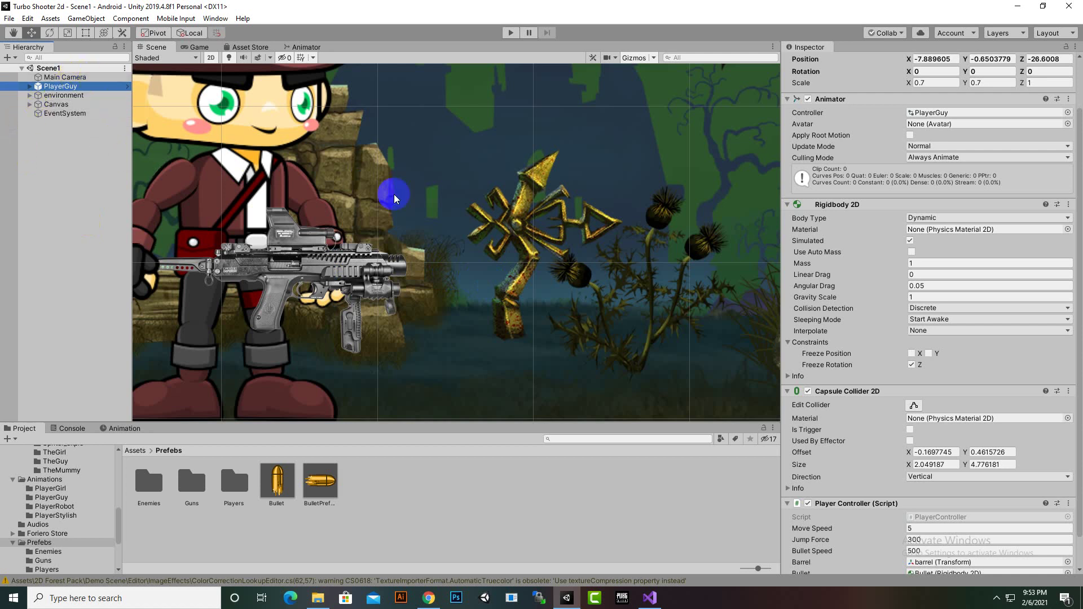
pyautogui.scroll(-4, 417, 236)
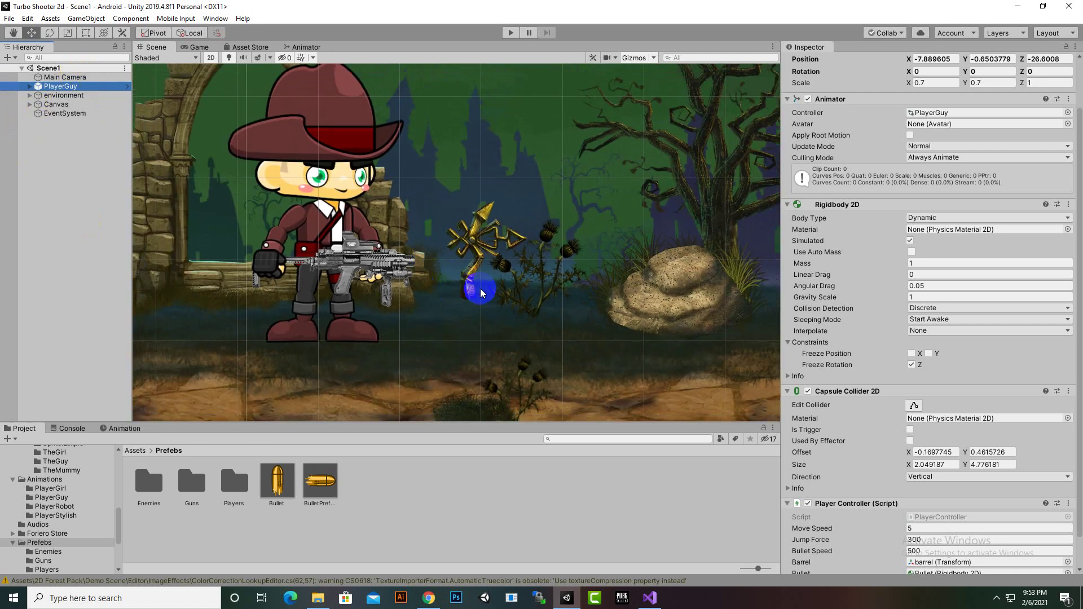
pyautogui.click(135, 451)
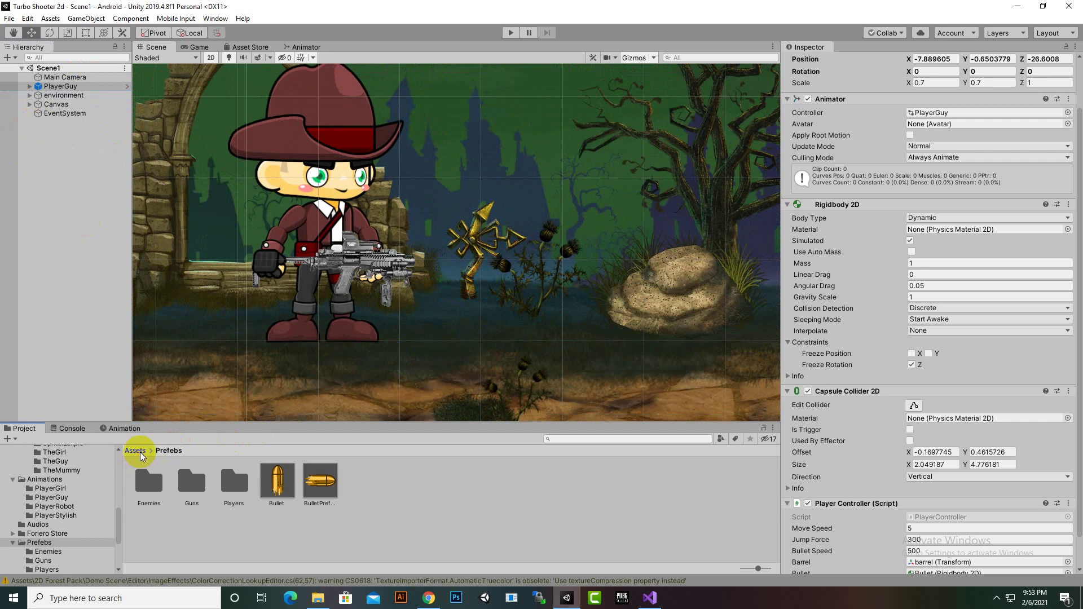
pyautogui.scroll(-2, 520, 283)
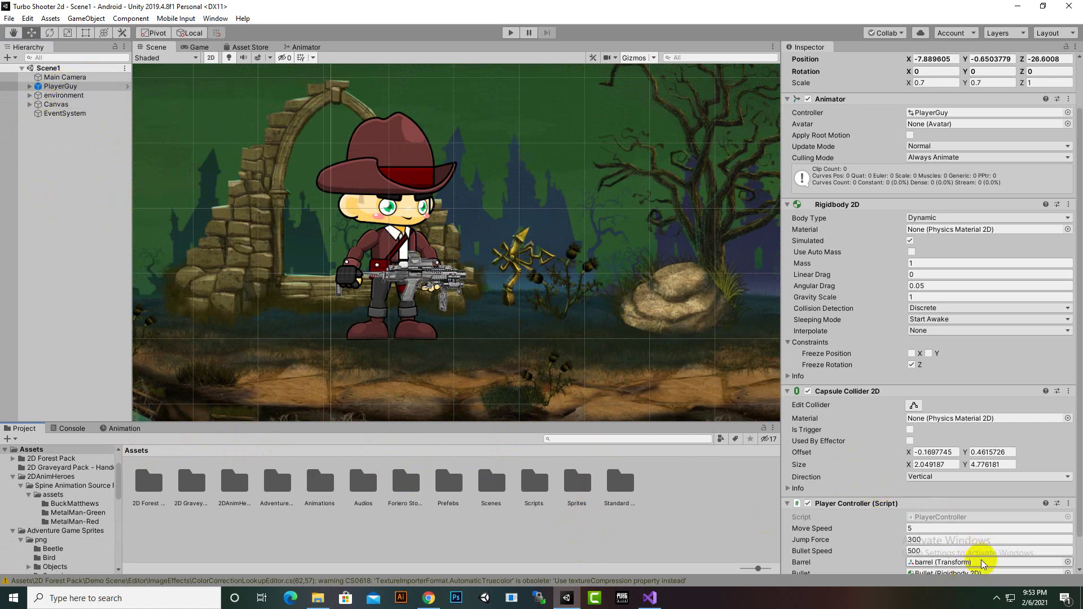
pyautogui.click(996, 598)
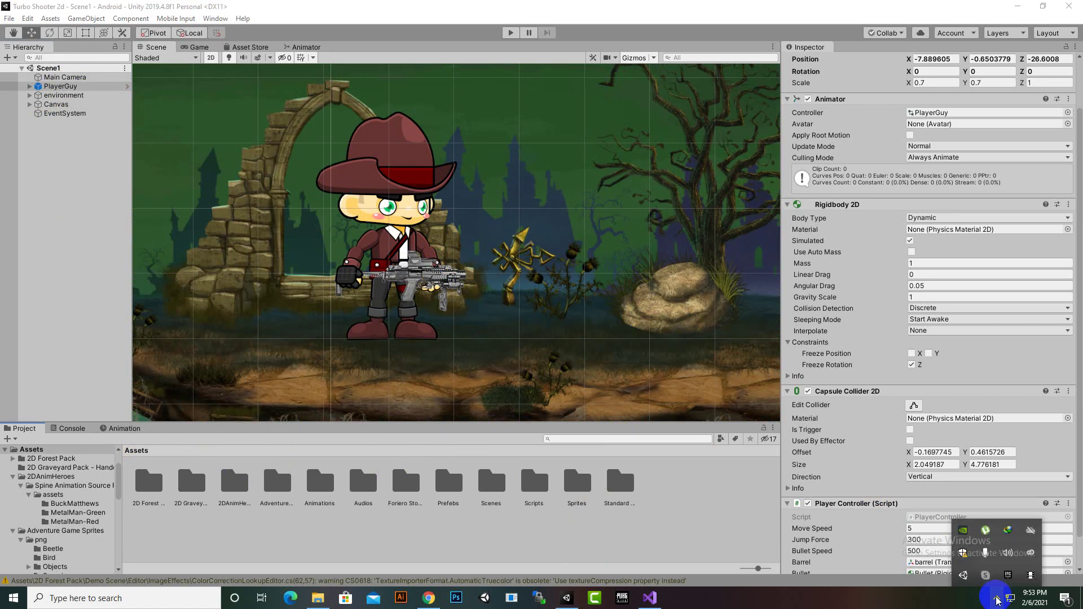